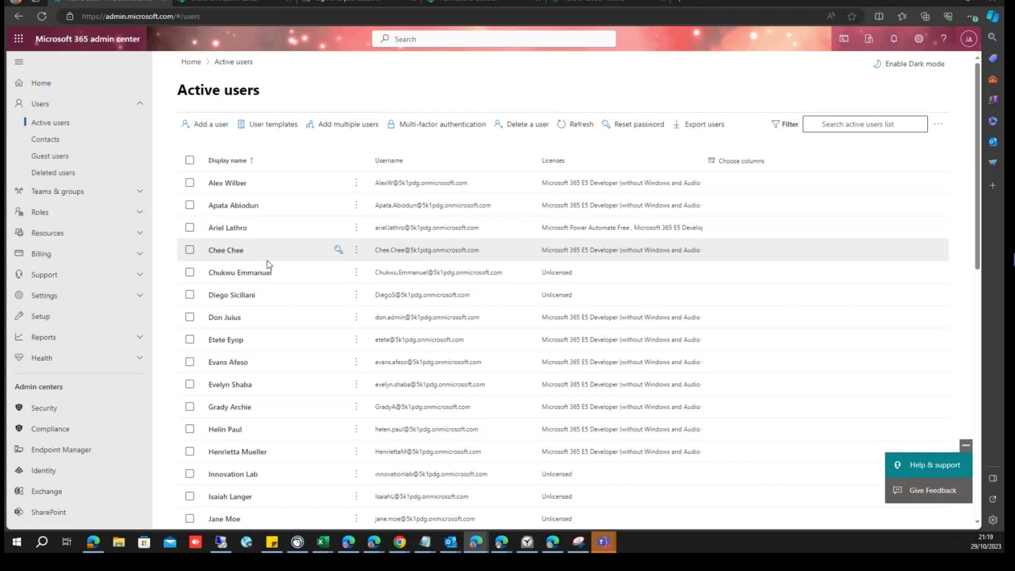
- Select the Test User1 account in the active users list and open its deletion options
scroll(270, 264, down, 2)
scroll(268, 265, down, 8)
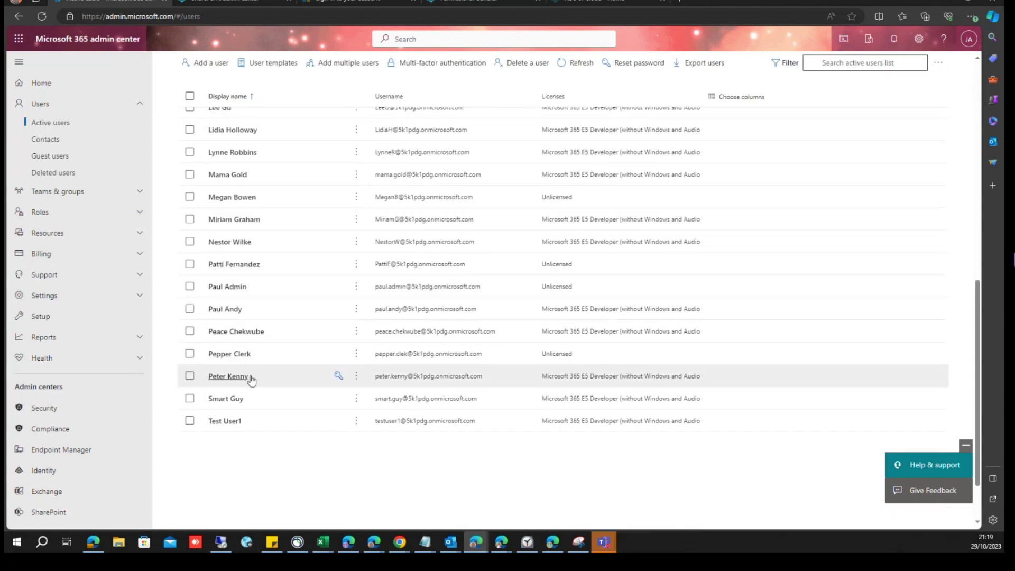
click(190, 420)
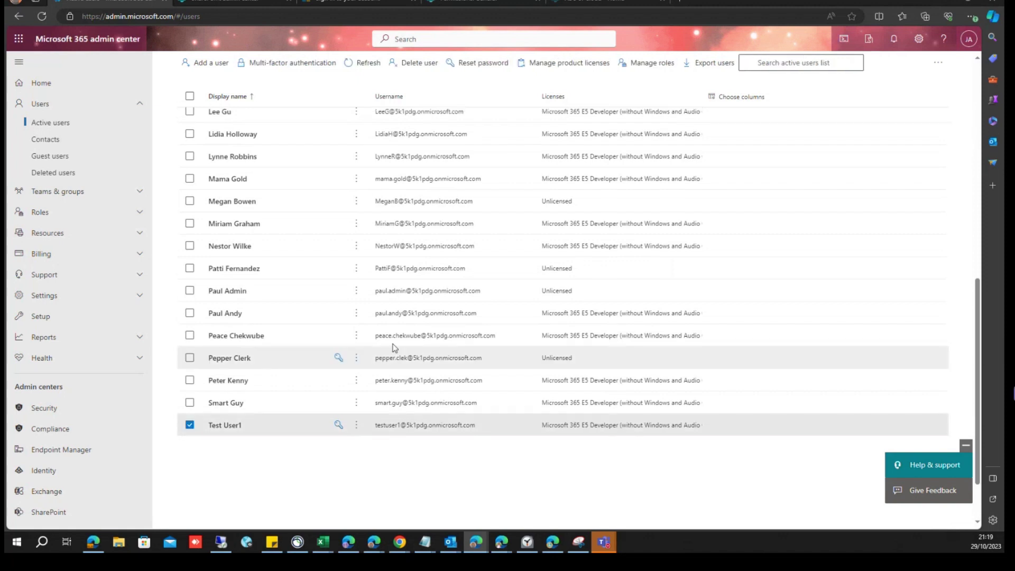
scroll(402, 296, up, 10)
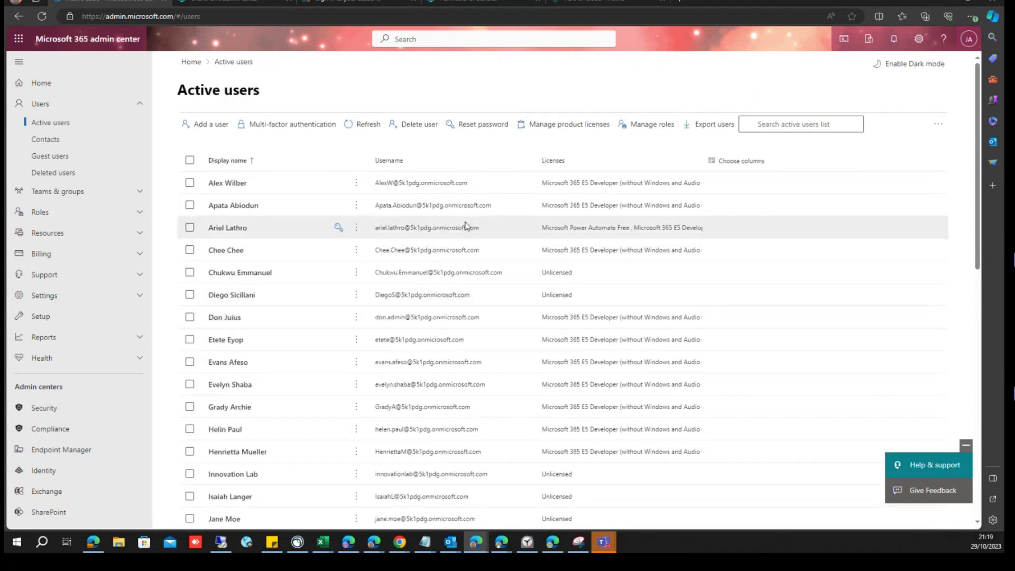
click(411, 127)
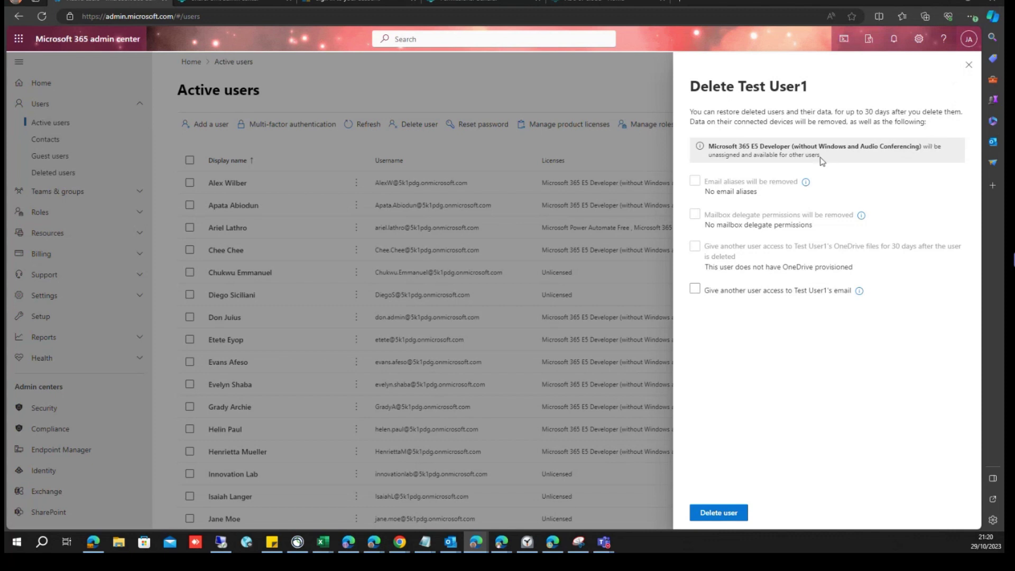
- Review the licence unassignment notice and the restore period in the deletion options for Test User1
drag(820, 156, 706, 147)
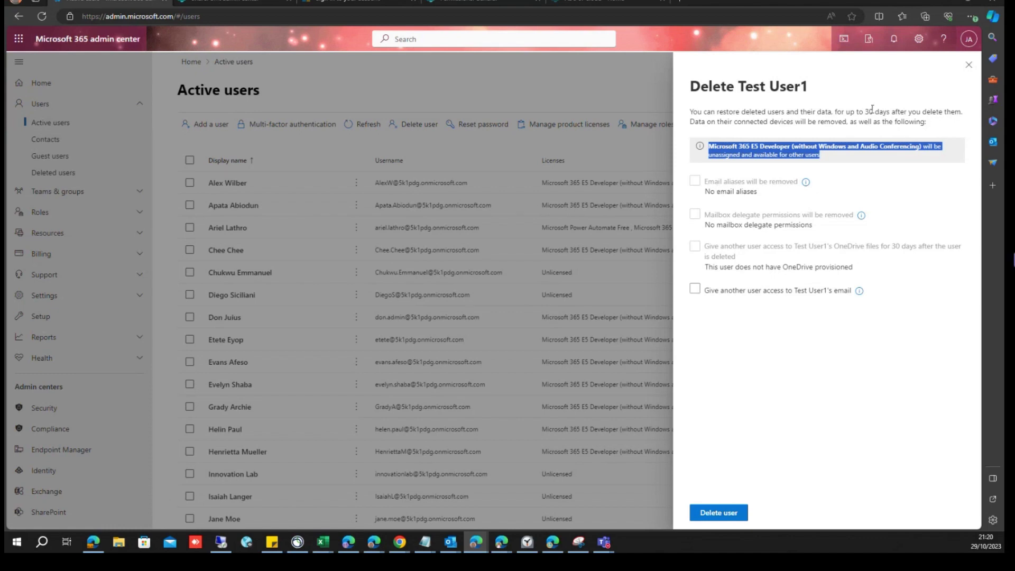
drag(863, 111, 929, 107)
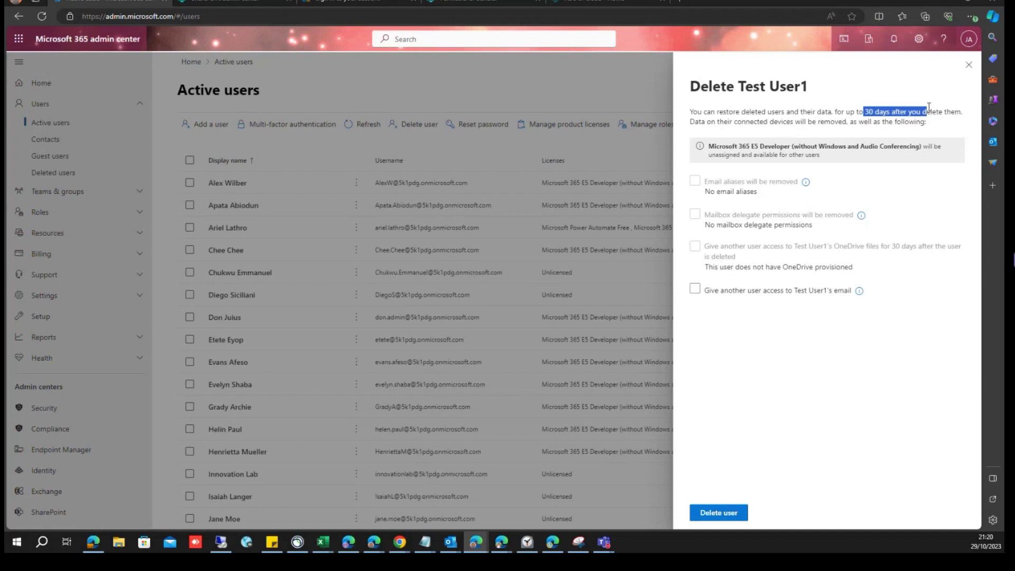
drag(928, 107, 962, 111)
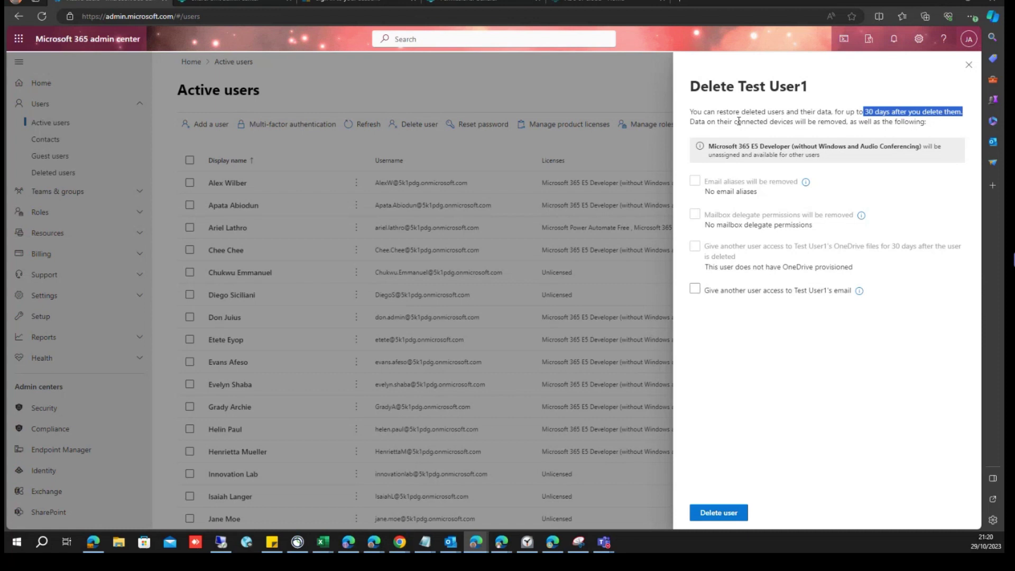
click(865, 111)
drag(865, 112, 962, 112)
click(861, 132)
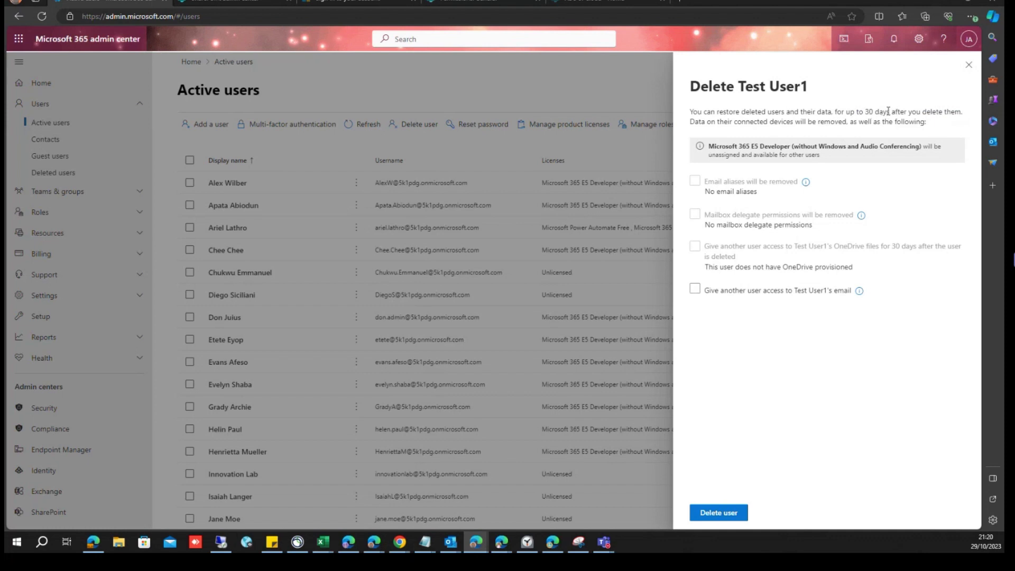
drag(888, 111, 864, 112)
- Examine the email alias, mailbox delegate permission and OneDrive access details in the deletion options
drag(704, 191, 765, 196)
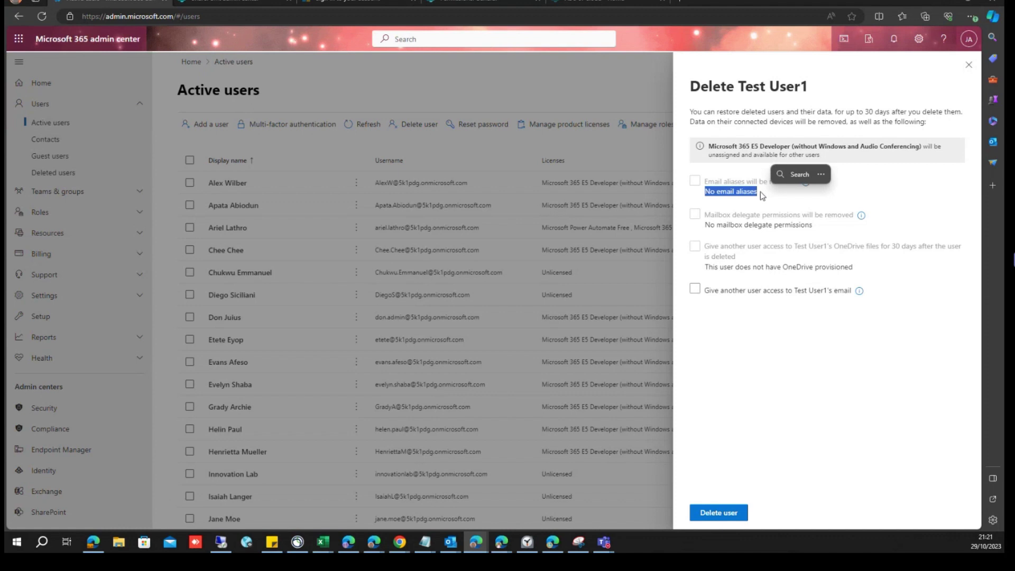
click(706, 189)
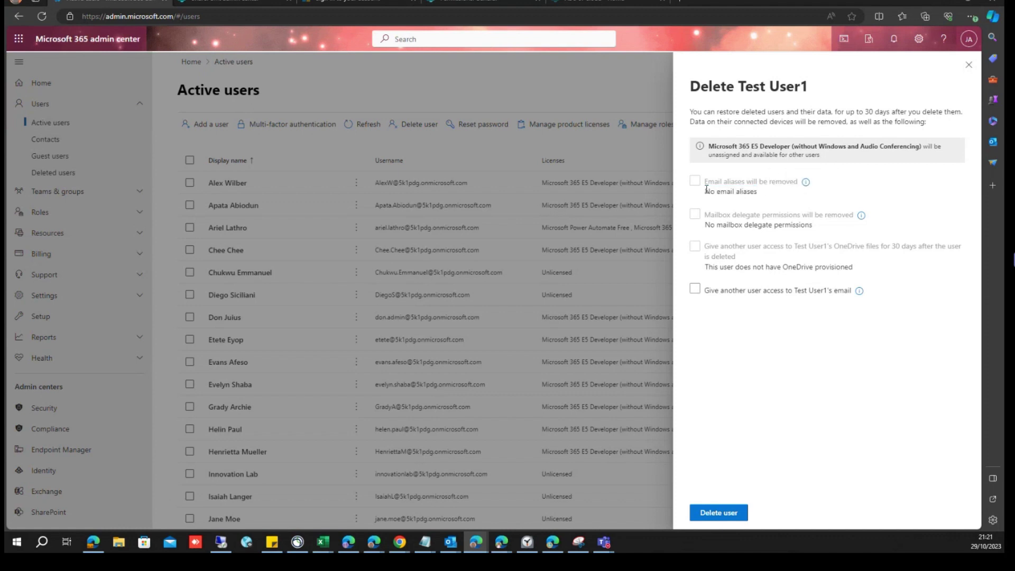
drag(706, 190, 761, 196)
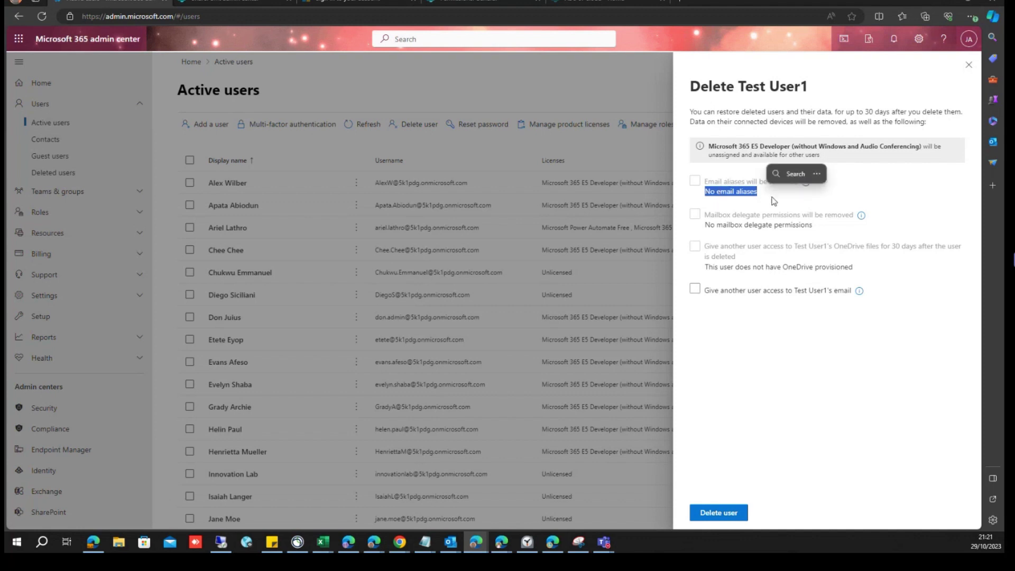
mouse_move(805, 185)
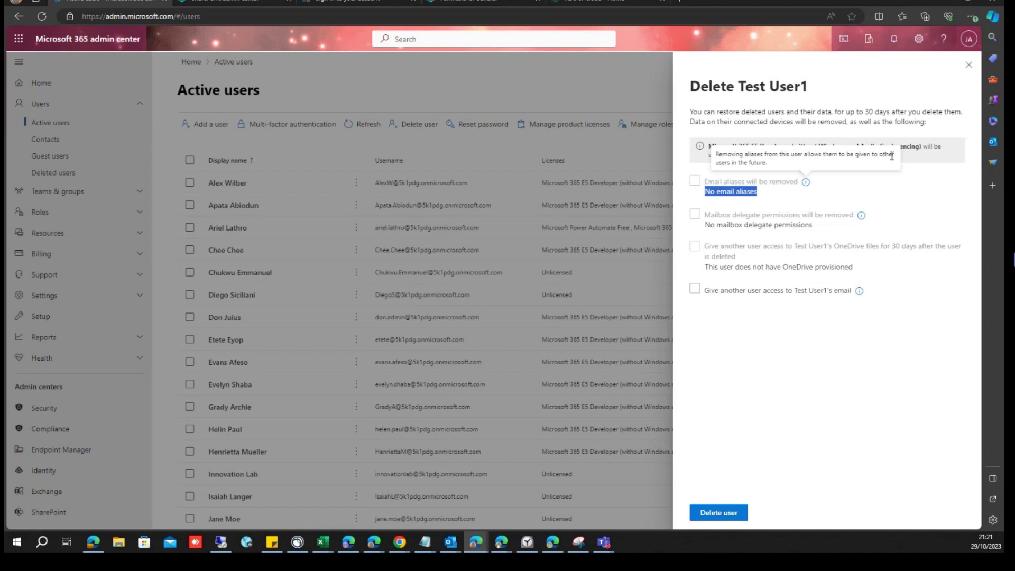
click(736, 192)
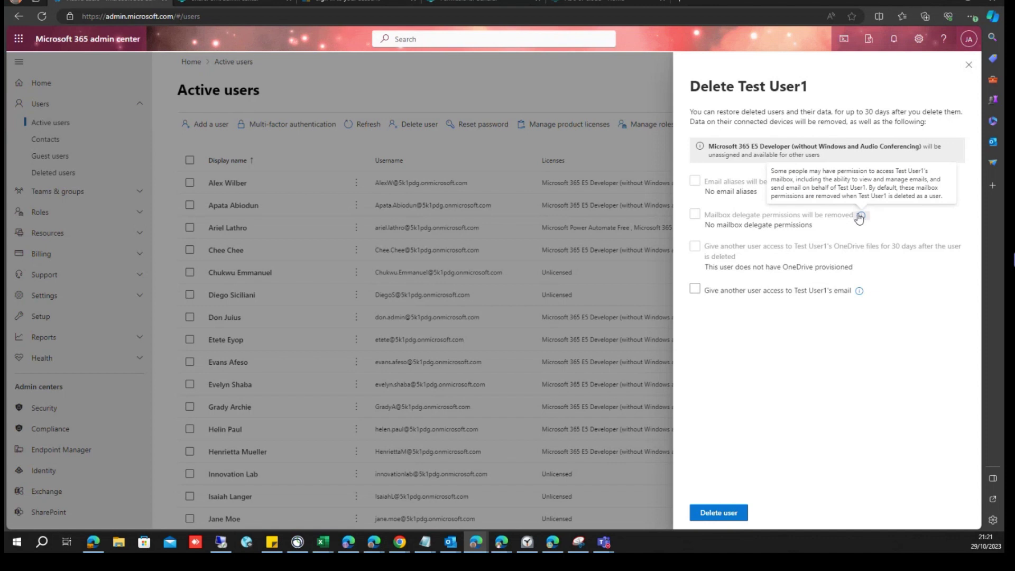
mouse_move(861, 219)
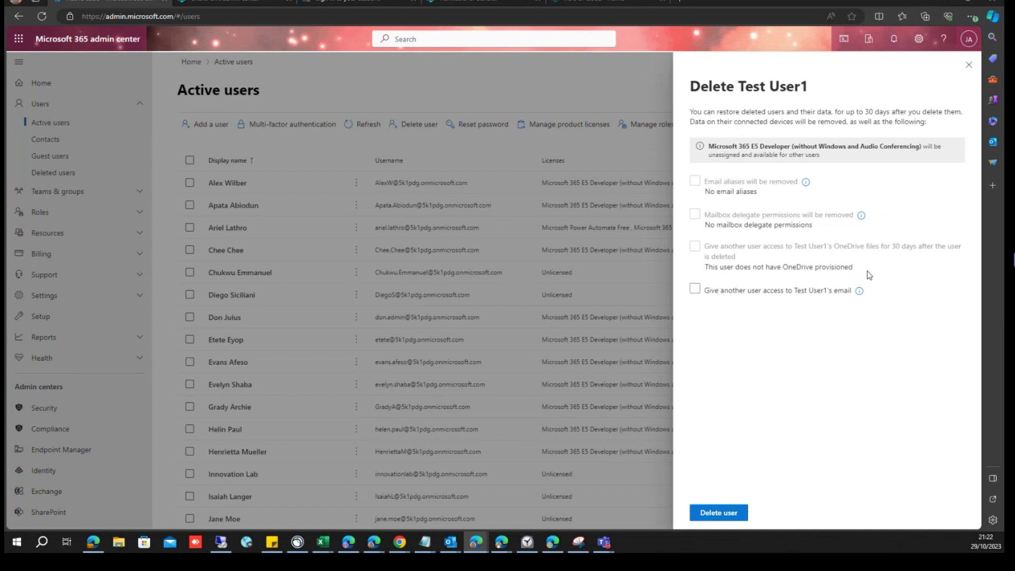
drag(865, 276, 707, 262)
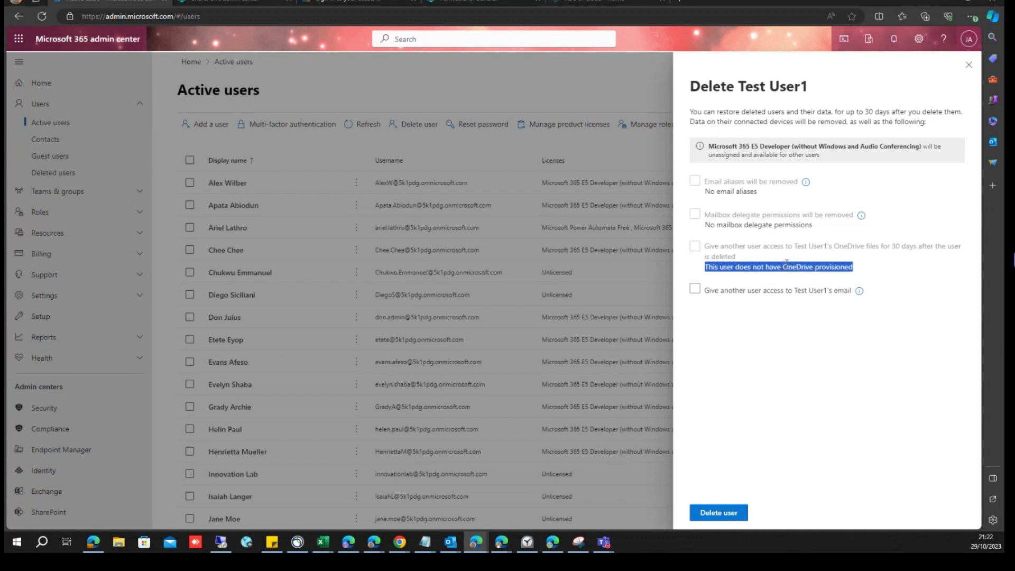
- Enable giving another user access to Test User1's email as part of the deletion
click(739, 291)
mouse_move(860, 293)
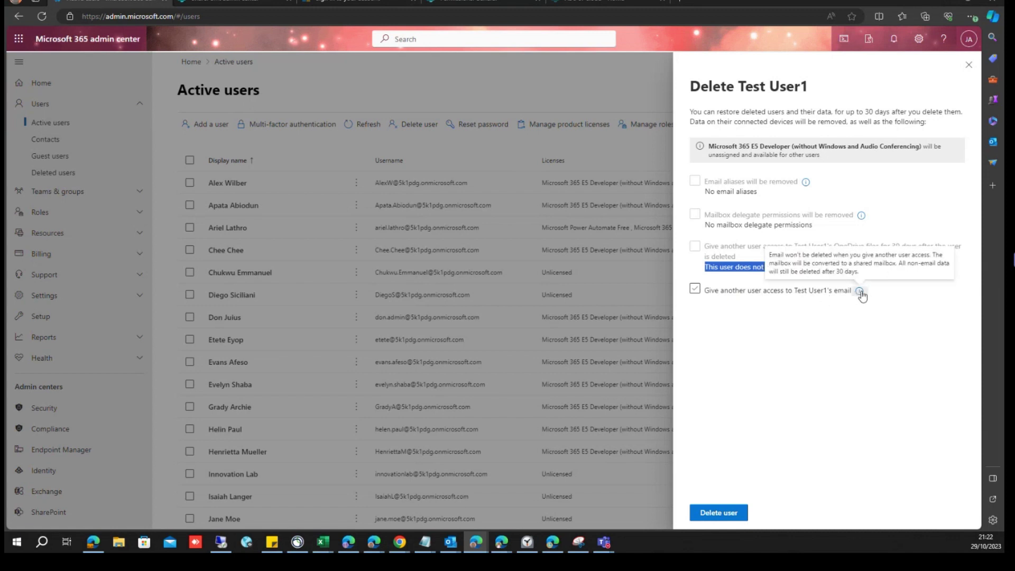
click(694, 289)
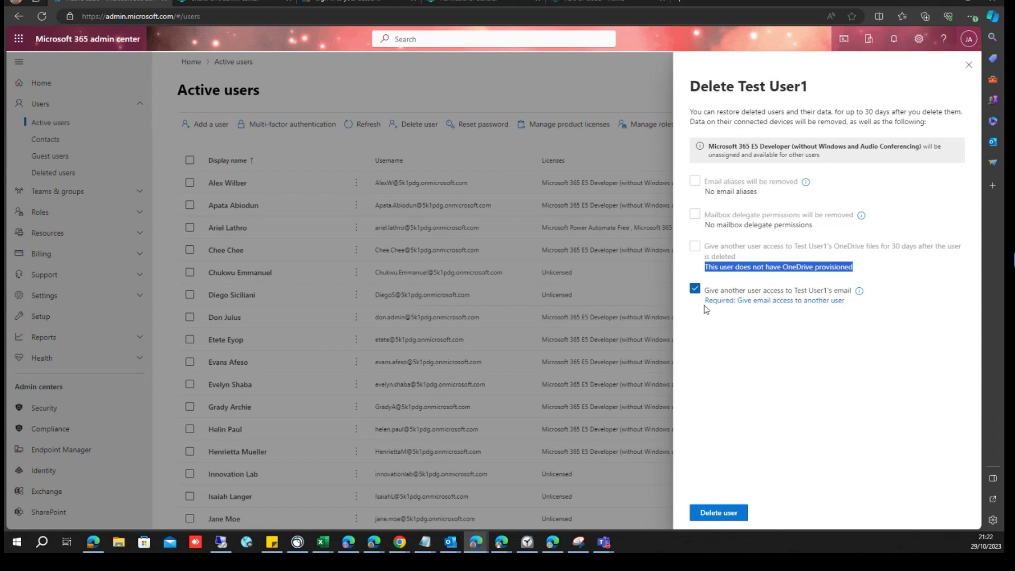
click(811, 300)
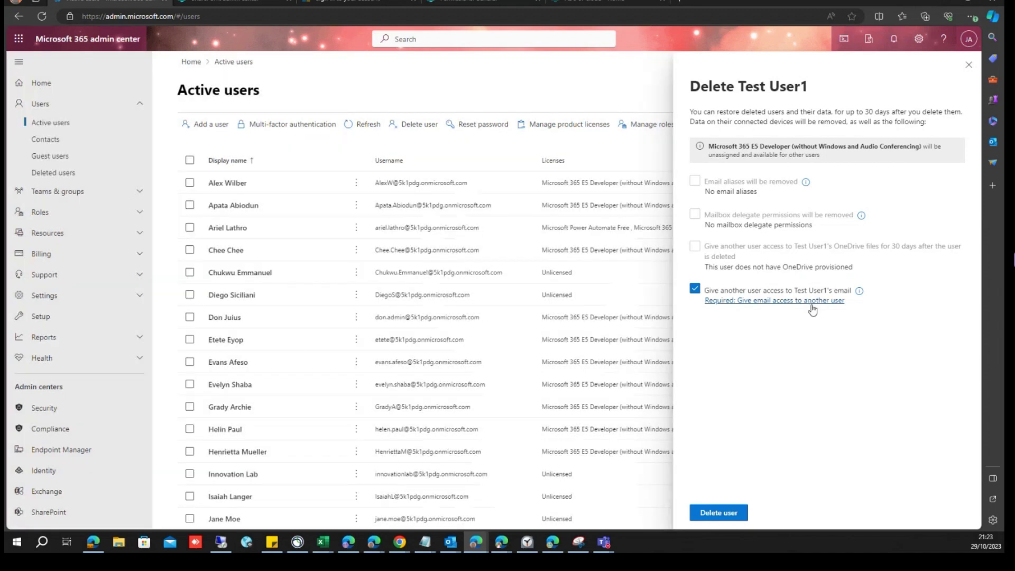
click(812, 308)
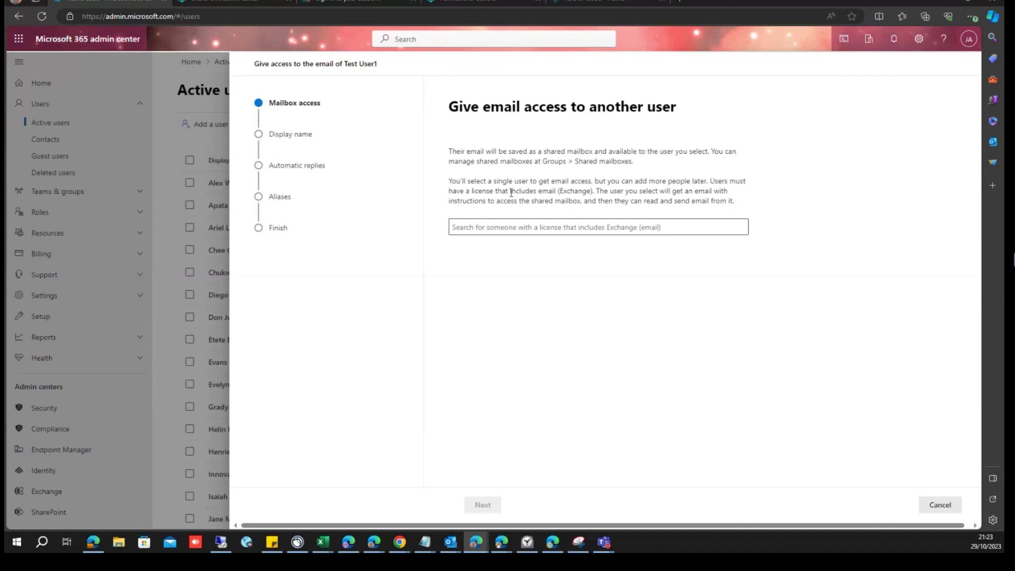
click(934, 506)
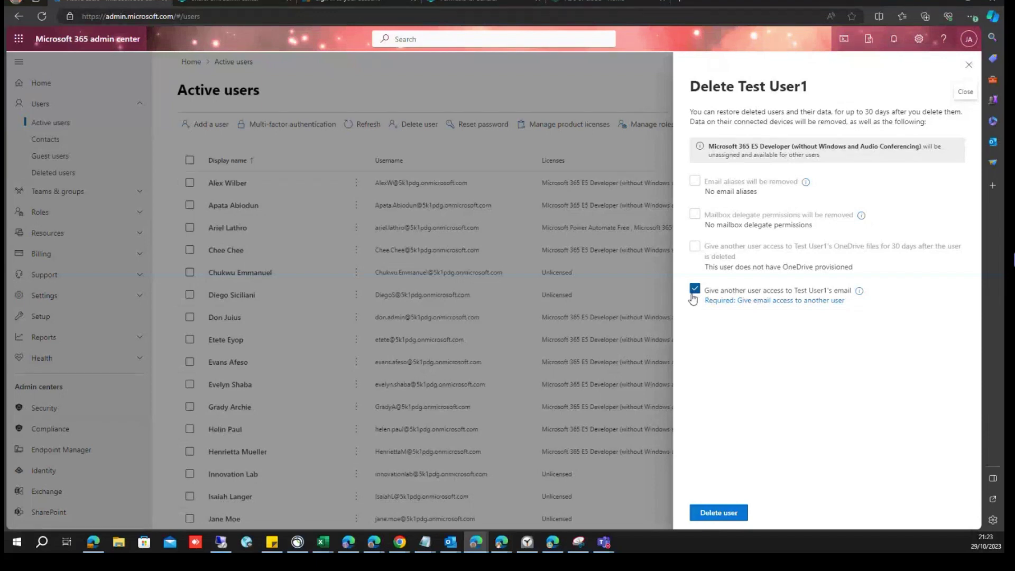
- Open the required email access setup, choose the licensed colleague who gets Test User1's mailbox, and continue to the display name options
click(741, 302)
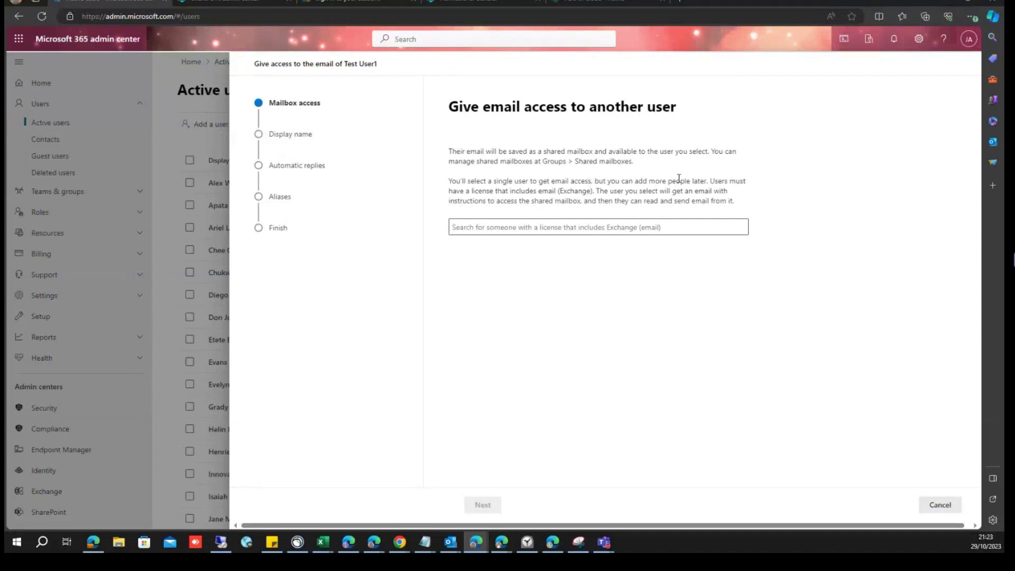
drag(668, 181, 709, 182)
drag(592, 191, 561, 191)
click(636, 226)
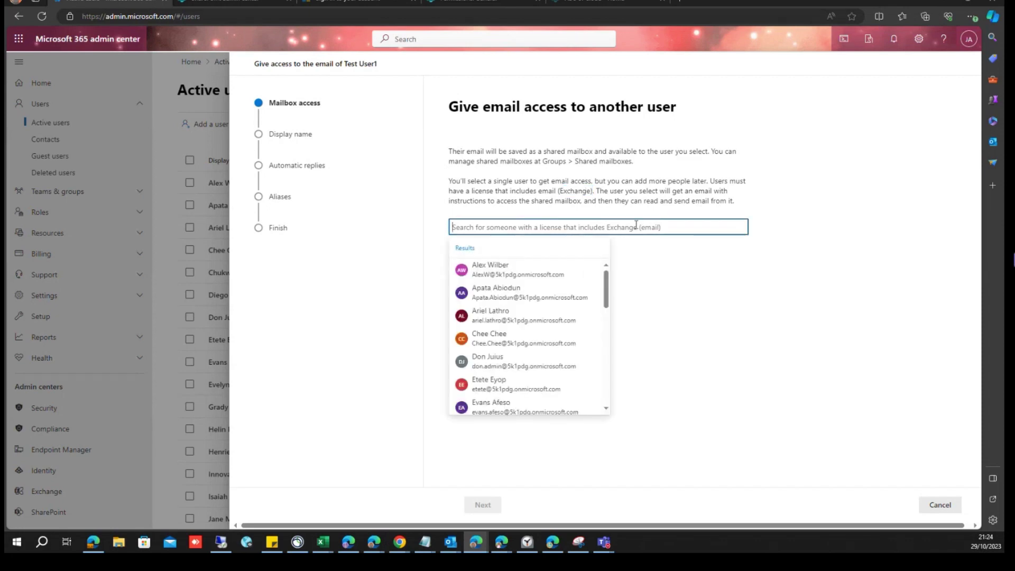
text(jose)
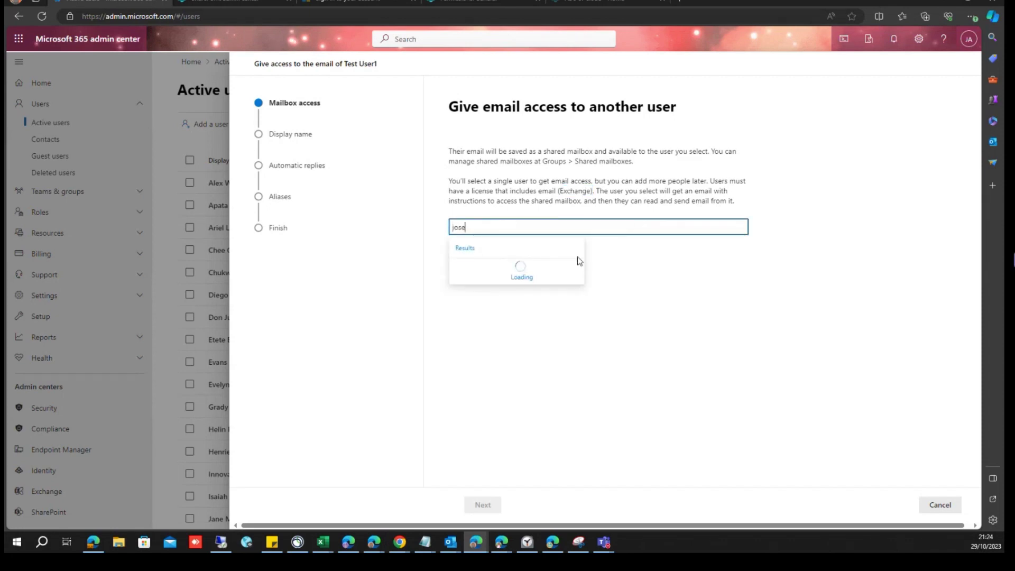
click(509, 274)
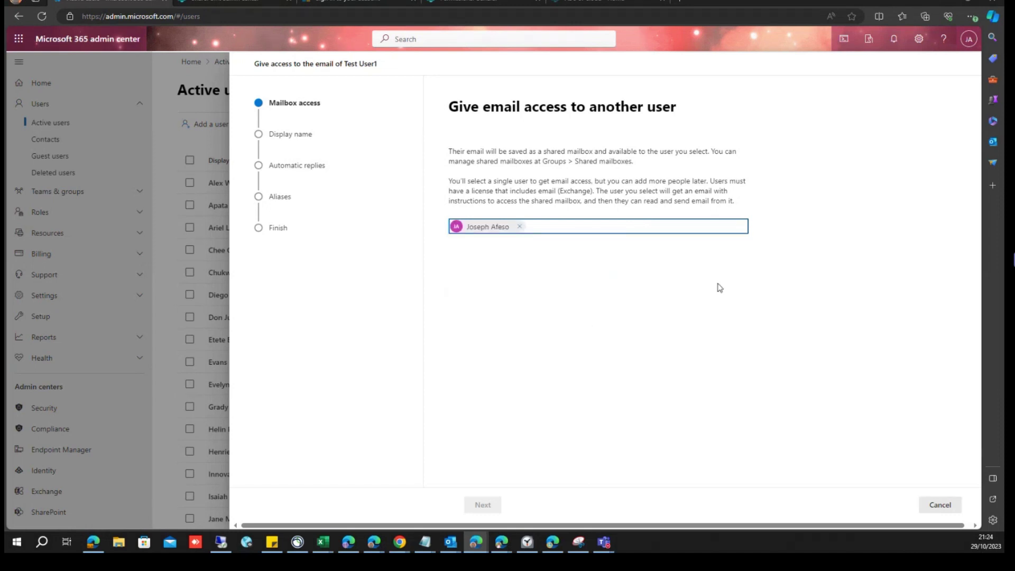
click(482, 504)
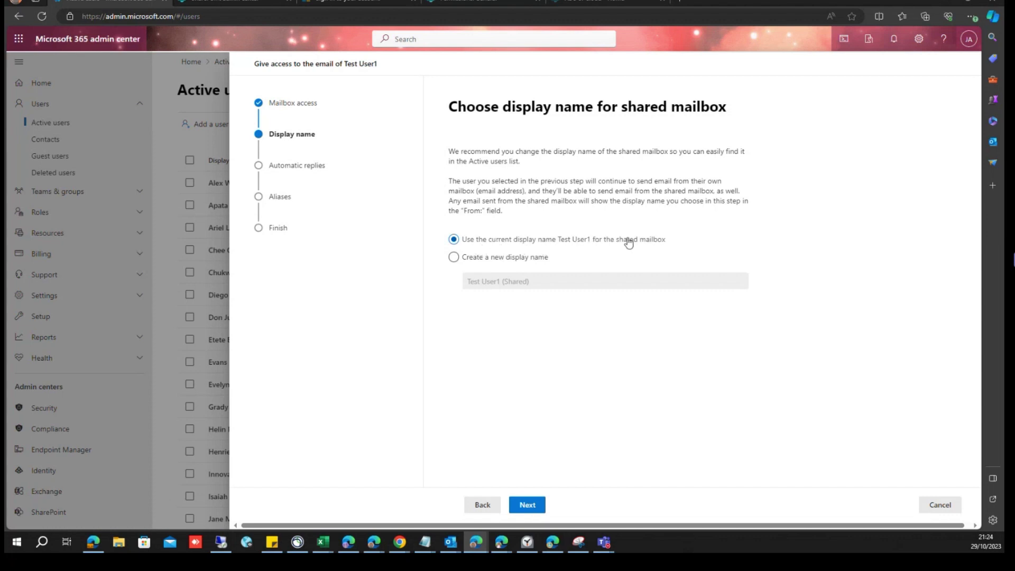
- Compare the display name options, keep the current name Test User1 for the shared mailbox, and continue to automatic replies
click(454, 257)
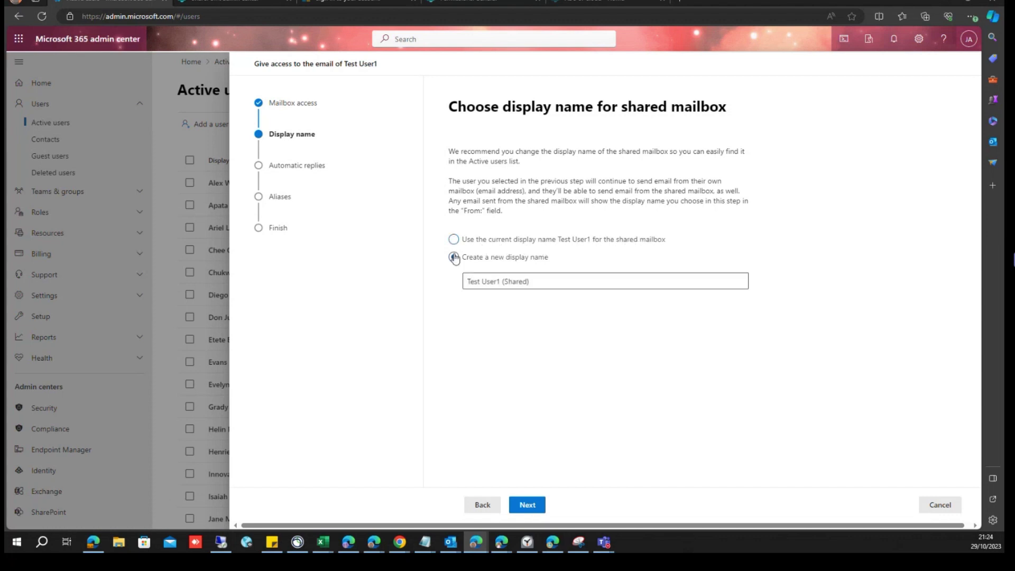
drag(532, 282, 459, 282)
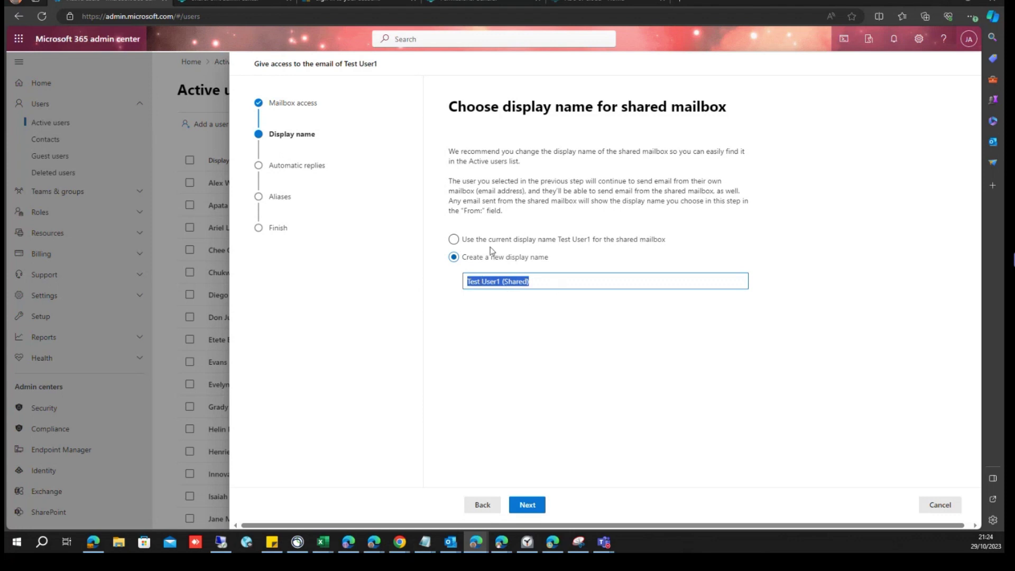
click(453, 239)
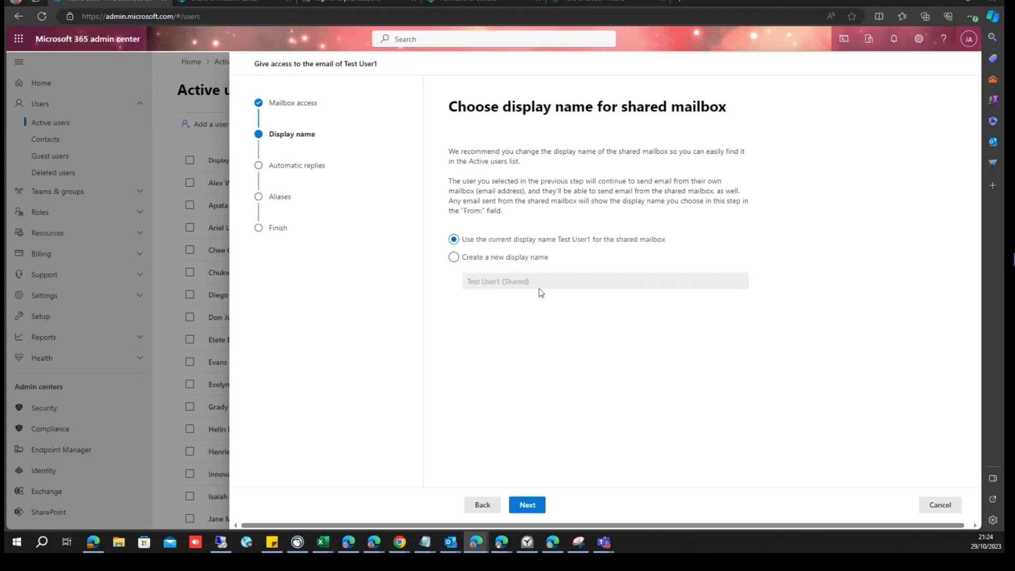
click(453, 257)
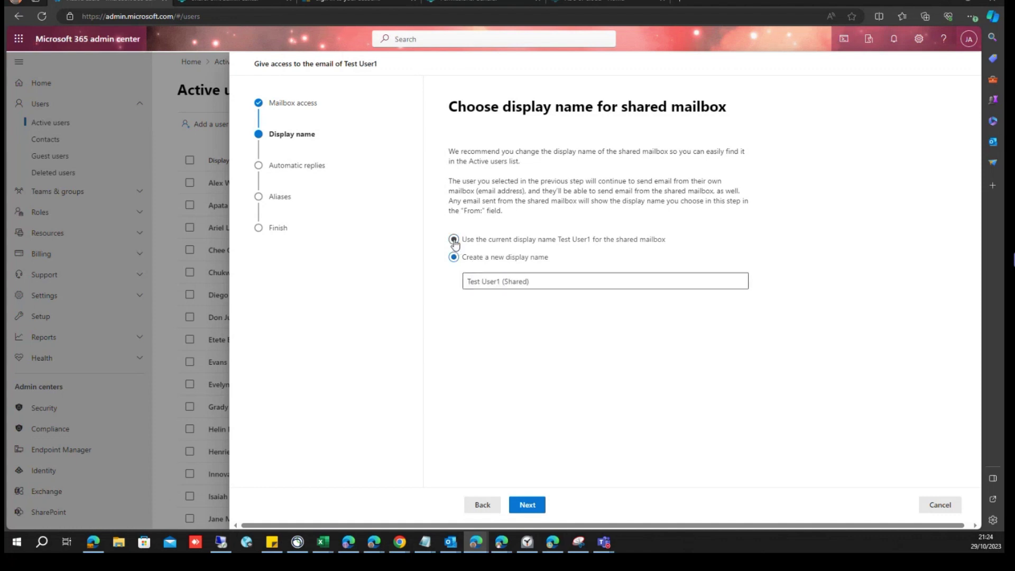
click(453, 240)
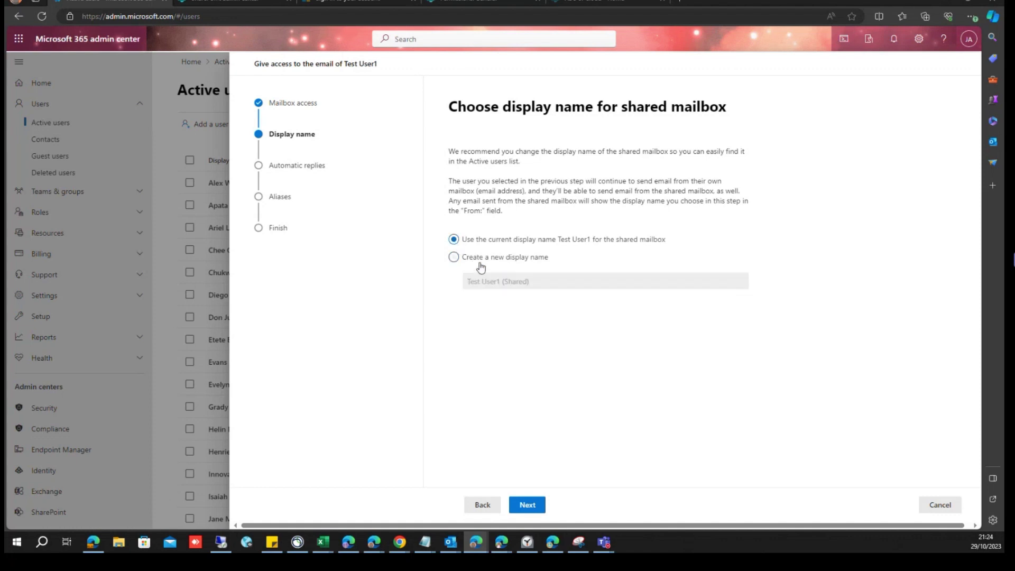
click(531, 507)
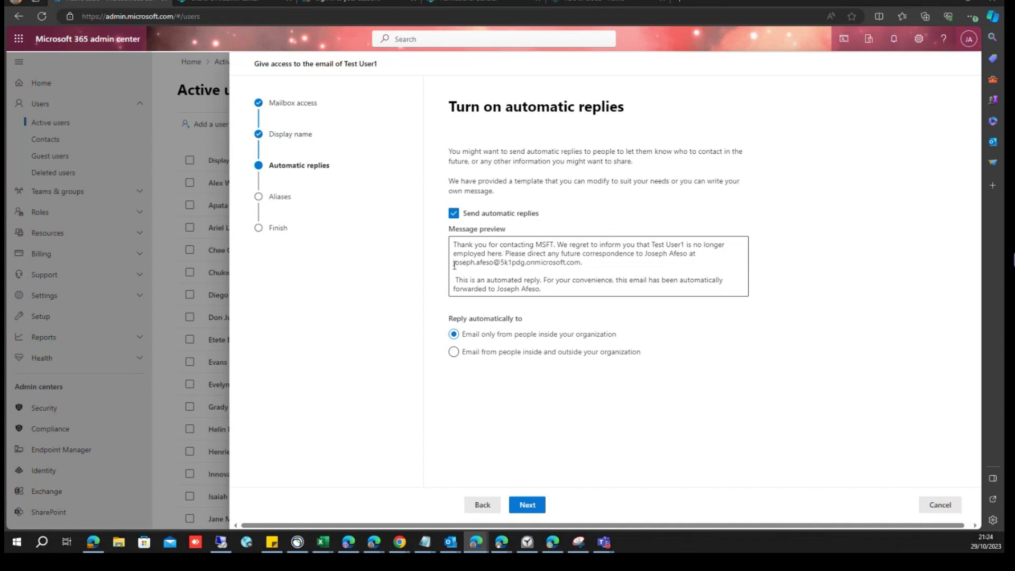
- Examine the automatic reply message template, including its contact address and forwarding note
drag(454, 263, 472, 257)
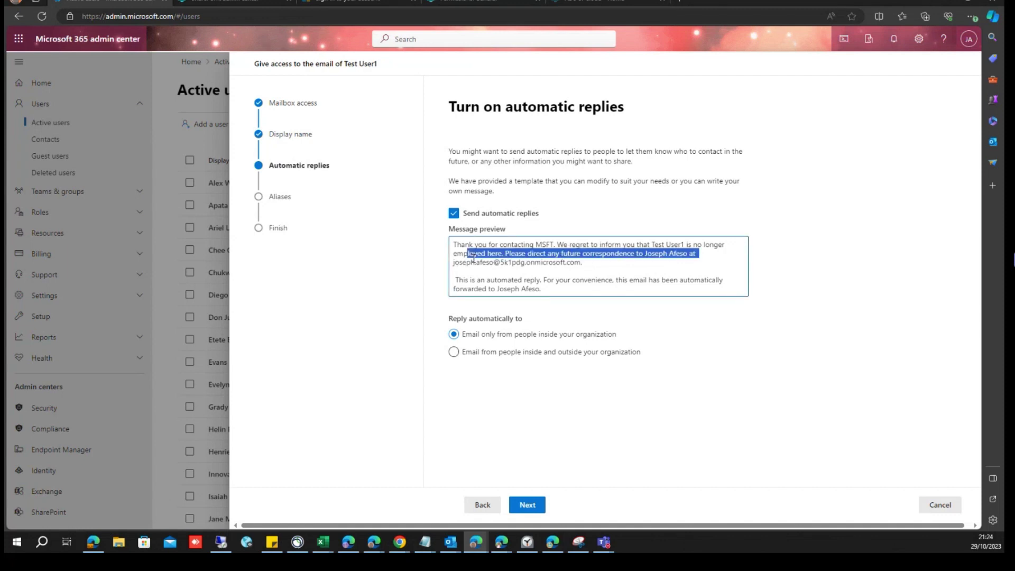
drag(555, 262, 454, 263)
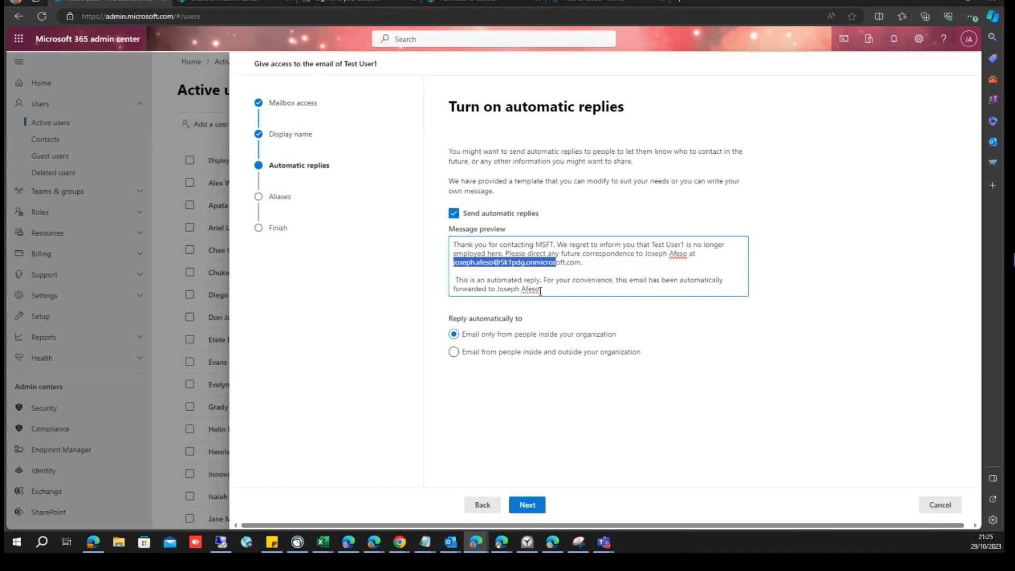
drag(541, 289, 499, 289)
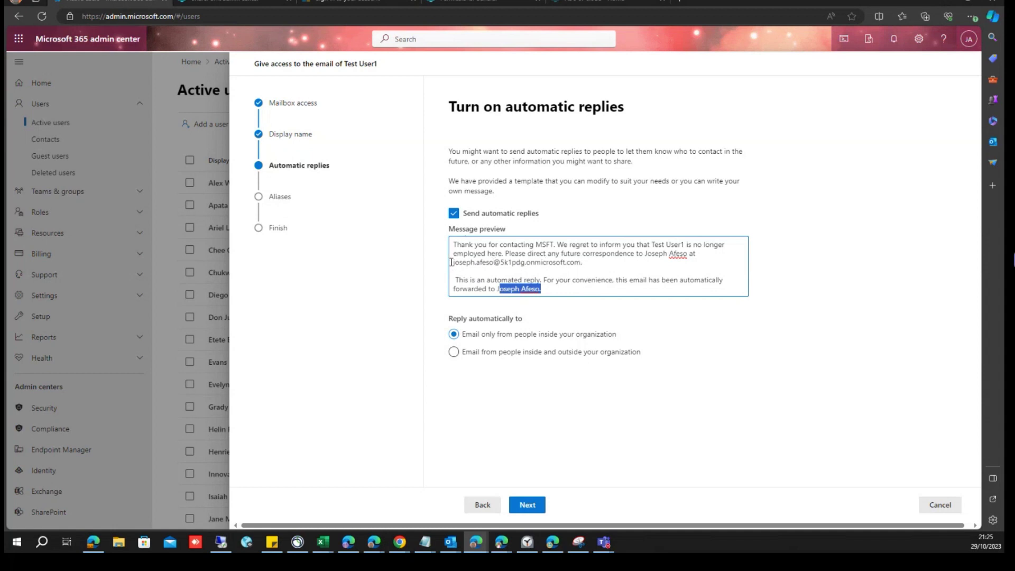
drag(453, 262, 496, 269)
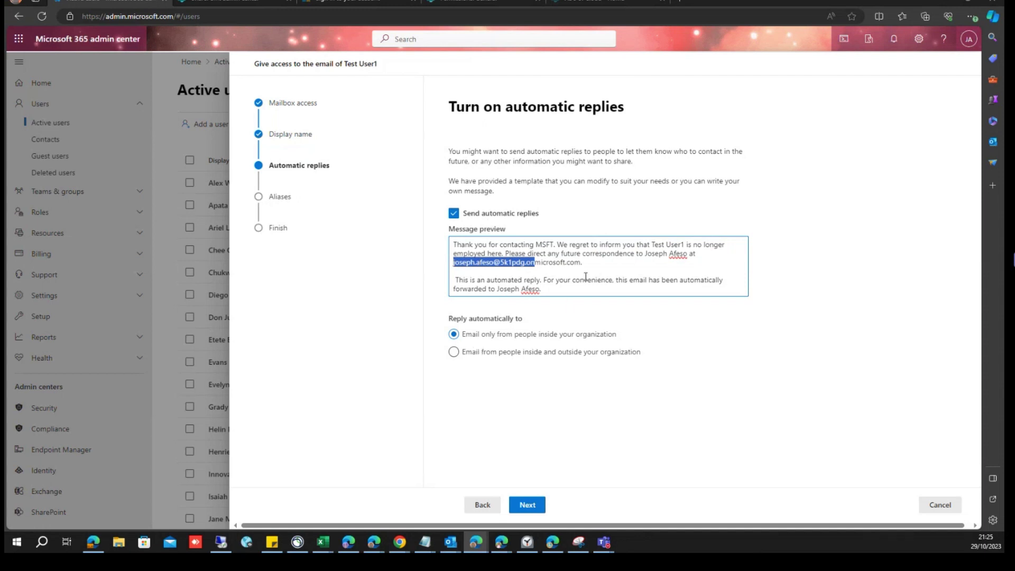
- Try automatic replies for people inside and outside the organization with a different message for outsiders, and revert to inside-only replies
click(454, 353)
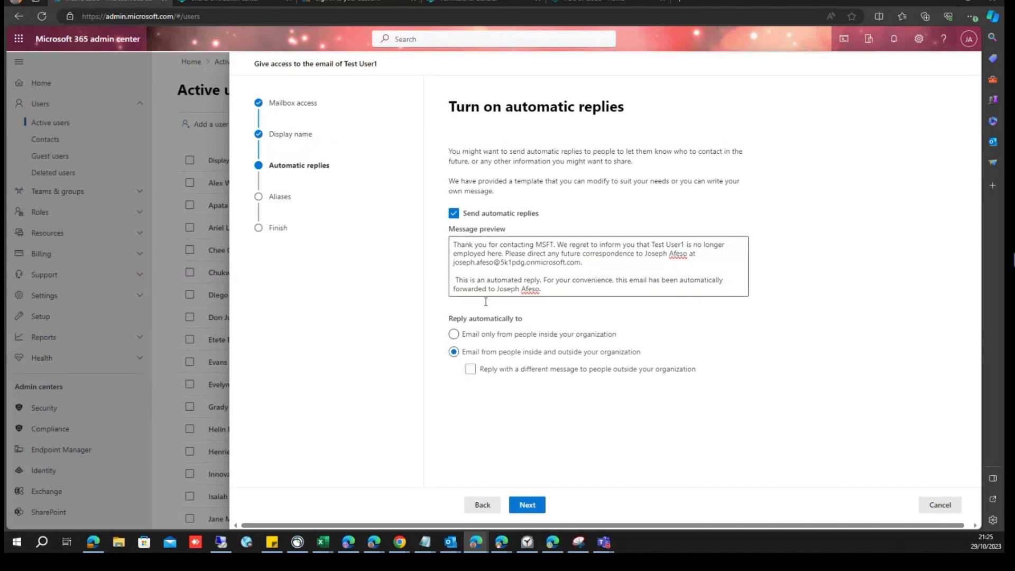
click(470, 369)
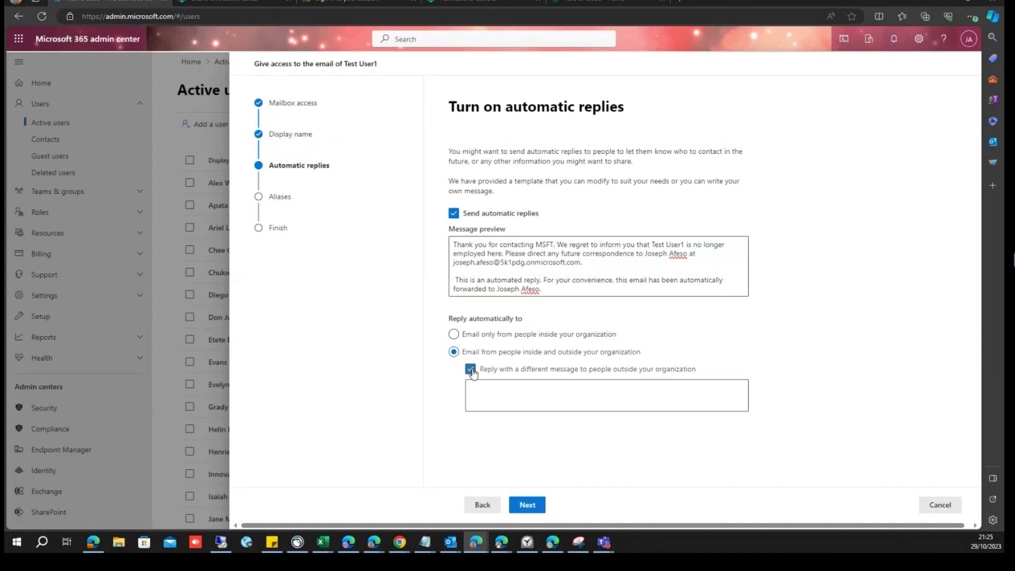
click(543, 390)
click(412, 294)
click(454, 335)
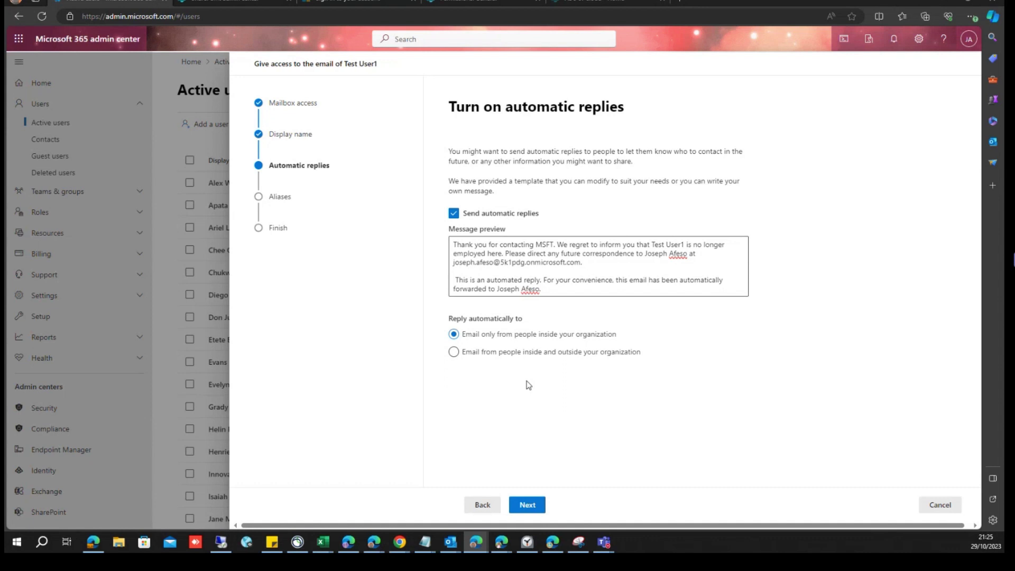
- Transfer ownership of Test User1's mailbox with inside-only automatic replies, and convert the account to a shared mailbox
click(527, 505)
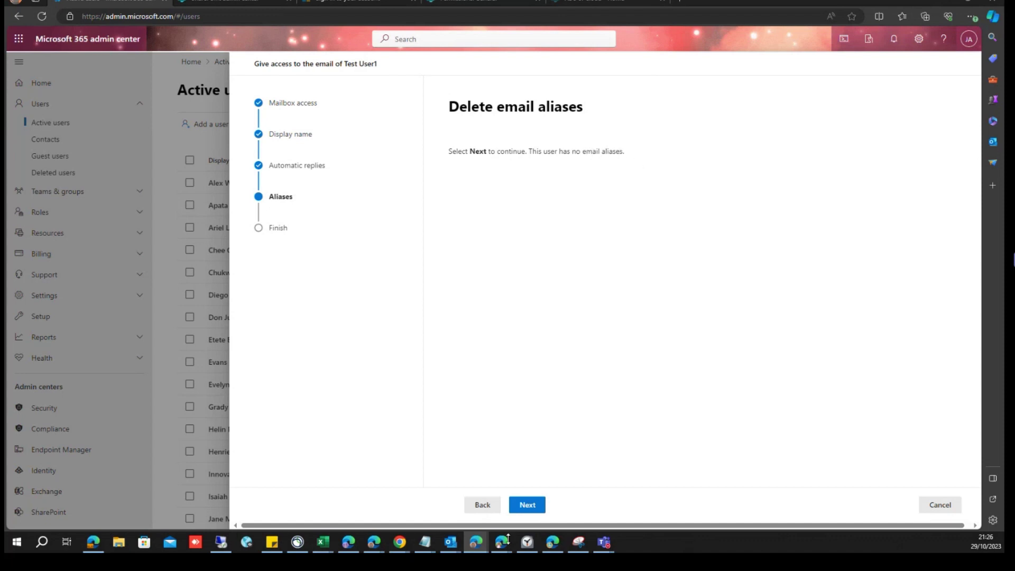
click(527, 506)
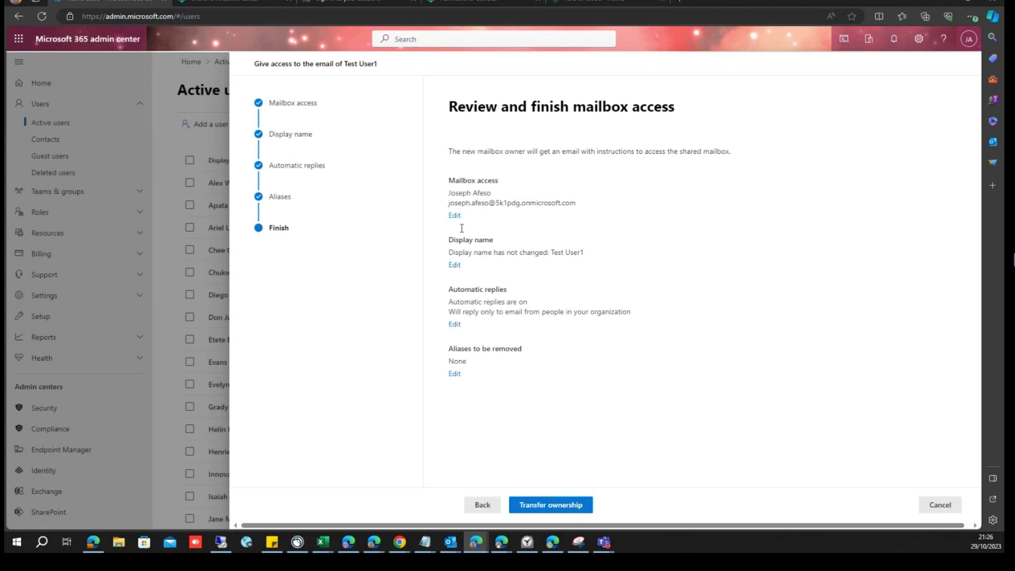
key(Return)
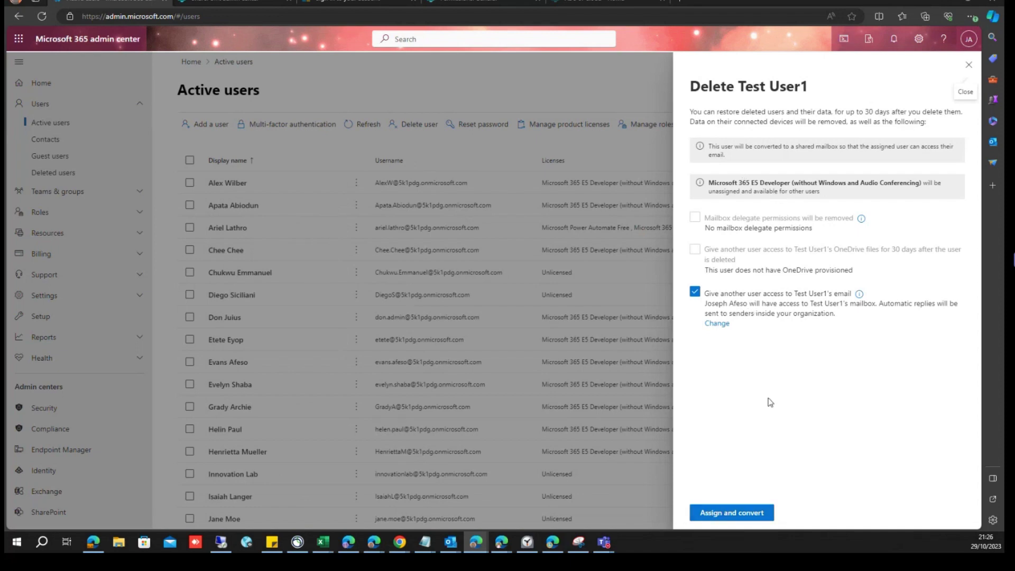
click(733, 514)
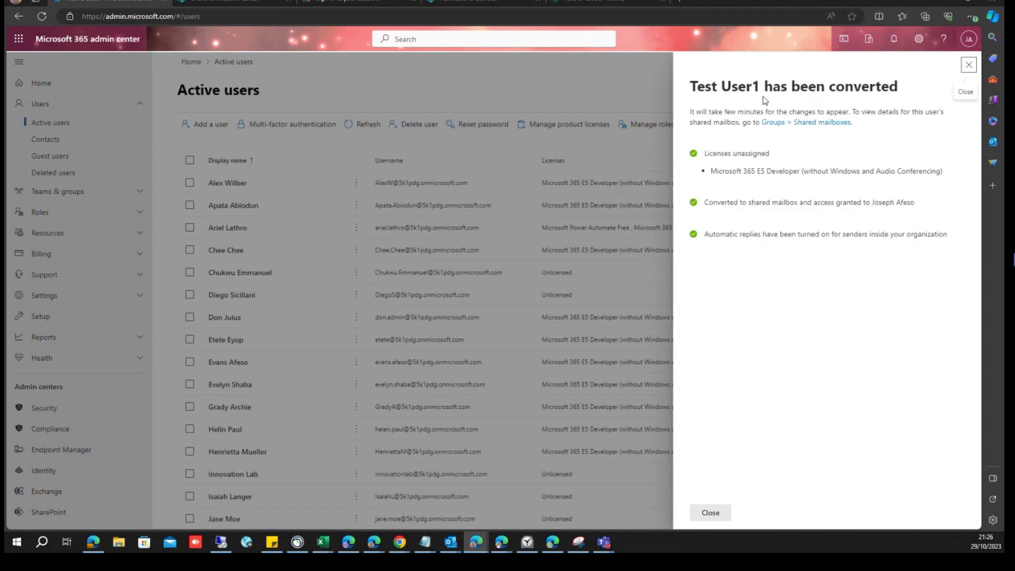
click(711, 513)
- Delete the Test User1 account from the active users
scroll(565, 436, down, 10)
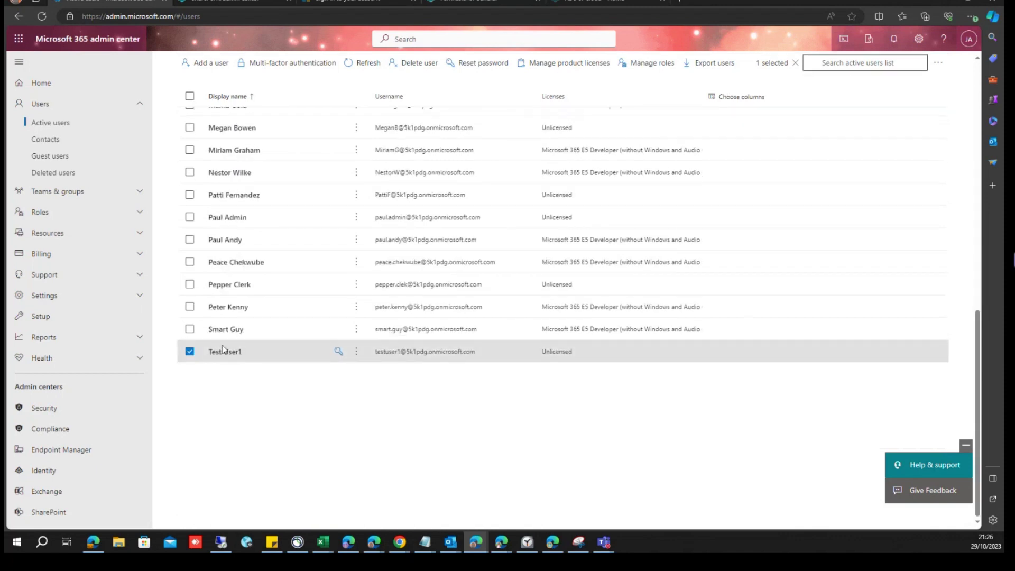
scroll(617, 333, up, 1)
scroll(626, 338, up, 6)
scroll(626, 341, up, 4)
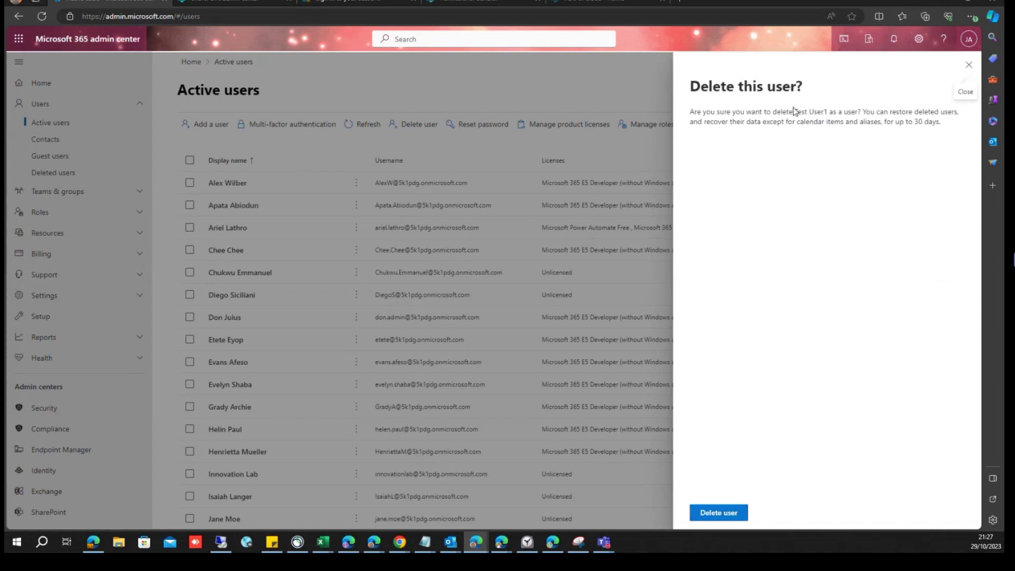
click(721, 507)
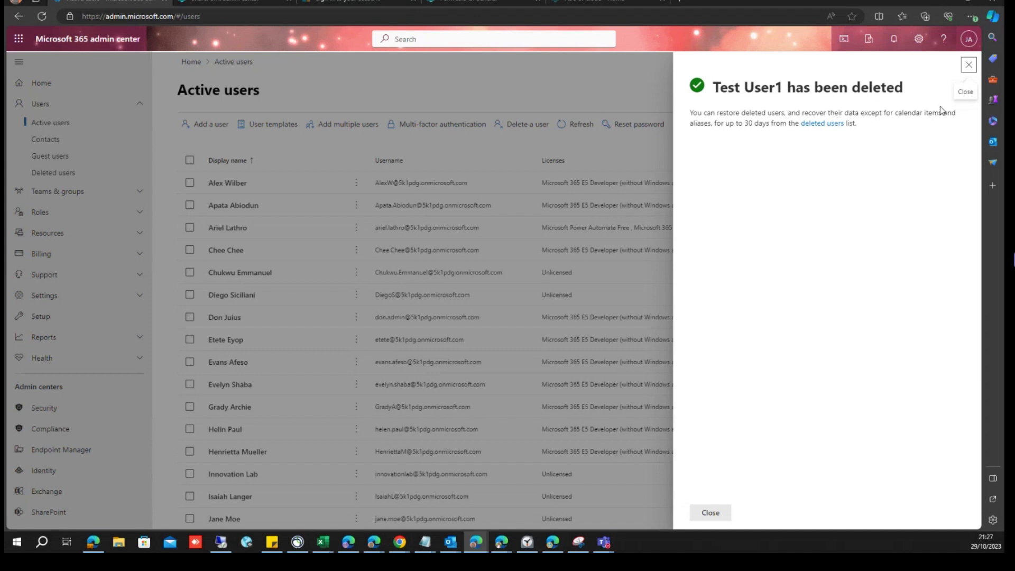
- Examine the restore period and the exceptions for calendar items and aliases in the deletion confirmation
drag(743, 124, 763, 124)
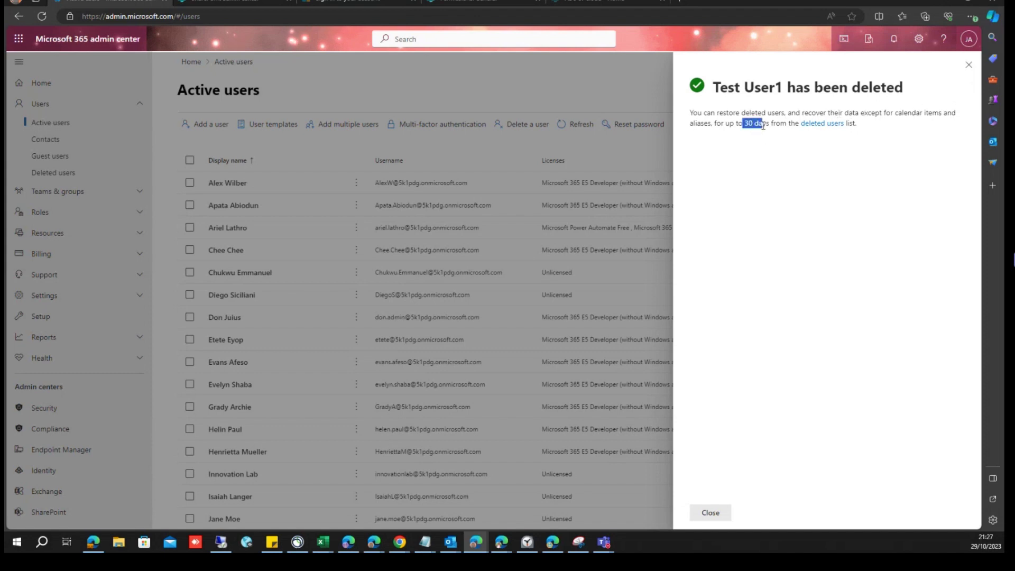
click(922, 112)
drag(708, 124, 690, 124)
click(733, 142)
- Close the deletion confirmation and select Test User1 in the deleted users list
click(722, 516)
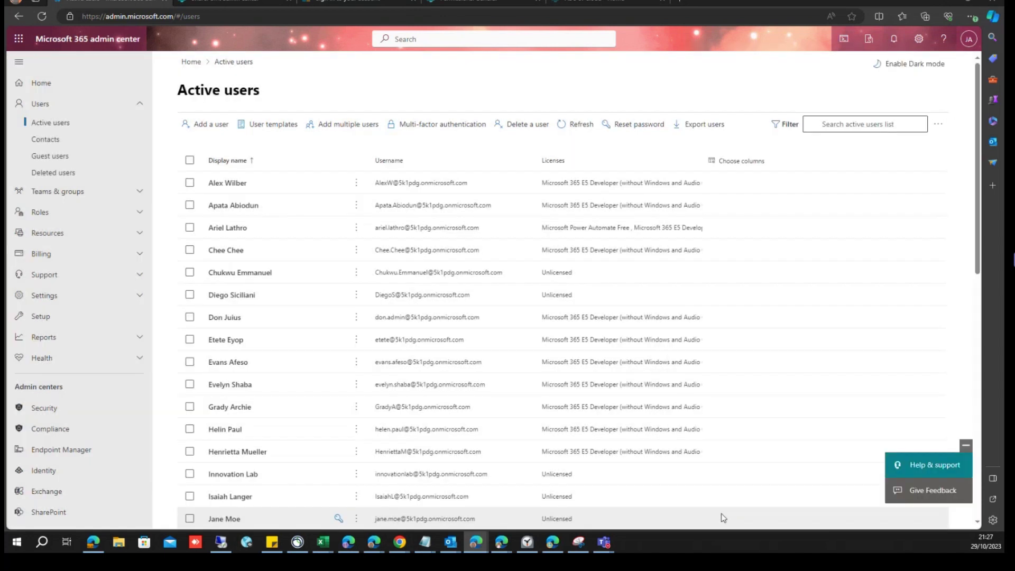
click(61, 172)
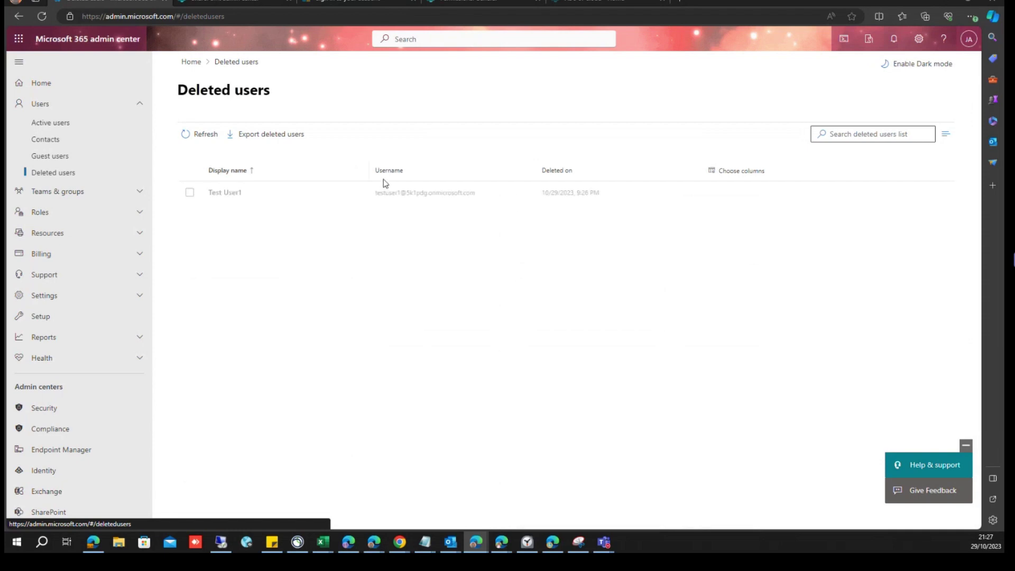
click(189, 192)
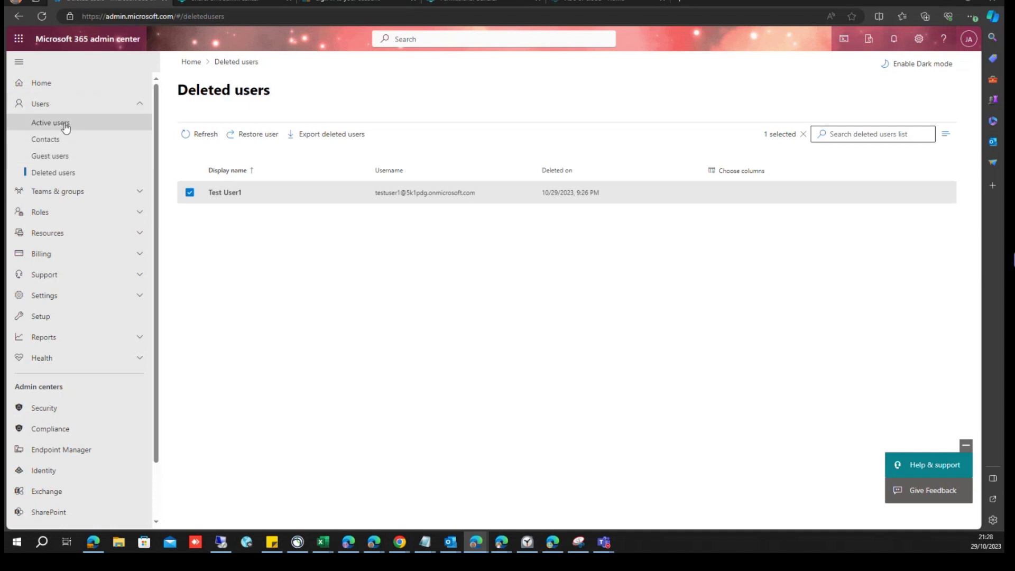
- Try to open the Identity admin center, Microsoft Entra, in a separate maximized browser window
scroll(83, 396, down, 2)
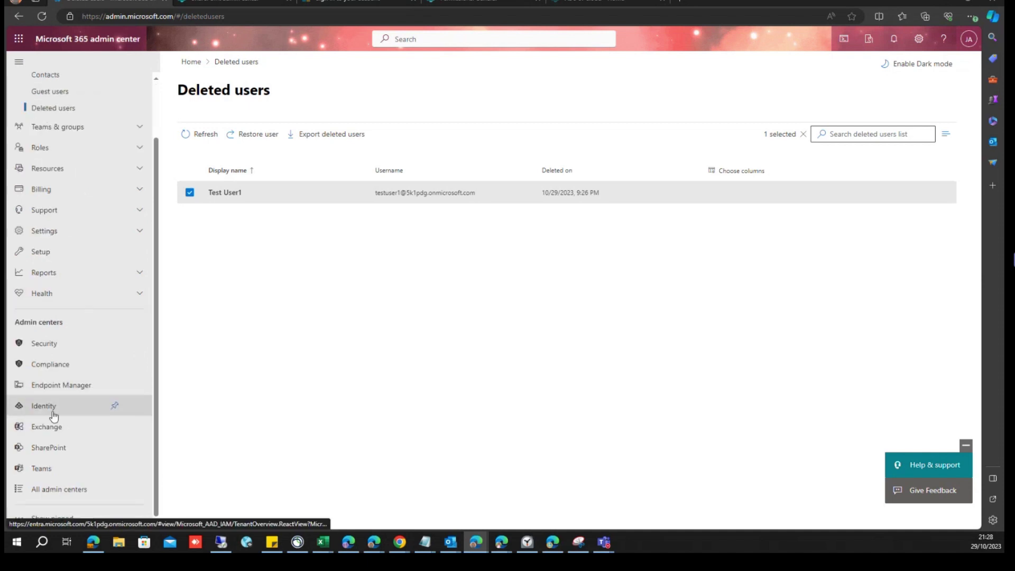
click(54, 410)
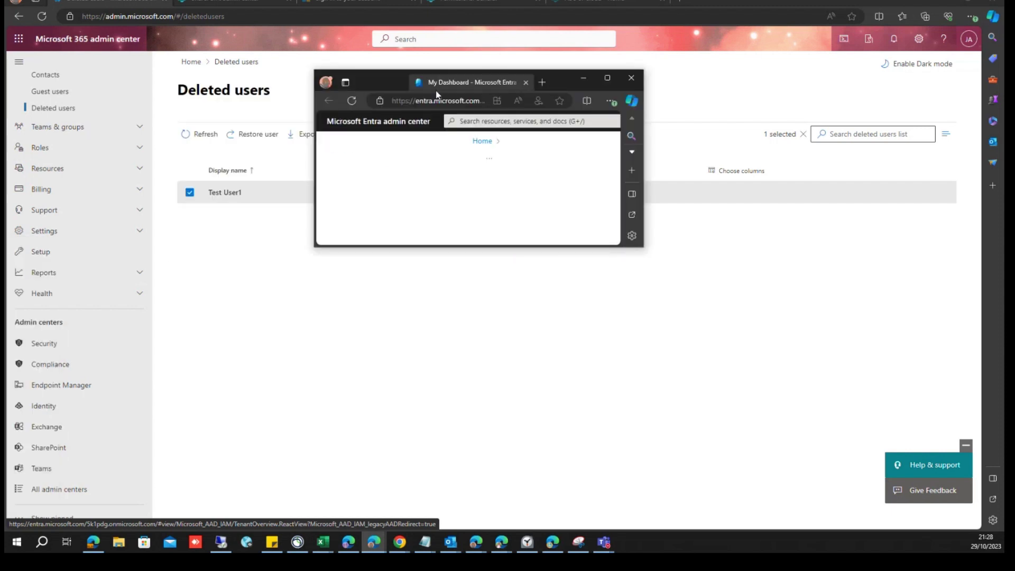
click(607, 77)
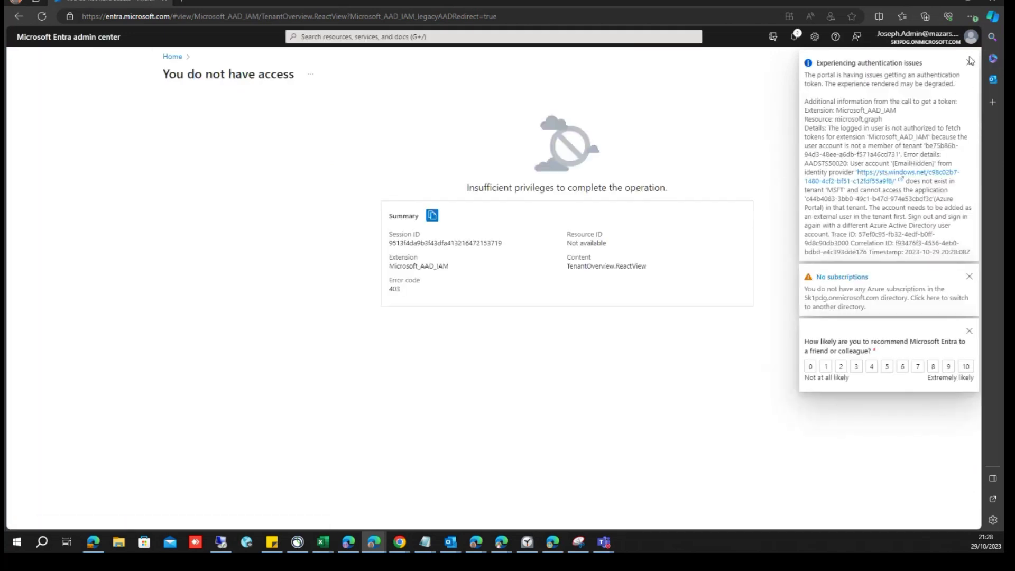
click(970, 62)
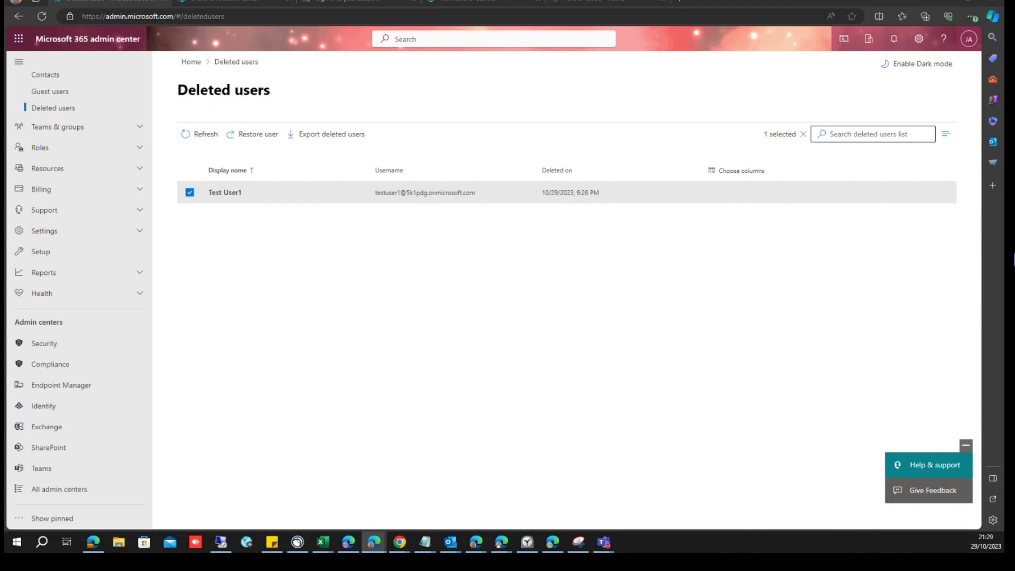
- Load the copied Microsoft Entra admin center address in the existing Microsoft sign-in tab and reload the page
click(351, 1)
click(327, 17)
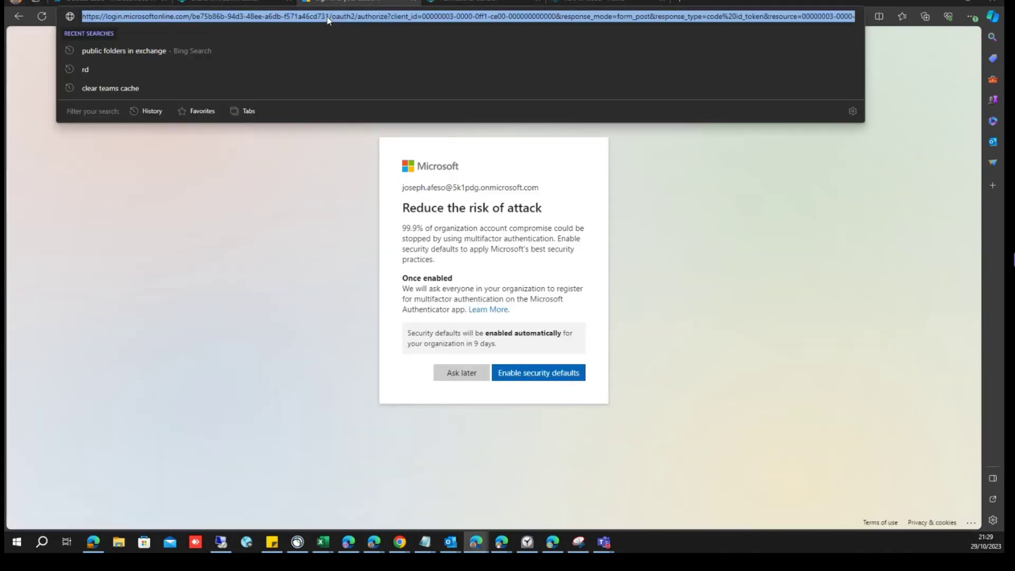
key(ctrl+v)
key(Return)
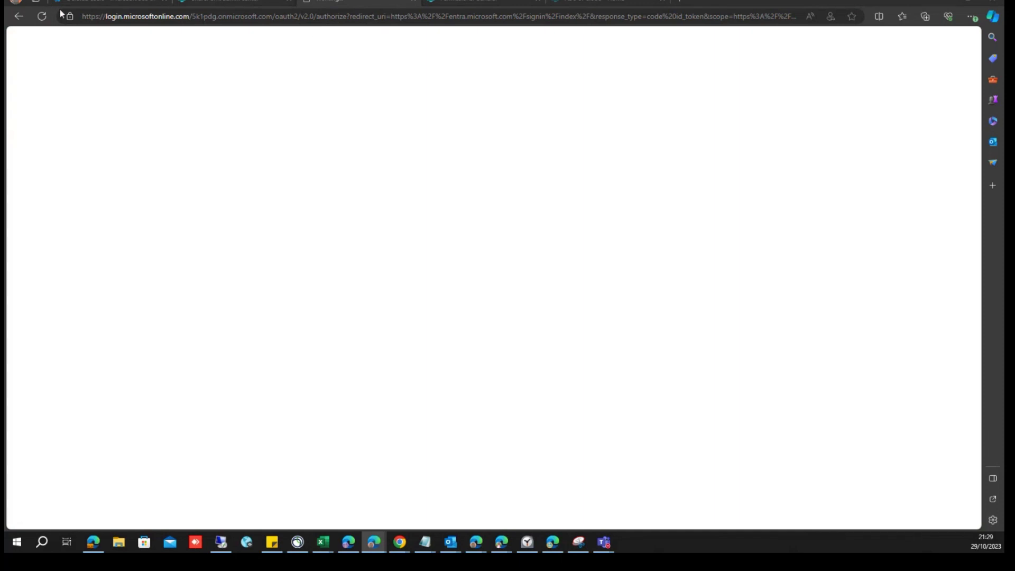
click(43, 16)
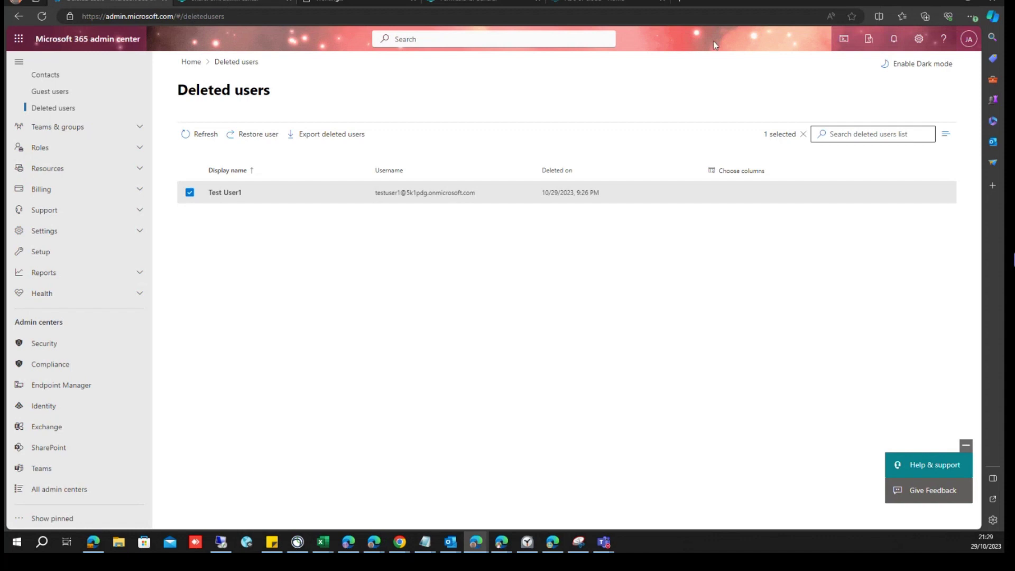
- Check the signed-in account, search the active users for that administrator's first name, and open the matching user's account details
click(968, 40)
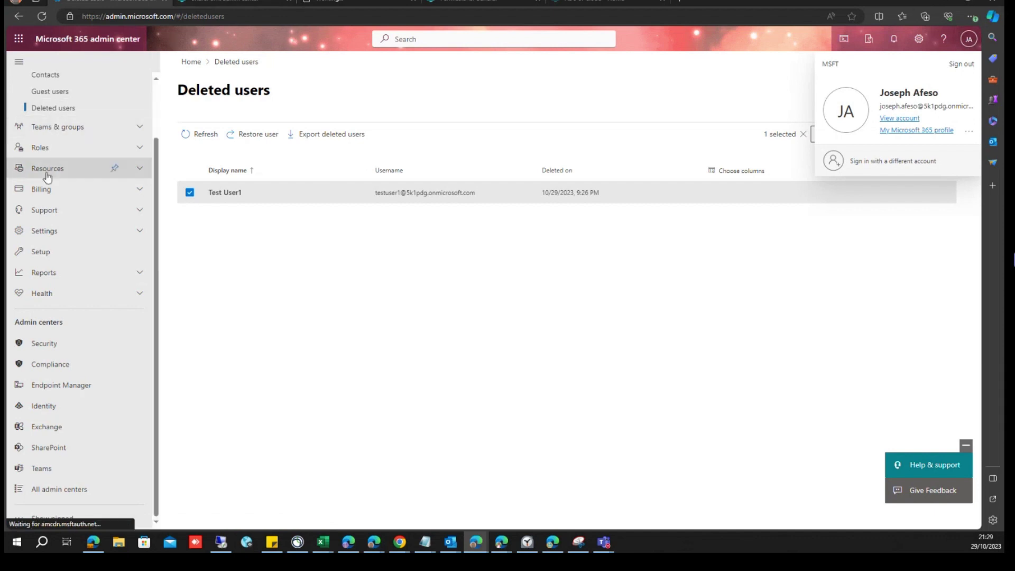
scroll(117, 188, up, 2)
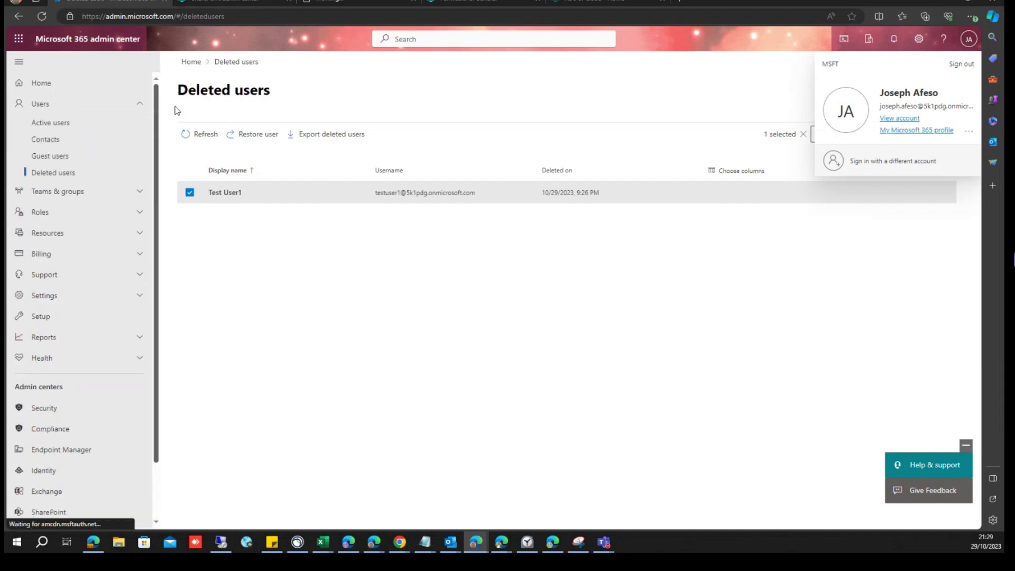
click(63, 125)
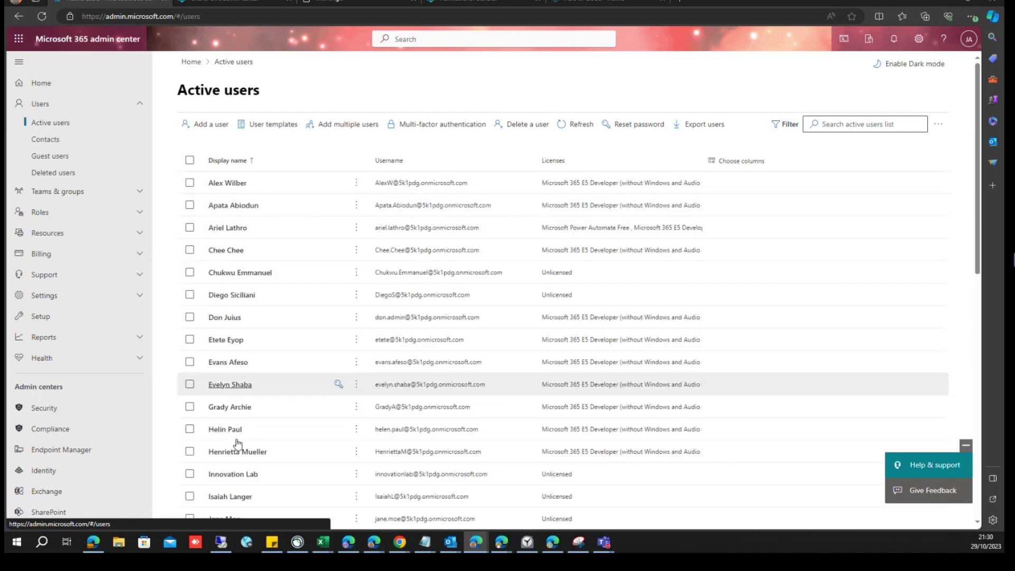
click(865, 124)
text(jo)
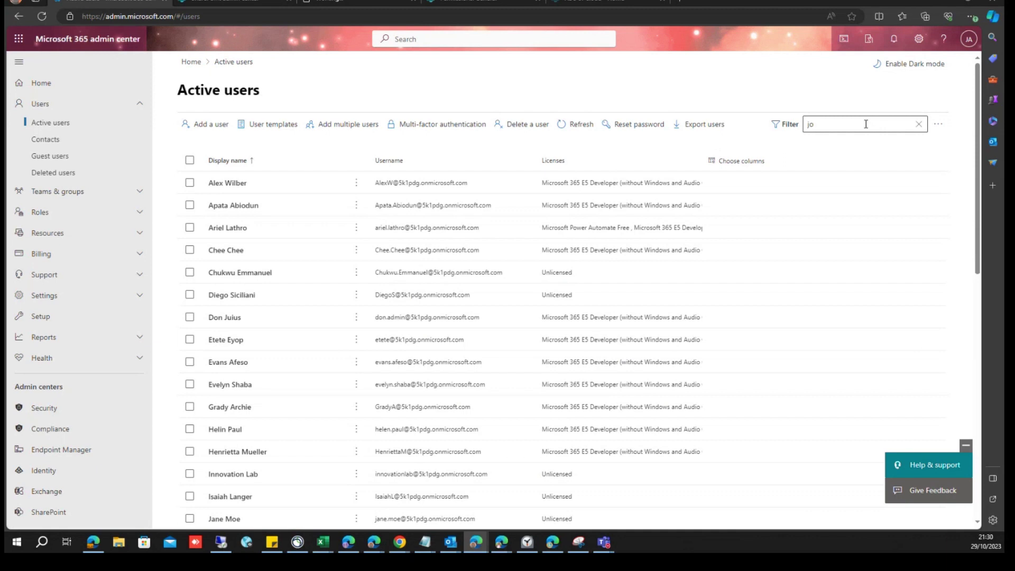
text(seph)
key(Return)
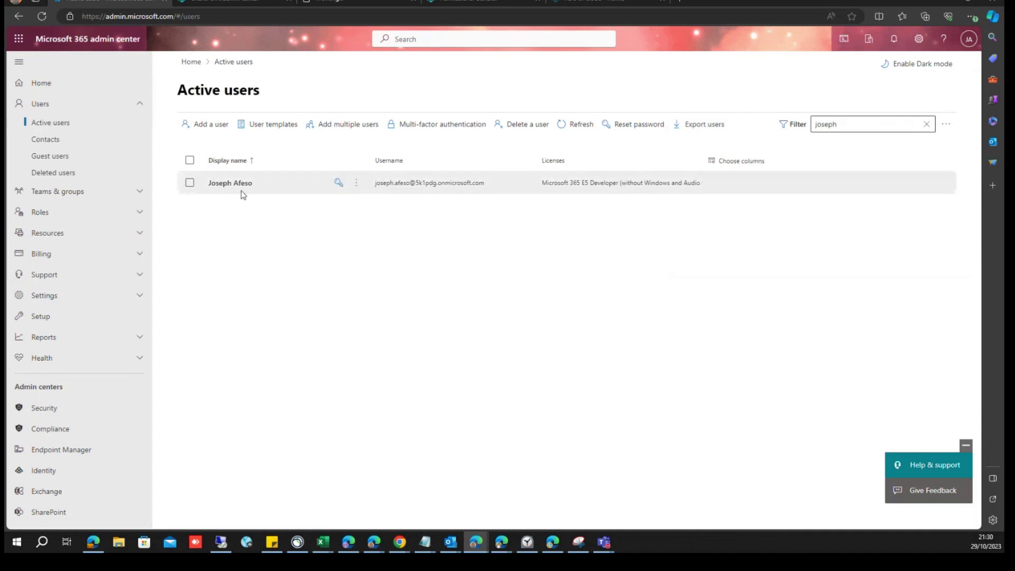
click(233, 185)
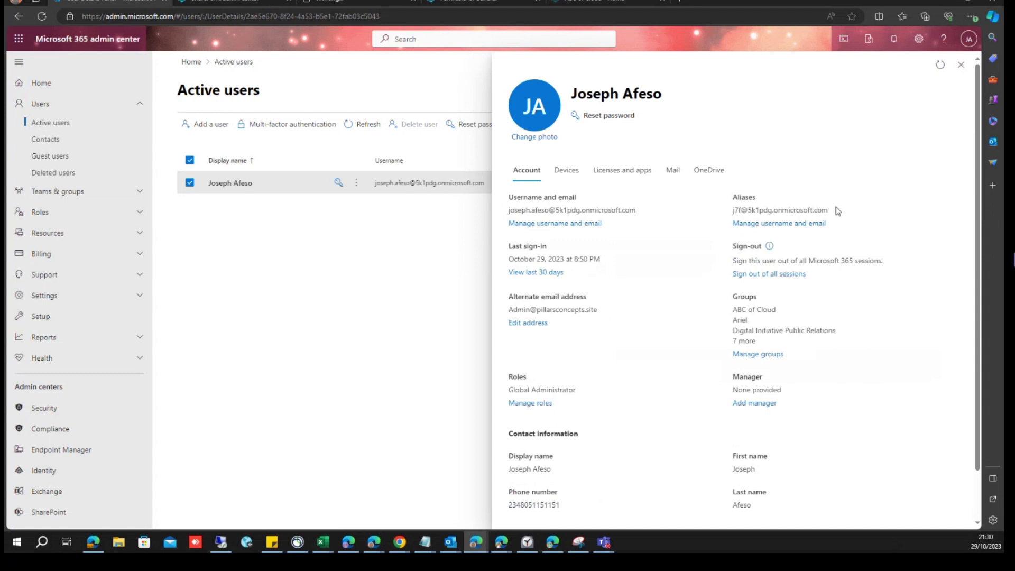
- Examine the username email address and the alias in the administrator's account details
triple_click(587, 223)
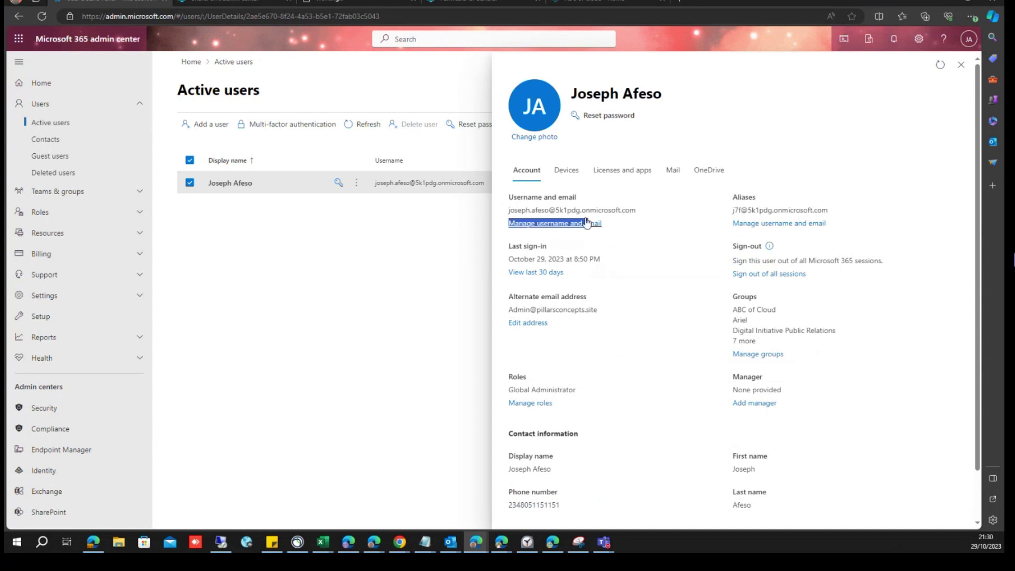
triple_click(584, 210)
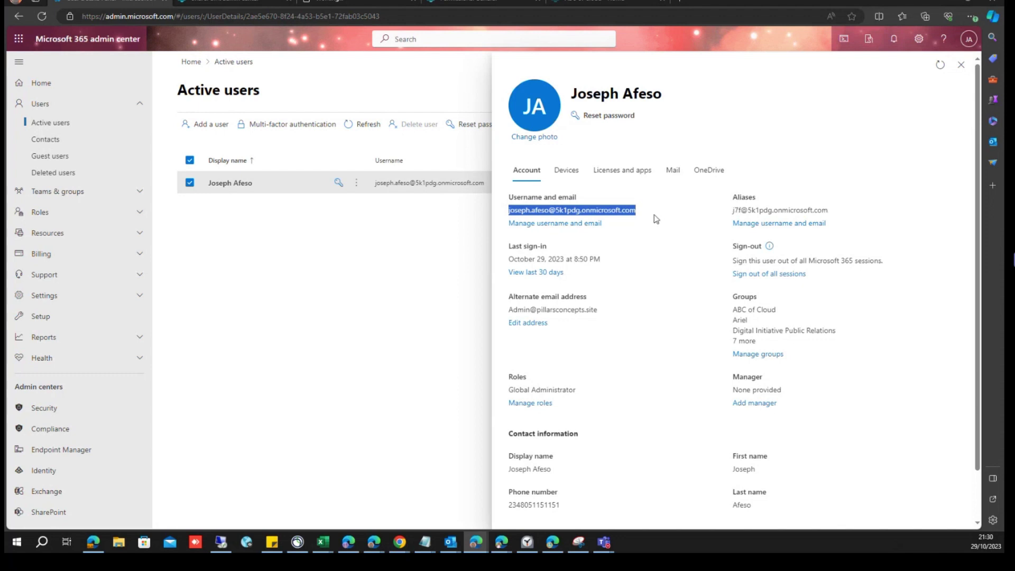
click(698, 213)
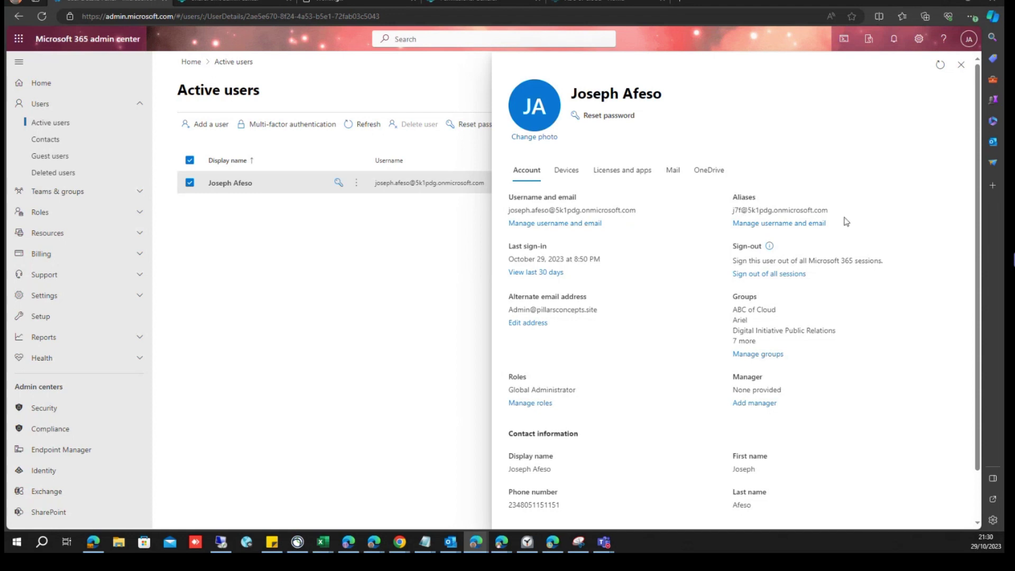
drag(732, 210, 840, 208)
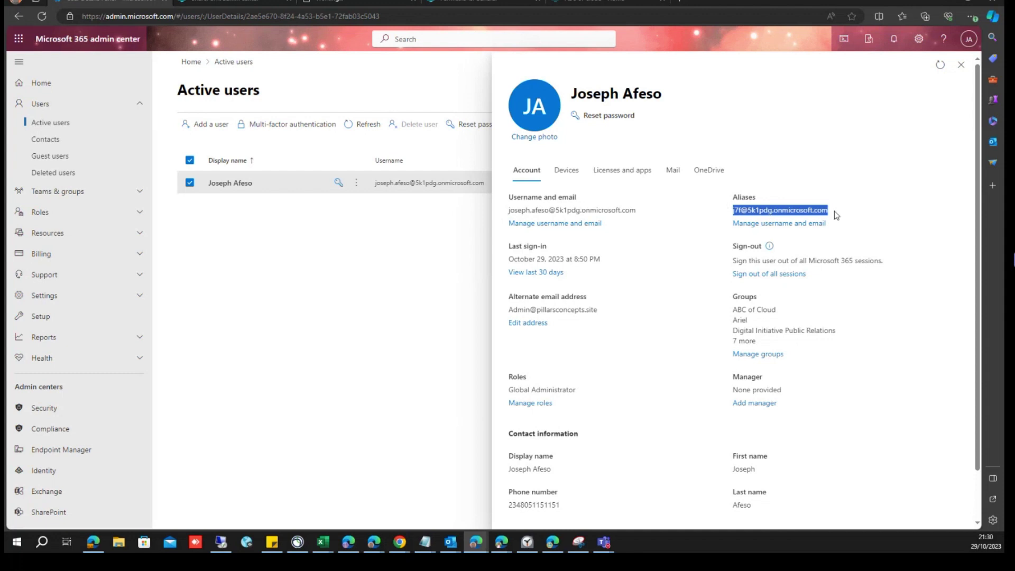
- Load fabricam.com in a new browser tab
click(681, 2)
text(fab)
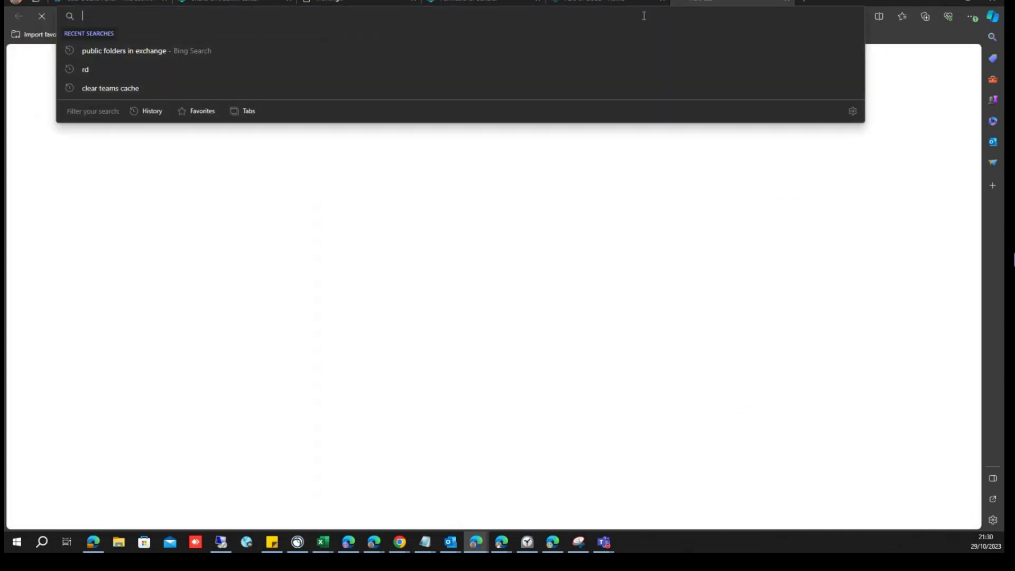
text(ricam)
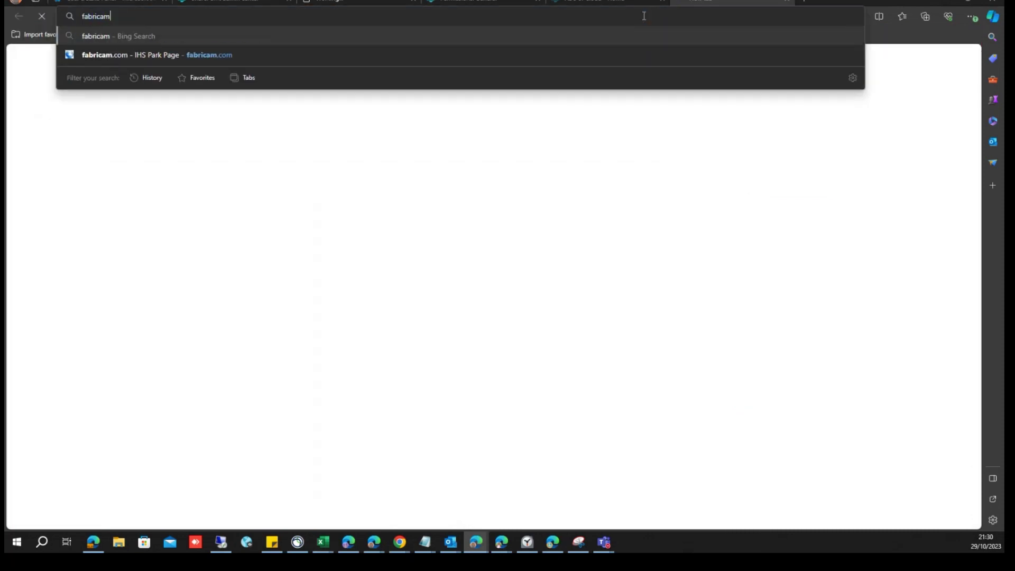
text(.com)
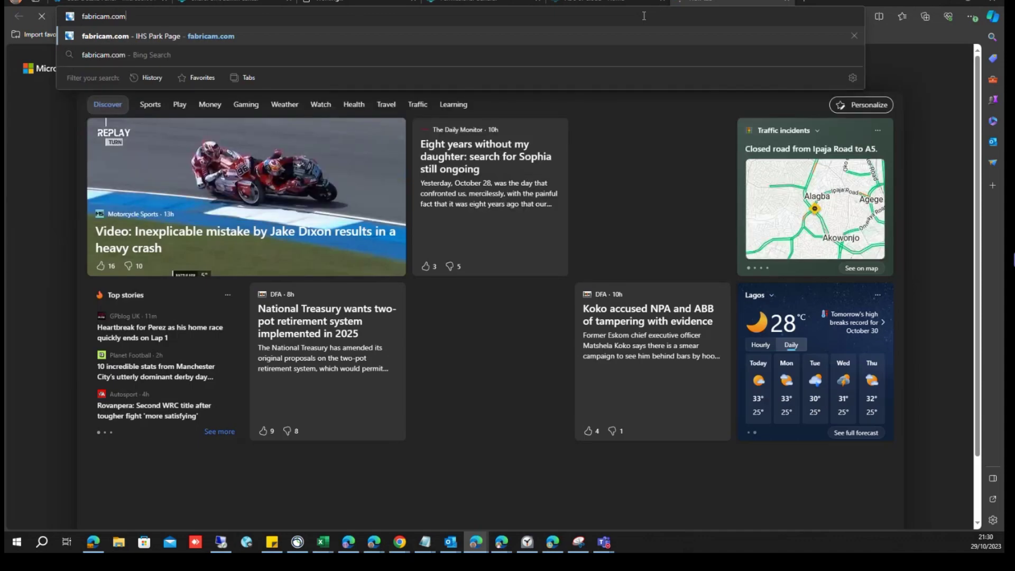
key(Return)
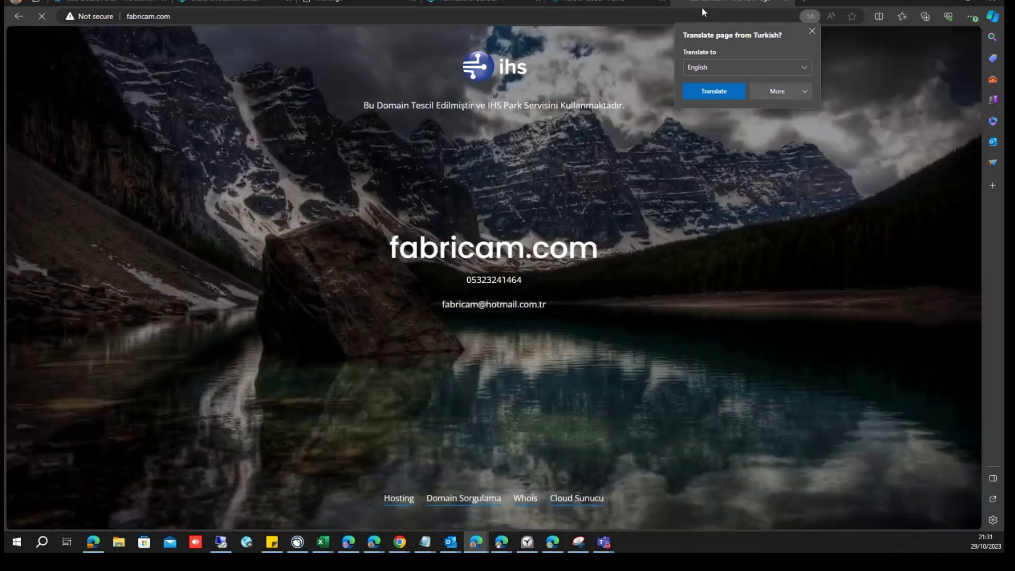
- Correct the web address in the current tab to fabrikam.com and load the site
click(155, 14)
click(147, 16)
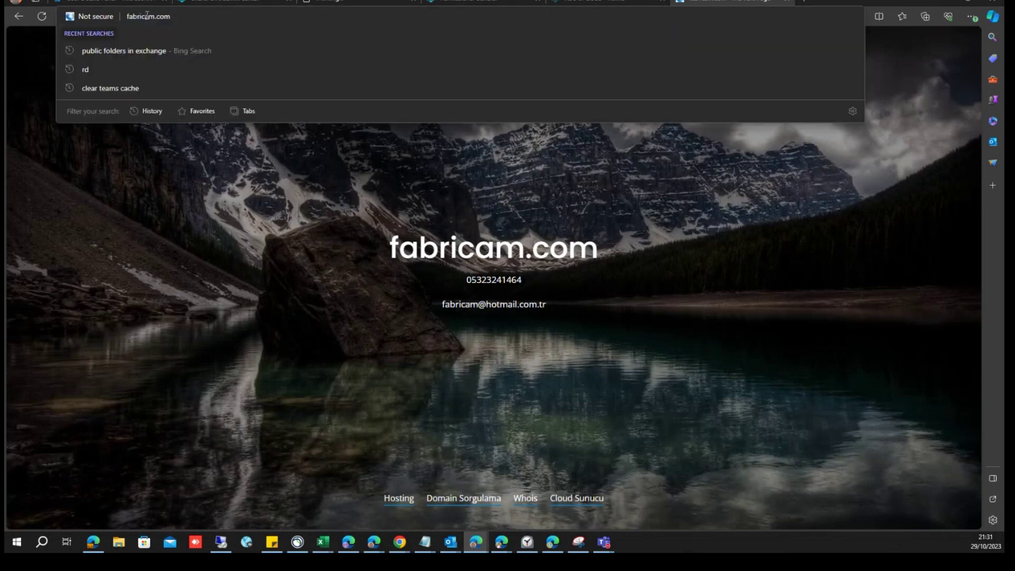
key(BackSpace)
text(k)
key(Return)
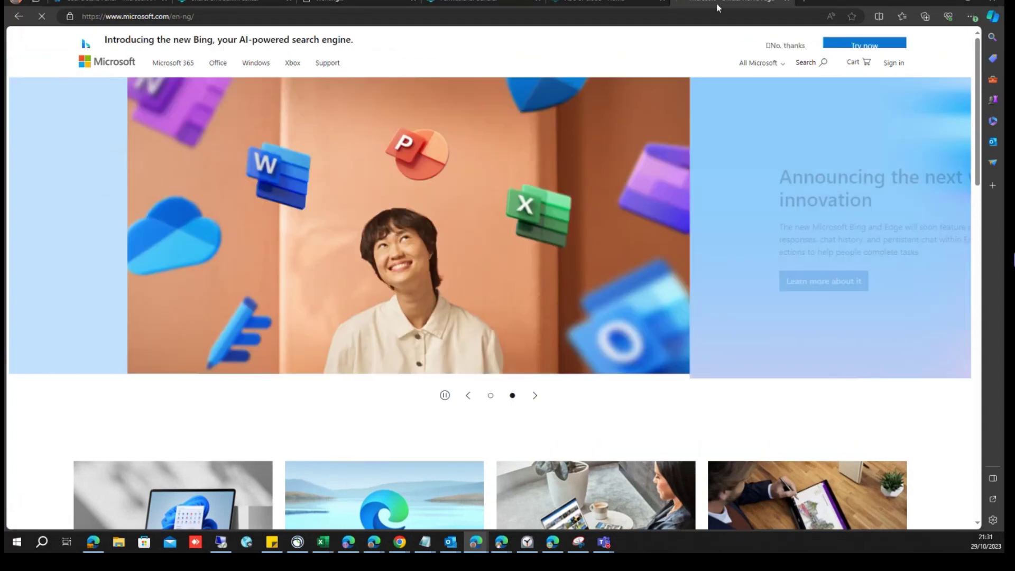
- Load contoso.com in another new browser tab
click(802, 2)
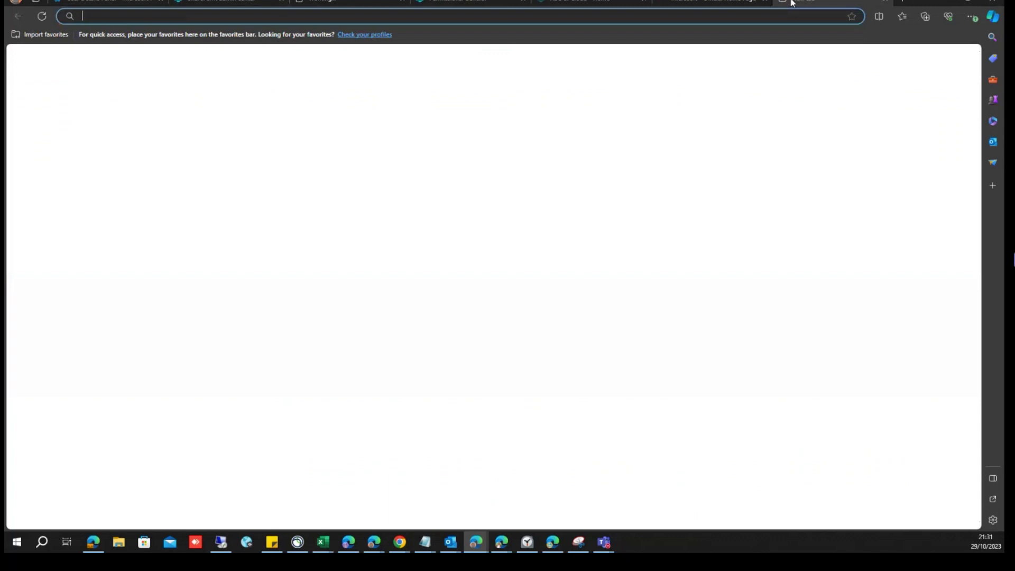
text(co)
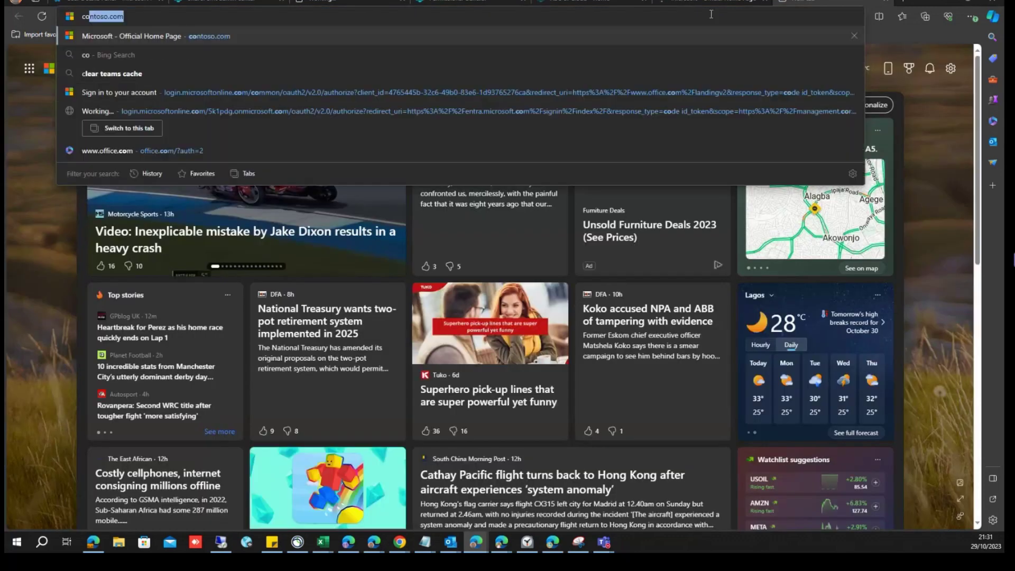
text(ntoso)
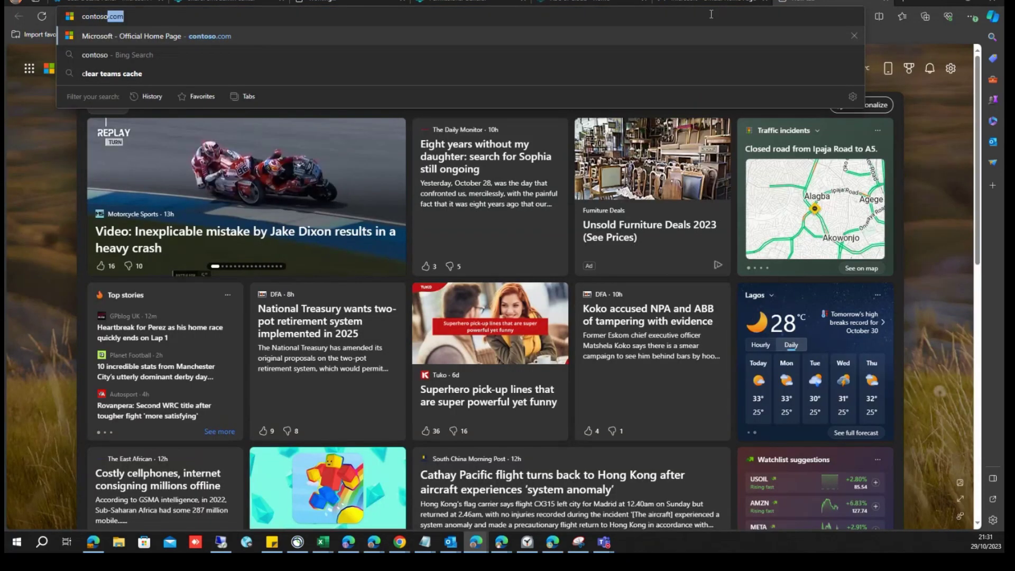
text(.com)
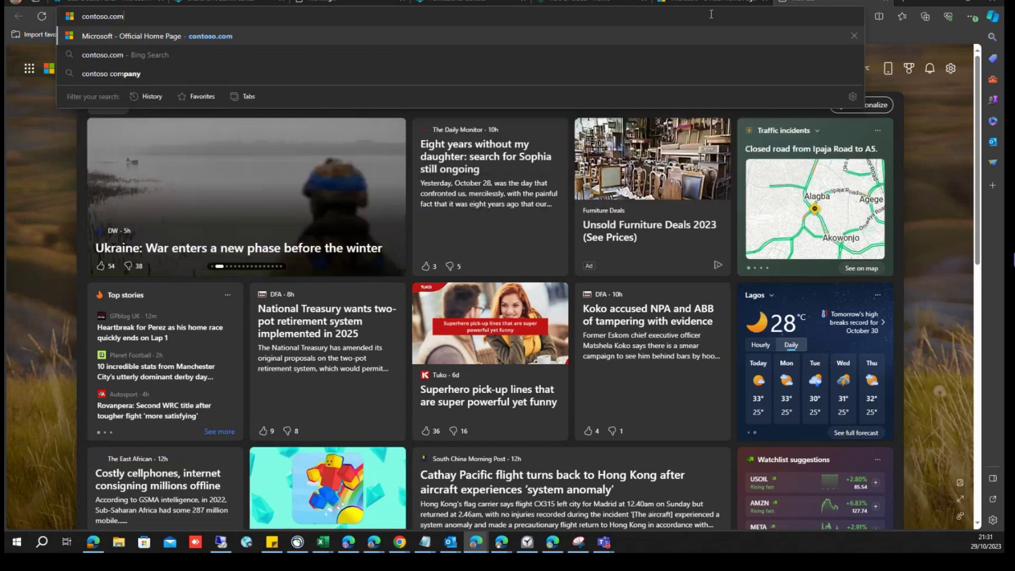
key(Return)
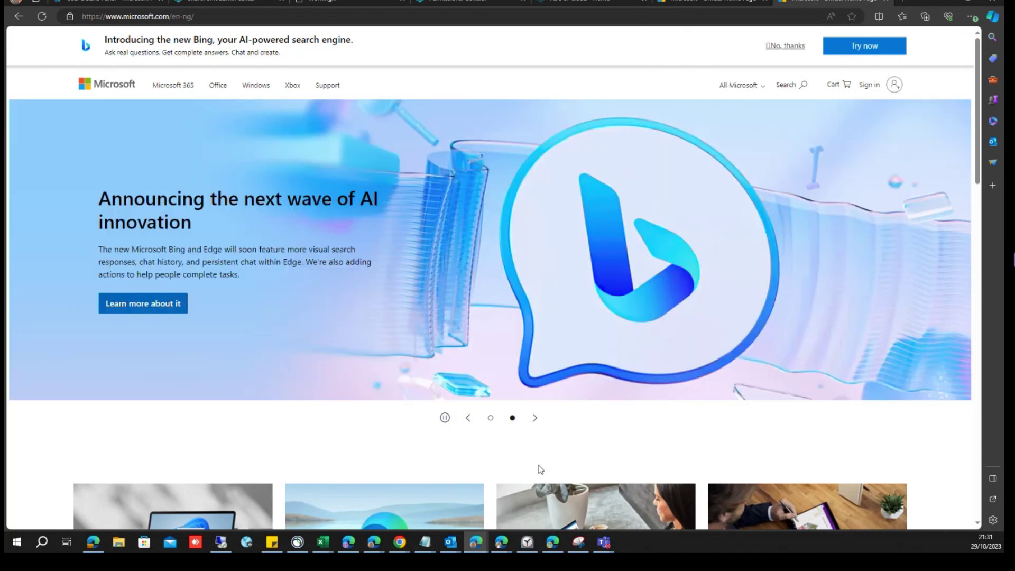
- Switch to Notepad, place its window over the browser page, and list contoso.com and fabricam.com on separate lines
click(426, 543)
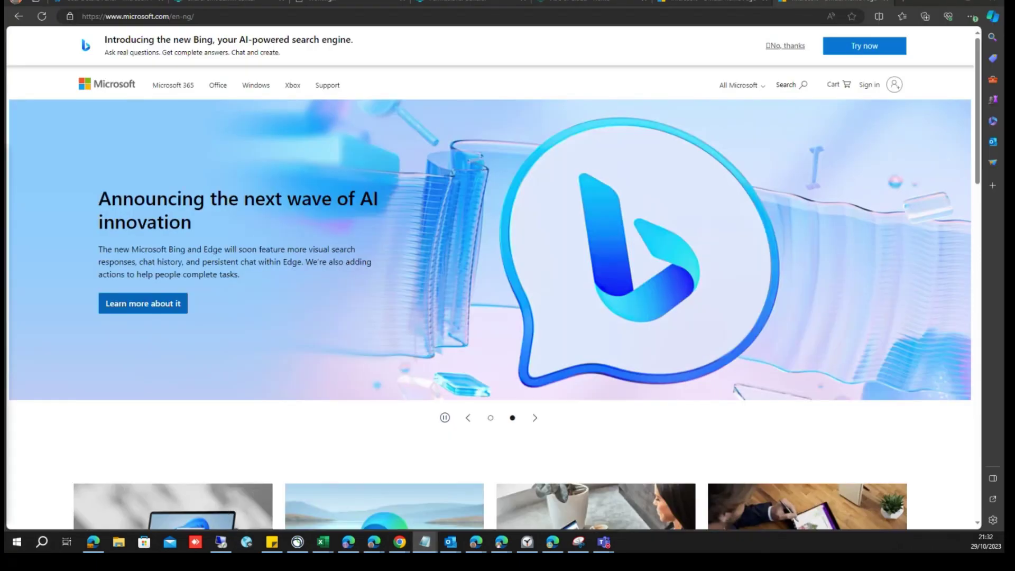
drag(303, 18, 536, 51)
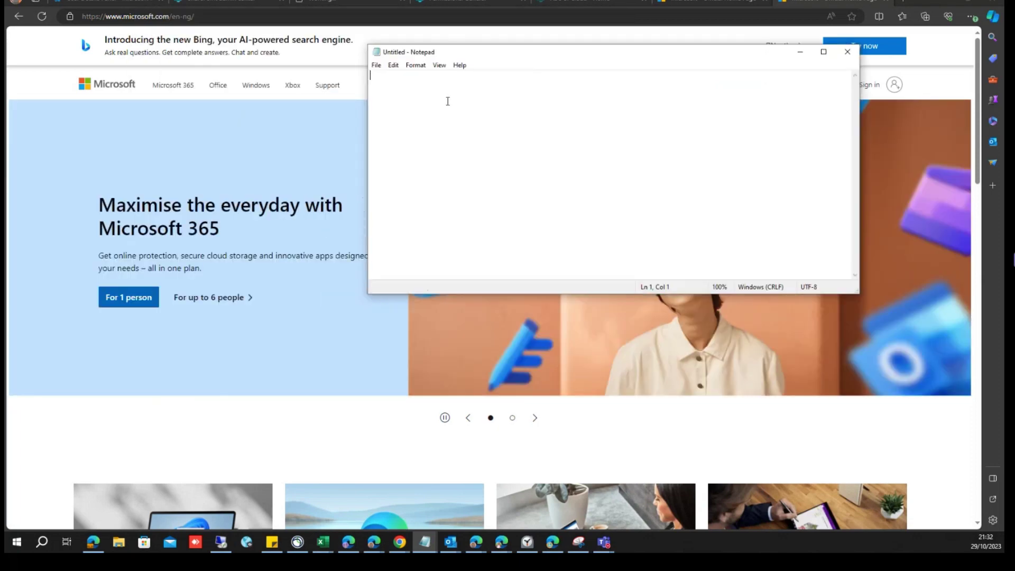
text(contoso)
text(.com )
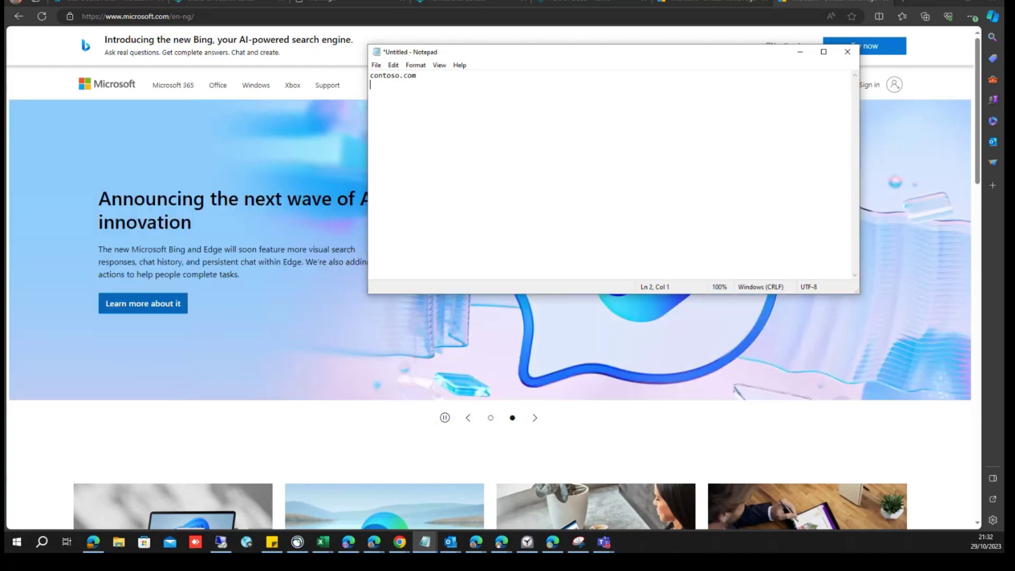
text(fabricam.com)
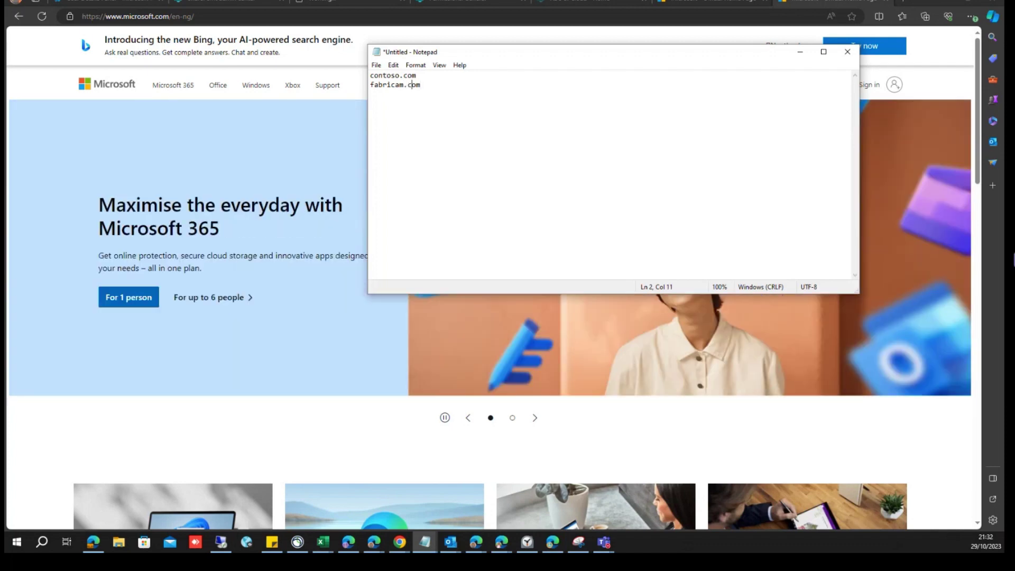
- Correct the spelling of the second domain in the note to fabrikam.com
click(398, 85)
key(BackSpace)
text(k)
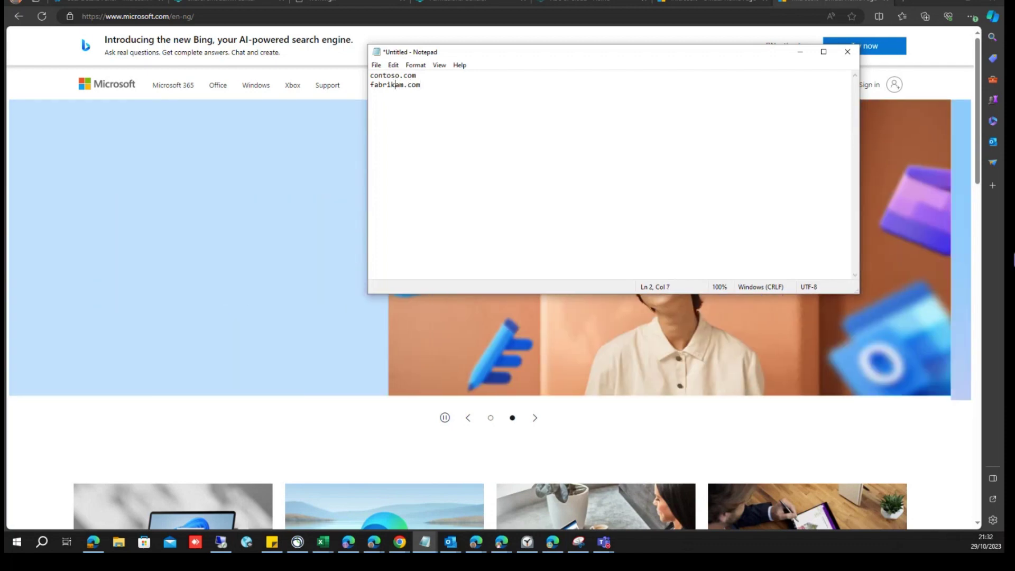
key(Right)
key(Right)
key(Right)
key(Right)
key(Right)
key(Right)
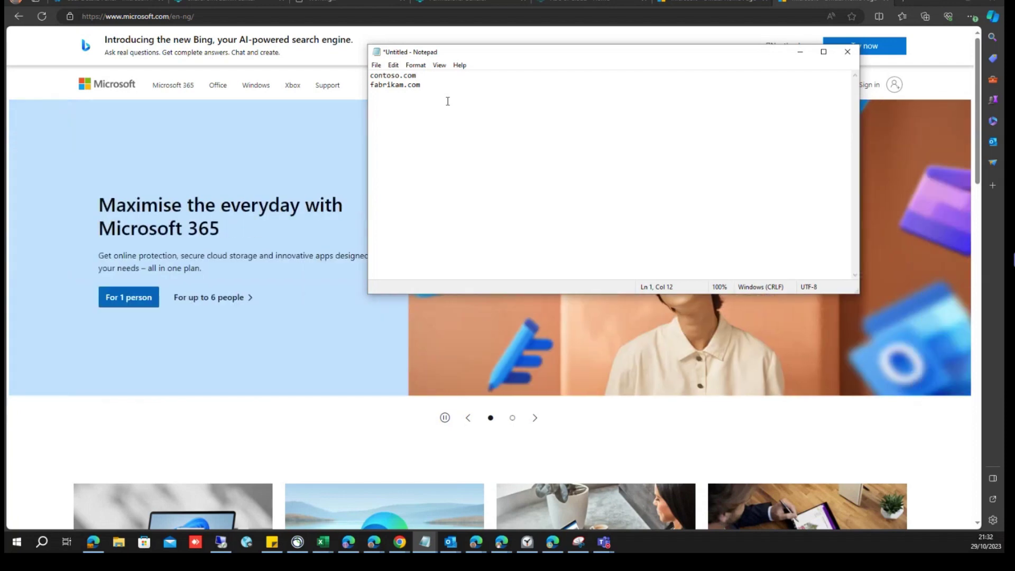
- Insert microsoft.com as a new first line above contoso.com in the note
key(Up)
key(Left)
key(Left)
key(Left)
key(Left)
key(Home)
key(Return)
key(Up)
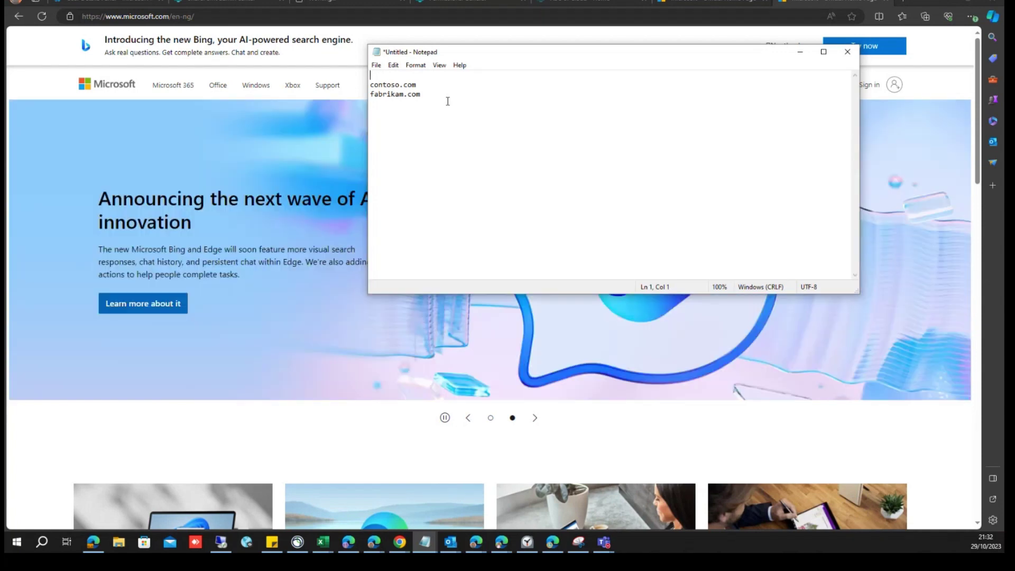
text(microsoft.com)
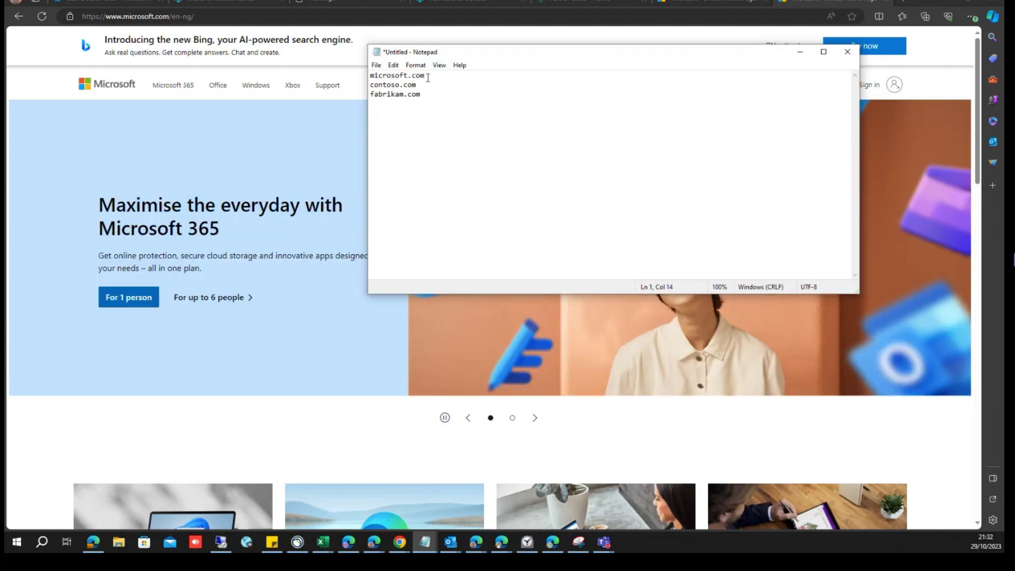
- Select the microsoft.com line, switch back to the Edge browser, and select the current tab's web address
key(shift+Home)
key(alt+Tab)
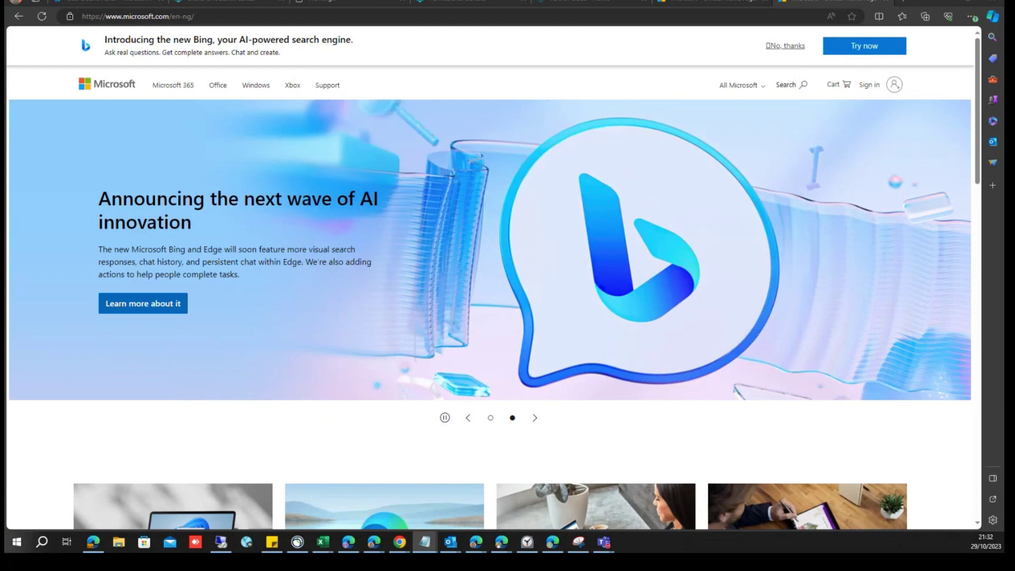
click(462, 19)
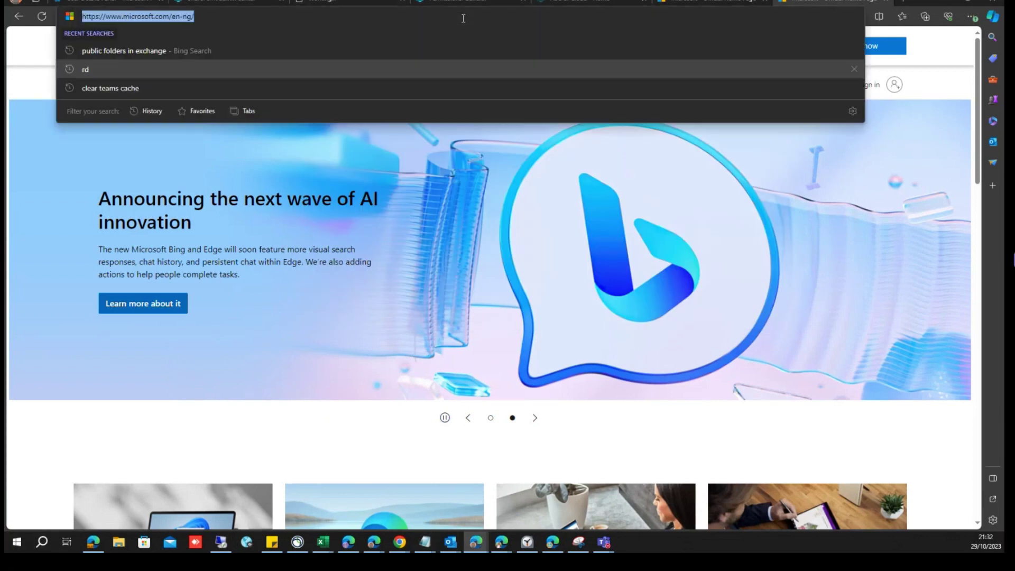
key(ctrl+v)
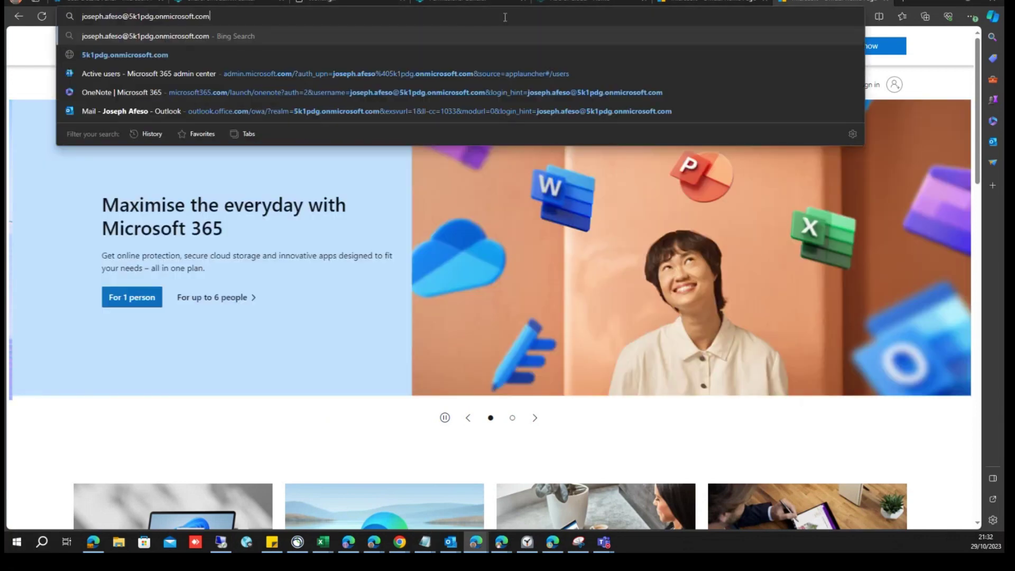
key(BackSpace)
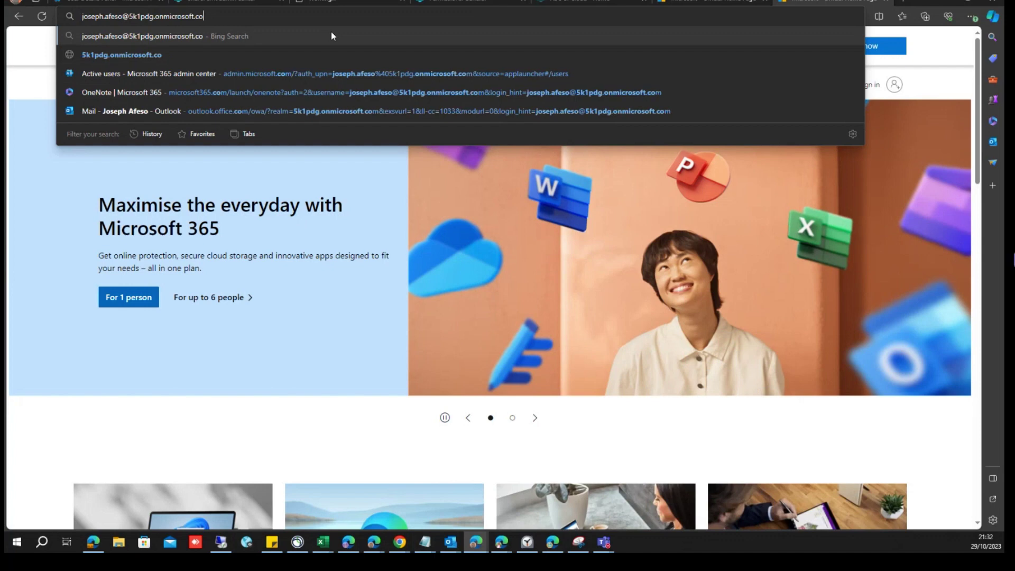
key(BackSpace)
key(BackSpace)
key(BackSpace)
key(BackSpace)
key(BackSpace)
key(BackSpace)
key(BackSpace)
key(BackSpace)
key(BackSpace)
key(BackSpace)
key(BackSpace)
key(BackSpace)
key(BackSpace)
key(BackSpace)
key(BackSpace)
key(BackSpace)
key(BackSpace)
key(BackSpace)
key(BackSpace)
key(BackSpace)
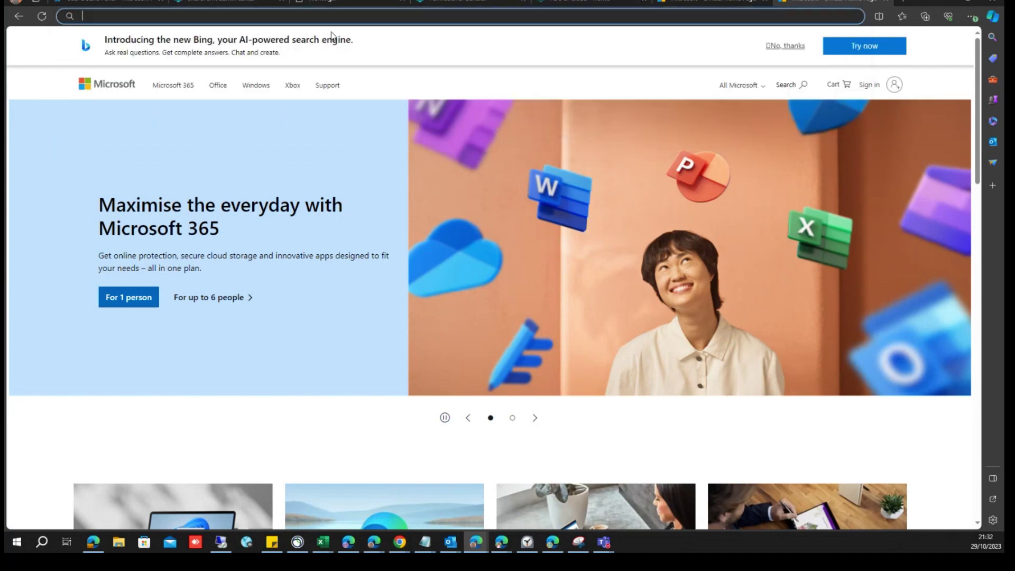
- Load microsoft.com in the current browser tab
text(microsoft.co)
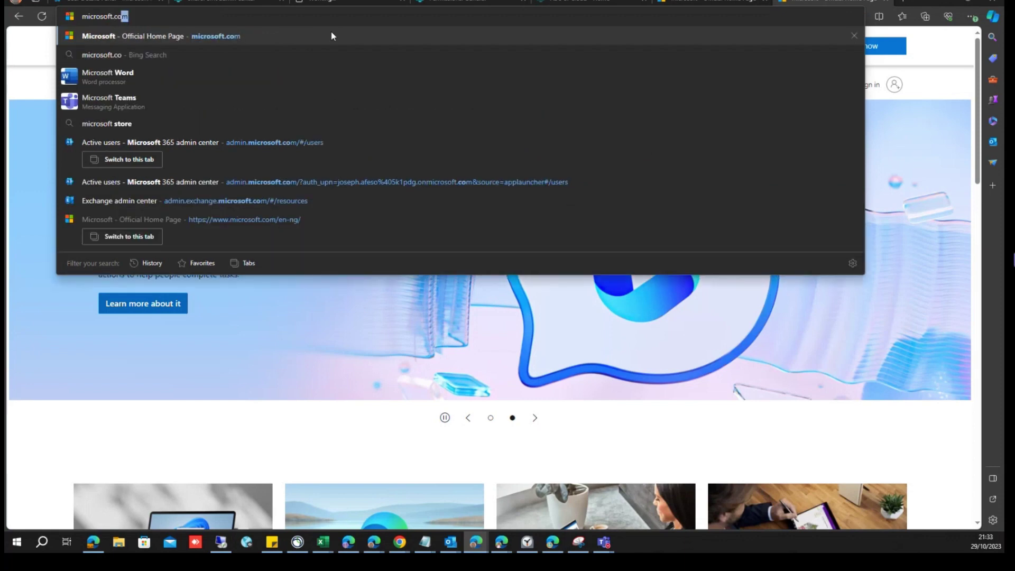
key(Return)
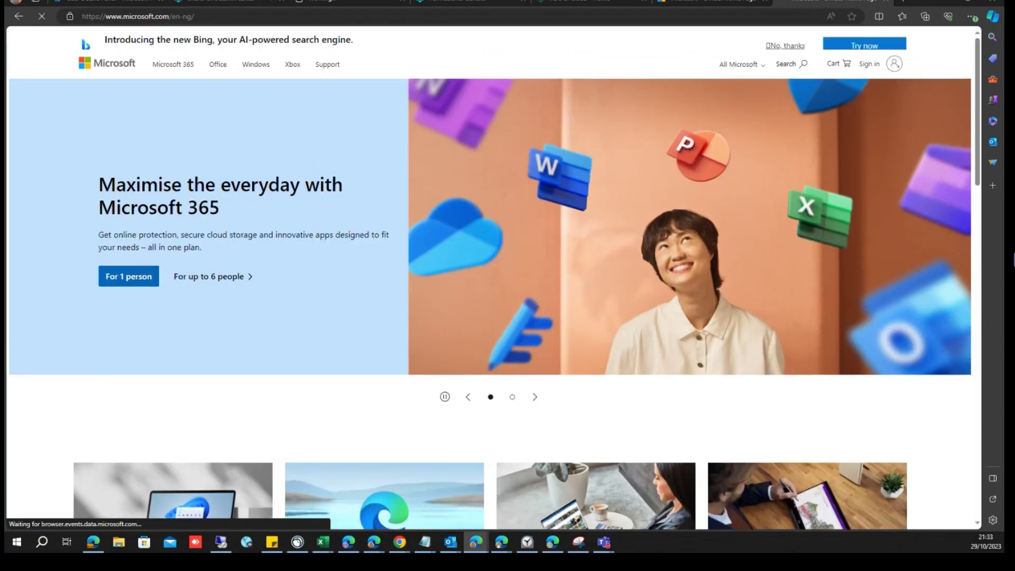
- Load fabrikam.com in the current browser tab, removing the extra letter from the mistyped fabrickam.com address
click(215, 21)
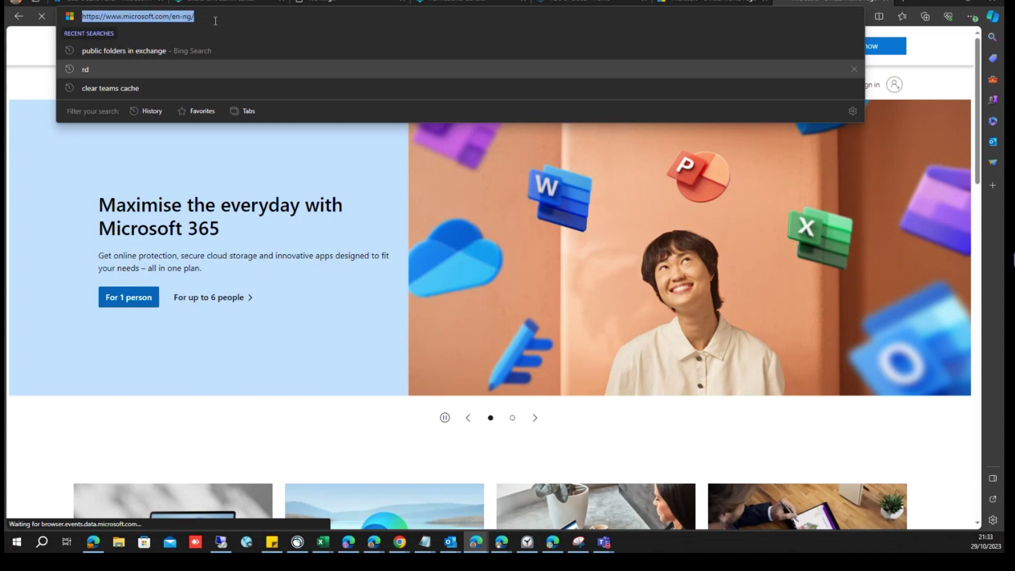
text(fabric)
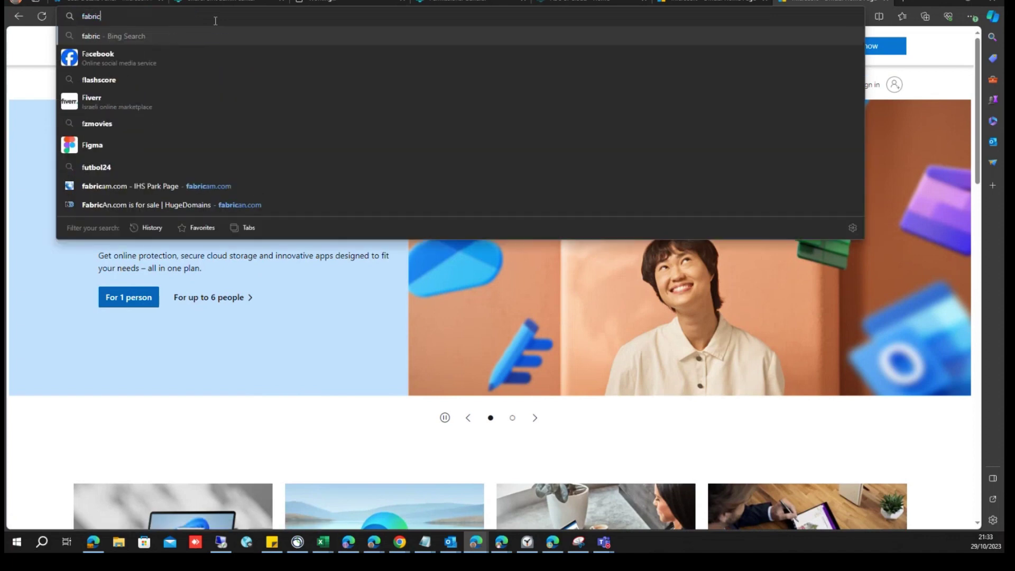
text(kam.com)
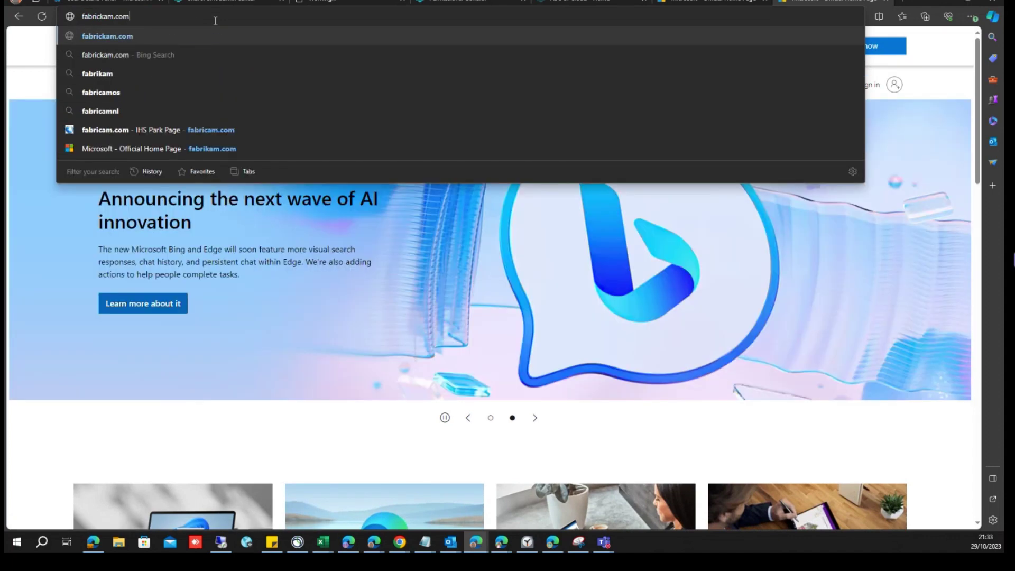
key(Return)
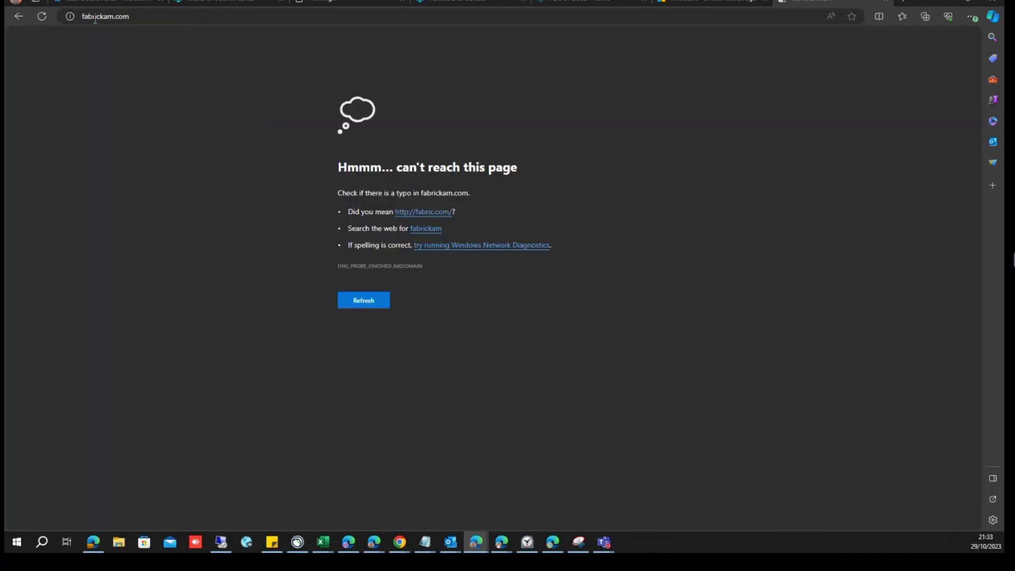
click(98, 16)
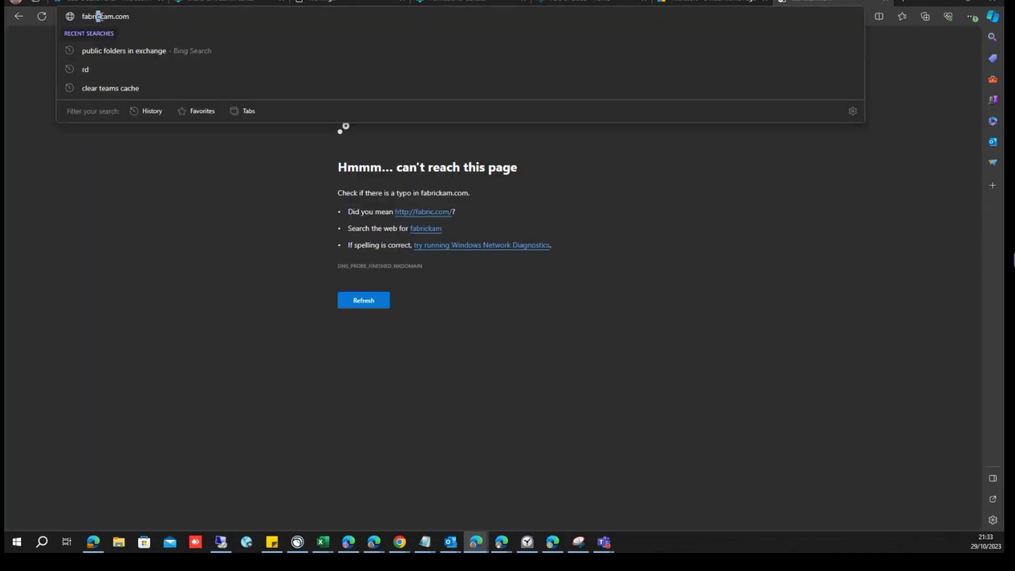
key(Delete)
key(Return)
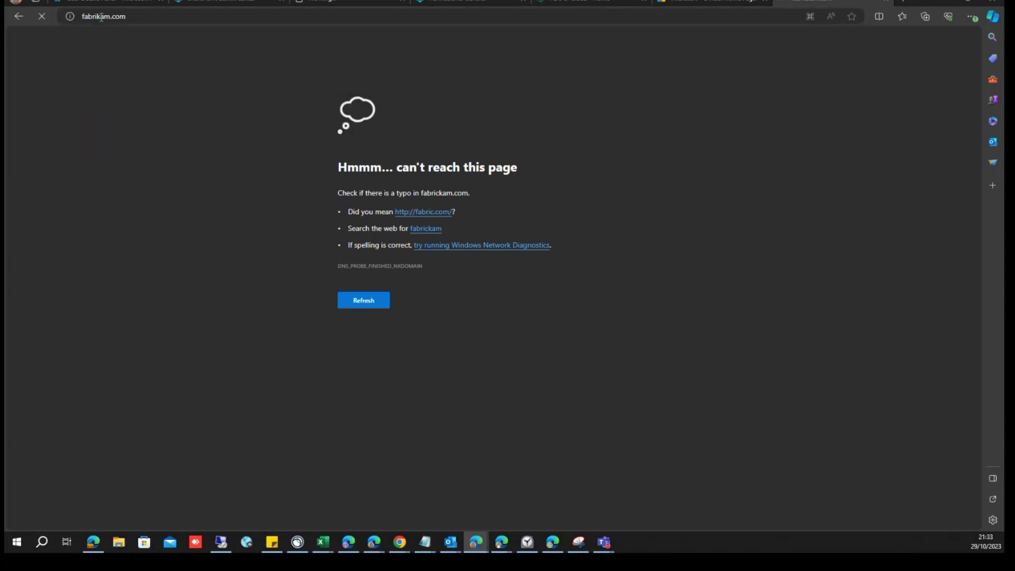
- Check the web address to which the fabrikam.com page redirects
click(137, 16)
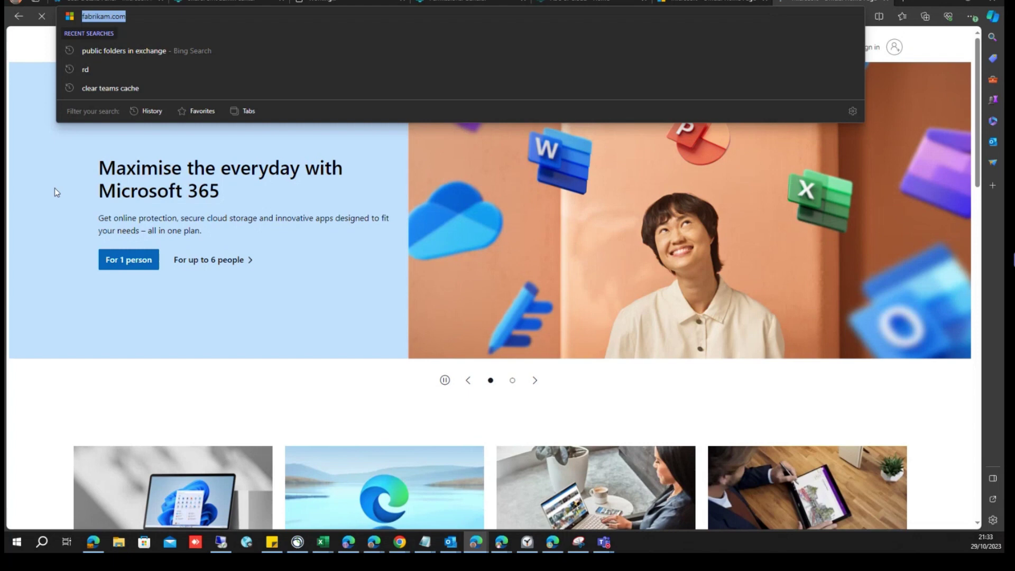
click(156, 36)
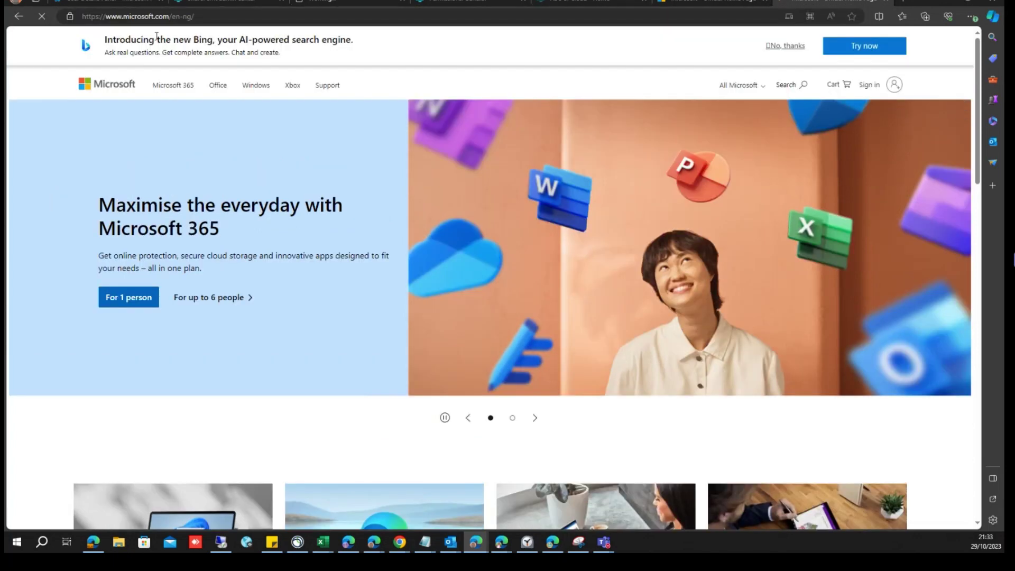
click(201, 16)
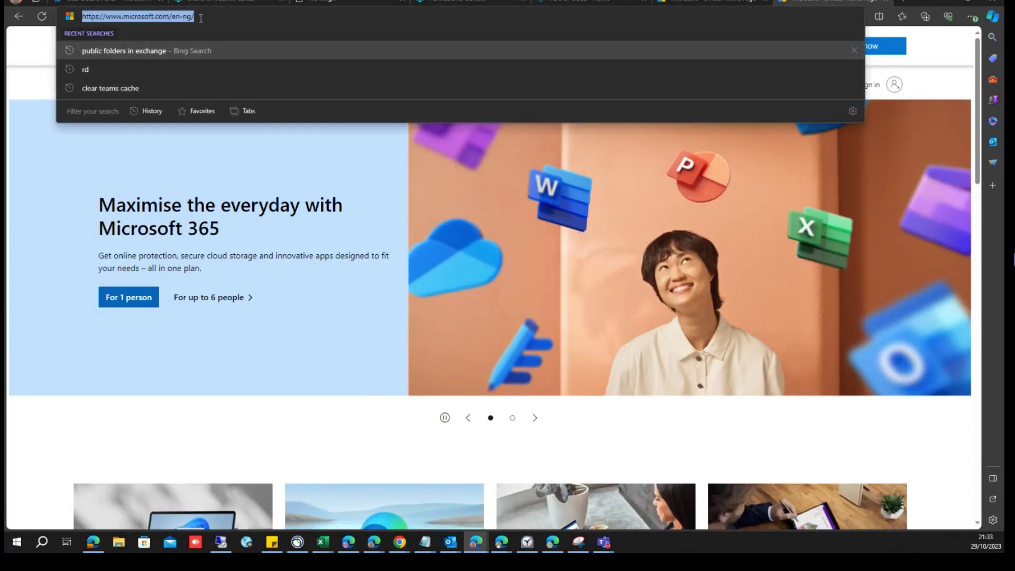
- Load contoso.com in the current browser tab to check where it redirects
text(contoso)
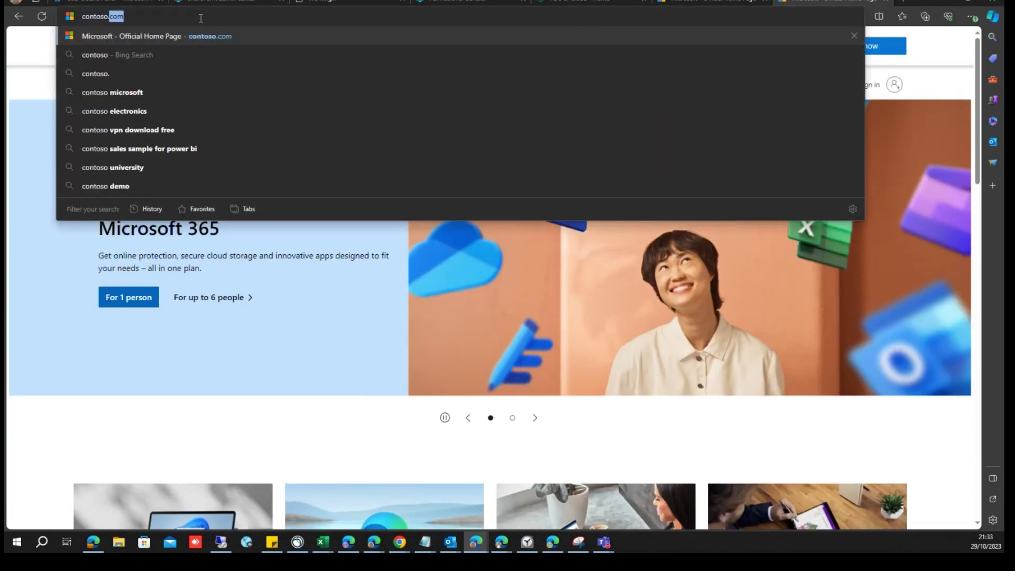
text(.co)
key(Return)
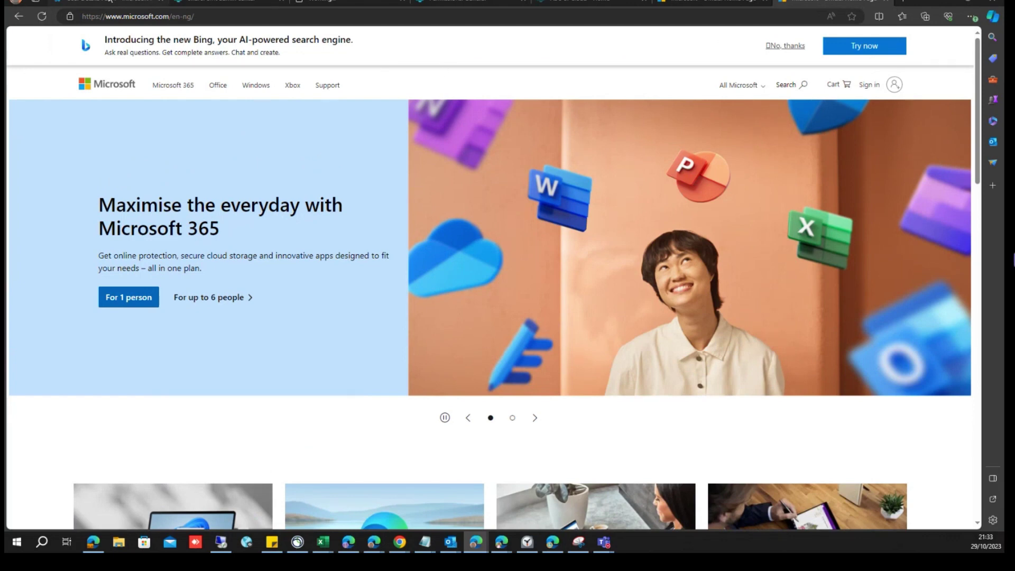
- Return to the open user's account details in the Microsoft 365 admin center and highlight the alias and the username for comparison
click(110, 2)
click(854, 213)
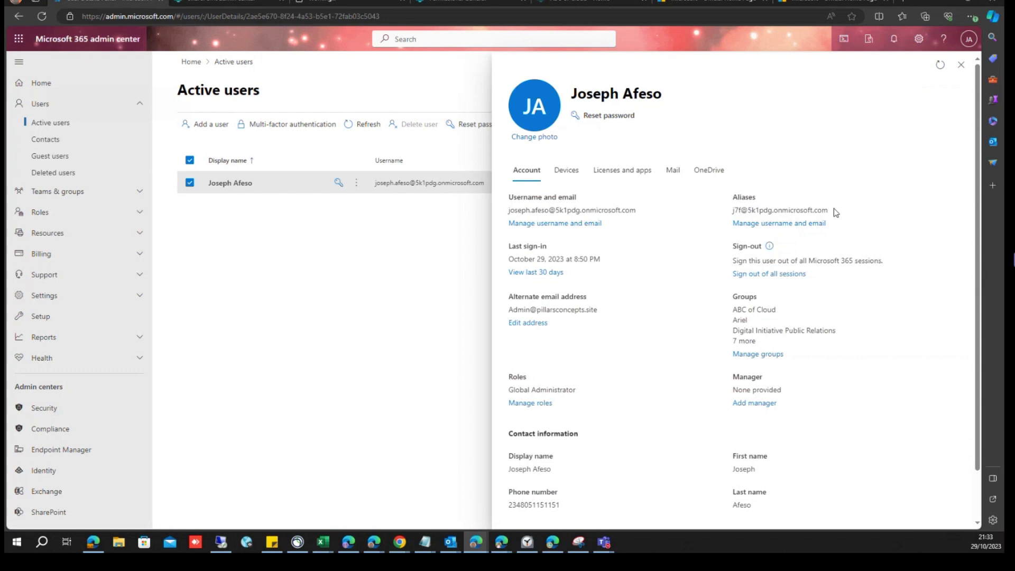
drag(835, 212, 780, 218)
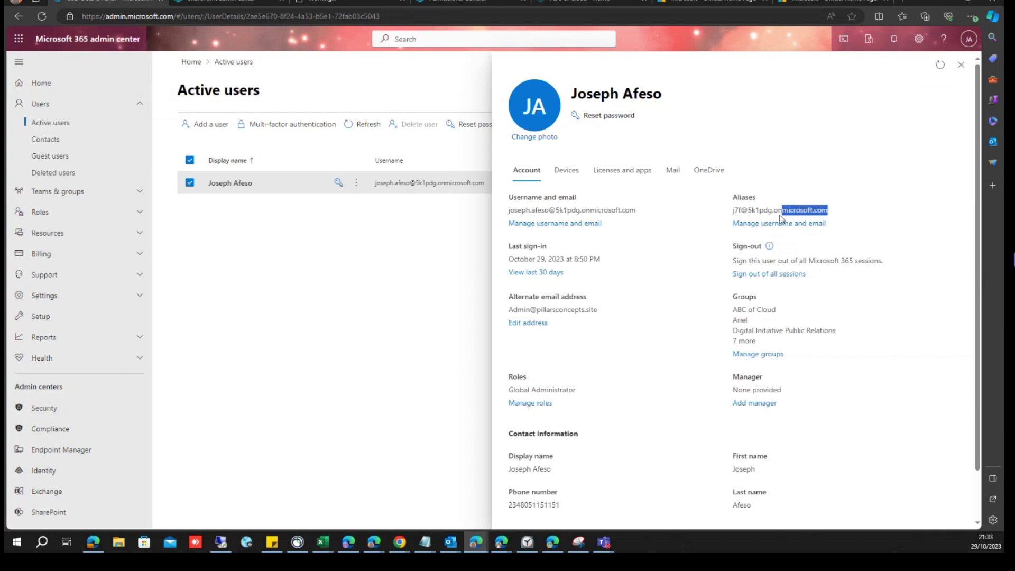
drag(780, 218, 732, 211)
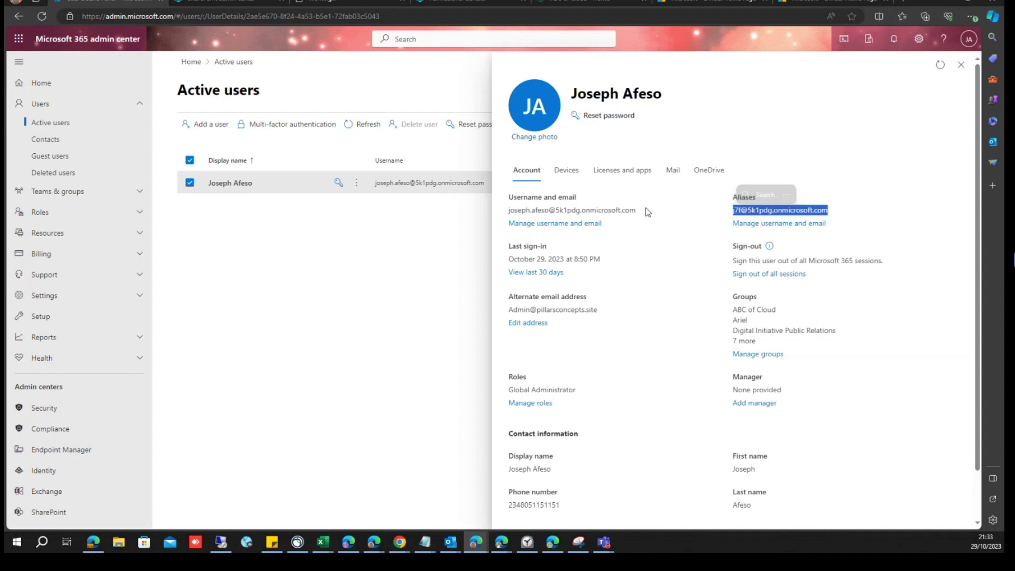
drag(636, 211, 509, 212)
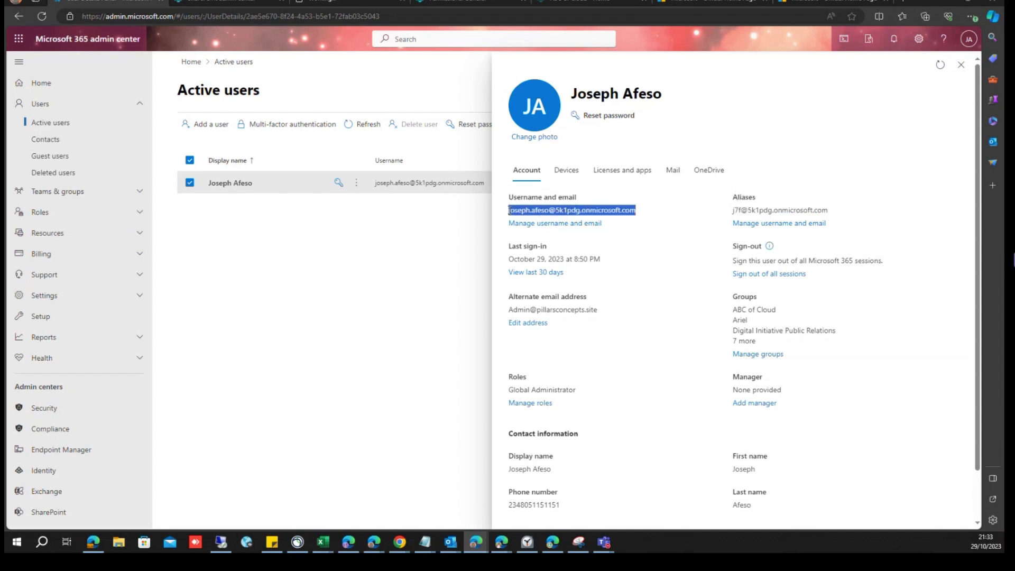
- Maximize the loading Microsoft Entra window, and close the user details in the Microsoft 365 admin center
key(alt+Tab)
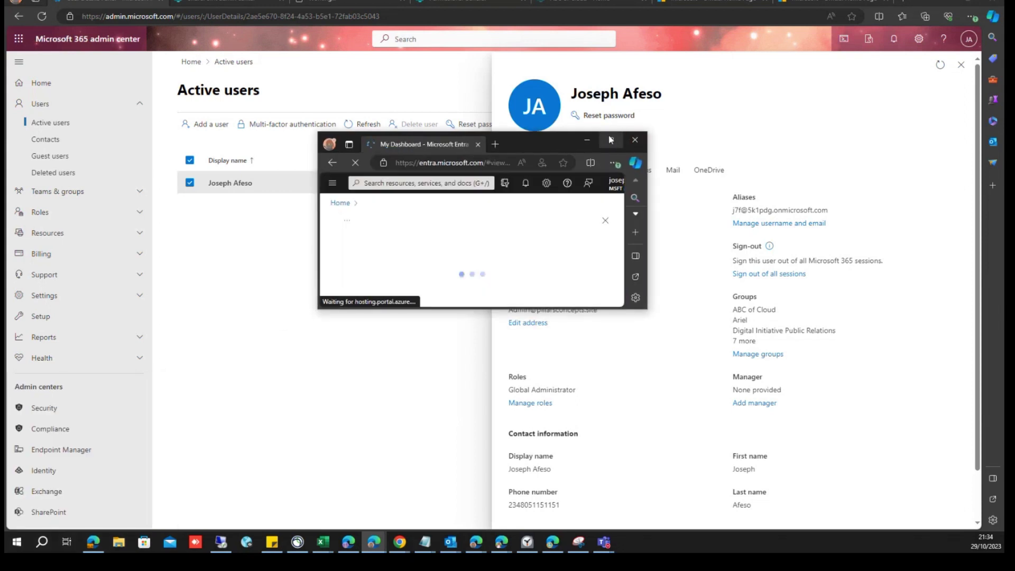
click(609, 140)
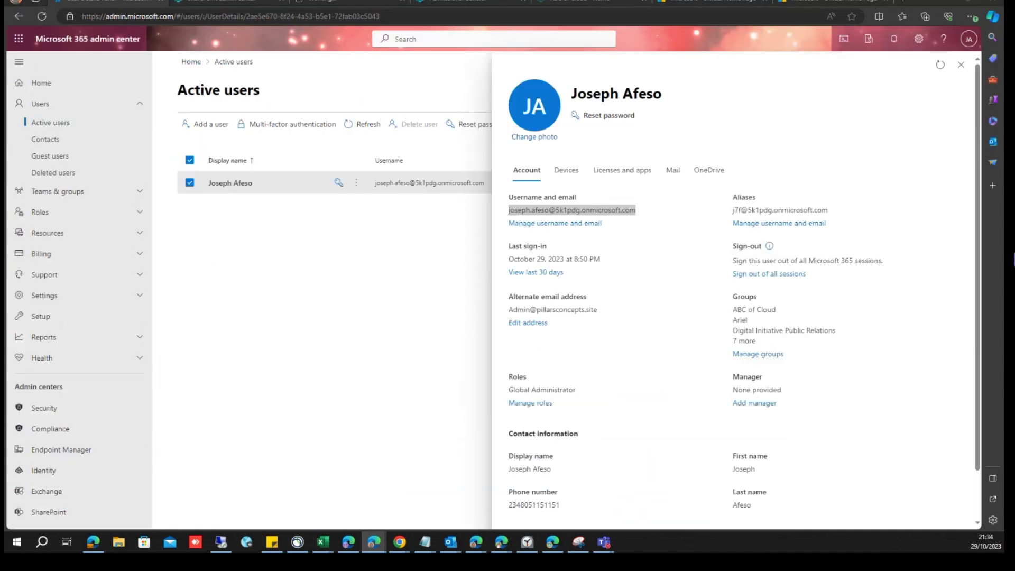
click(960, 64)
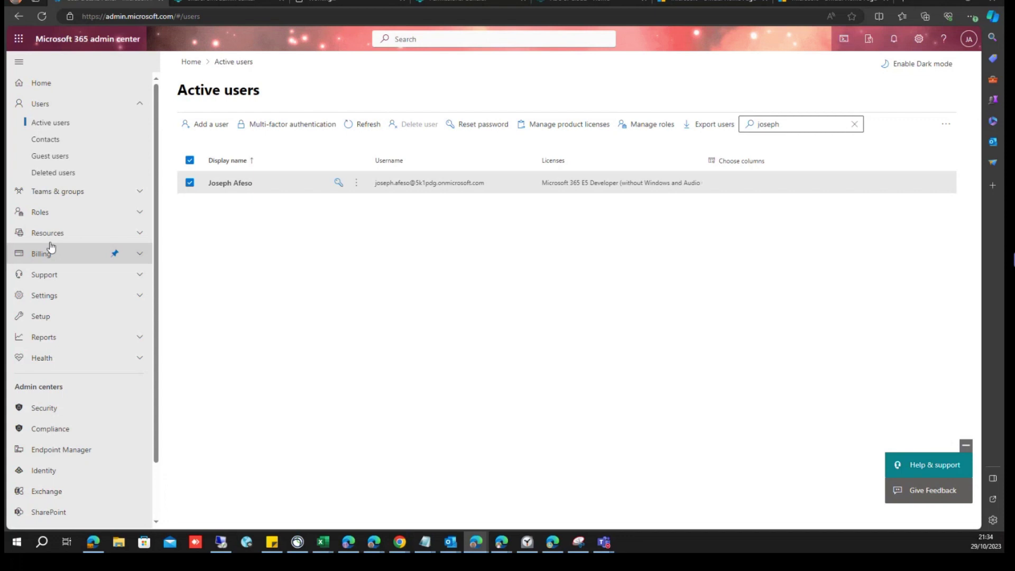
- Switch to the Microsoft Entra admin center in a maximized window and open its list of deleted users
scroll(51, 247, down, 2)
key(alt+Tab)
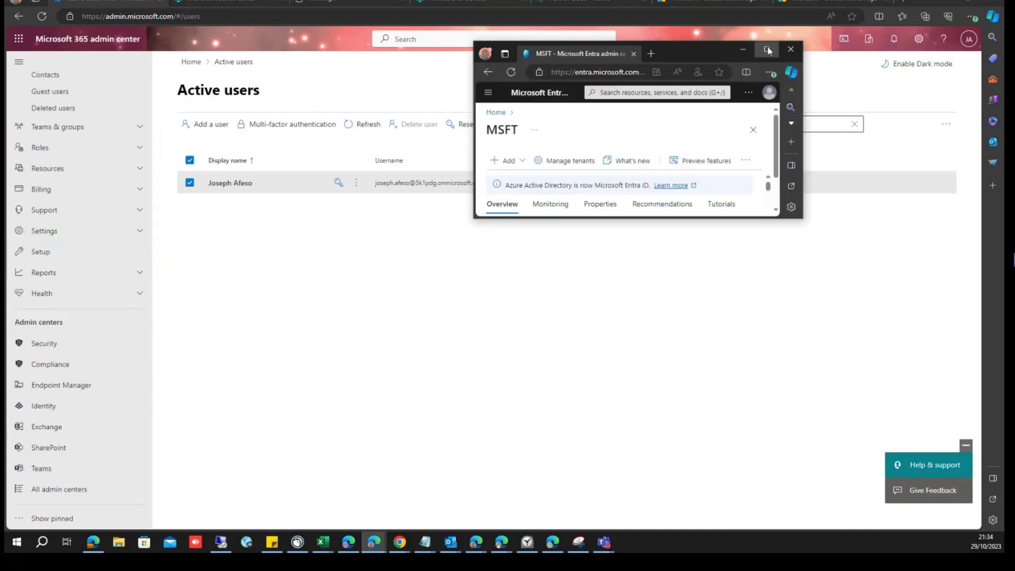
click(767, 49)
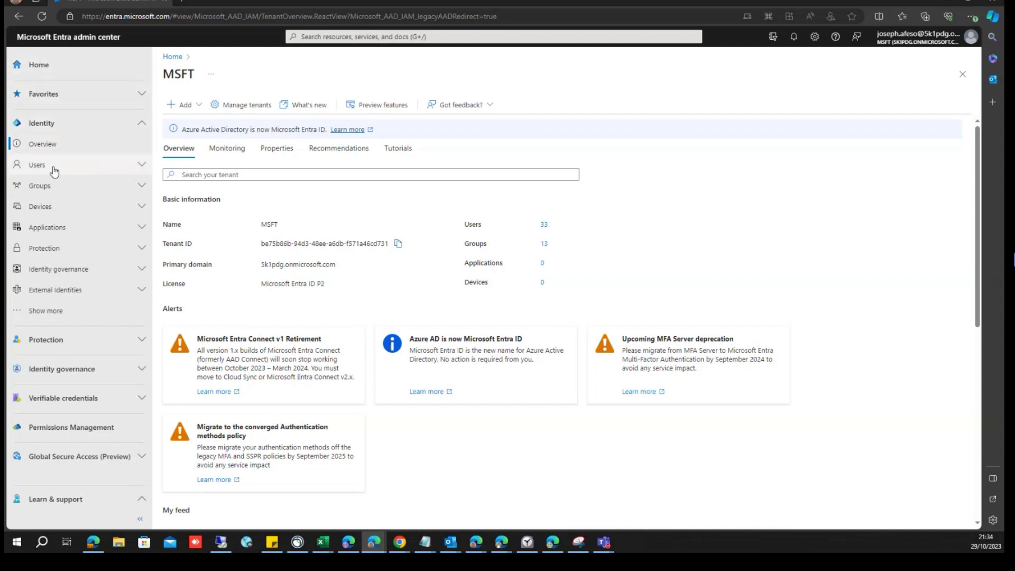
click(142, 166)
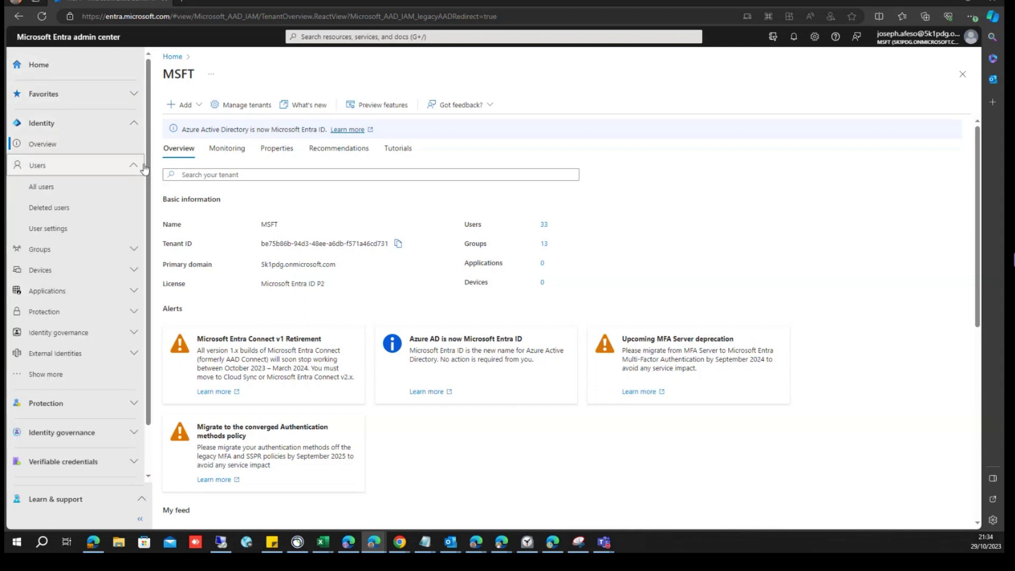
click(54, 206)
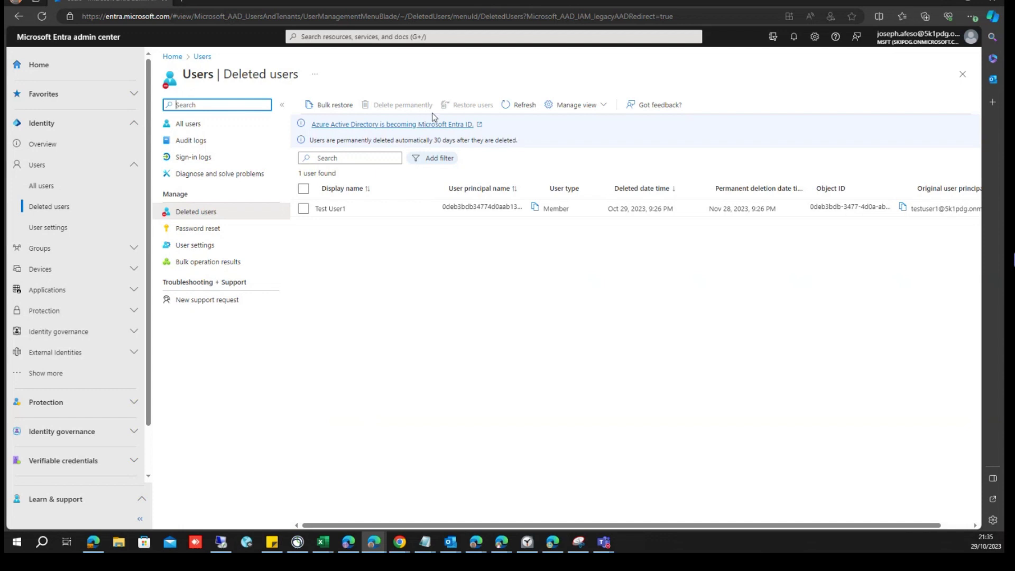
- Place the Entra and Microsoft 365 admin centers side by side, and open the deleted users list in the Microsoft 365 admin center
key(super+Right)
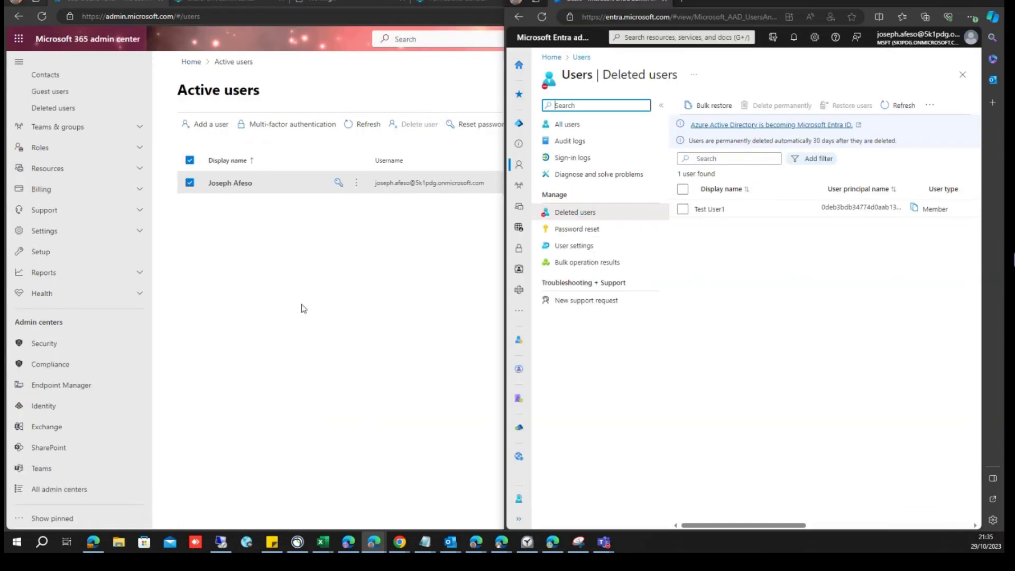
key(super+Up)
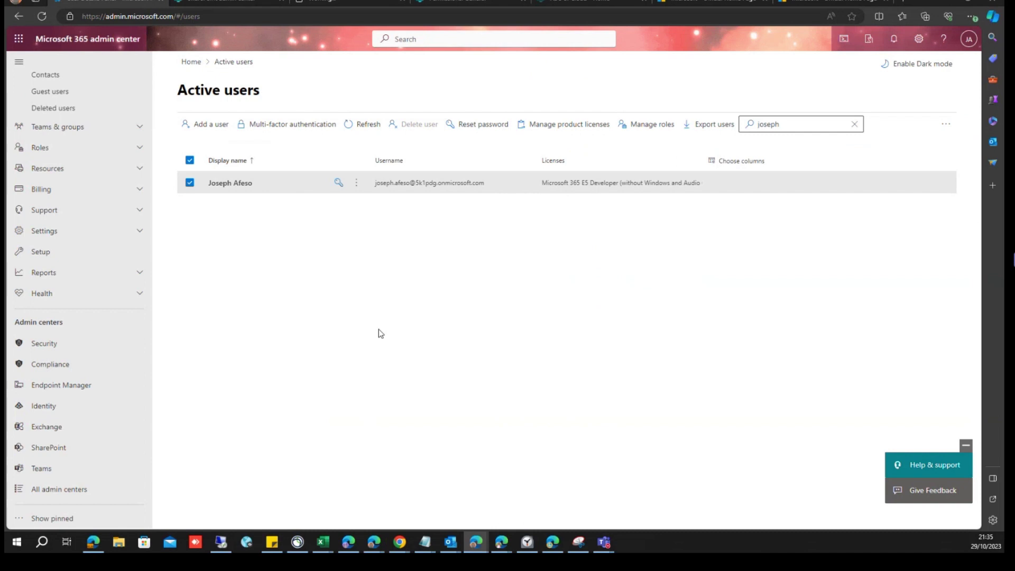
key(super+Down)
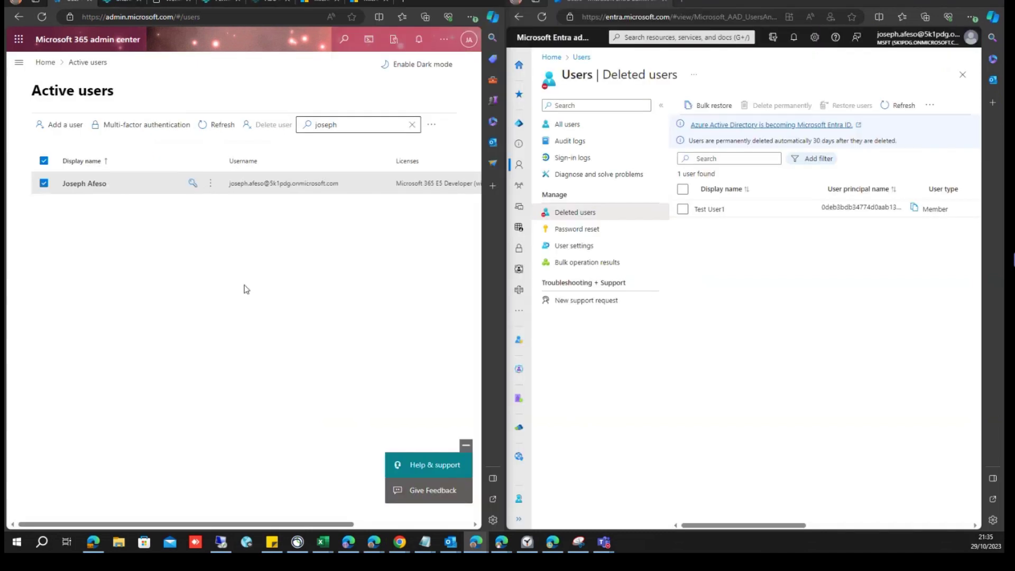
click(21, 66)
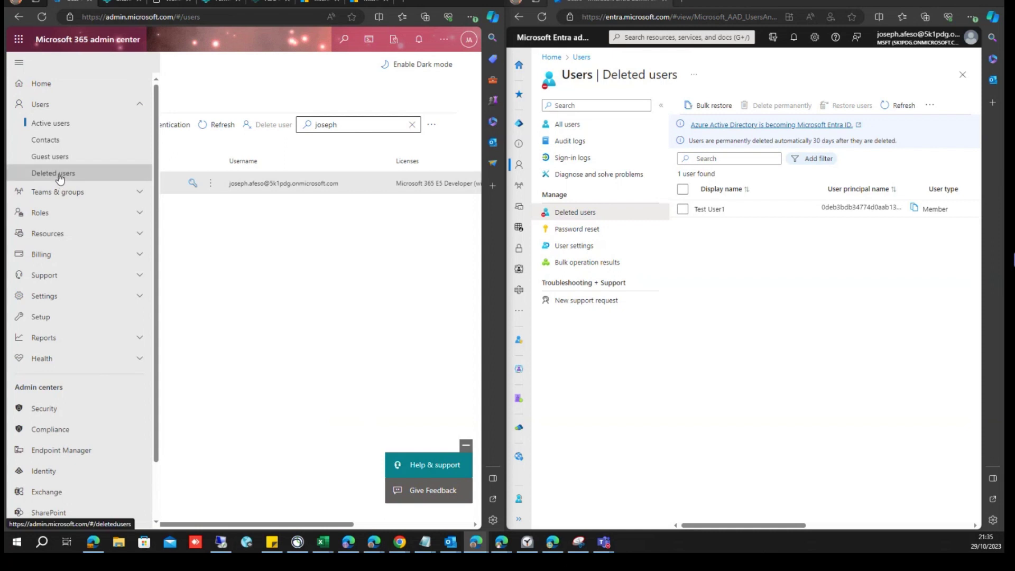
click(58, 175)
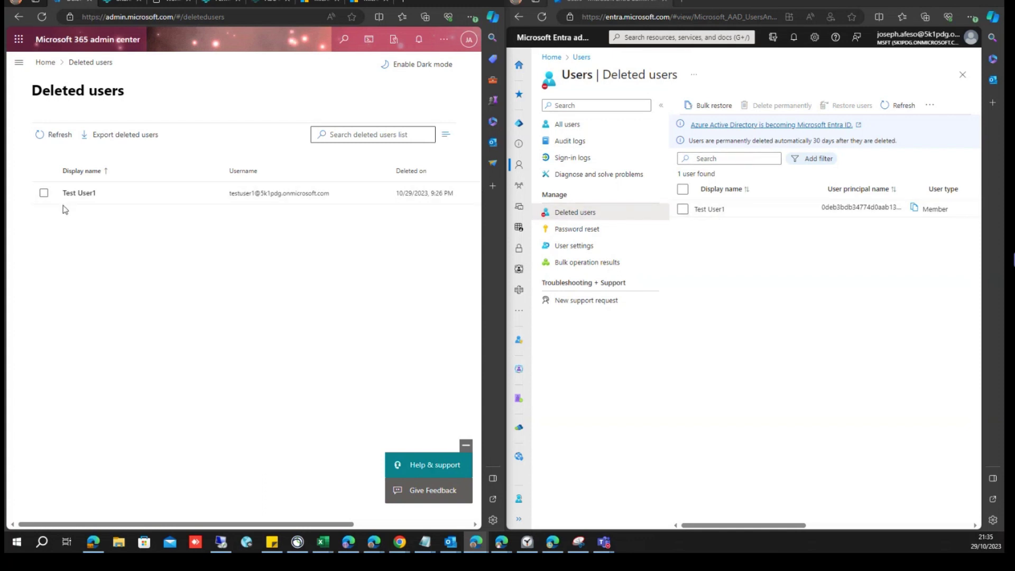
- Select Test User1 in both deleted users lists and compare the actions each admin center offers
click(44, 192)
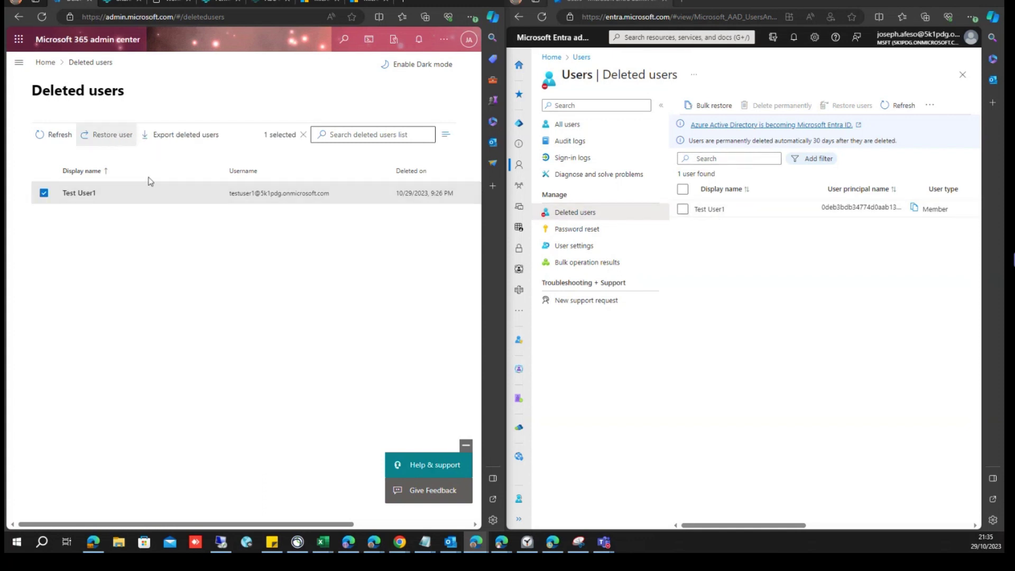
click(683, 209)
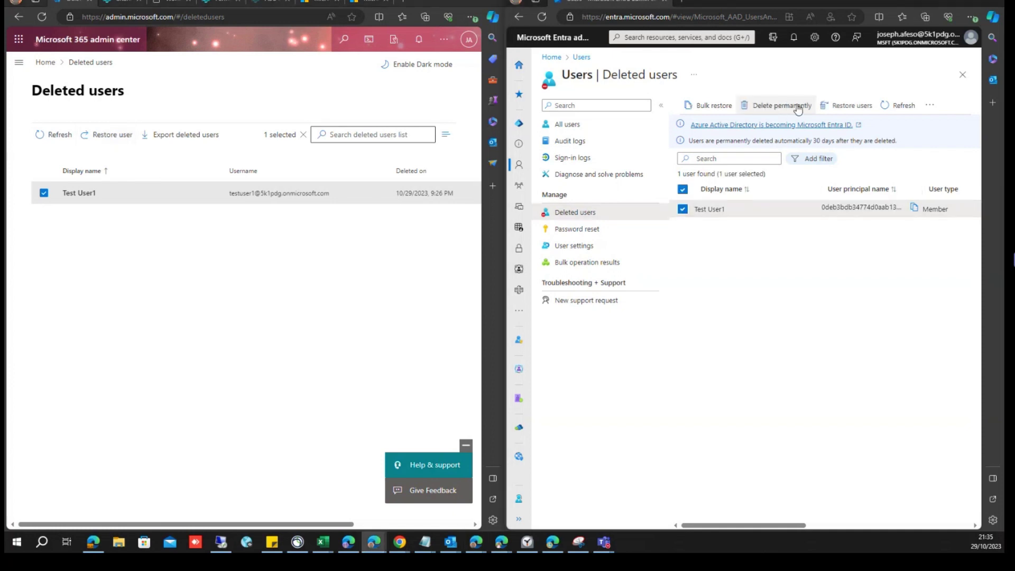
click(934, 106)
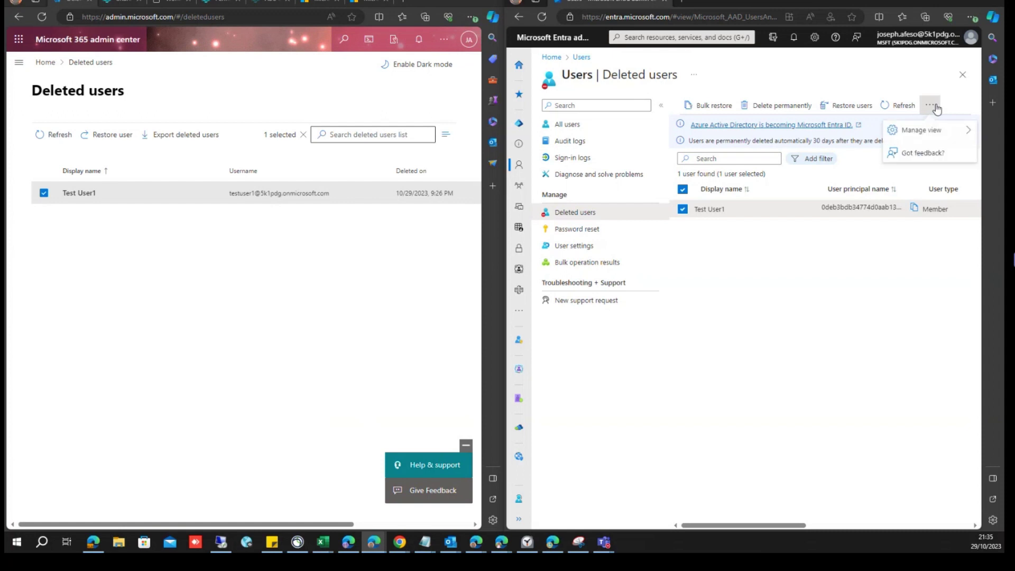
click(862, 269)
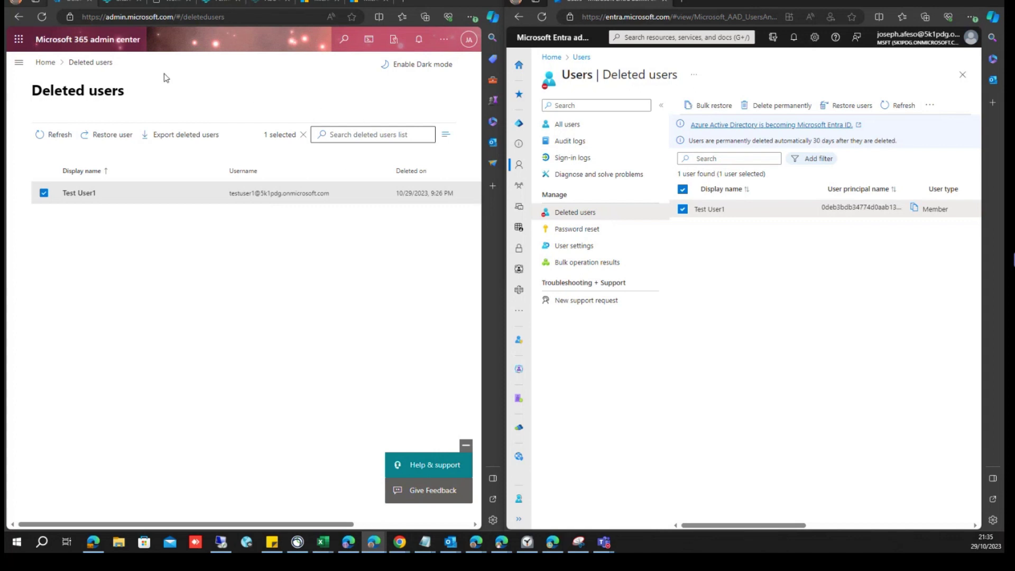
- Highlight the web addresses of the Microsoft 365 and Entra admin centers to compare them
drag(112, 17, 206, 5)
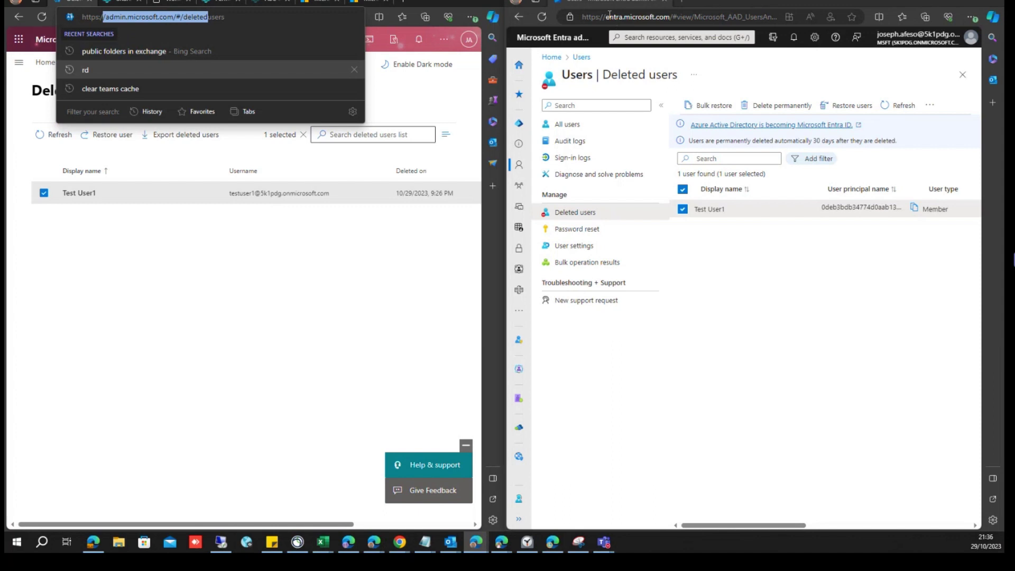
drag(607, 17, 681, 14)
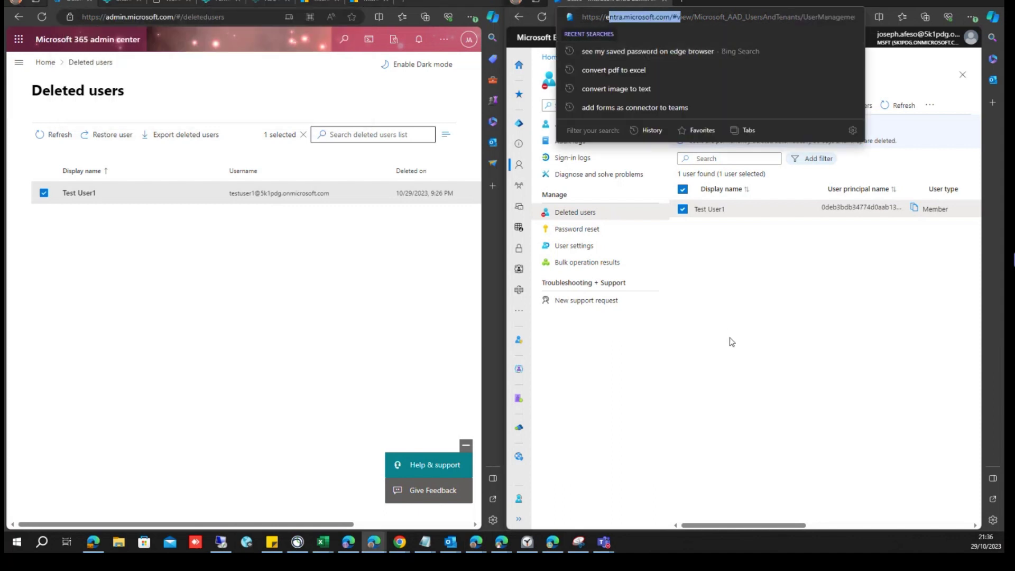
click(766, 220)
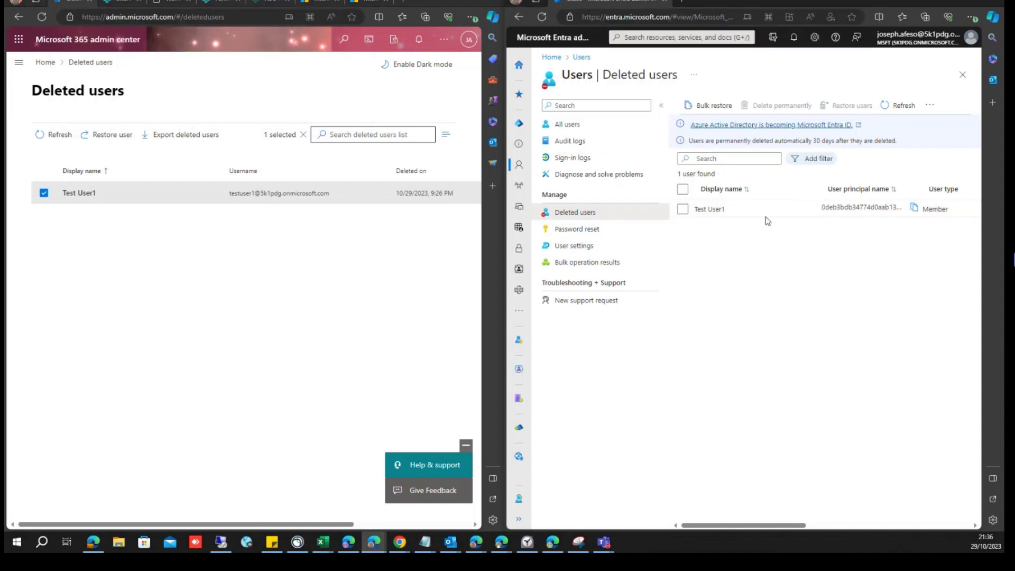
- Permanently delete Test User1 from the deleted users in the Microsoft Entra admin center
click(682, 209)
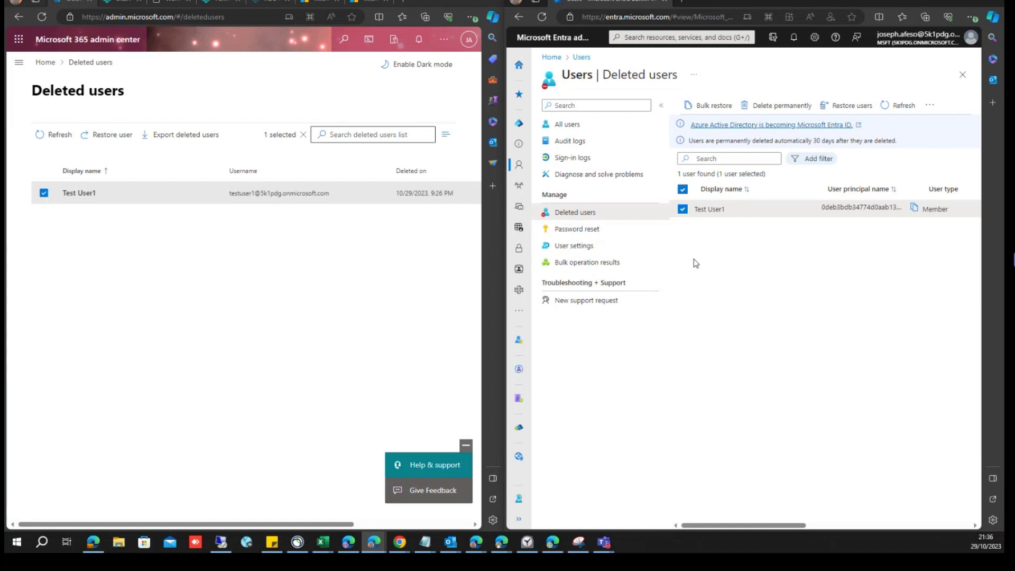
click(778, 104)
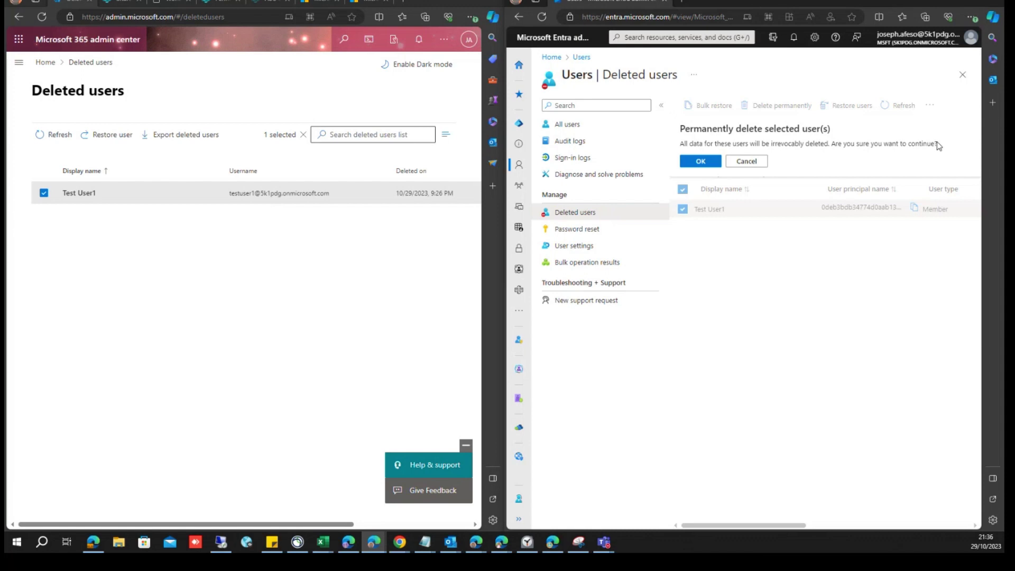
click(700, 160)
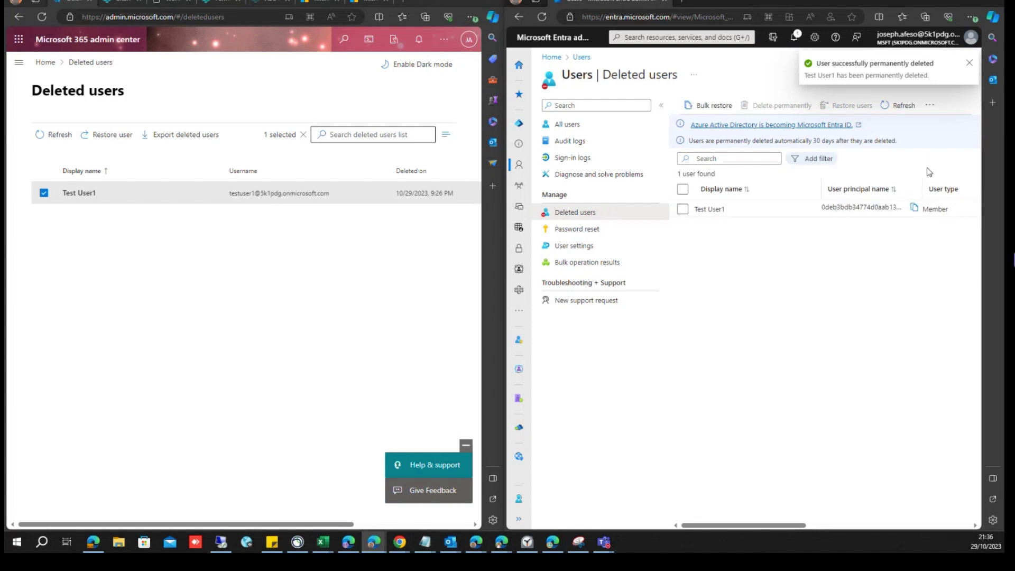
- Maximize the Entra window, highlight Test User1's user principal name, and reload the deleted users list
key(super+Up)
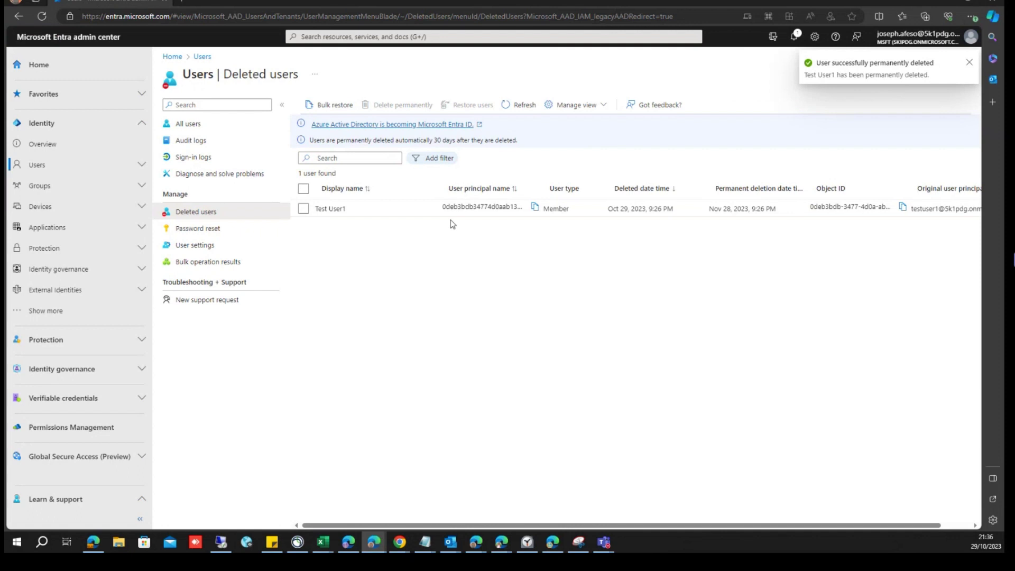
drag(458, 207, 533, 212)
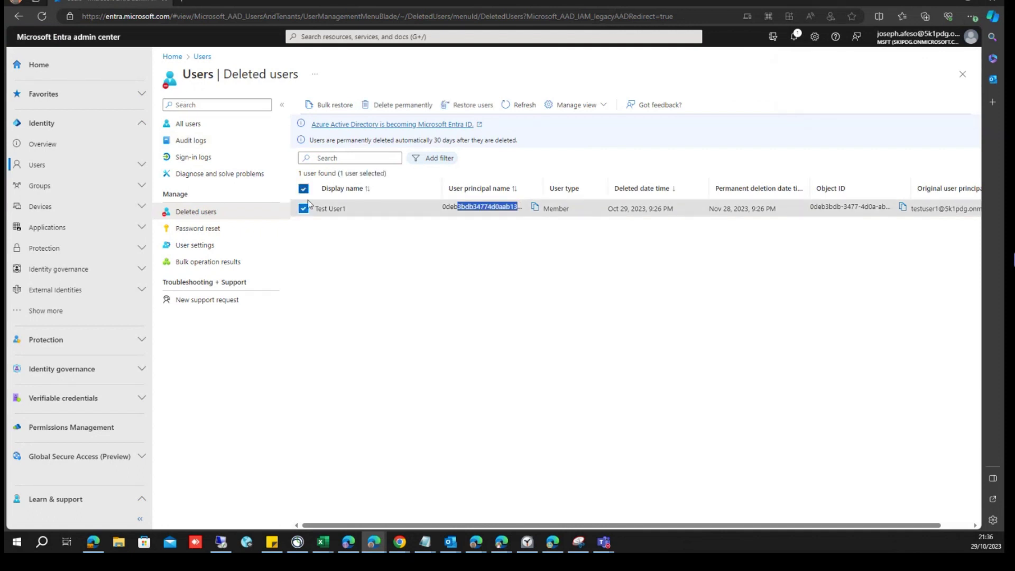
click(45, 16)
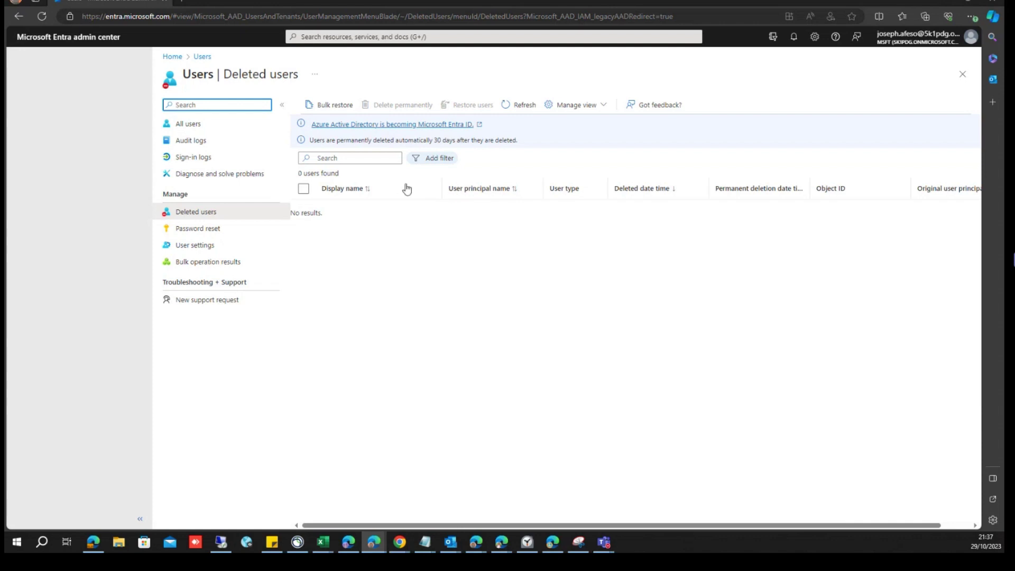
click(514, 104)
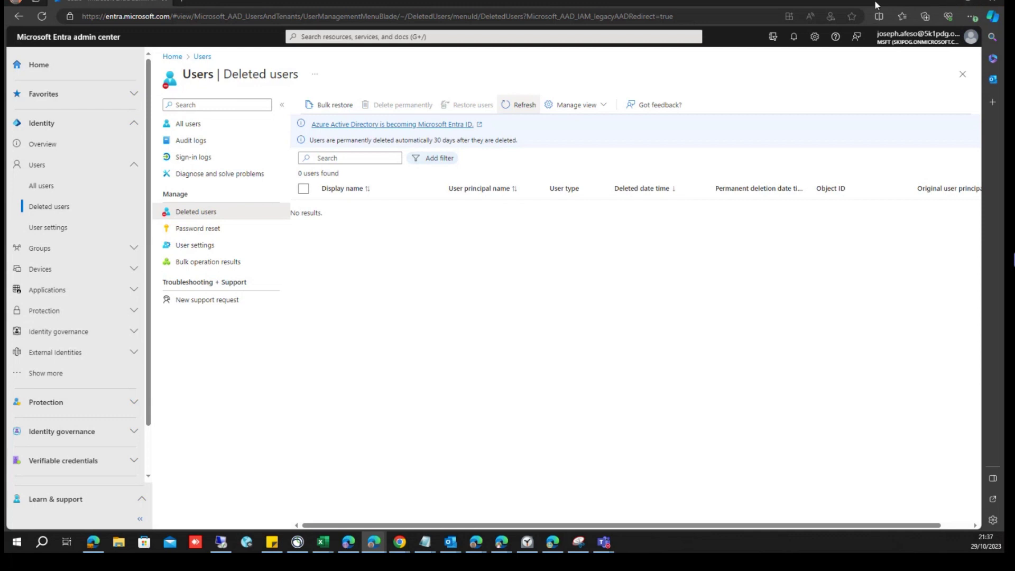
- Minimize the Entra window, maximize the Microsoft 365 admin center, and open its active users list
click(942, 2)
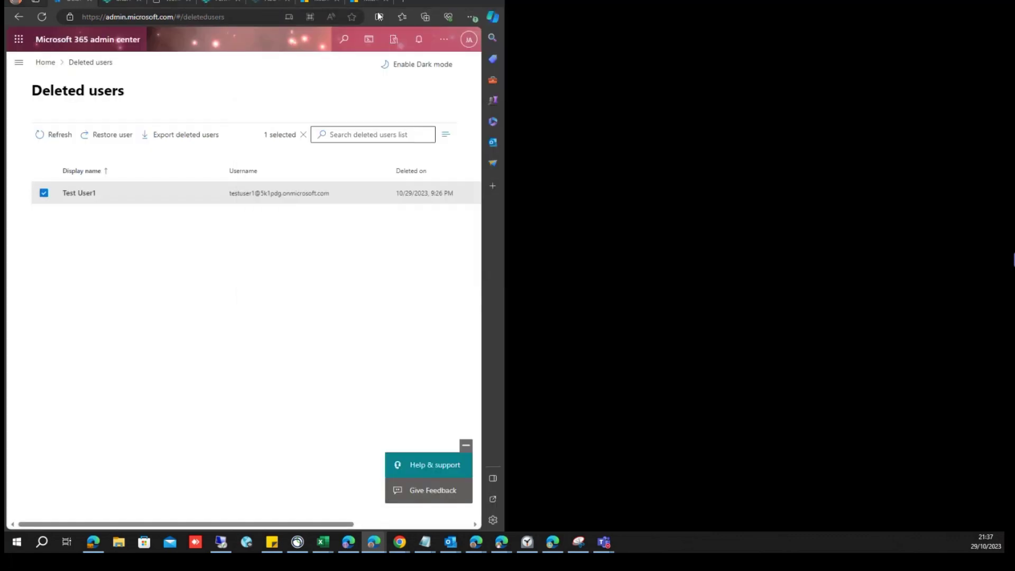
double_click(468, 1)
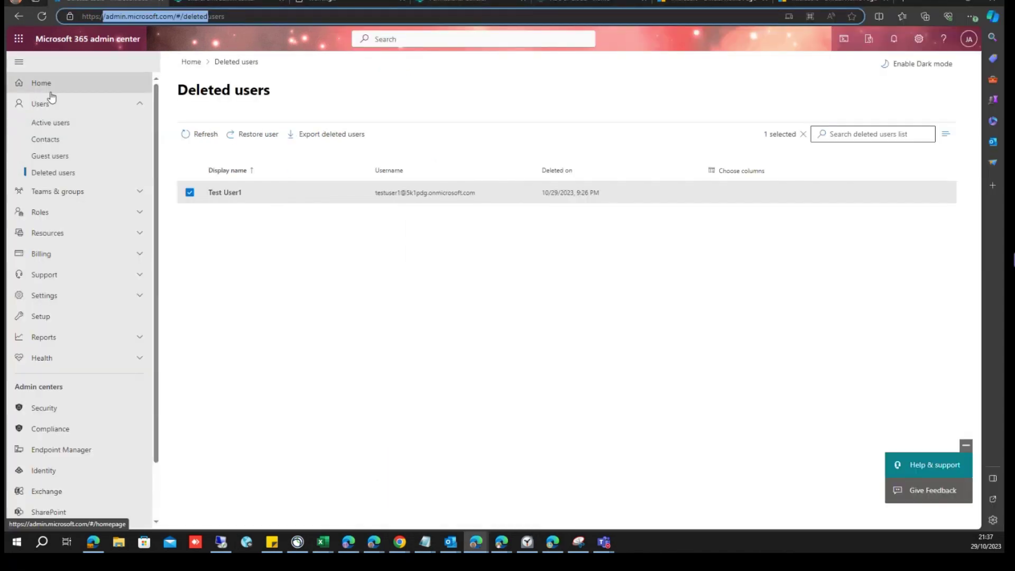
click(56, 123)
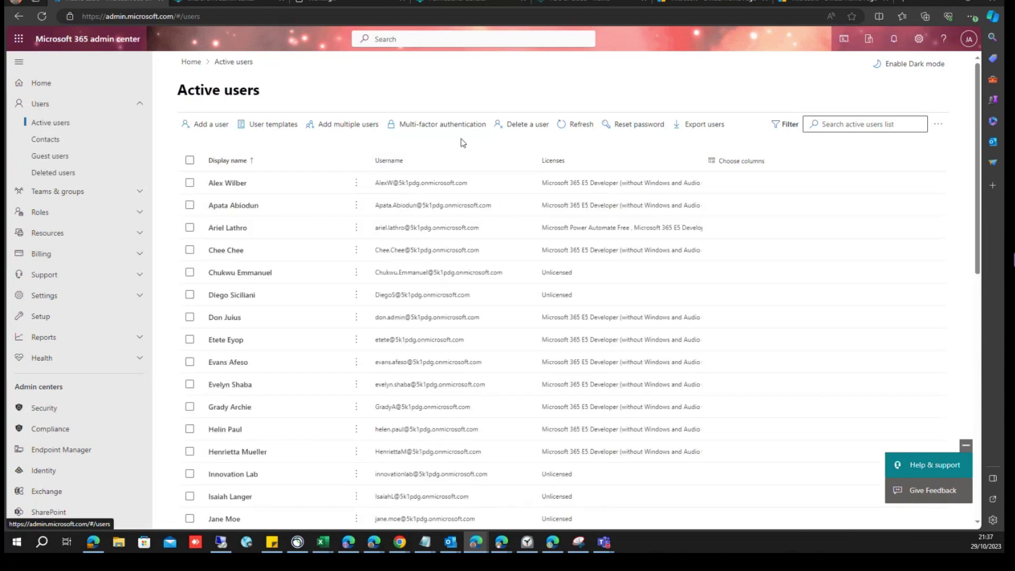
scroll(237, 359, down, 5)
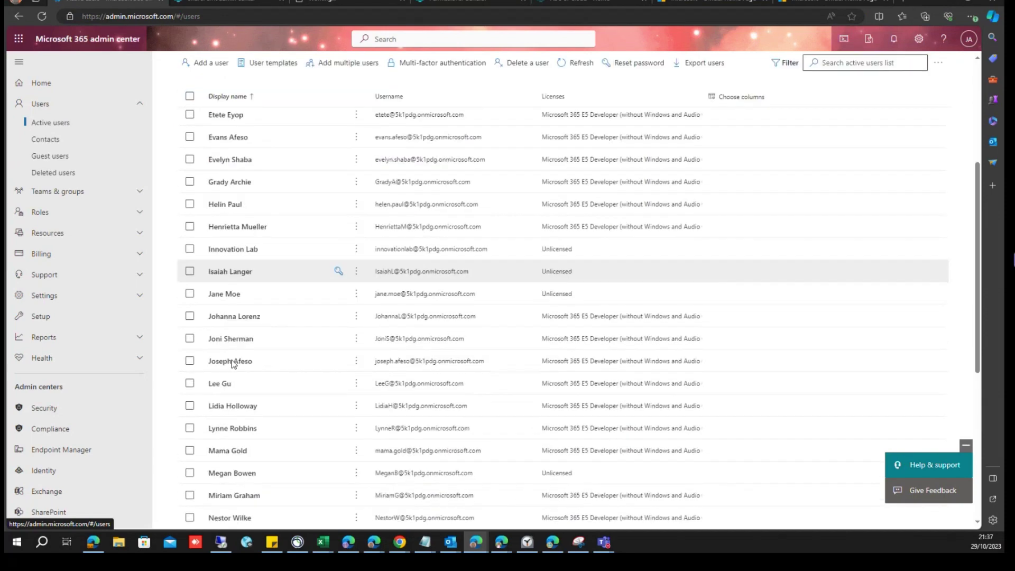
scroll(338, 272, up, 5)
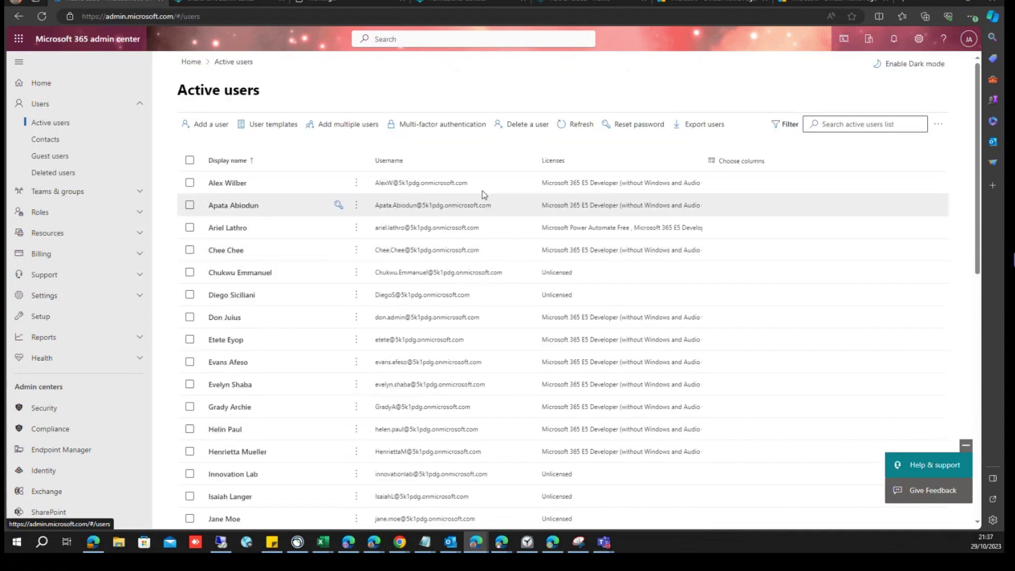
click(189, 249)
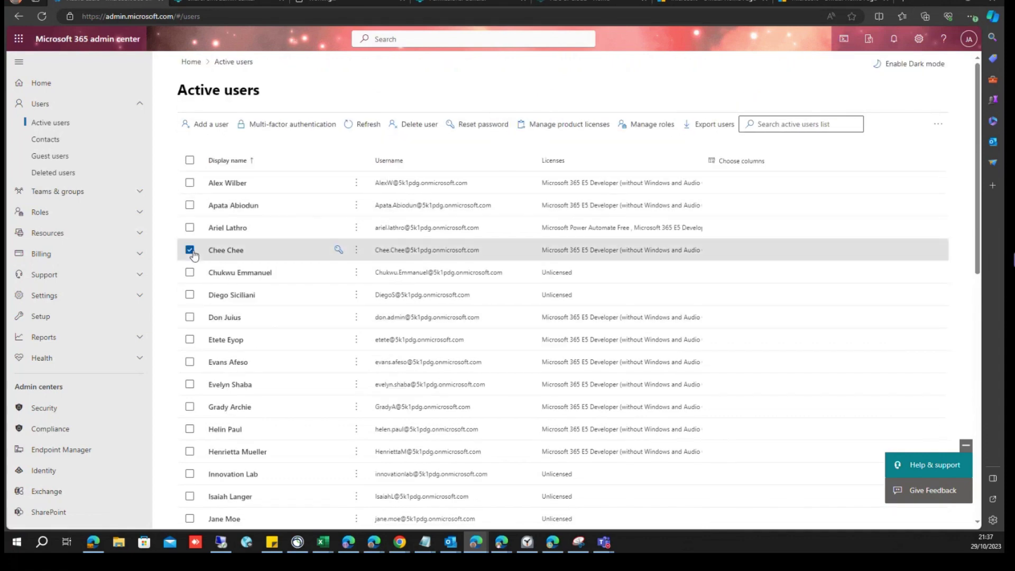
click(420, 125)
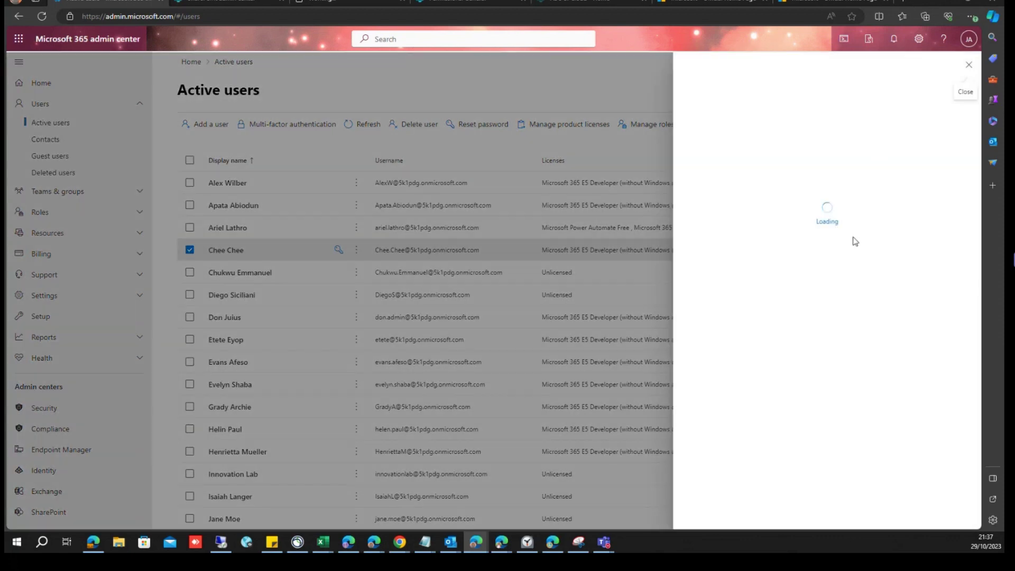
click(970, 67)
click(190, 250)
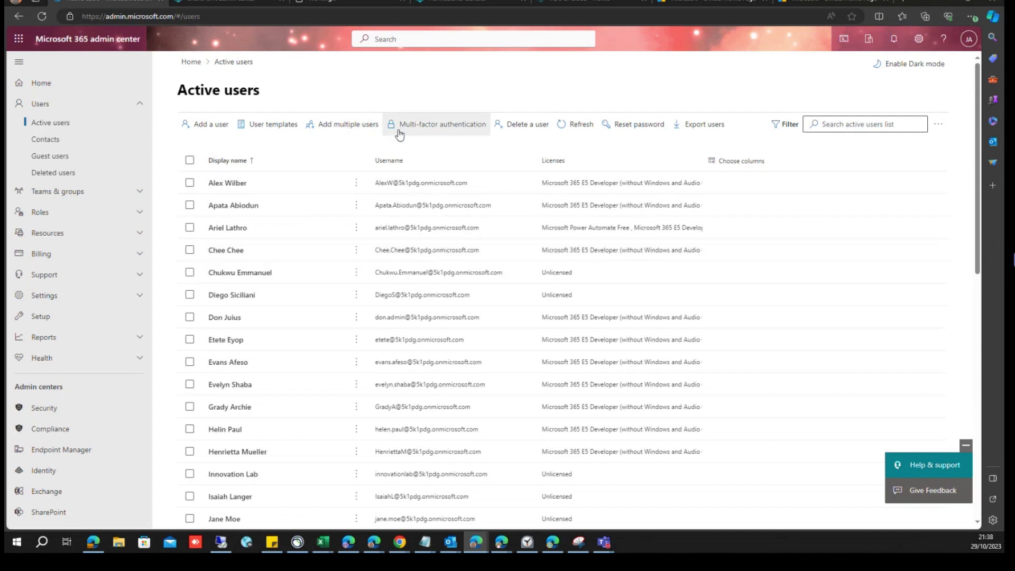
- Delete one licensed user chosen from the delete-user list, without giving anyone access to their OneDrive files or email
click(525, 125)
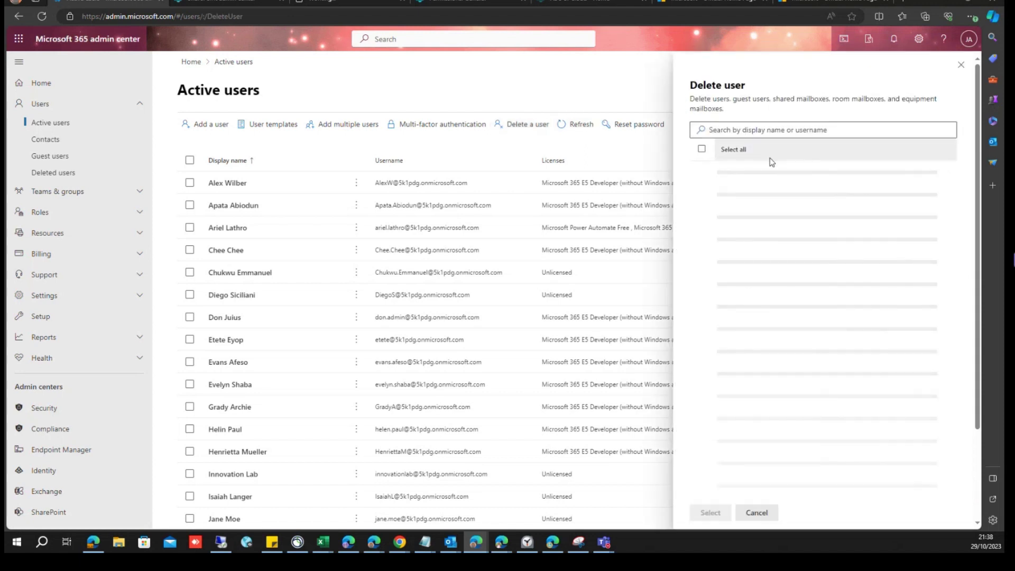
scroll(765, 249, down, 10)
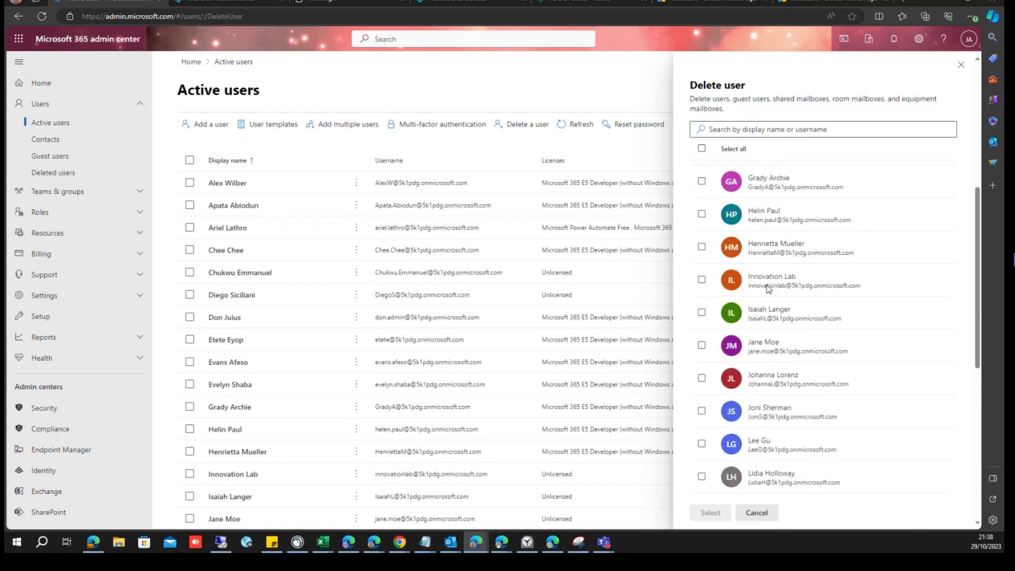
scroll(768, 290, up, 10)
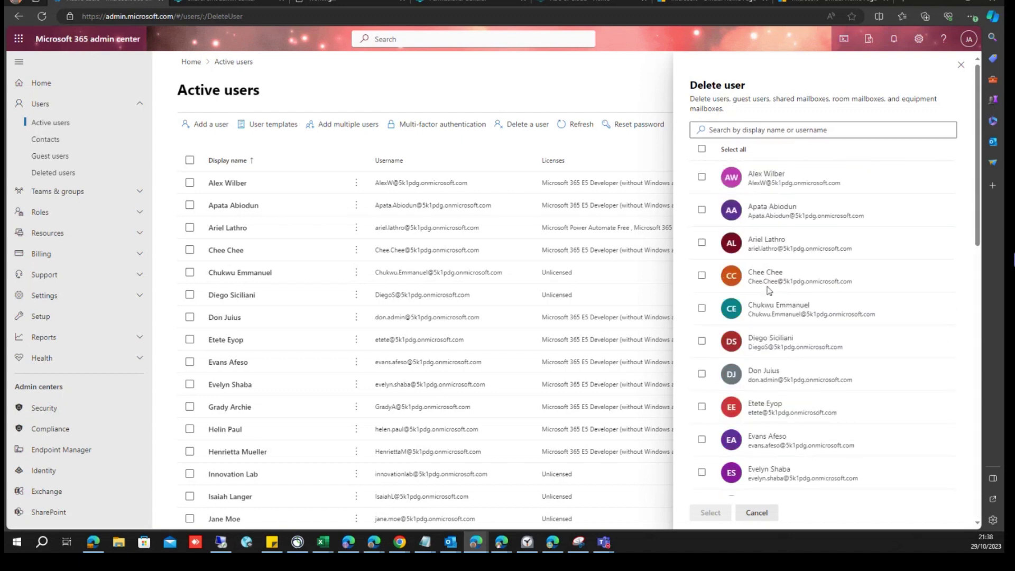
scroll(768, 290, down, 10)
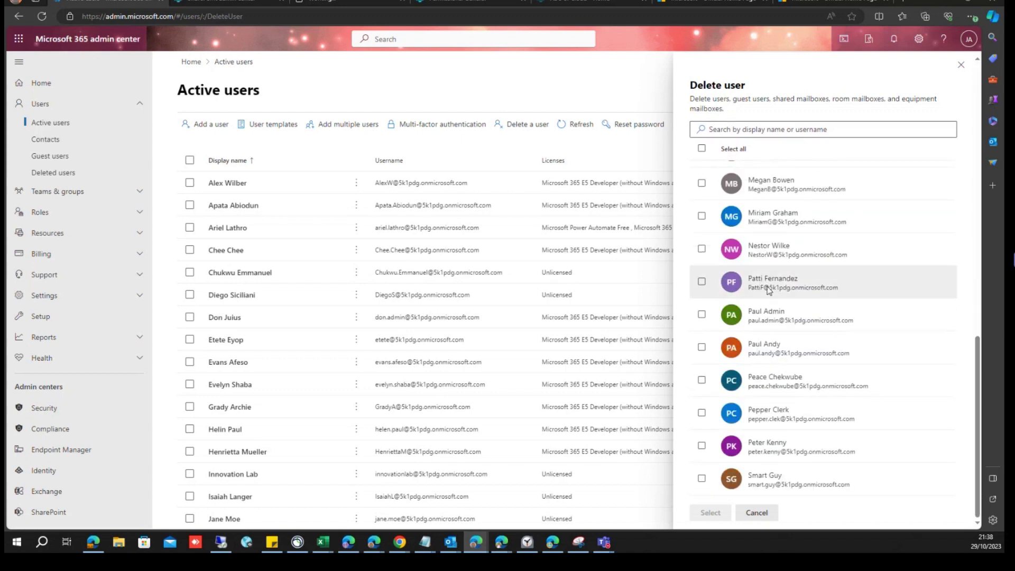
scroll(768, 290, up, 2)
click(730, 128)
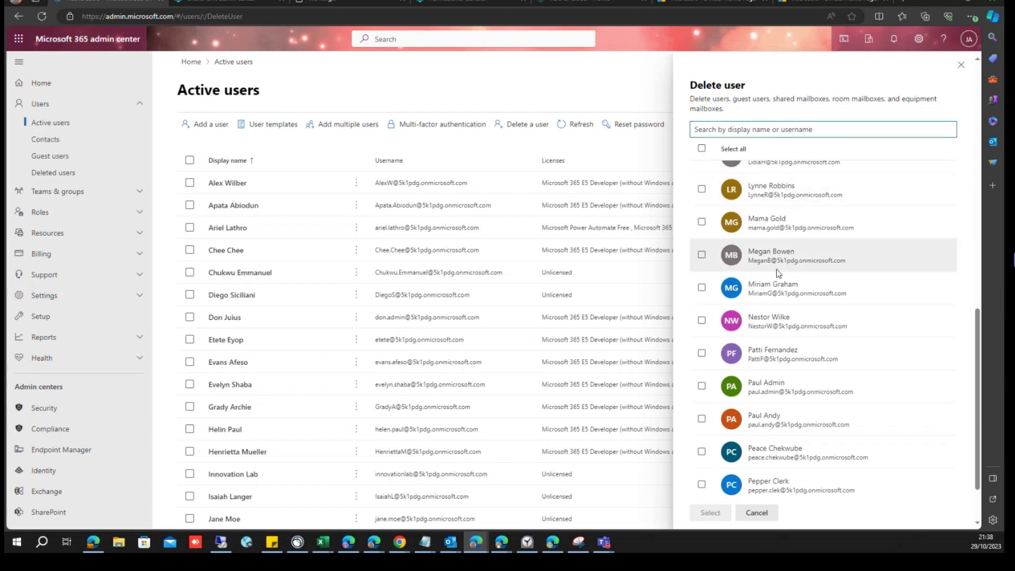
click(702, 222)
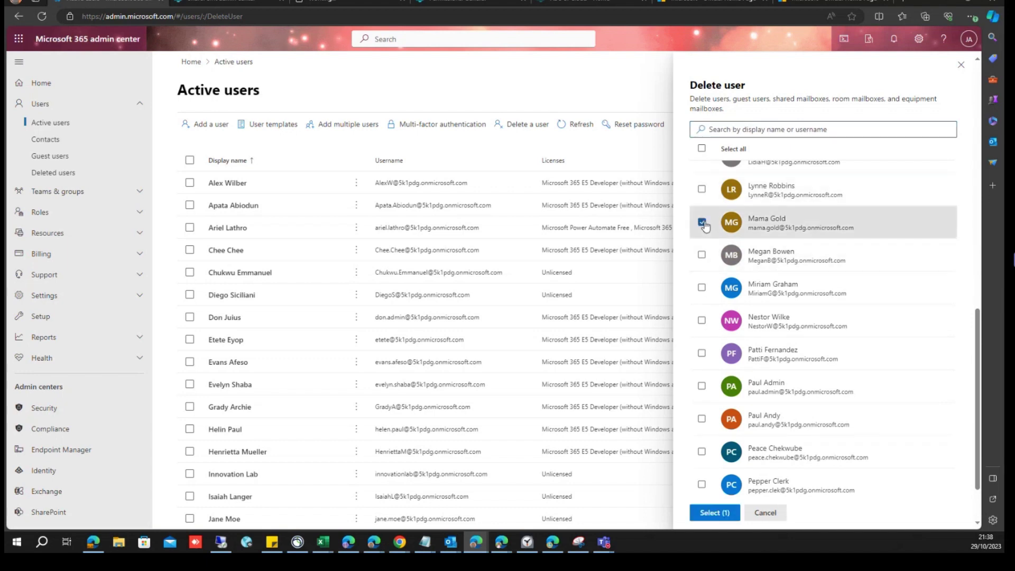
scroll(708, 413, down, 2)
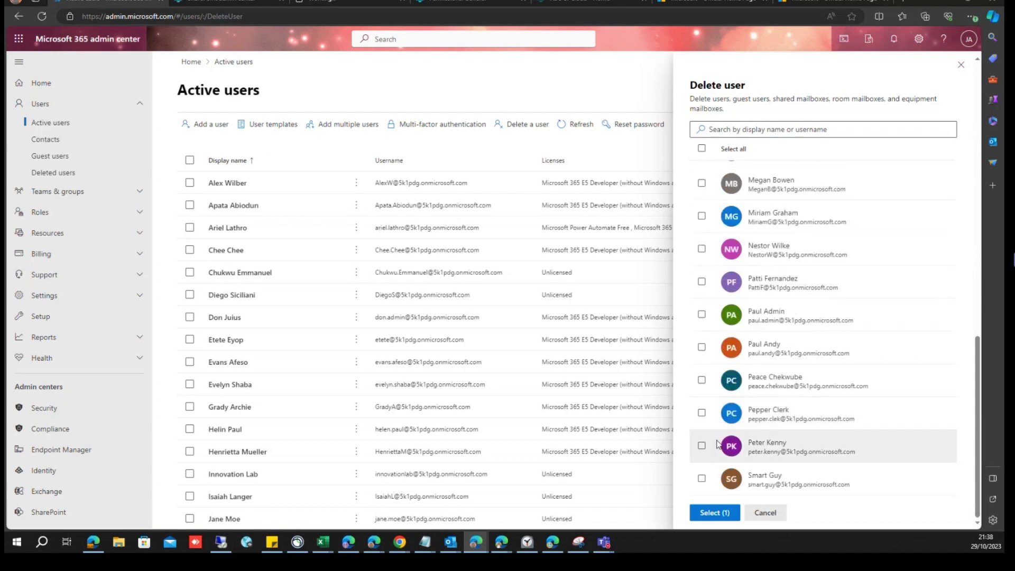
click(722, 512)
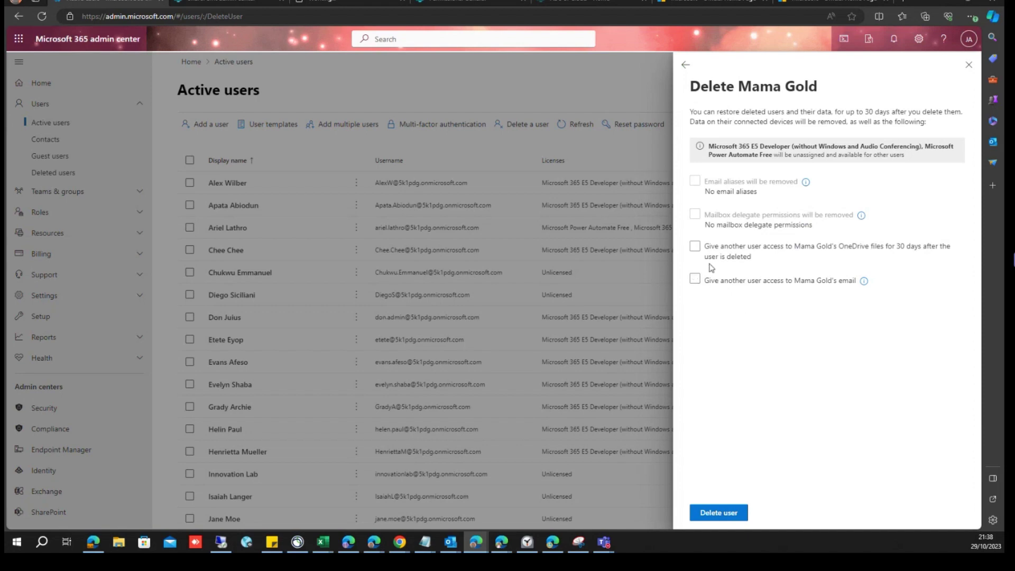
click(717, 513)
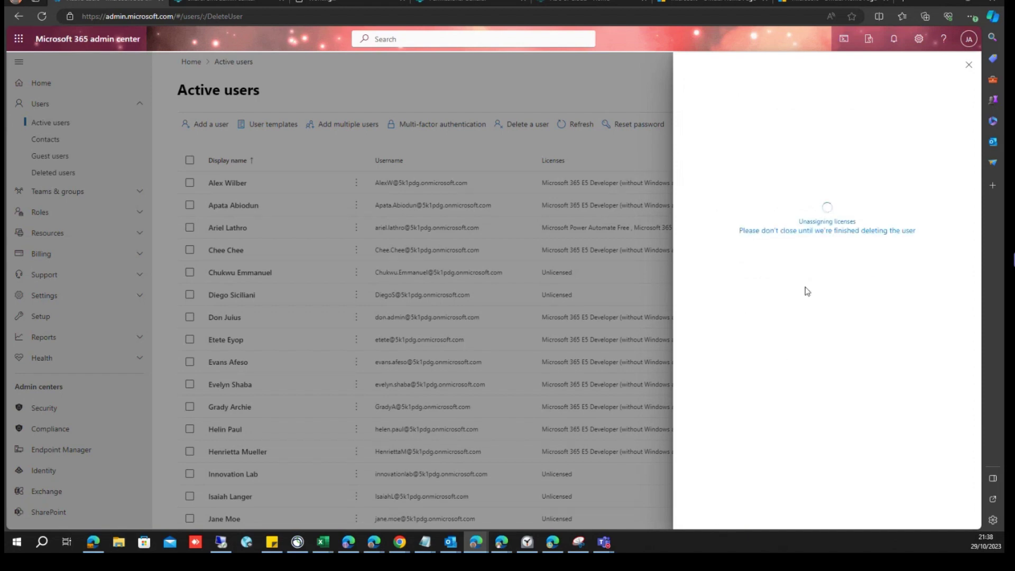
- Highlight the license unassignment and account deletion results for the deleted user, and close the deletion summary
drag(801, 219, 856, 221)
drag(918, 231, 740, 231)
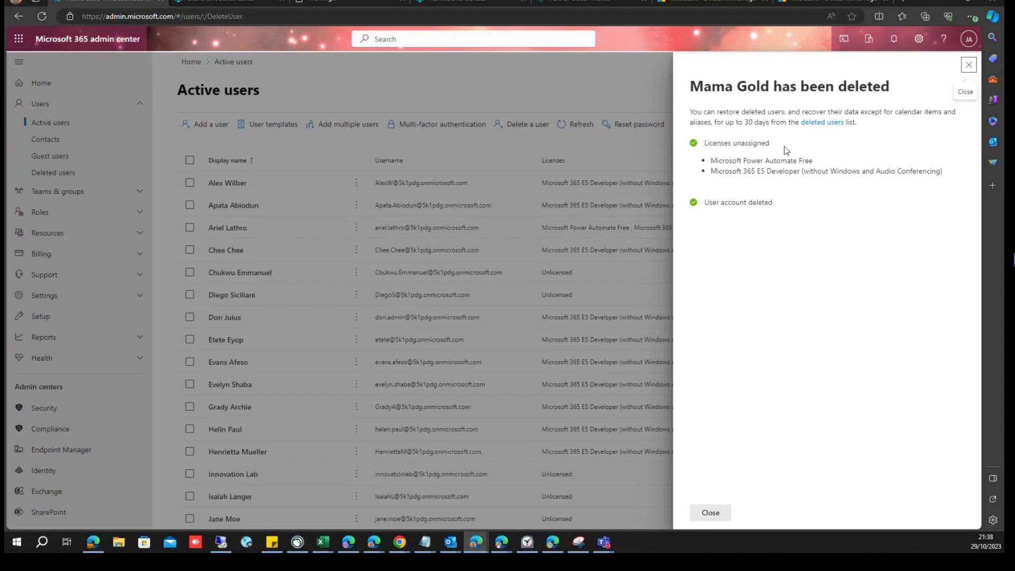
drag(789, 151, 707, 150)
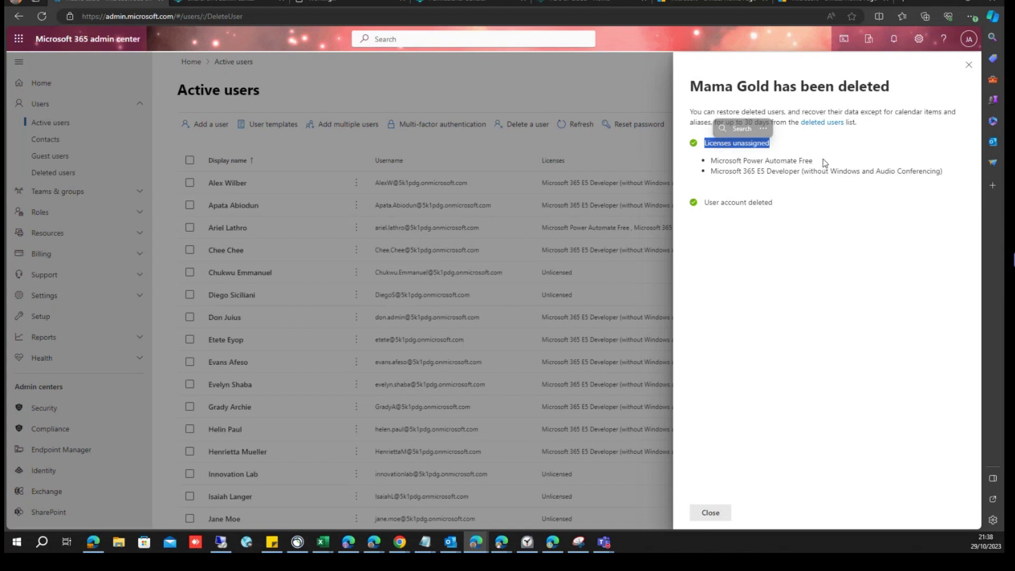
drag(809, 160, 722, 155)
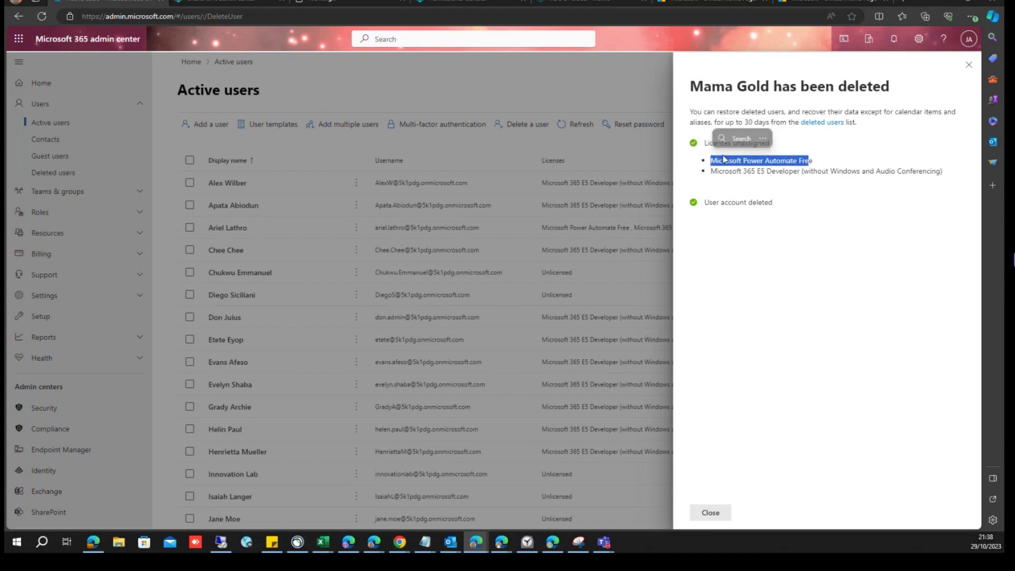
drag(947, 173, 704, 202)
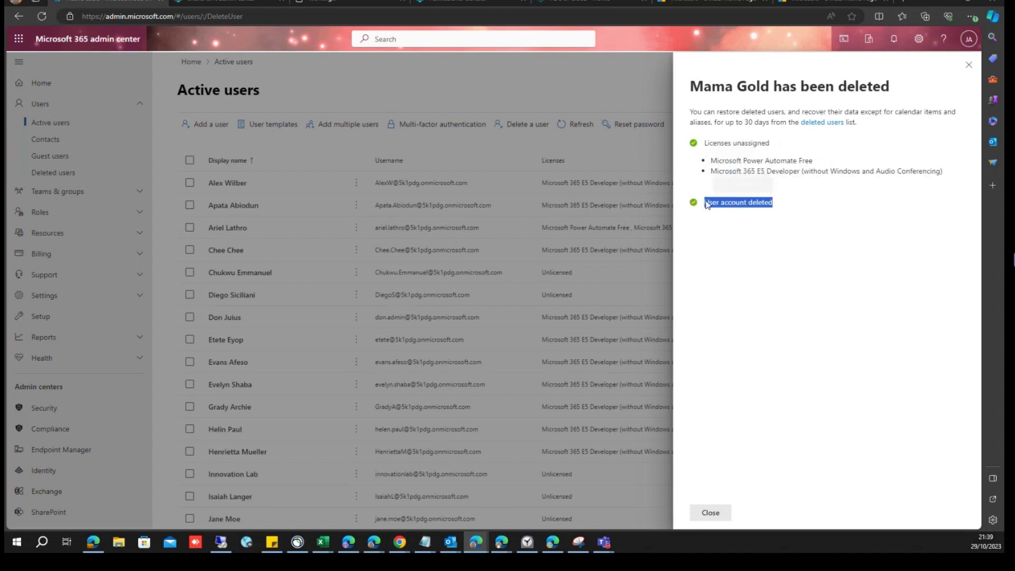
click(710, 513)
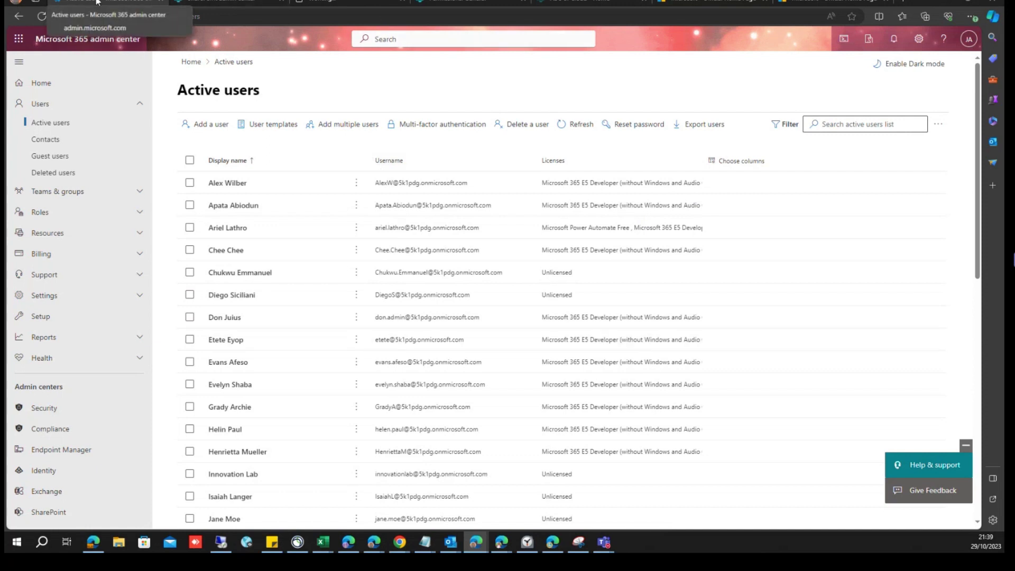
- Switch to Outlook and open the Microsoft Support welcome email about the Test User1 shared mailbox
click(21, 42)
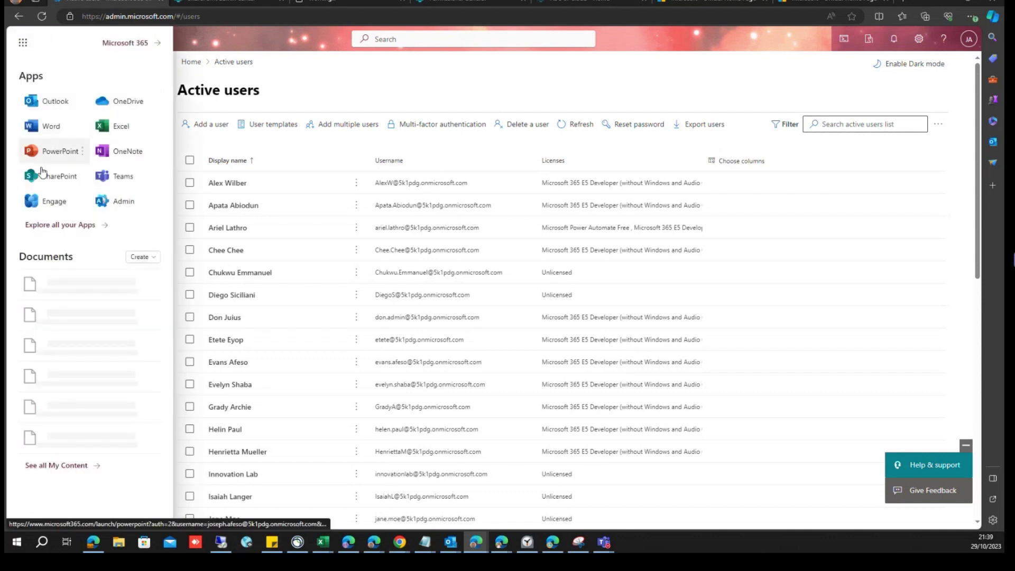
click(54, 102)
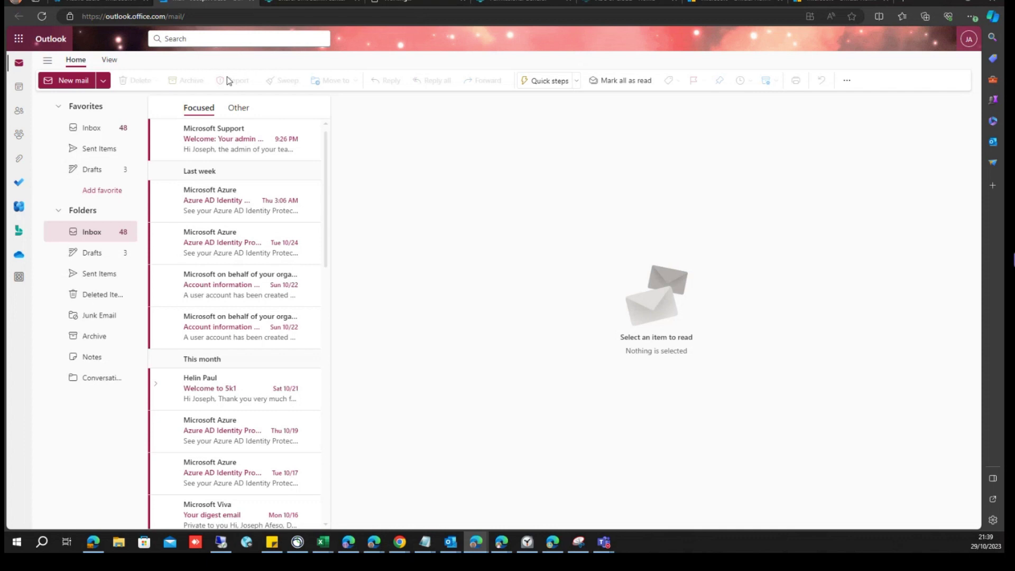
click(224, 142)
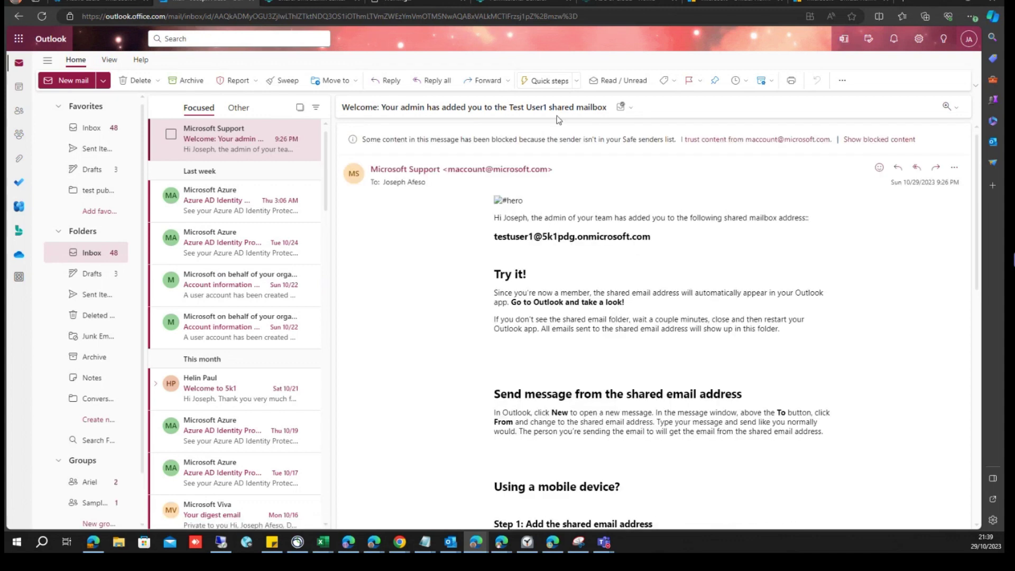
- Read the welcome email's shared mailbox instructions, highlighting the advice on waiting a couple of minutes and restarting Outlook
scroll(553, 350, down, 2)
scroll(553, 349, down, 9)
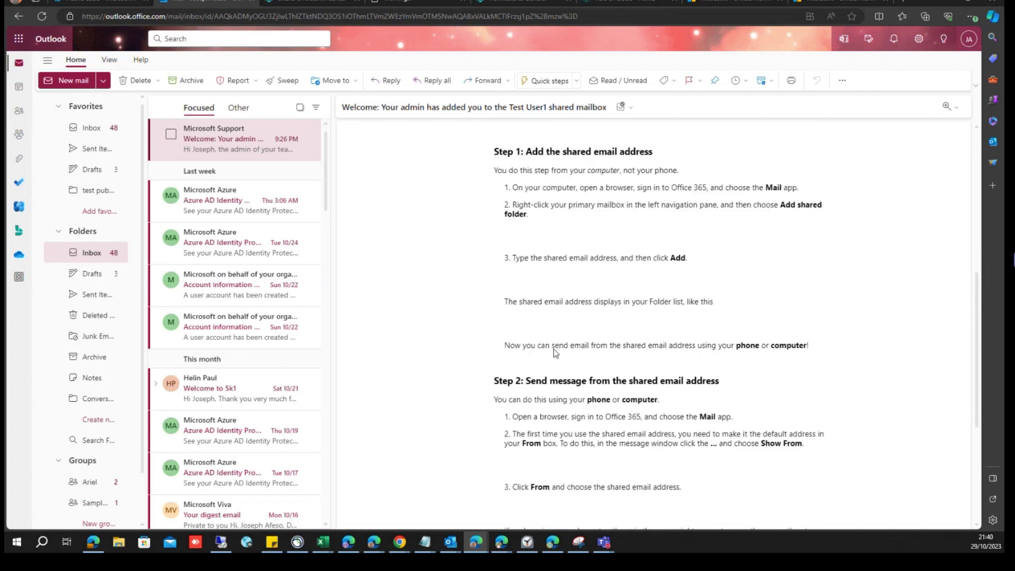
scroll(553, 349, up, 11)
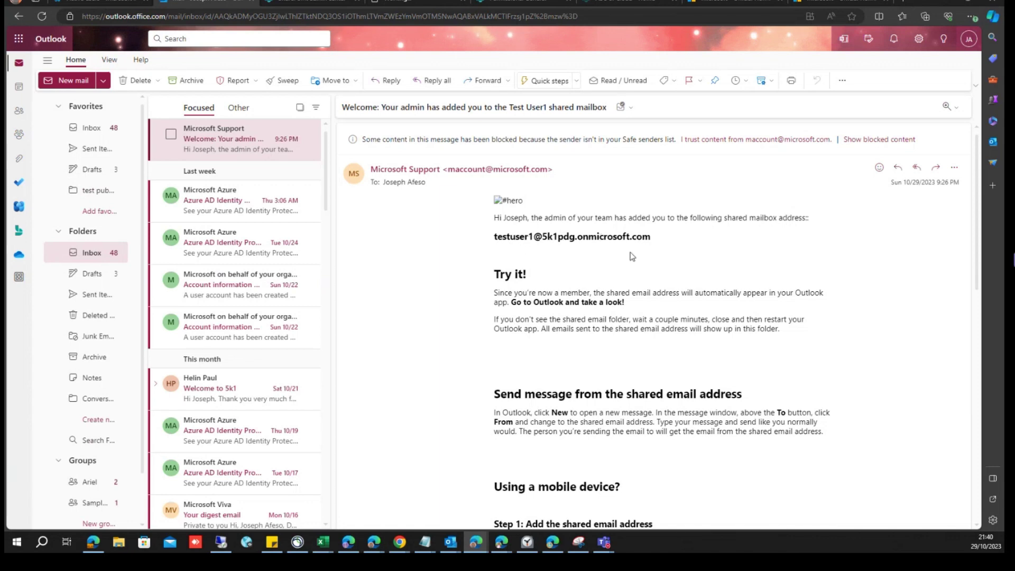
scroll(631, 256, down, 1)
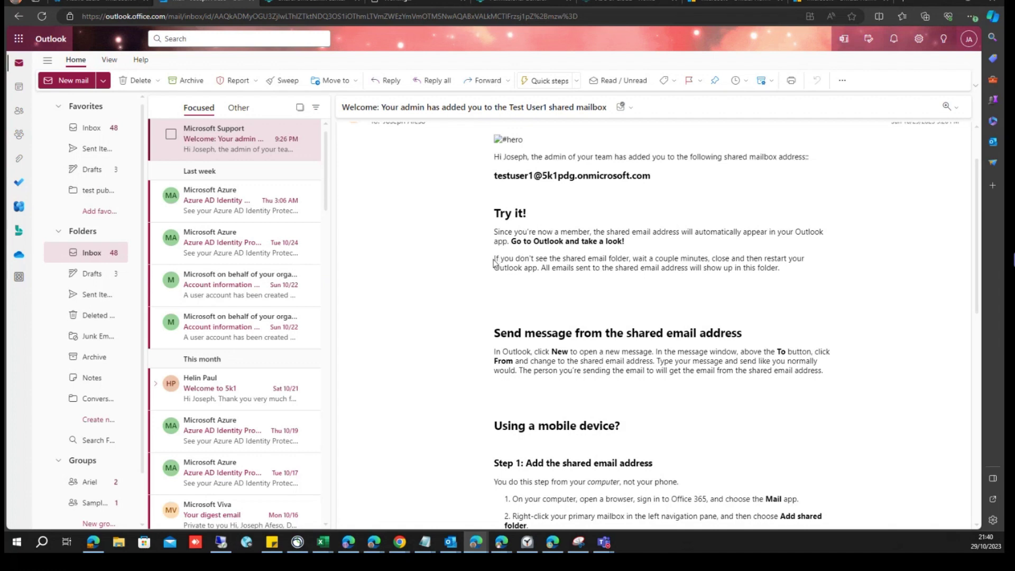
drag(495, 258, 603, 268)
click(569, 268)
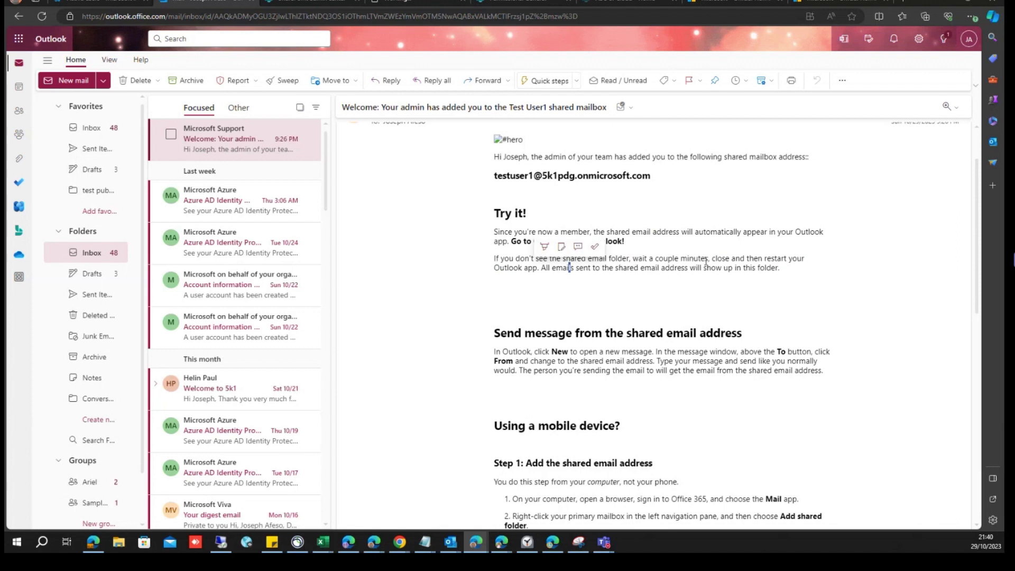
drag(711, 259, 687, 260)
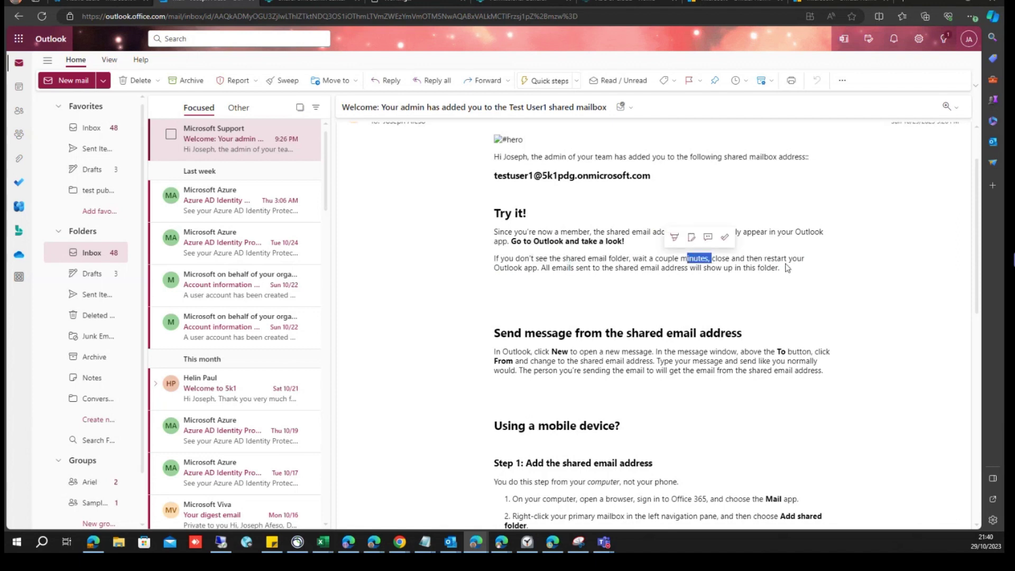
drag(805, 259, 777, 260)
drag(549, 268, 533, 267)
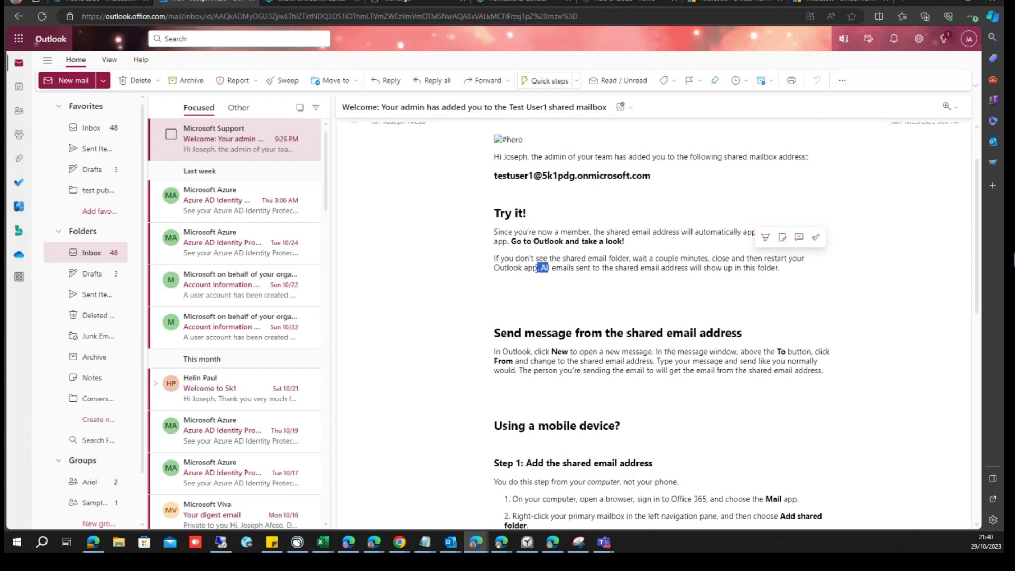
click(623, 270)
scroll(623, 269, down, 2)
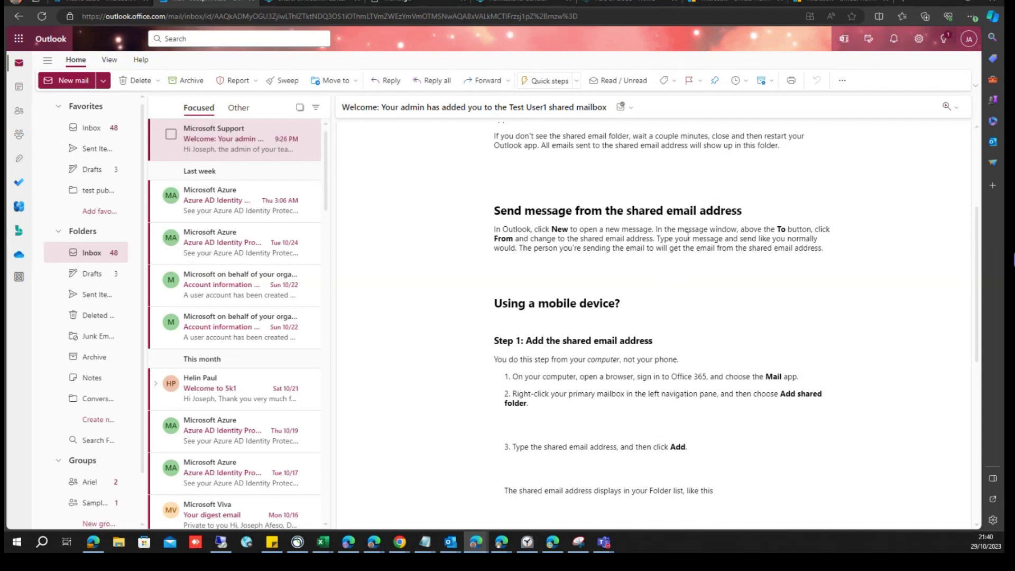
- Start a new mail message and check its send options for a way to change the sender
click(103, 81)
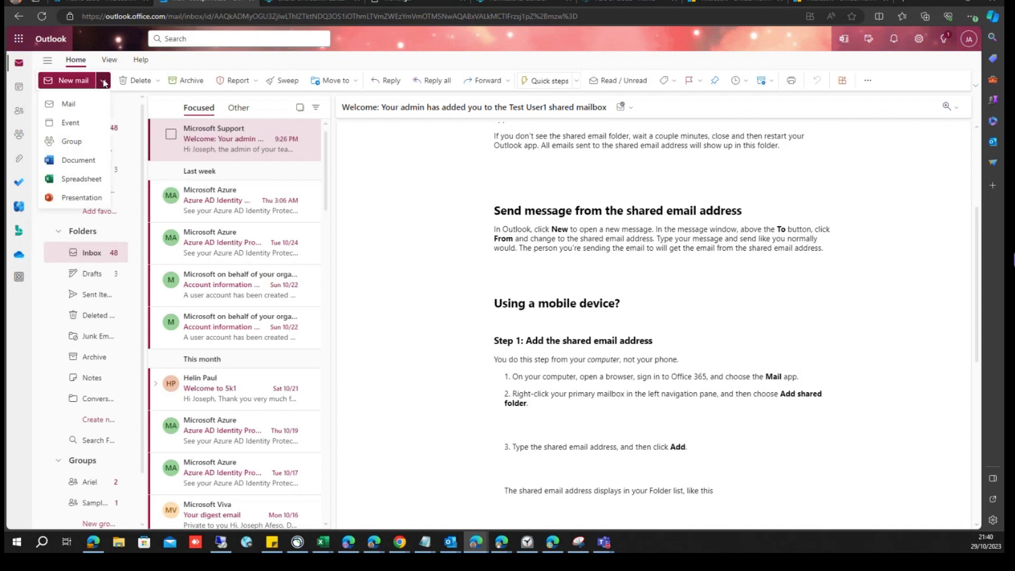
click(68, 105)
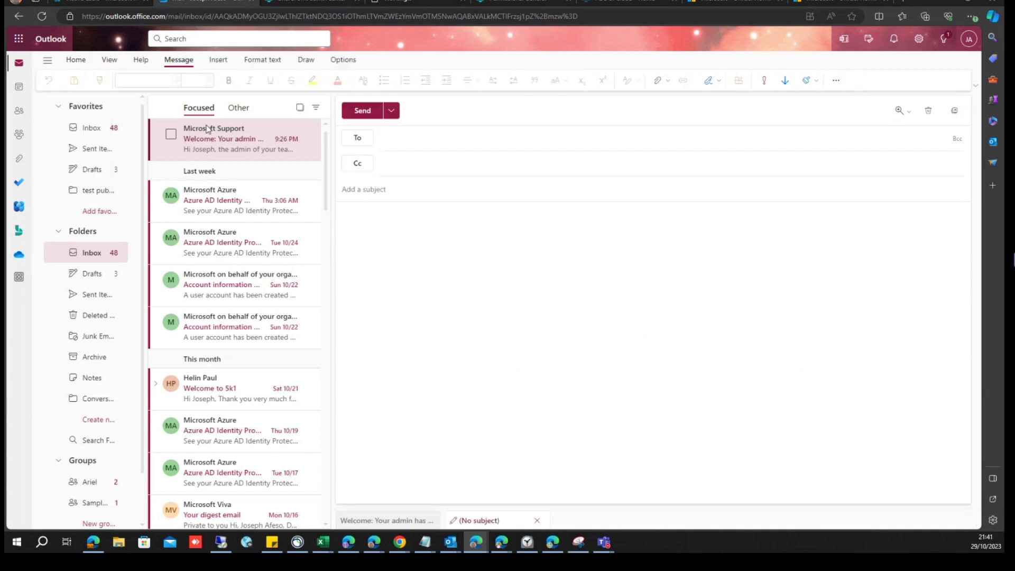
click(392, 111)
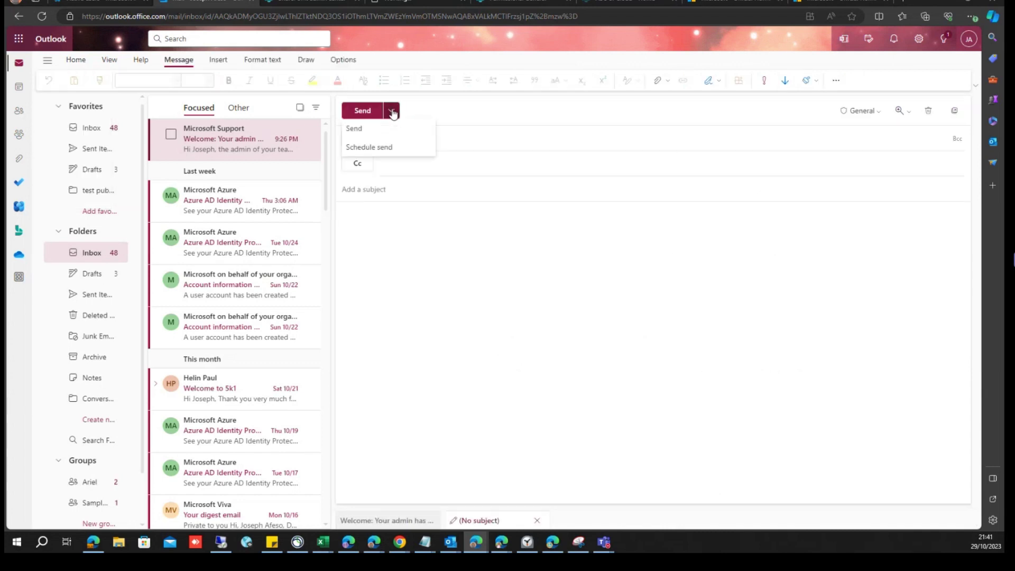
click(495, 113)
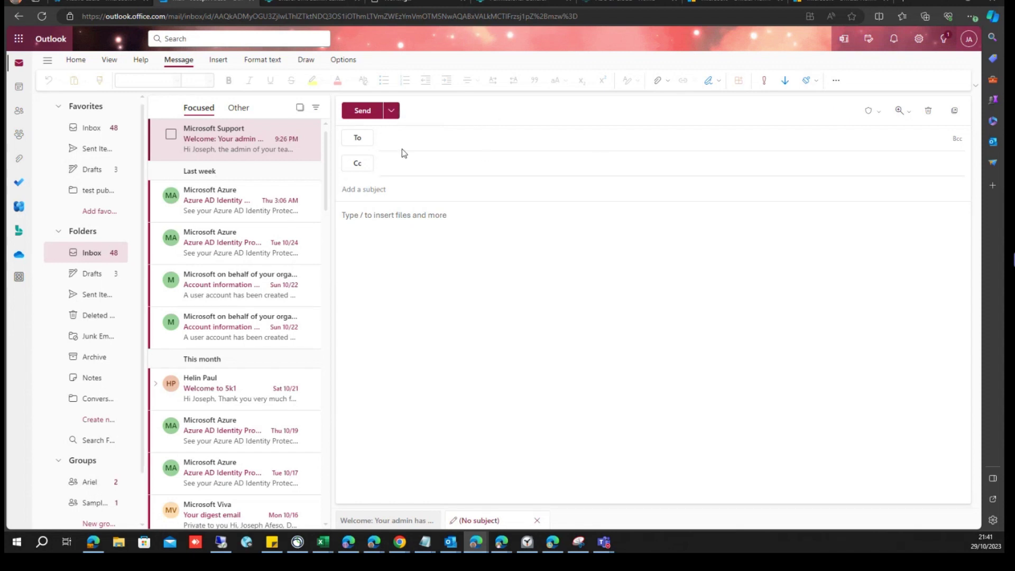
click(391, 110)
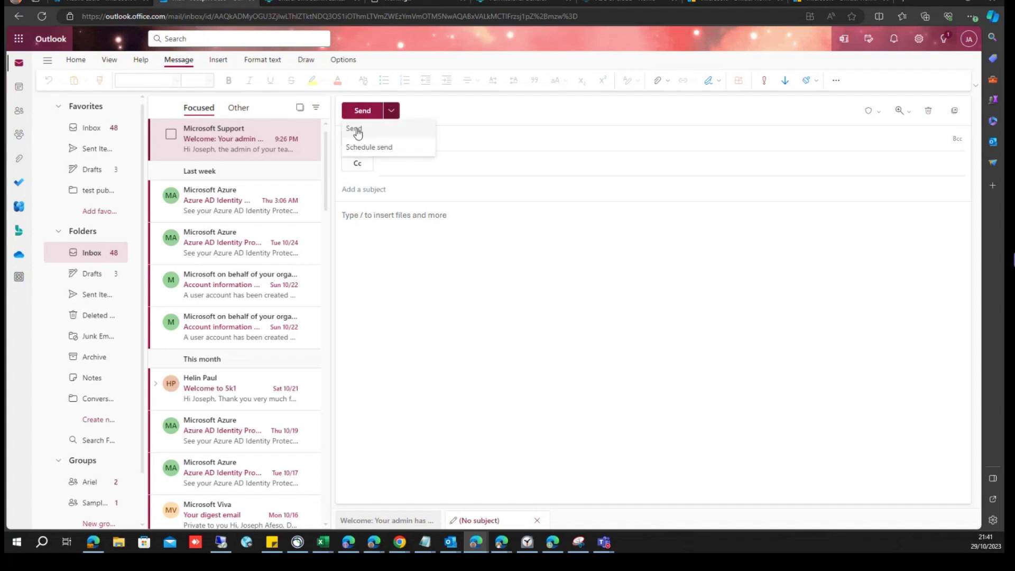
key(Escape)
- Reopen the welcome email and read its instructions for sending messages from the shared email address
click(212, 140)
scroll(478, 345, down, 10)
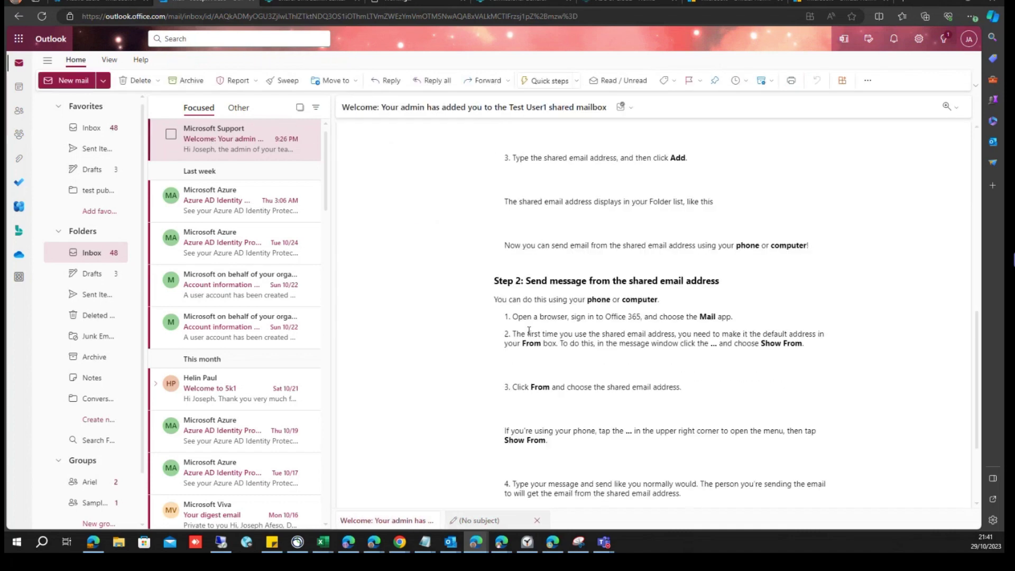
click(267, 135)
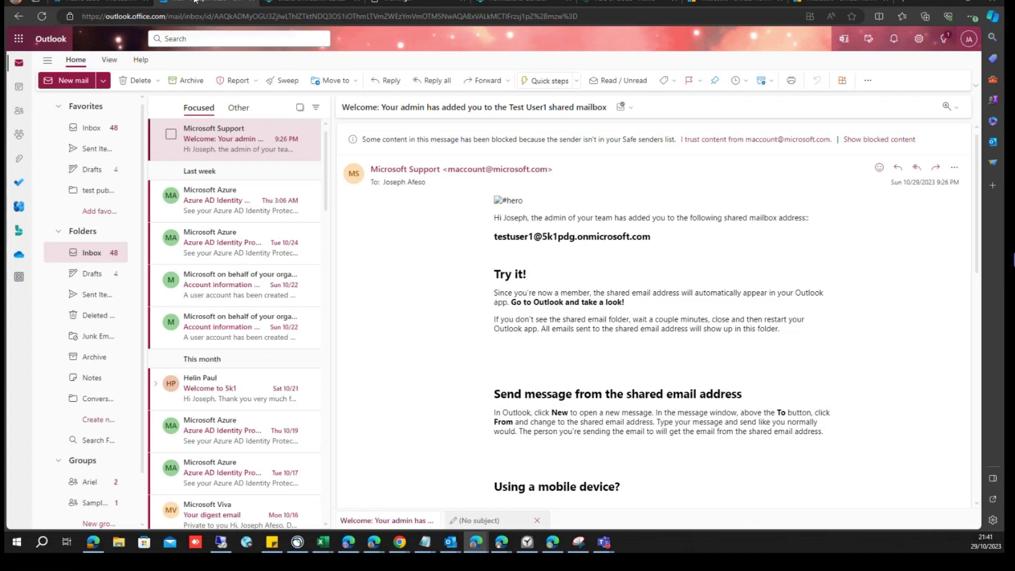
- Switch to the Microsoft 365 admin center and refresh the active users list
click(105, 2)
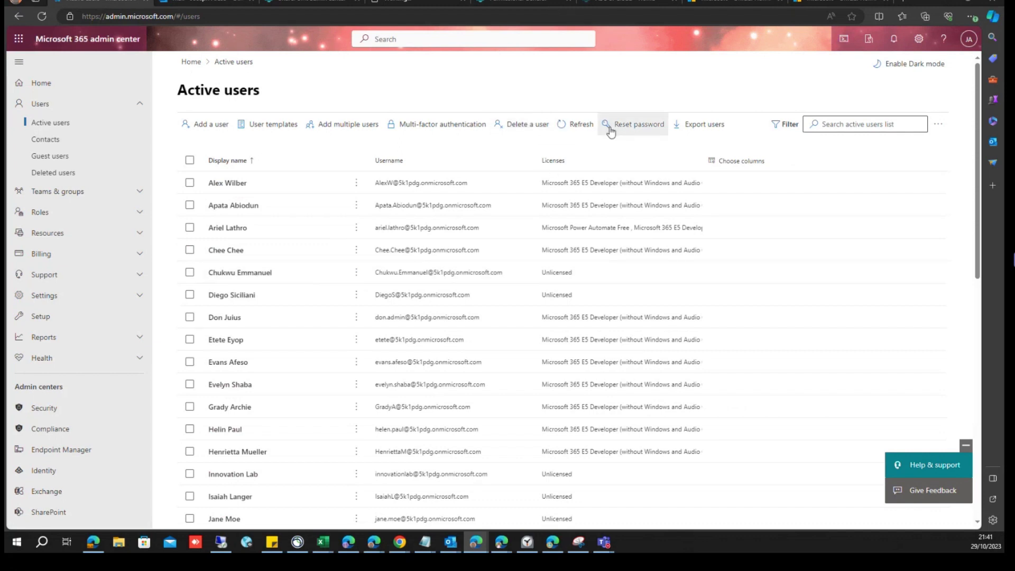
click(570, 127)
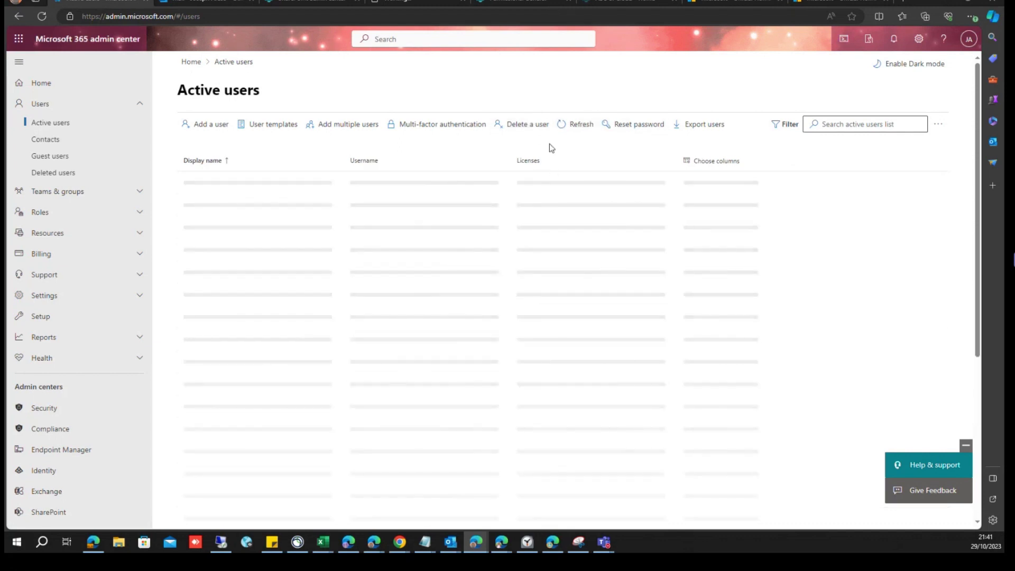
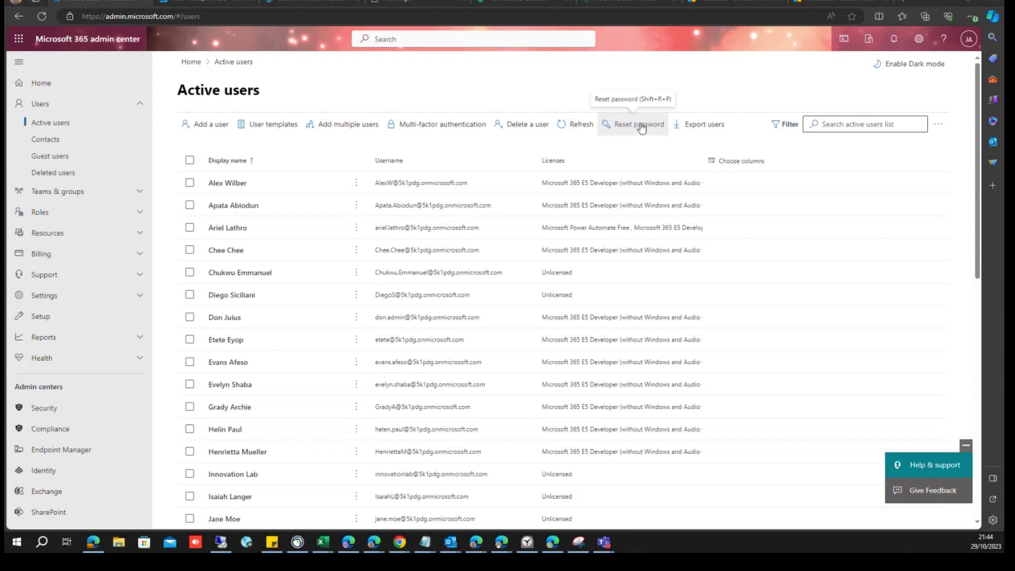
- Start a password reset for the active user listed two rows below Innovation Lab
click(641, 128)
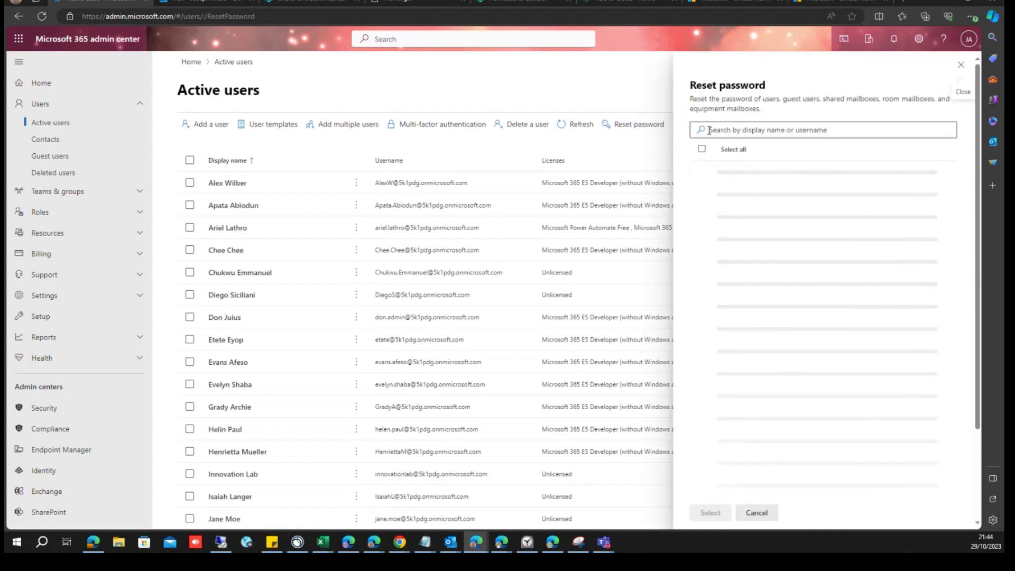
scroll(769, 285, down, 10)
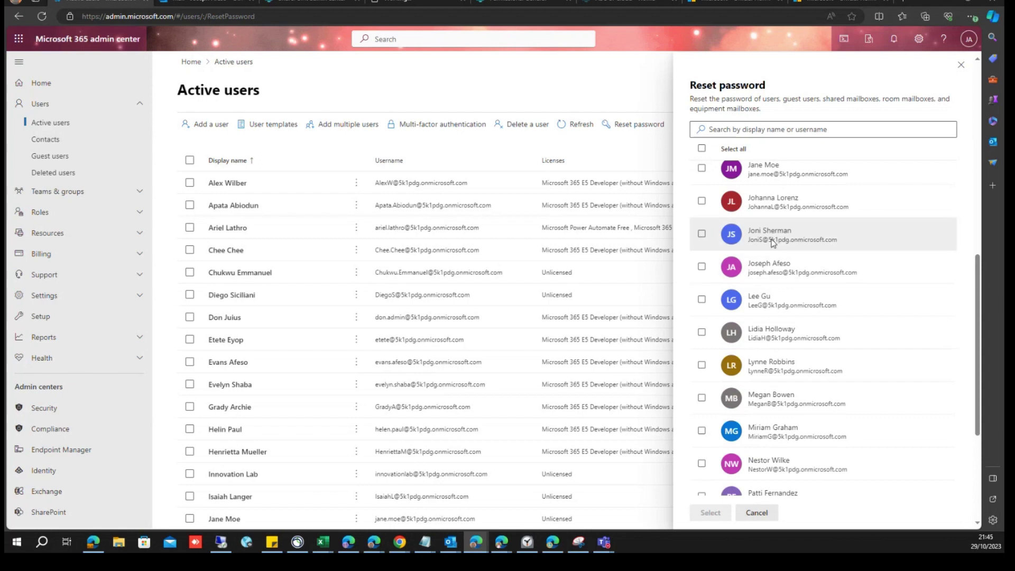
click(760, 174)
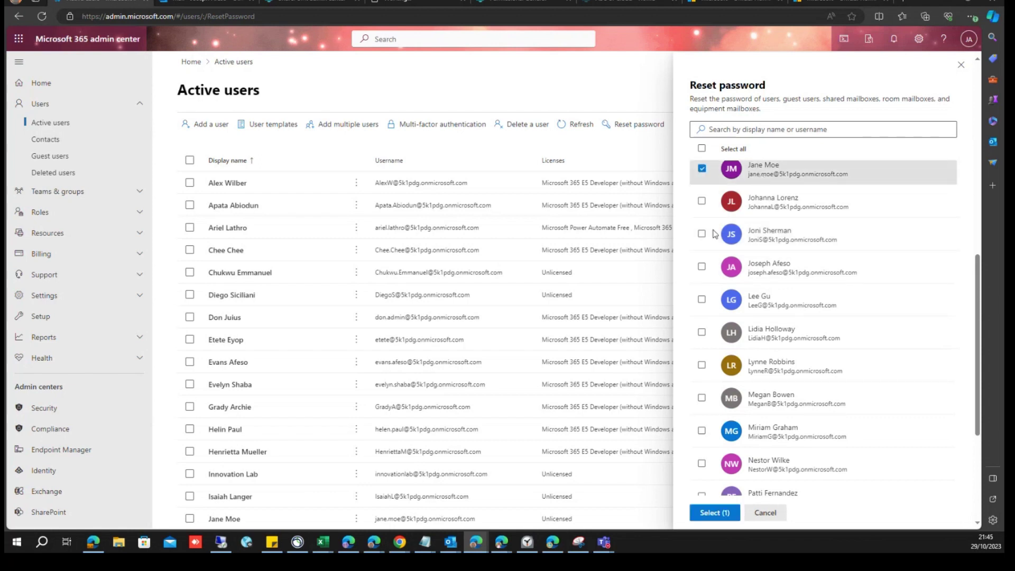
click(710, 513)
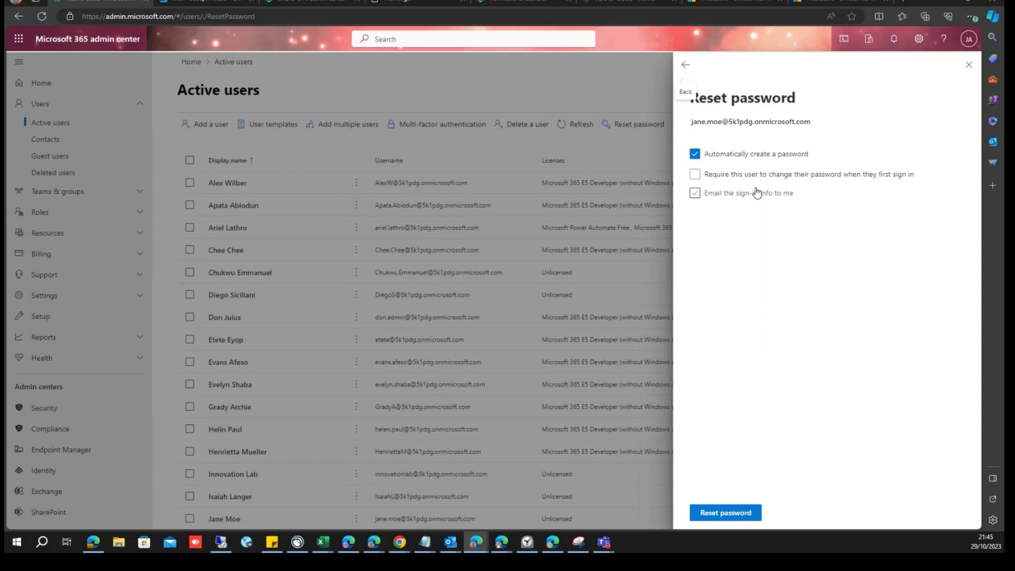
- Try the option to email the sign-in info, clearing its recipient address, and turn the option back off
click(755, 192)
click(713, 181)
click(696, 194)
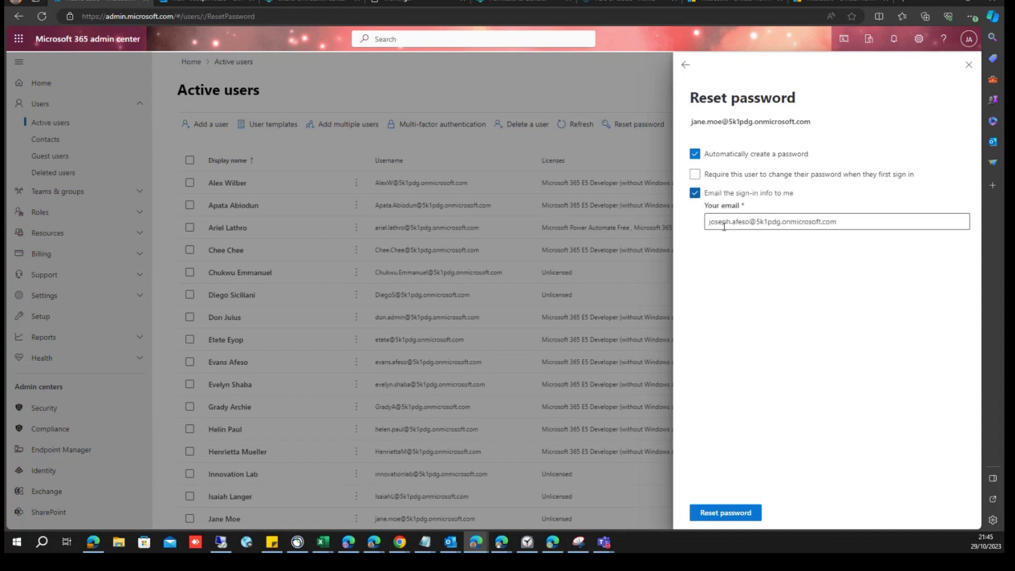
click(829, 222)
drag(830, 222, 691, 227)
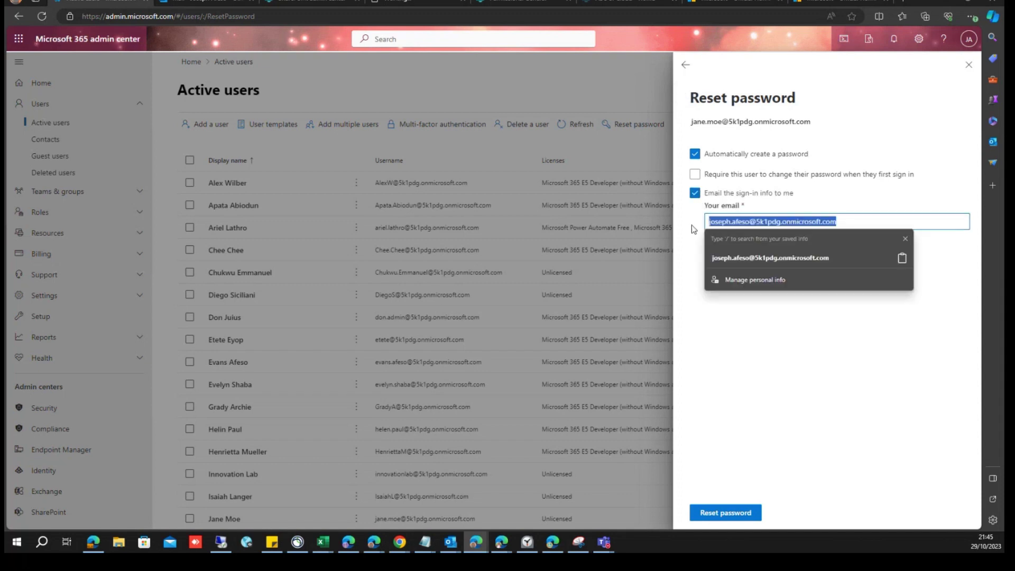
key(BackSpace)
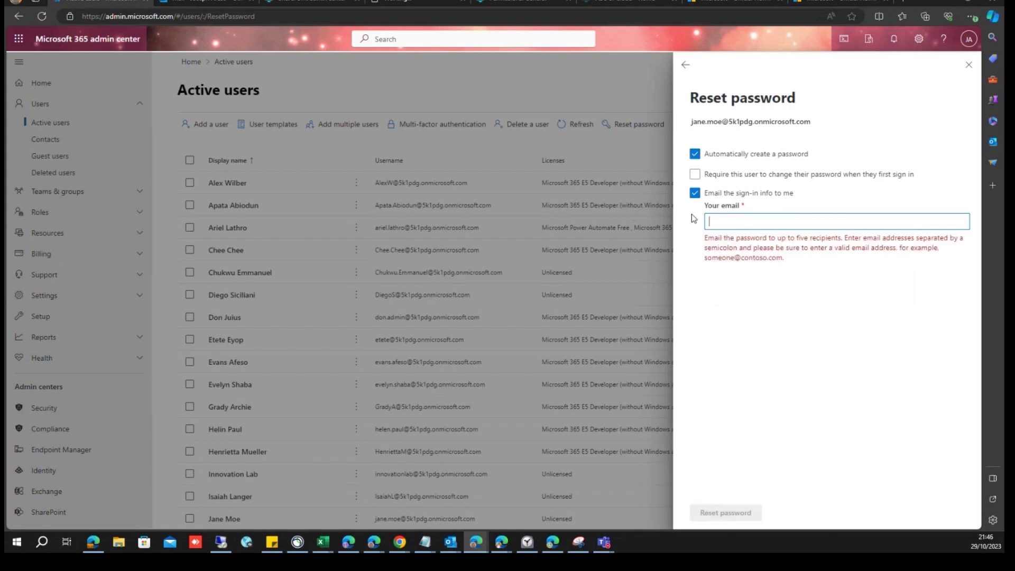
click(696, 194)
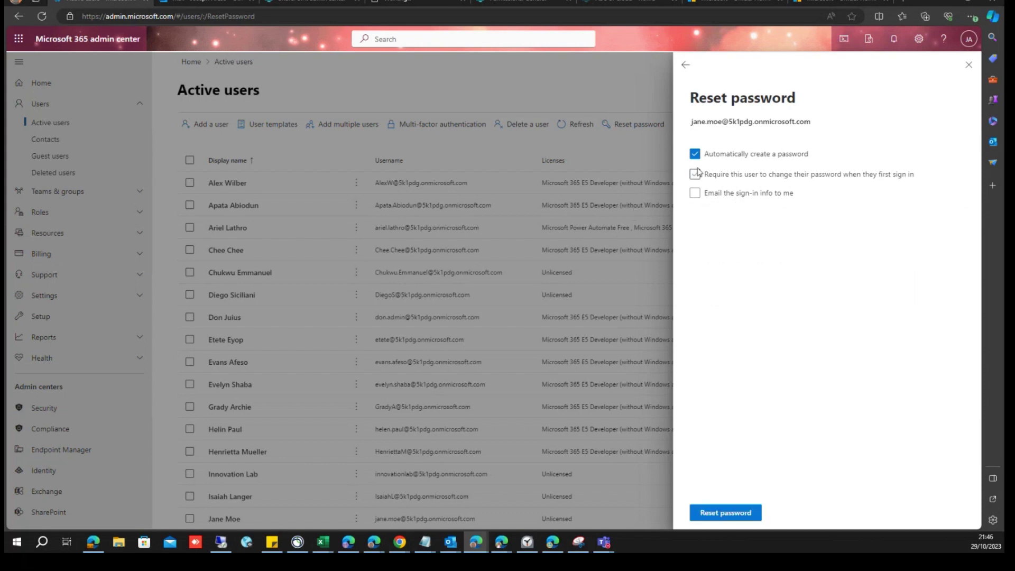
- Require the user to change the password at first sign-in and reset it with an automatically created password
click(695, 176)
click(719, 513)
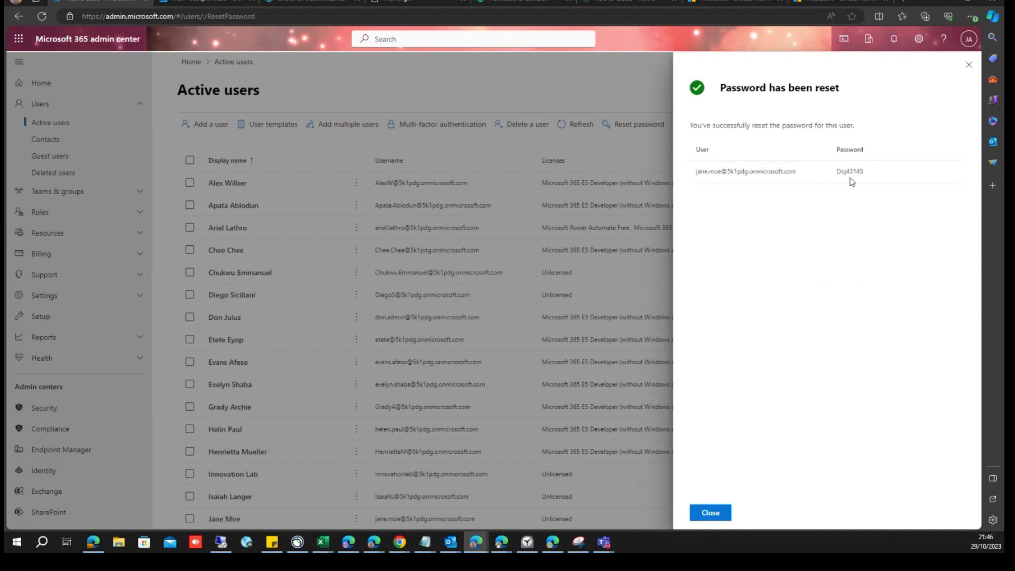
- Copy the reset user's username and temporary password from the password reset confirmation
drag(841, 171, 866, 172)
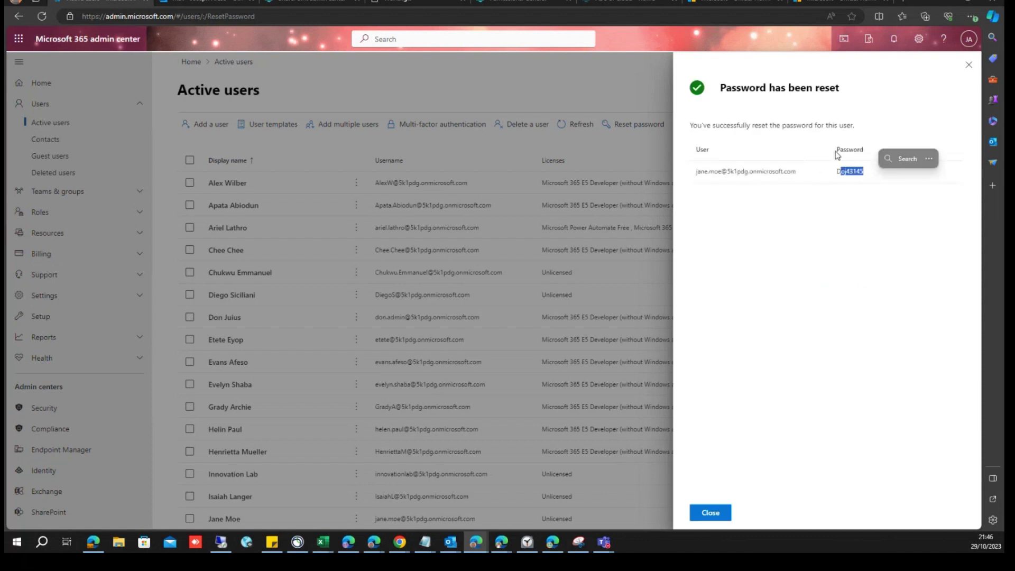
drag(695, 171, 806, 179)
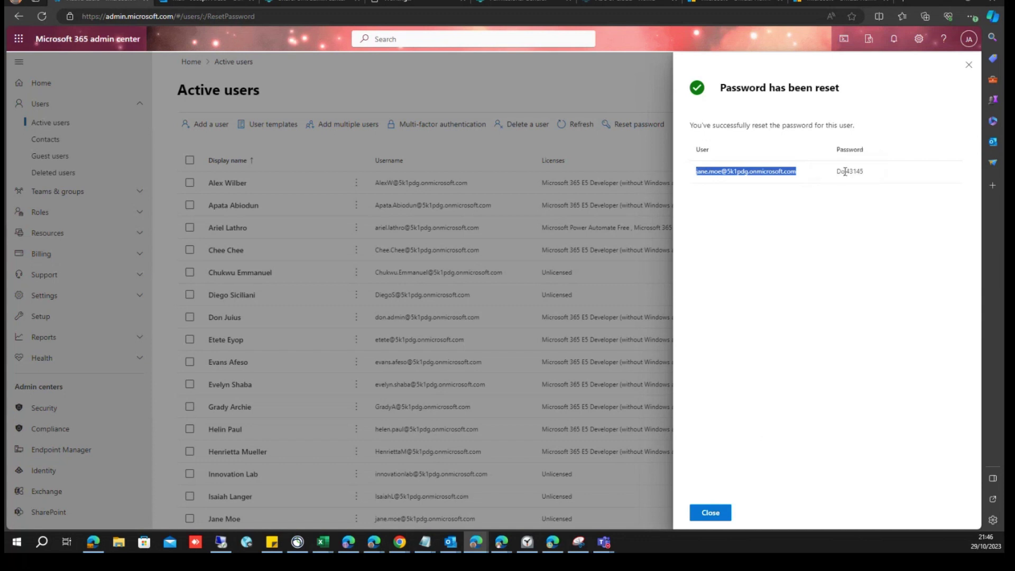
click(781, 206)
drag(779, 179, 694, 178)
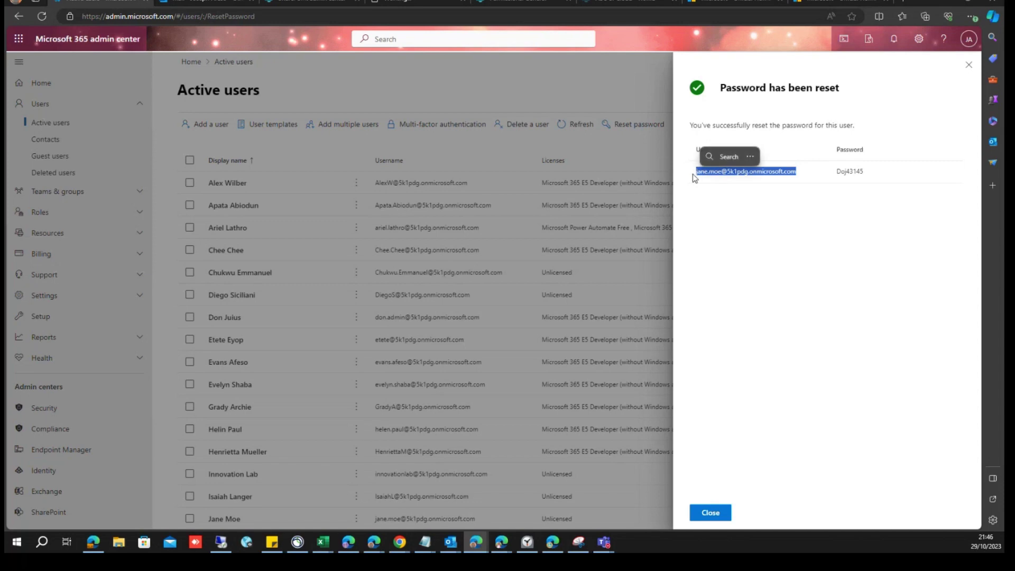
double_click(862, 172)
key(ctrl+c)
- Open a new InPrivate browser window and go to office.com
click(971, 17)
click(894, 82)
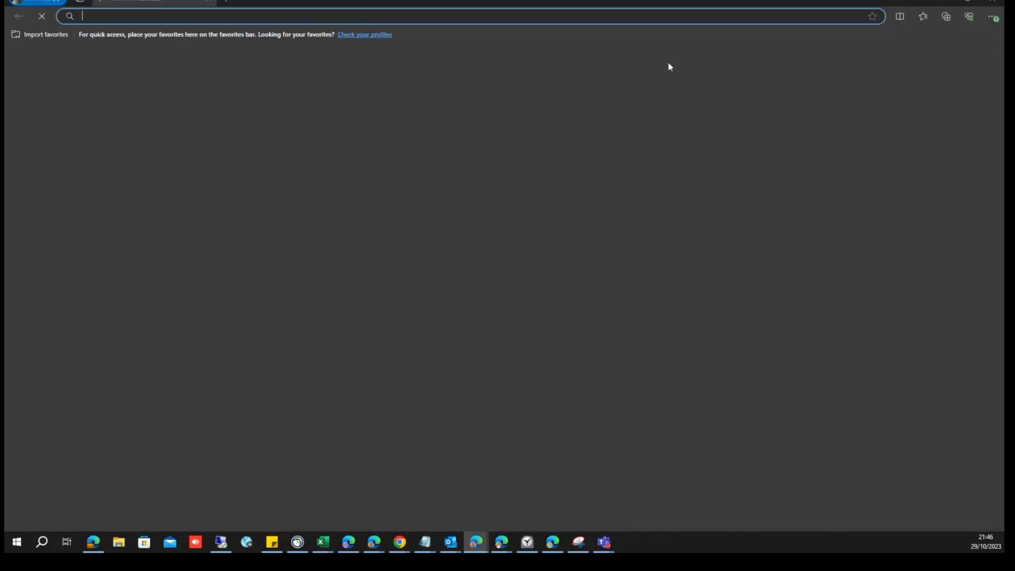
text(office)
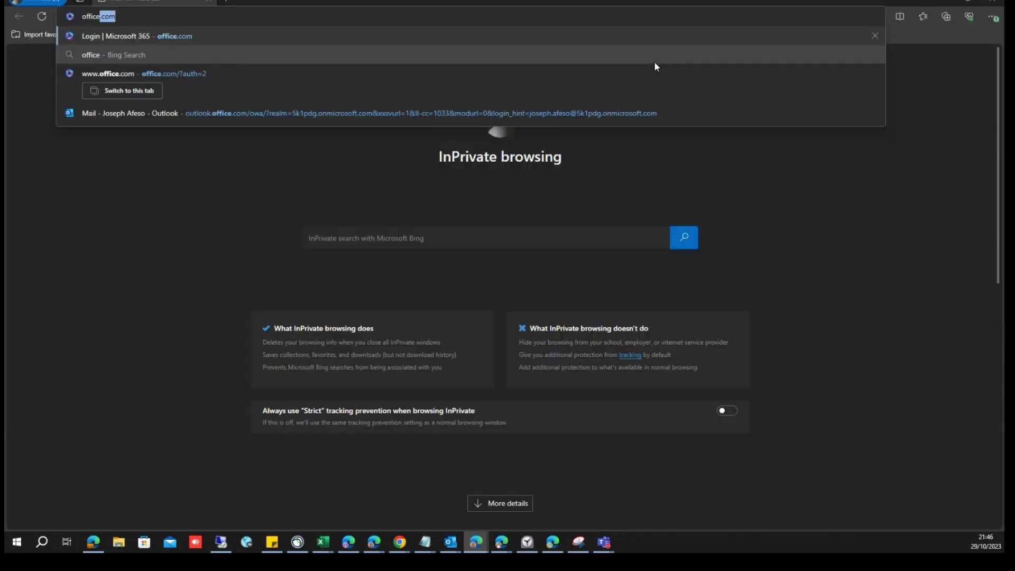
text(.com)
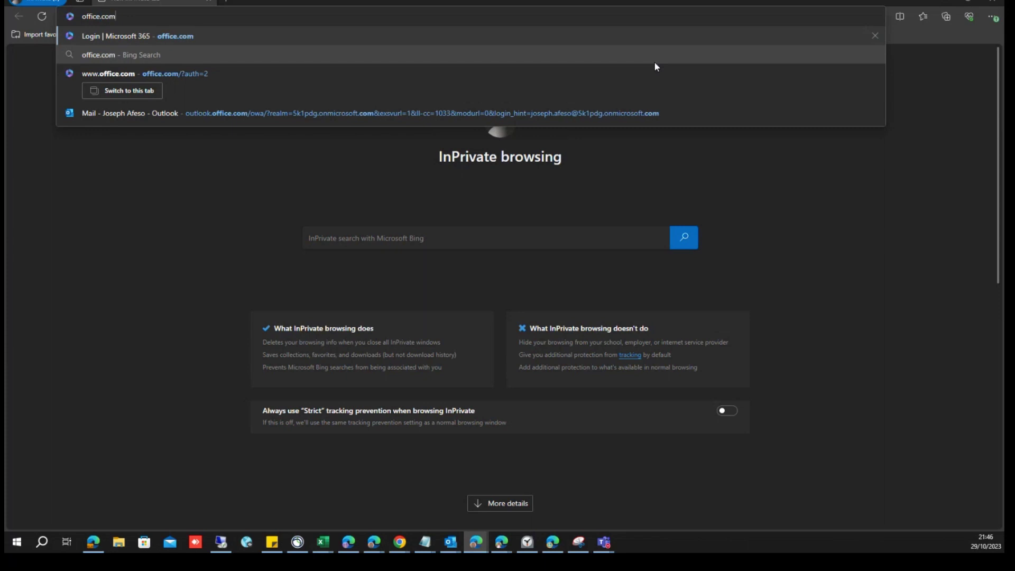
key(Return)
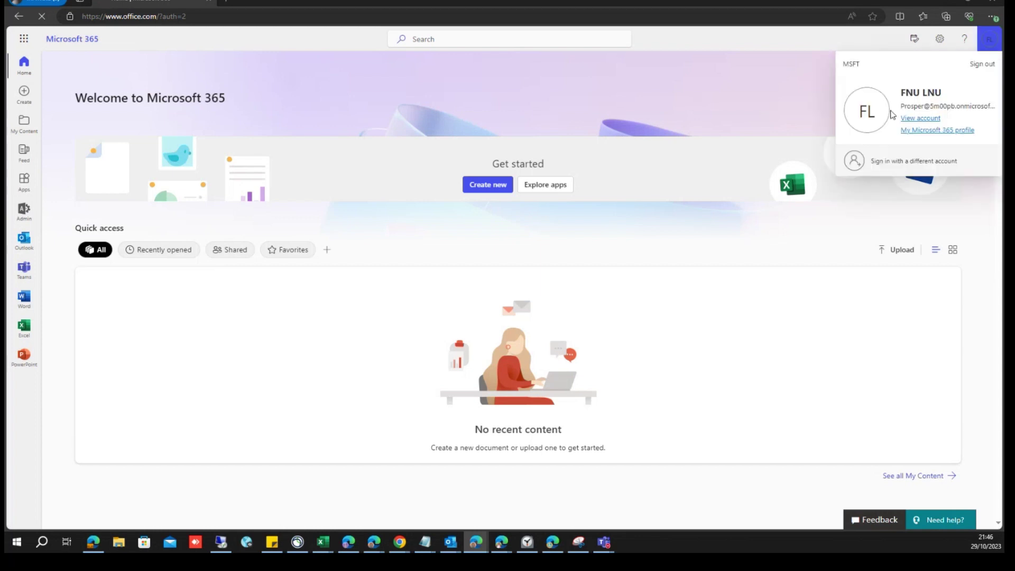
- Sign in to Microsoft 365 with another account, using the reset user's copied username and temporary password
click(893, 161)
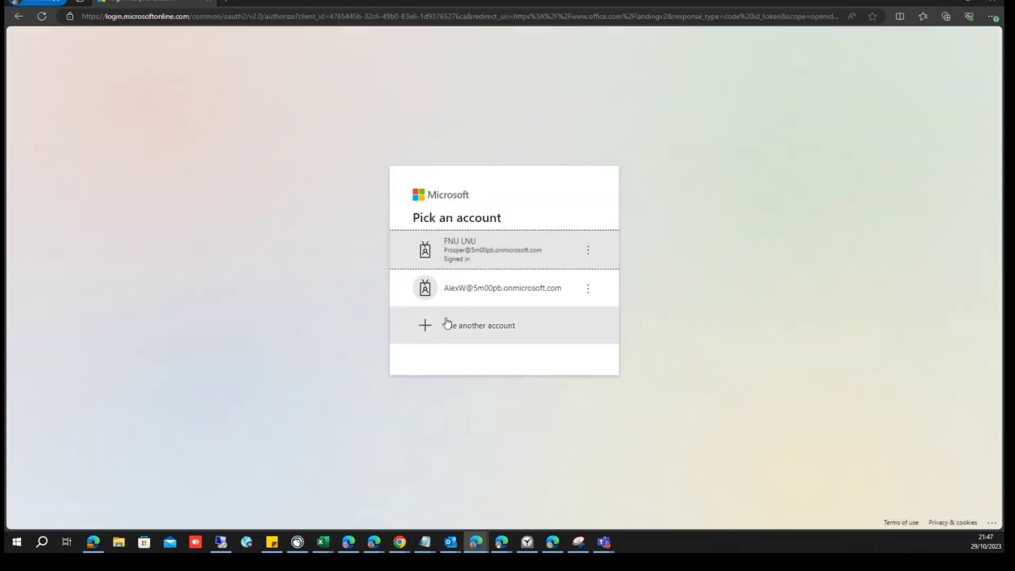
click(446, 323)
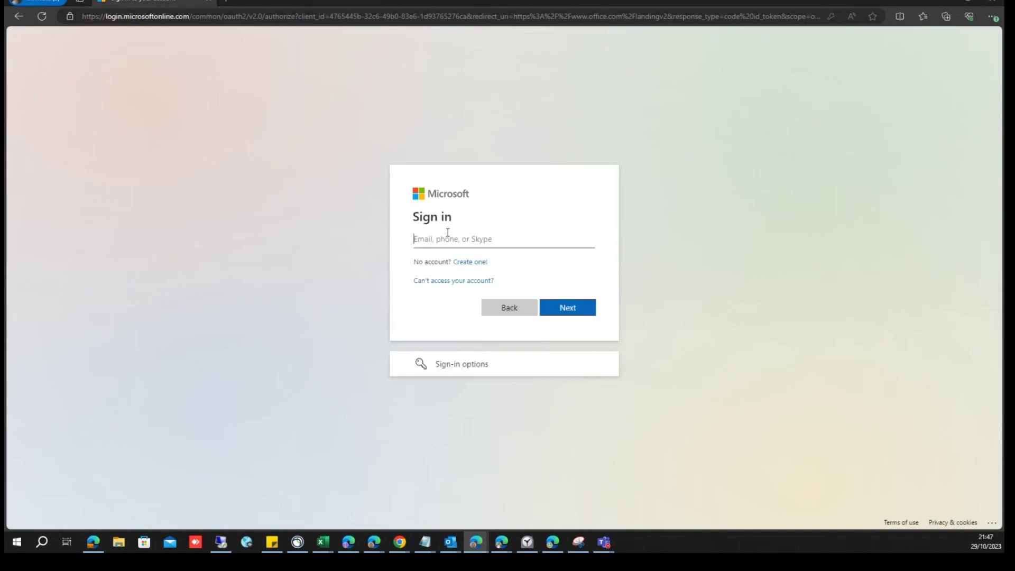
key(super+v)
click(466, 330)
click(561, 316)
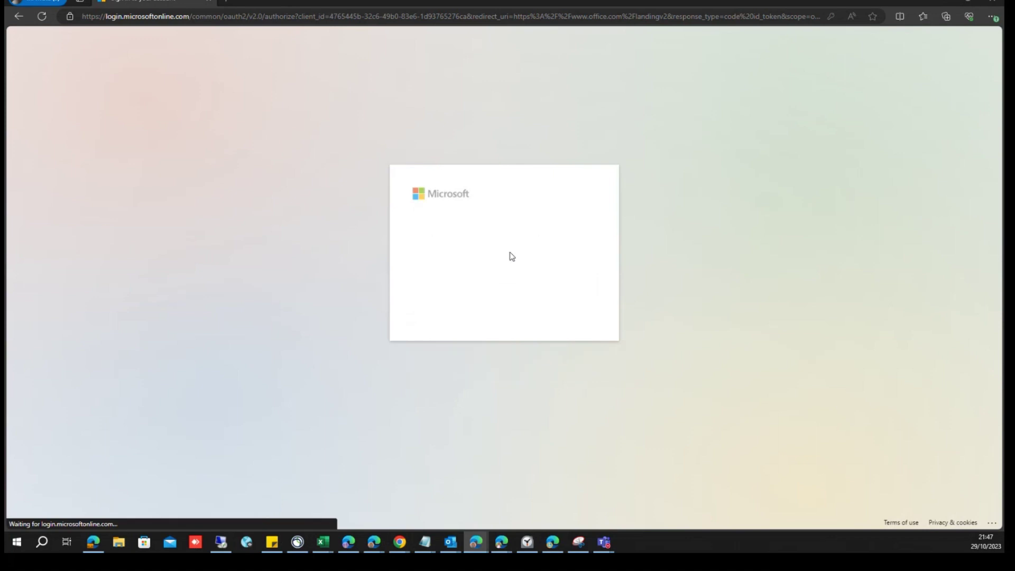
key(super+v)
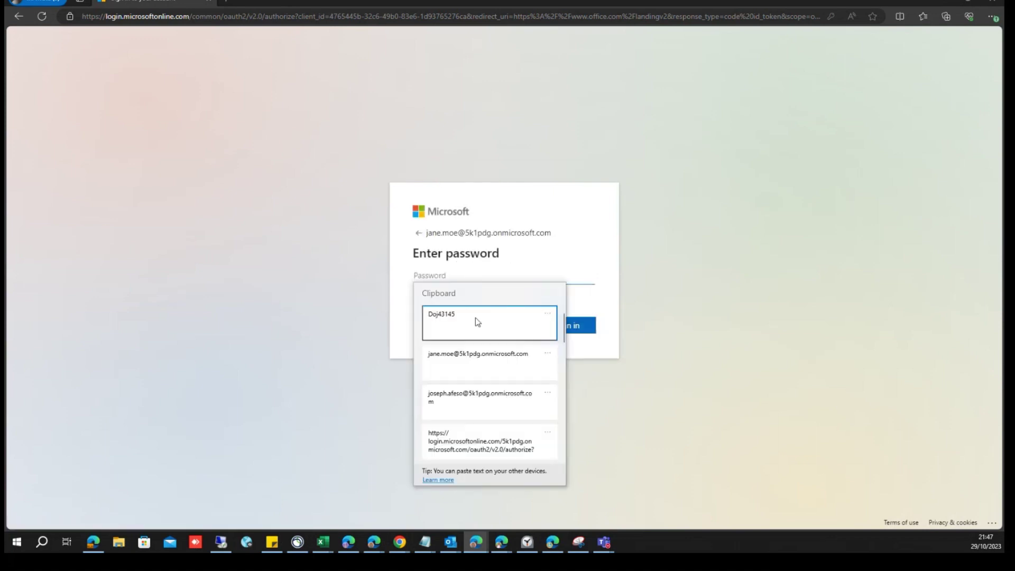
click(478, 322)
click(564, 325)
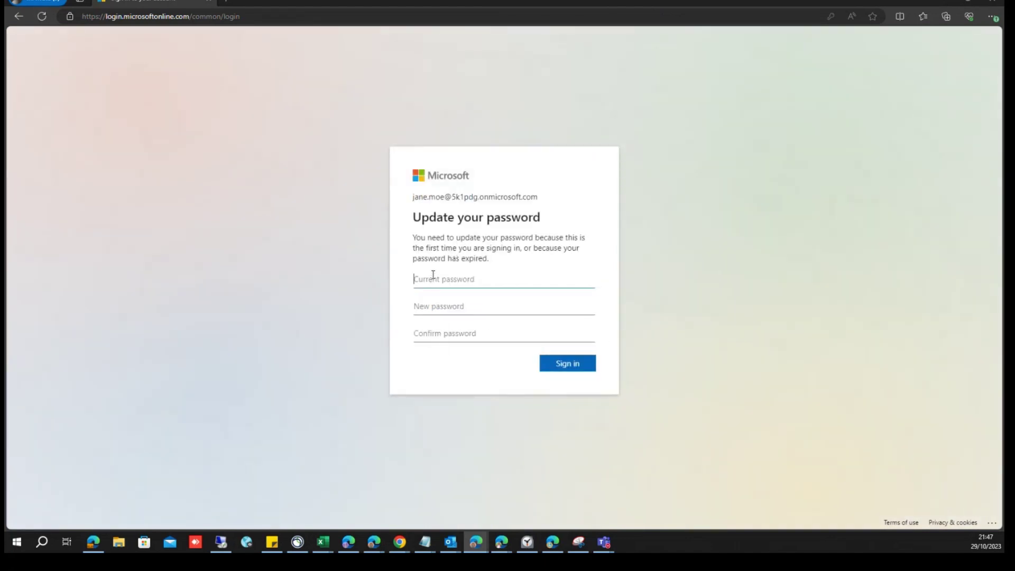
- Update the account password by entering the current temporary password and a new password with its confirmation, and submit the form
key(super+v)
click(463, 325)
click(460, 308)
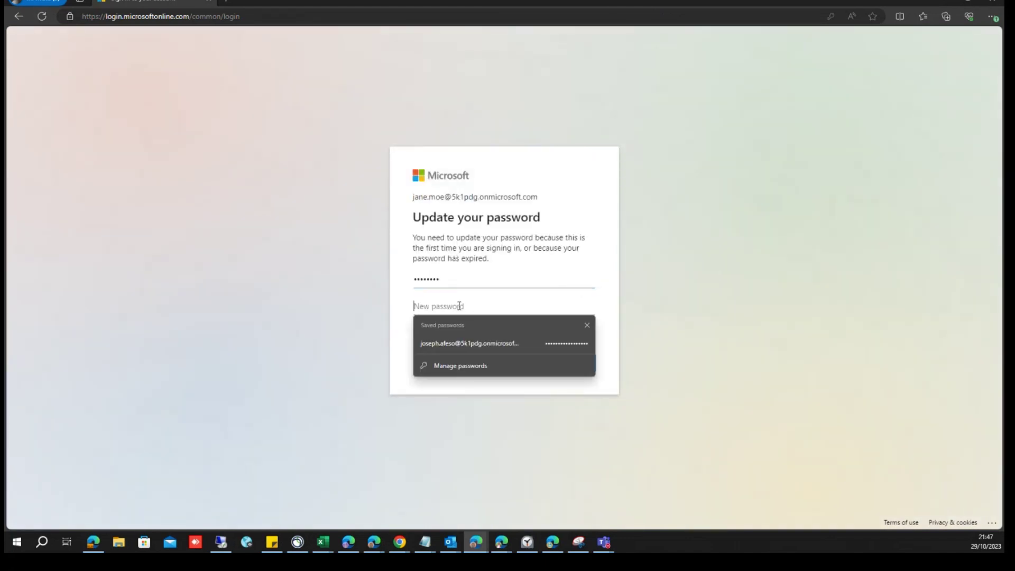
text(•••••••)
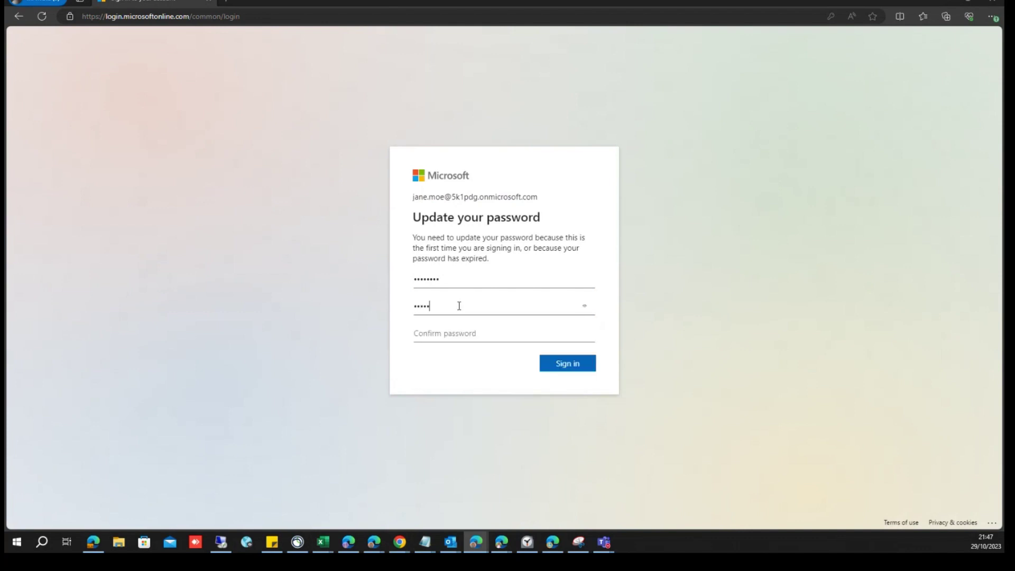
text(••••••••)
key(Tab)
text(••••••••••••)
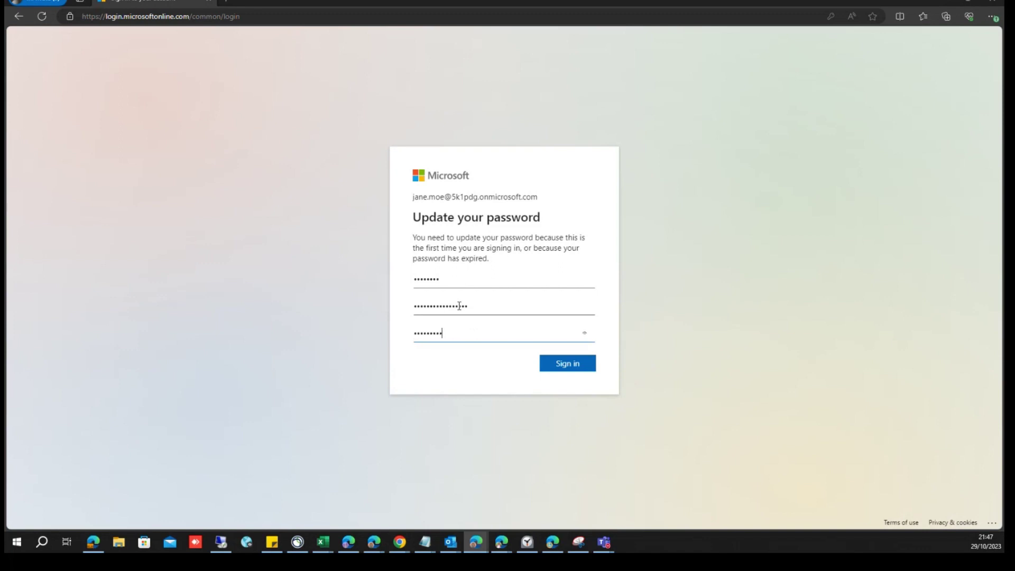
text(•••••)
key(Return)
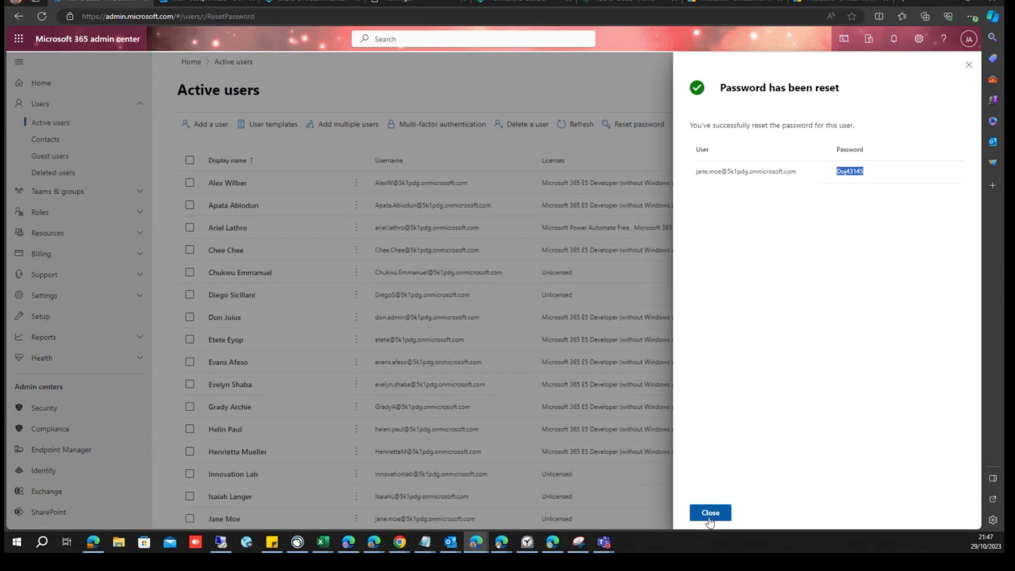
- Close the password reset confirmation in the admin center and open the account details of the seventh active user
click(708, 512)
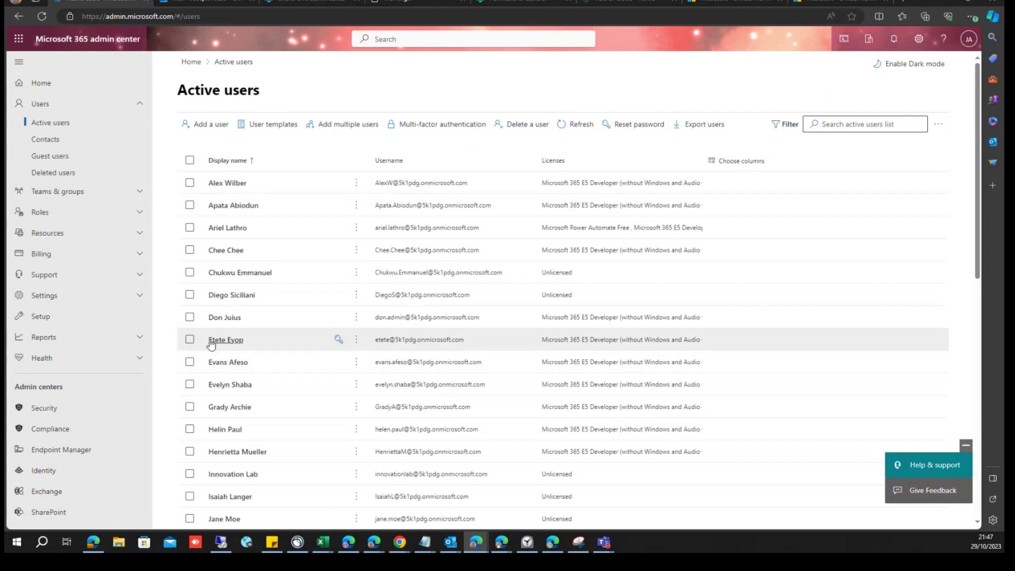
click(224, 317)
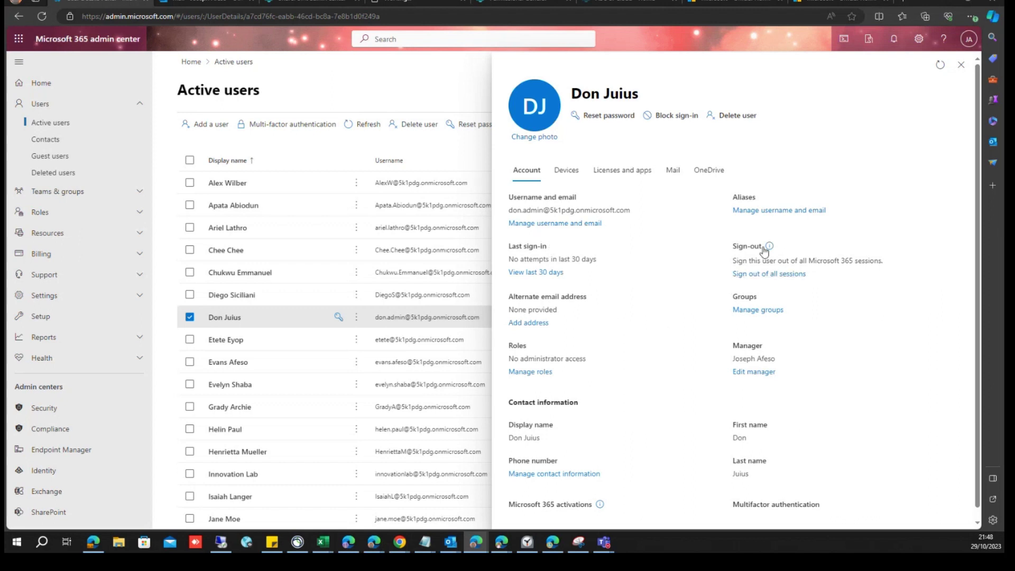
- Read the Sign-out information tip in the user's account details, highlighting the explanation of signing out of all Microsoft 365 sessions
mouse_move(768, 247)
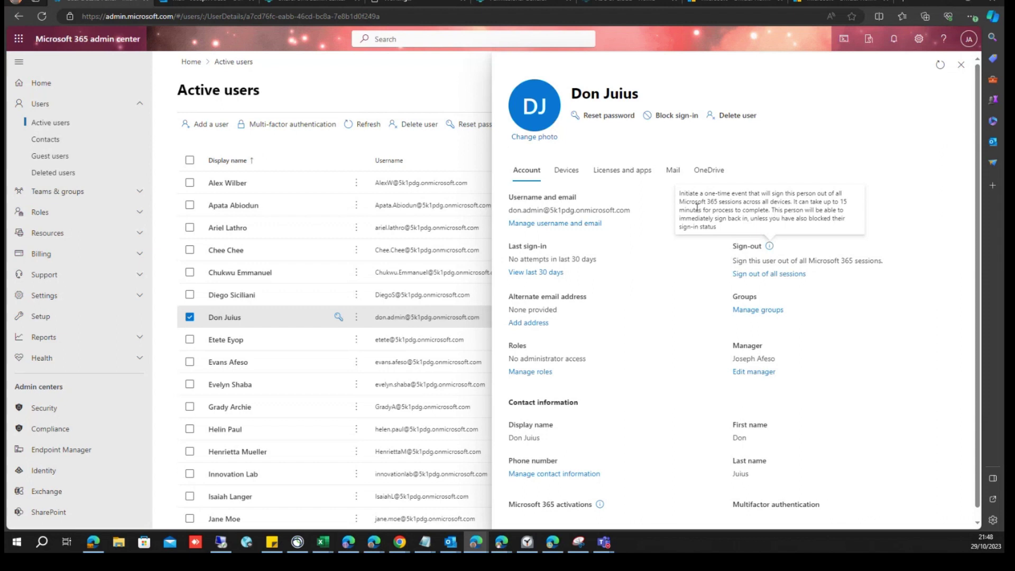
drag(791, 202, 762, 209)
click(795, 210)
drag(722, 228, 679, 196)
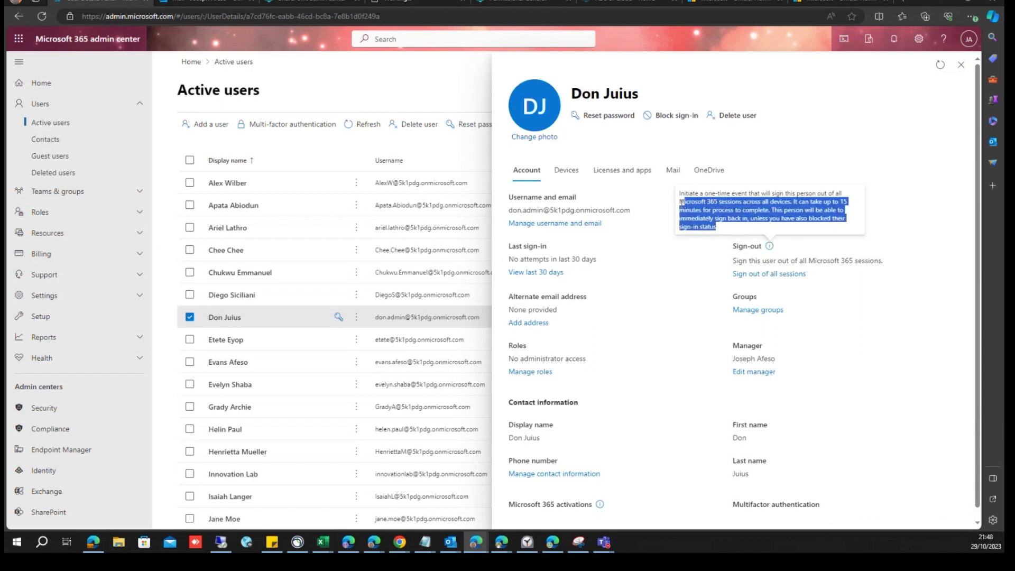
click(681, 201)
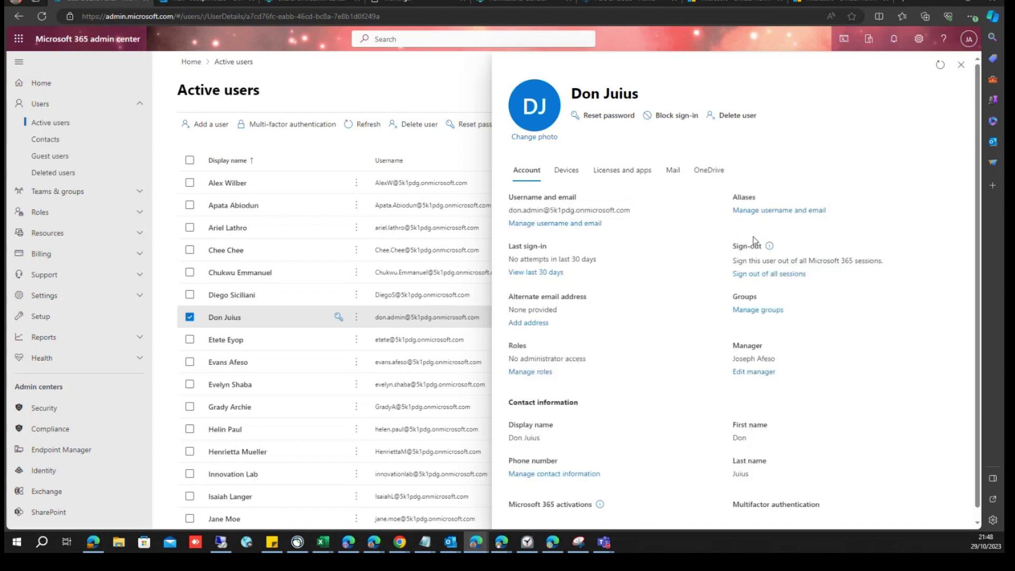
- Sign the user out of all Microsoft 365 sessions and reset the account with an automatically created password that must be changed at first sign-in
click(755, 275)
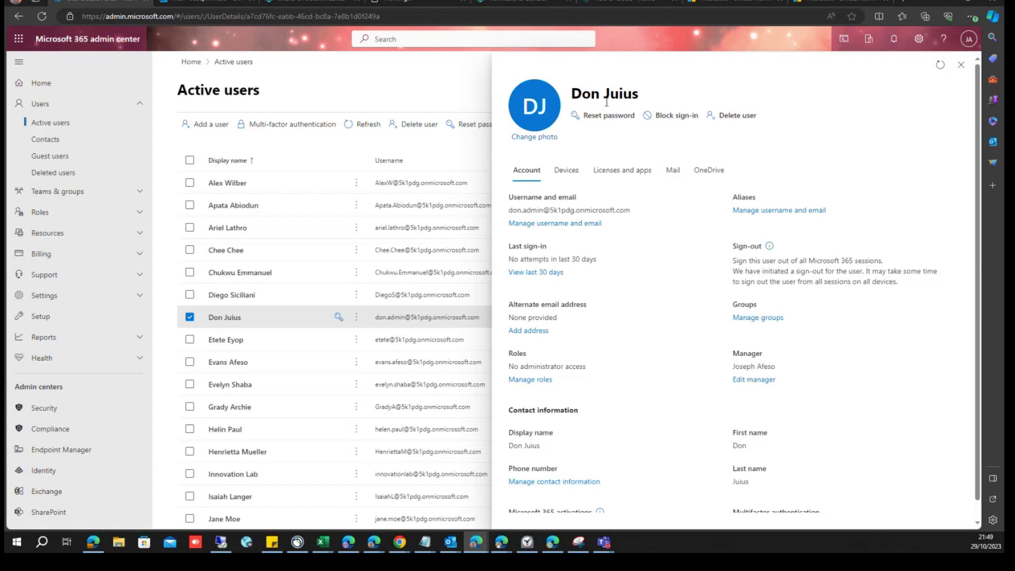
click(600, 118)
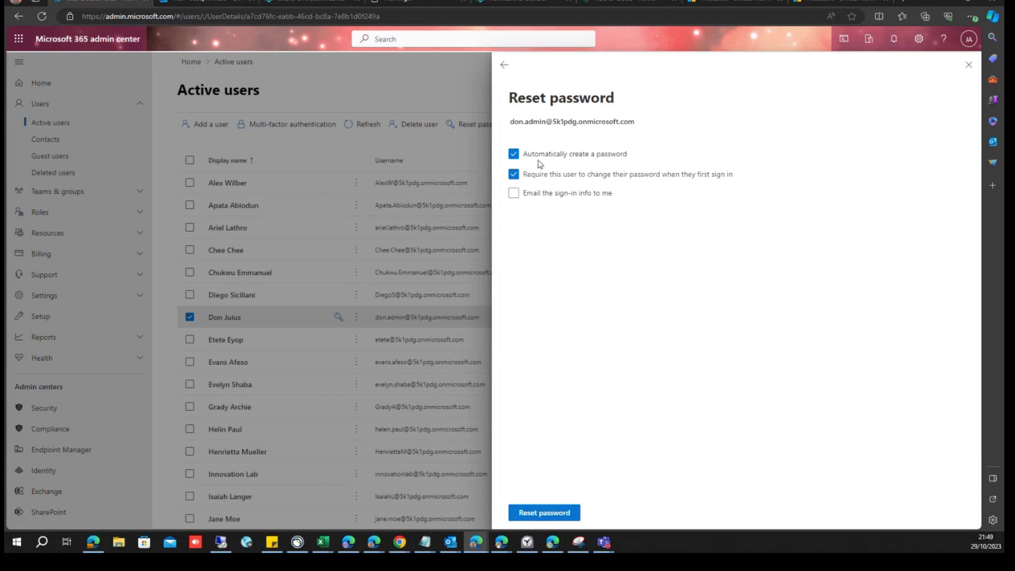
click(502, 67)
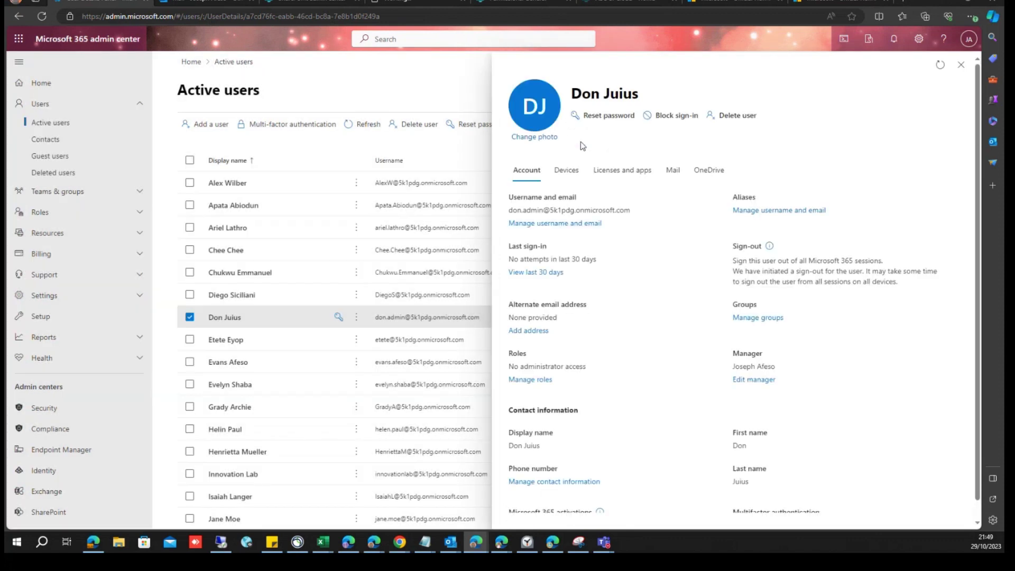
click(610, 116)
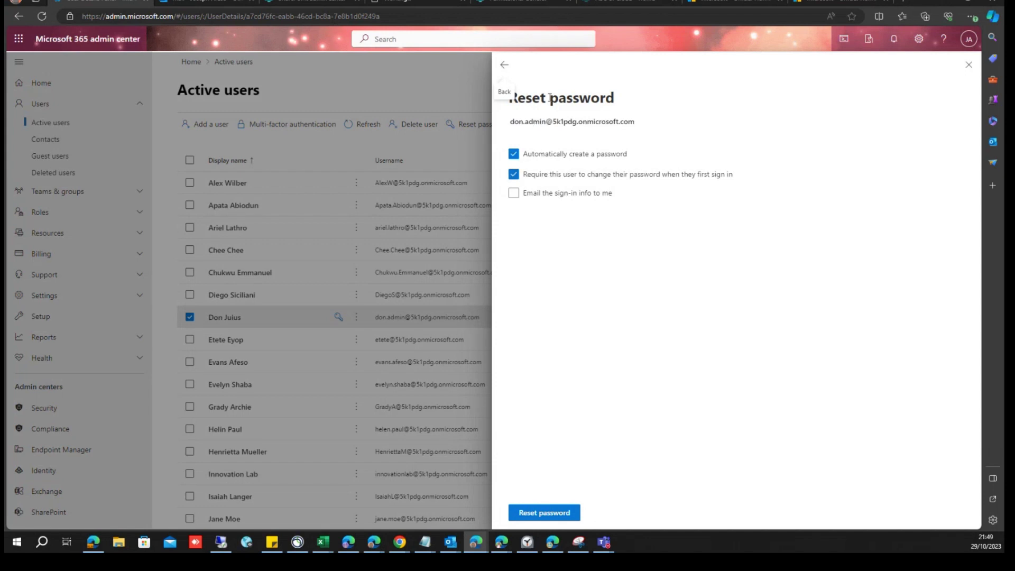
click(538, 512)
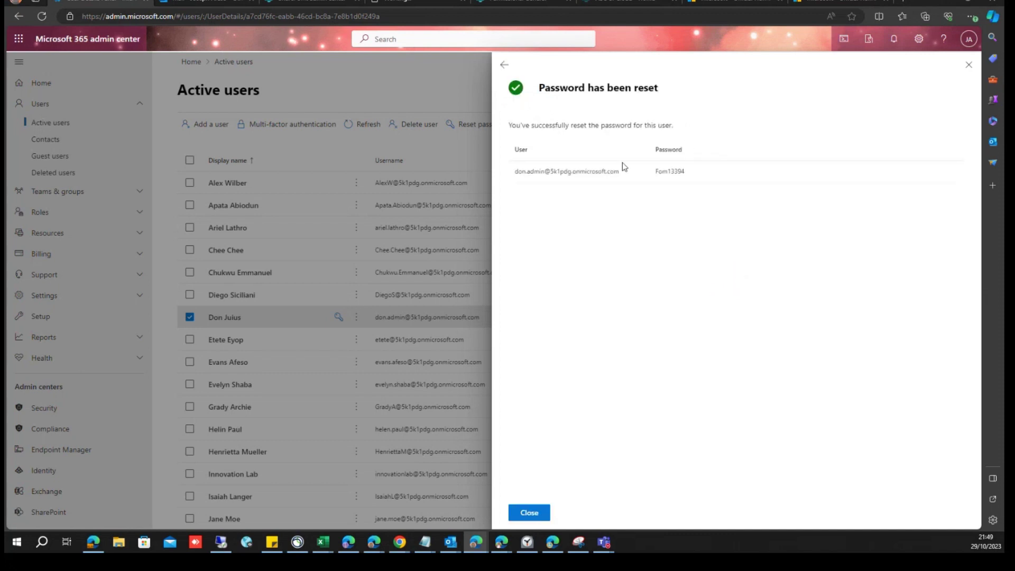
drag(654, 173, 703, 170)
drag(619, 171, 511, 174)
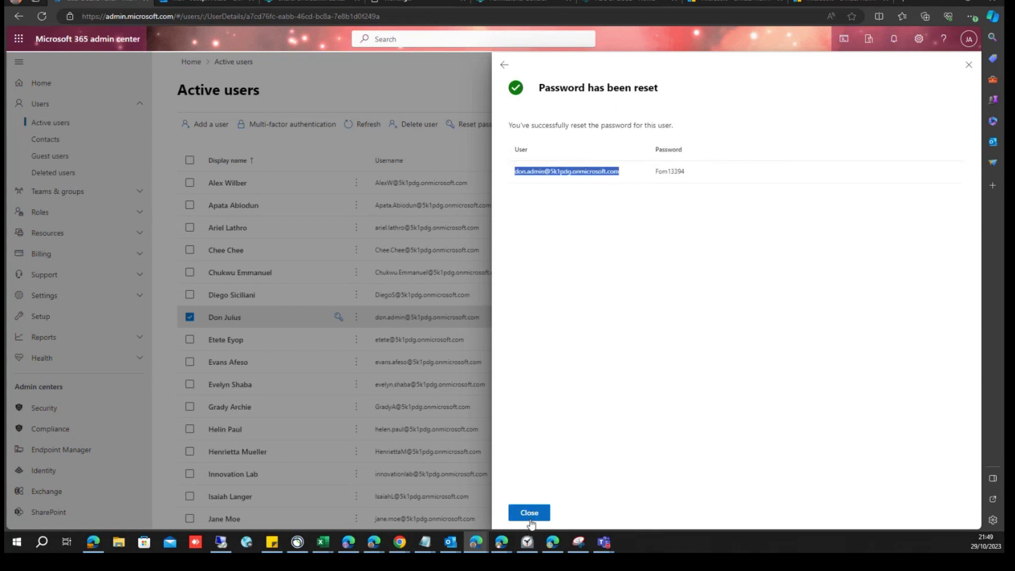
click(529, 513)
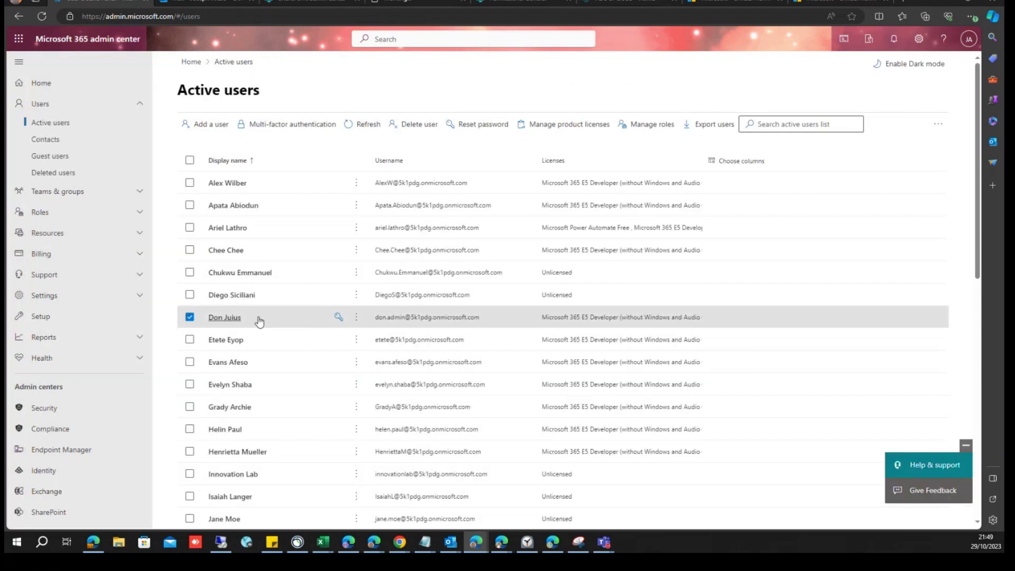
- Open the Block sign-in settings for the seventh active user and read how blocking affects new sign-ins, existing sessions and the sign-out time
click(233, 320)
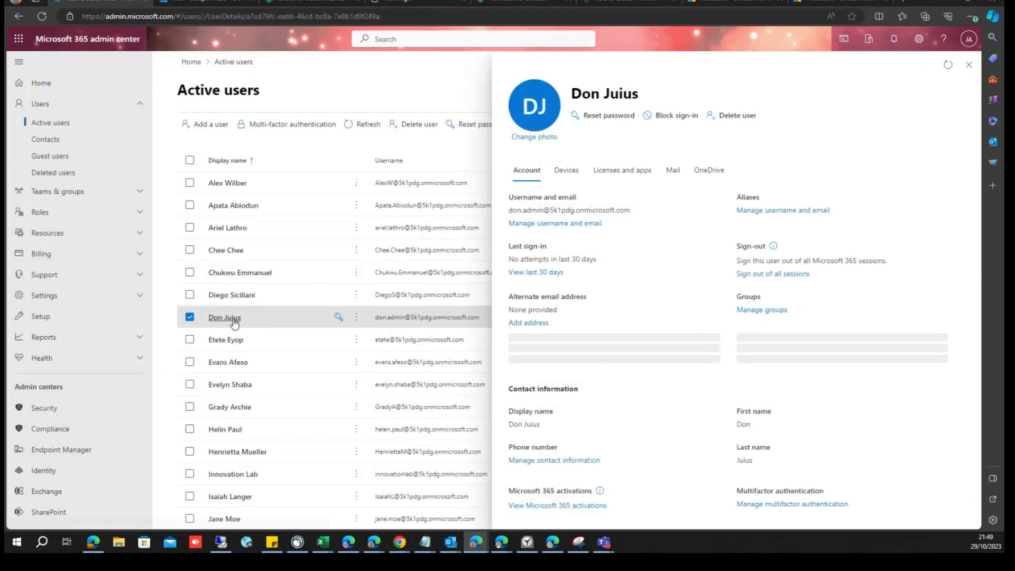
click(679, 115)
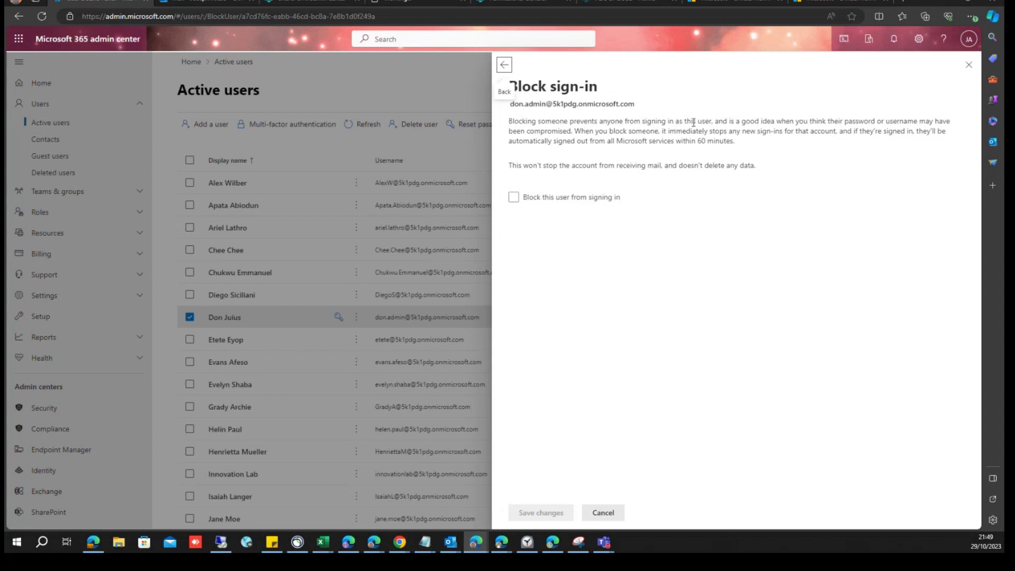
drag(710, 122, 682, 122)
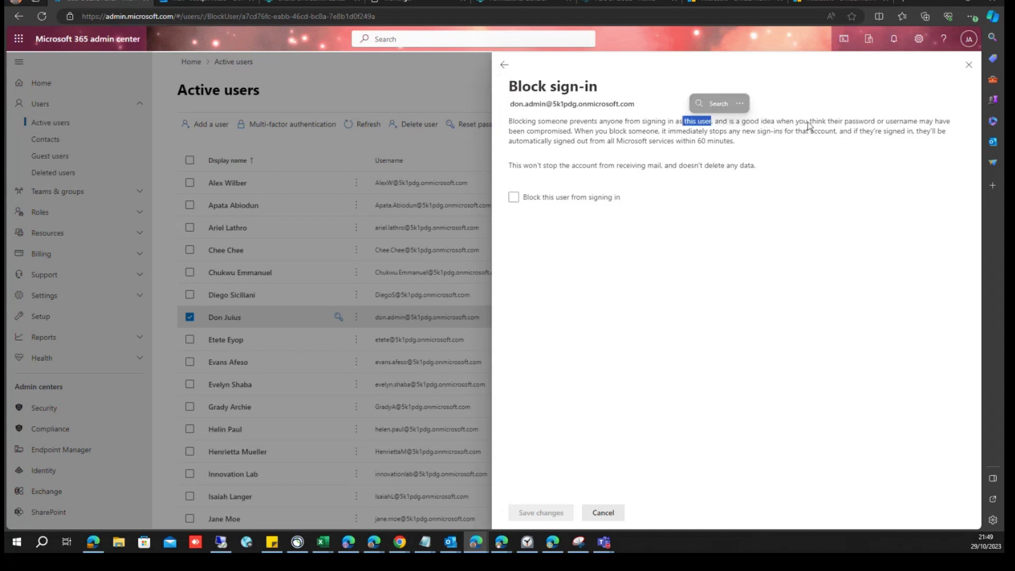
drag(876, 122, 840, 122)
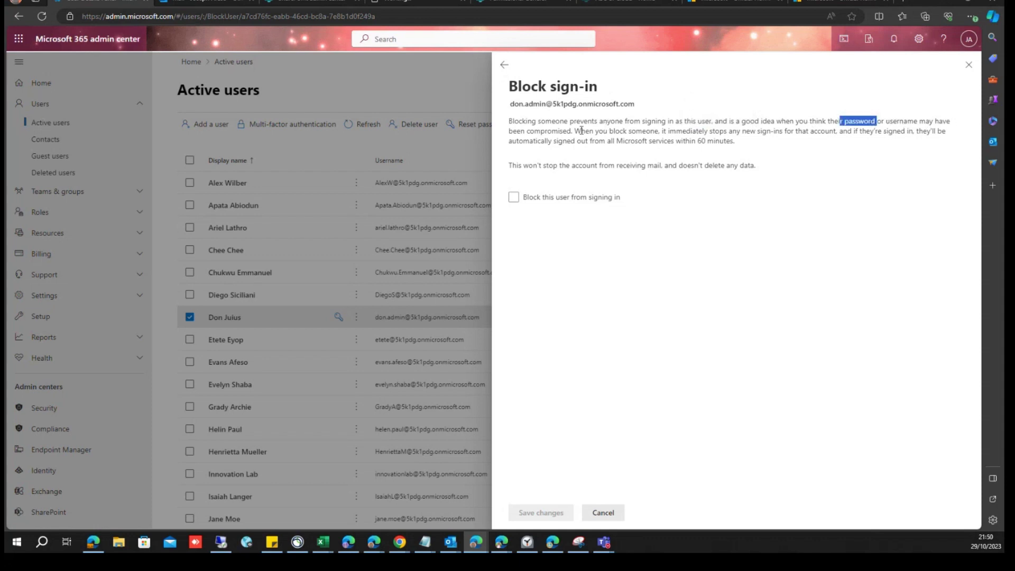
drag(577, 131, 511, 111)
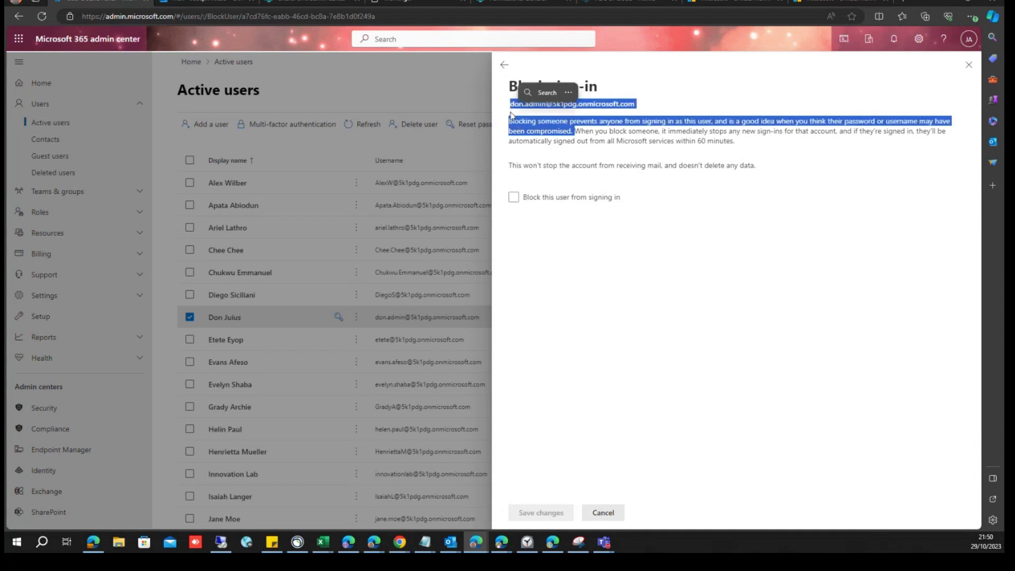
click(596, 141)
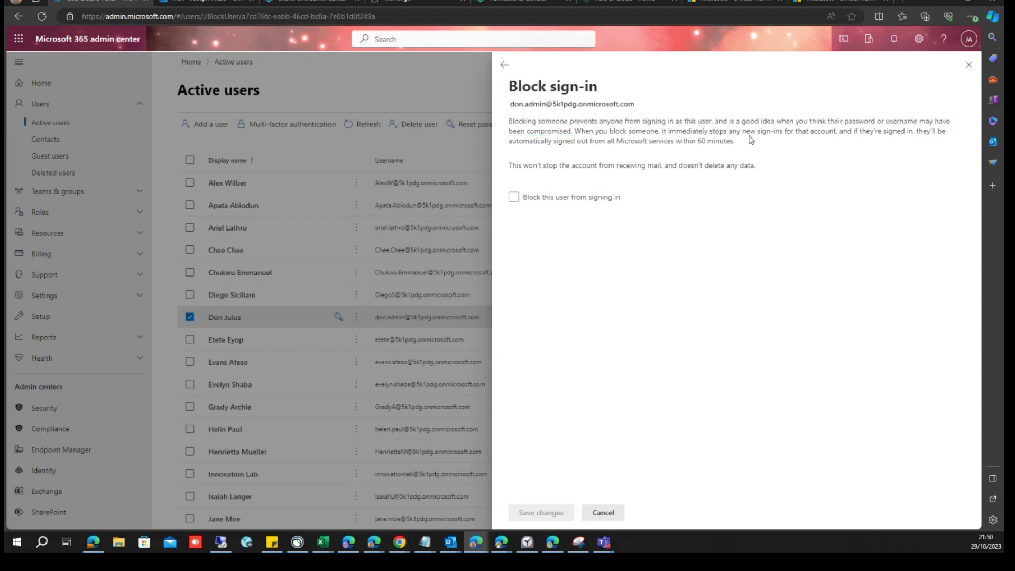
drag(784, 132, 729, 130)
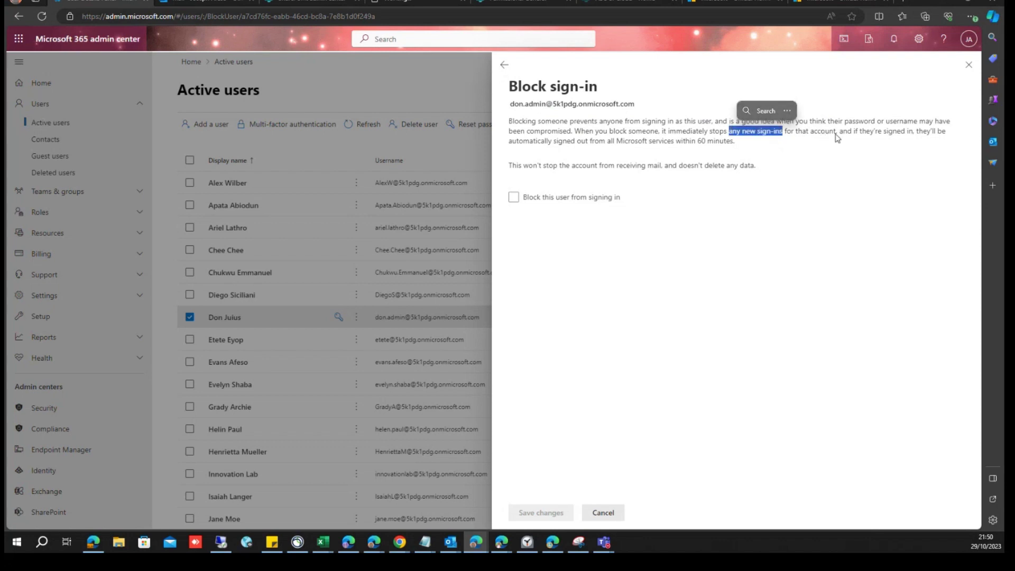
drag(917, 132, 840, 128)
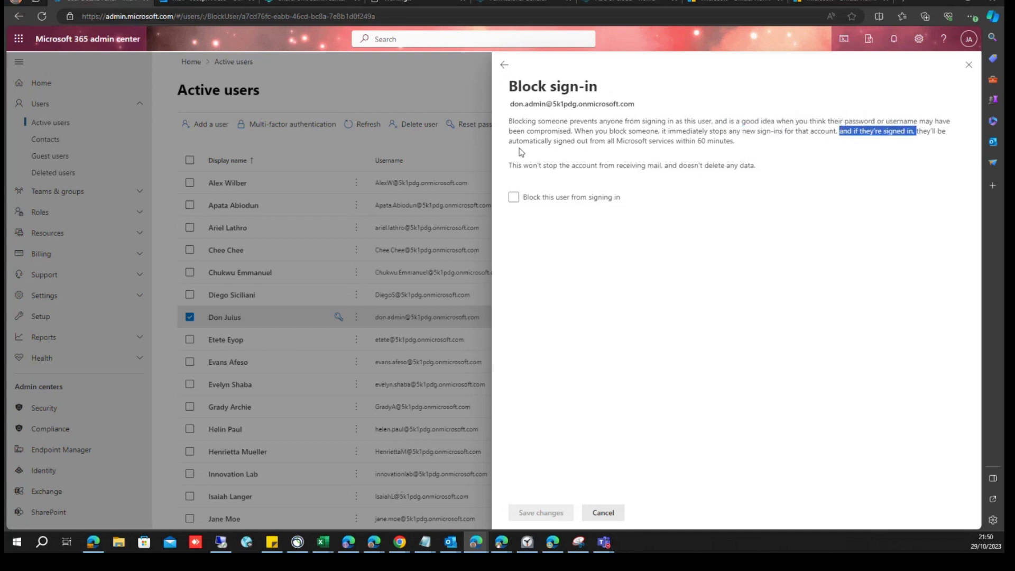
drag(599, 142, 546, 143)
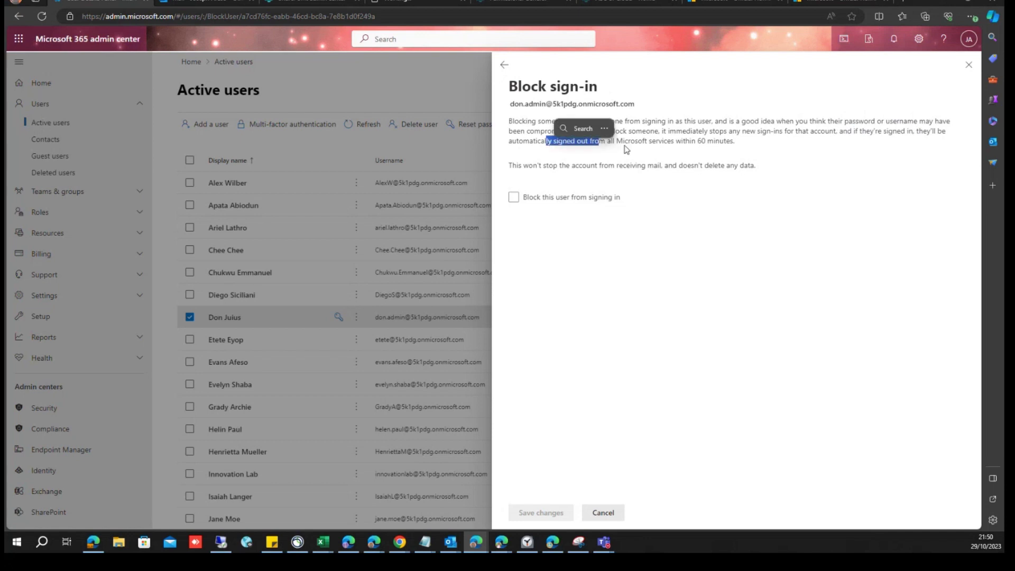
drag(734, 141, 669, 138)
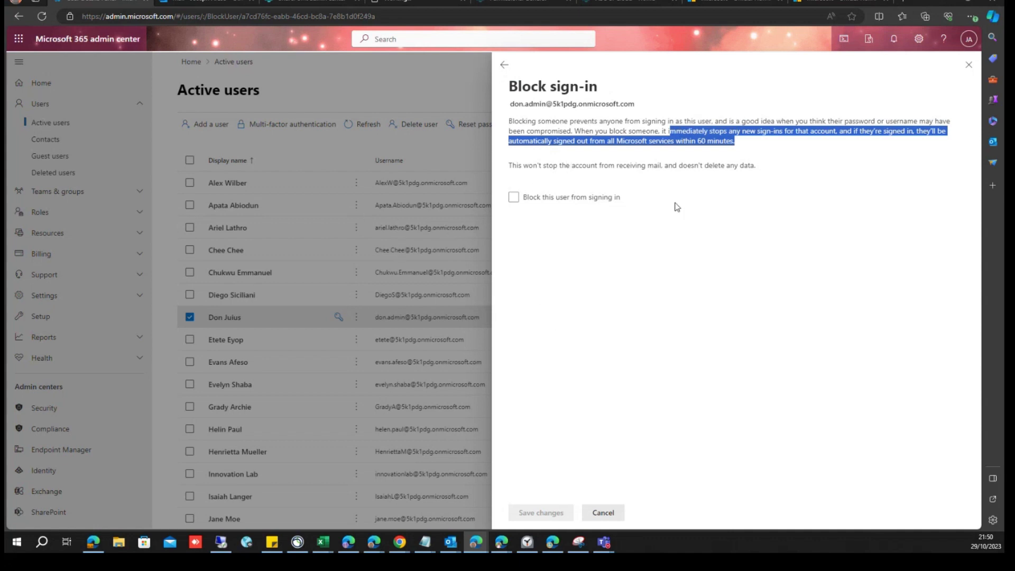
click(702, 153)
drag(702, 140, 691, 141)
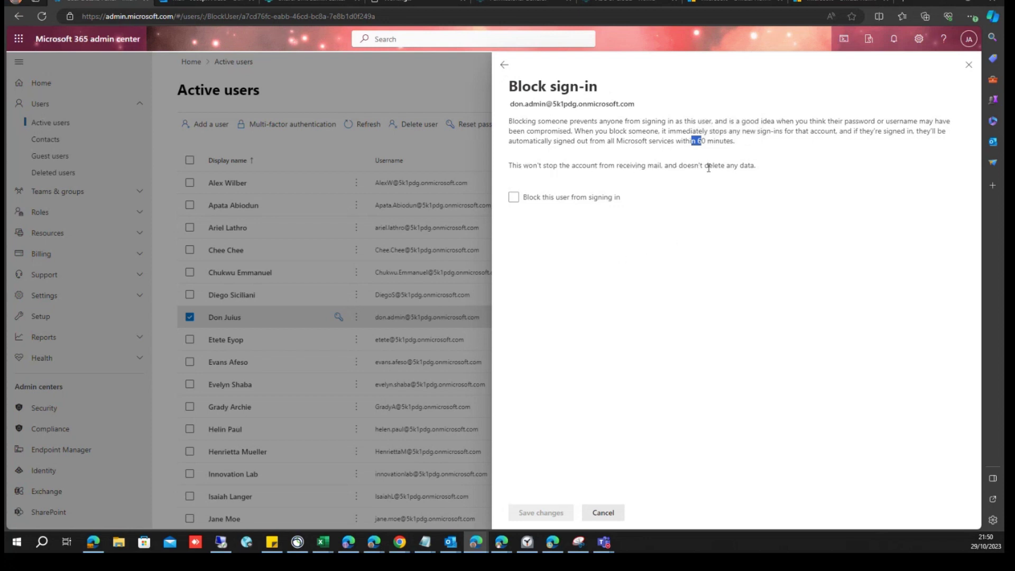
- Block this user from signing in, save the change, and return to the account details
click(519, 197)
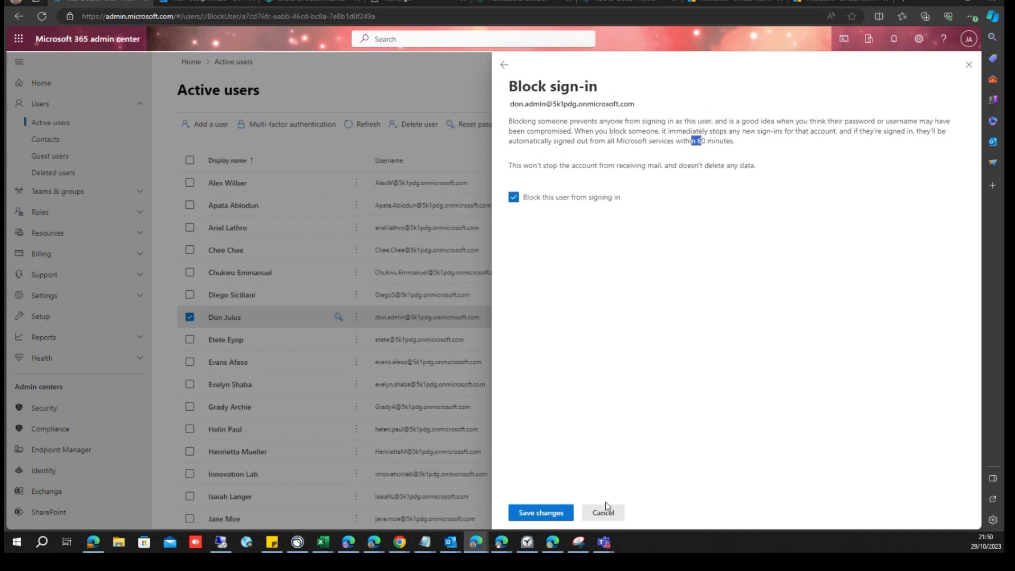
click(542, 514)
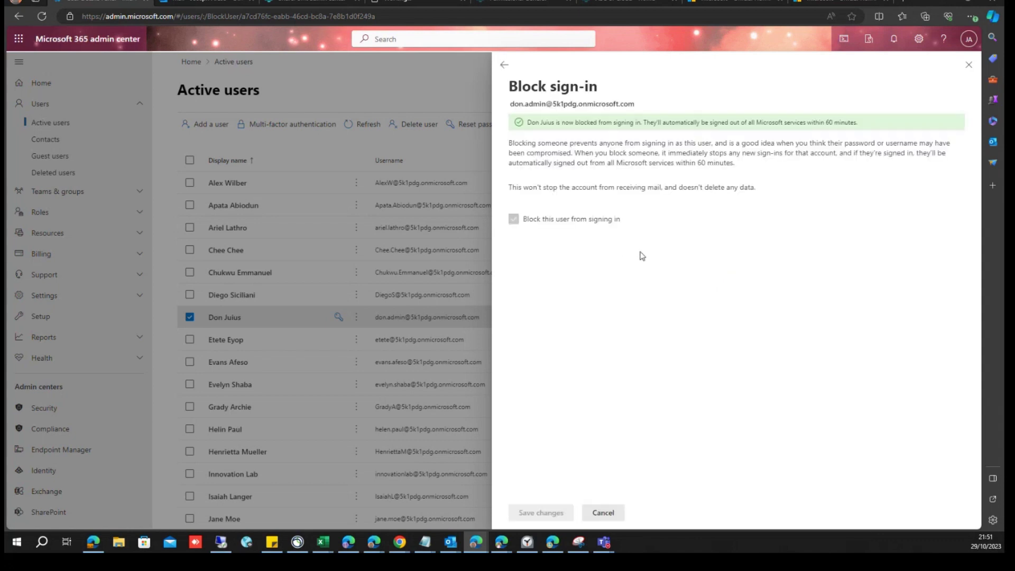
click(603, 512)
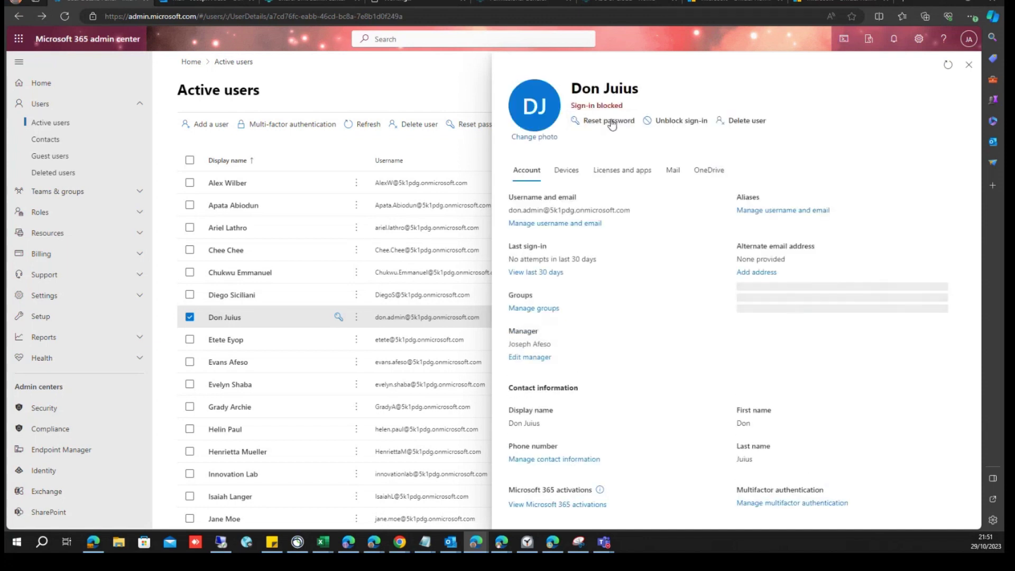
- Reset the blocked user's password with the default options and copy the username and the temporary password
click(608, 121)
click(551, 507)
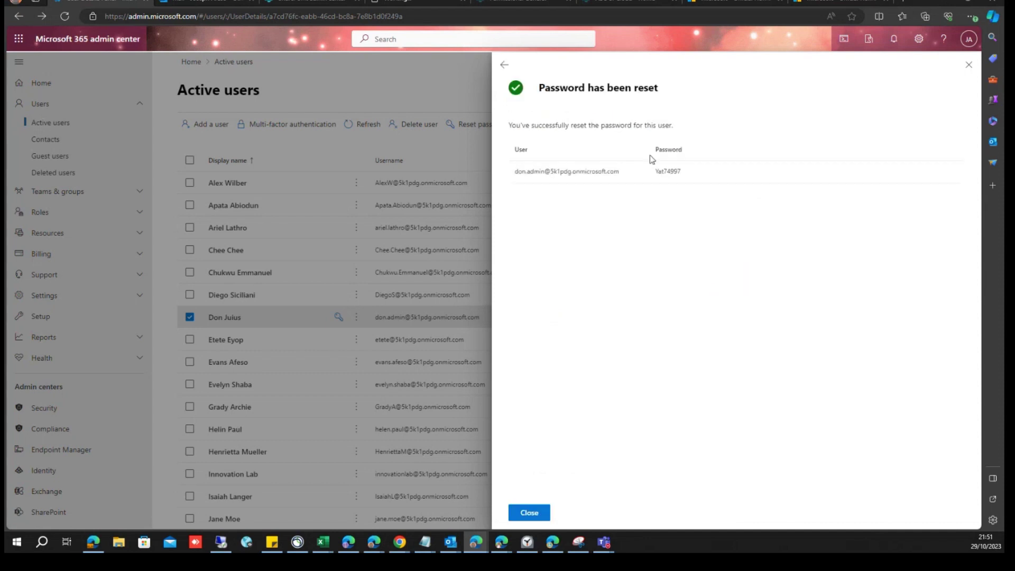
drag(619, 171, 513, 185)
key(super+c)
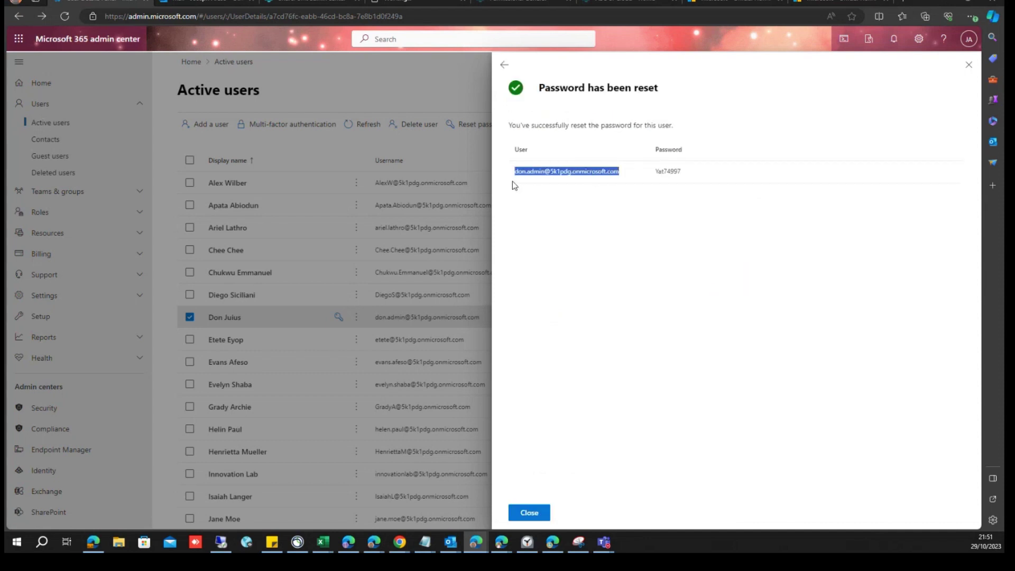
double_click(672, 170)
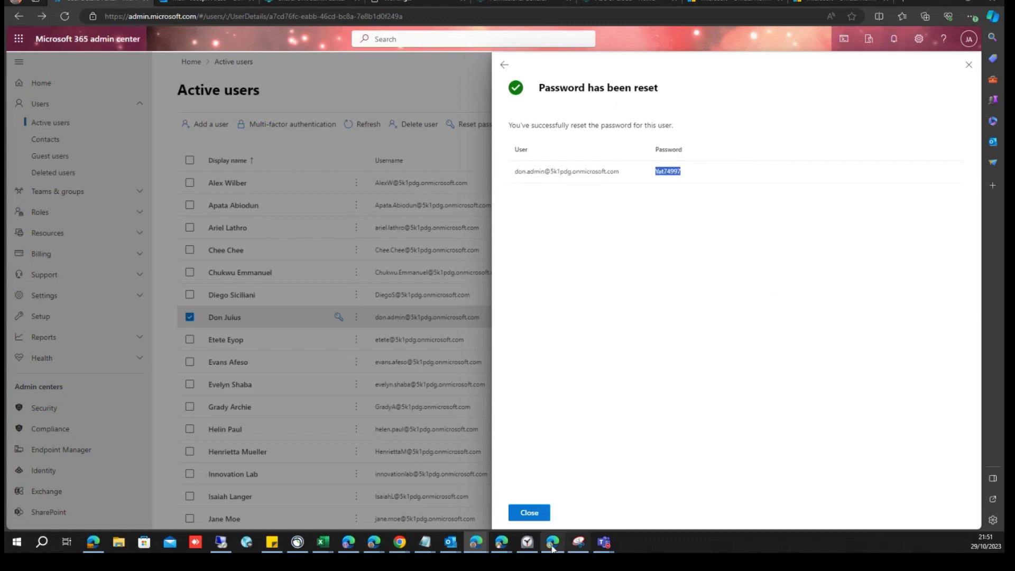
- Open a new InPrivate browser window and go to office.com
mouse_move(552, 546)
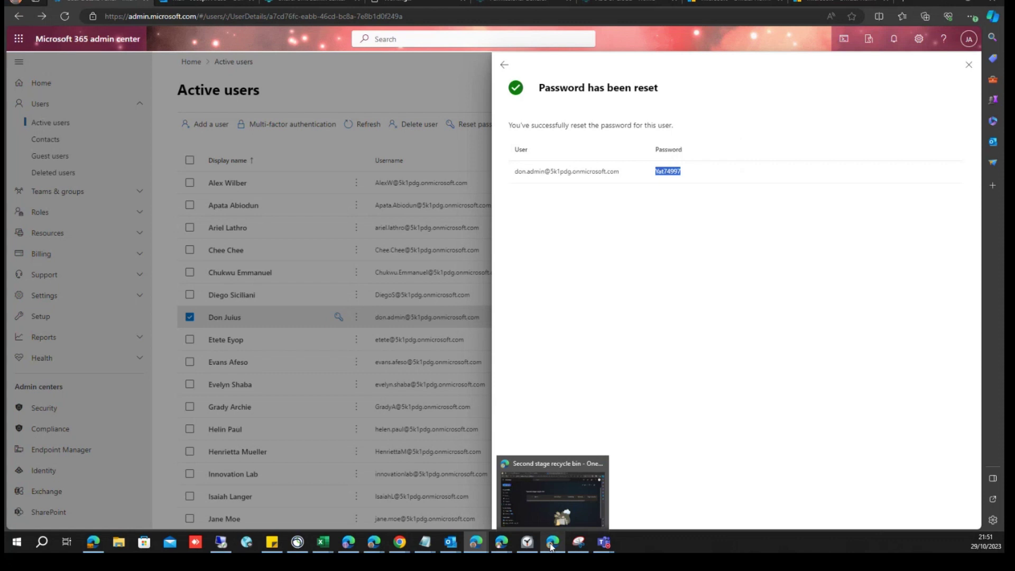
mouse_move(478, 541)
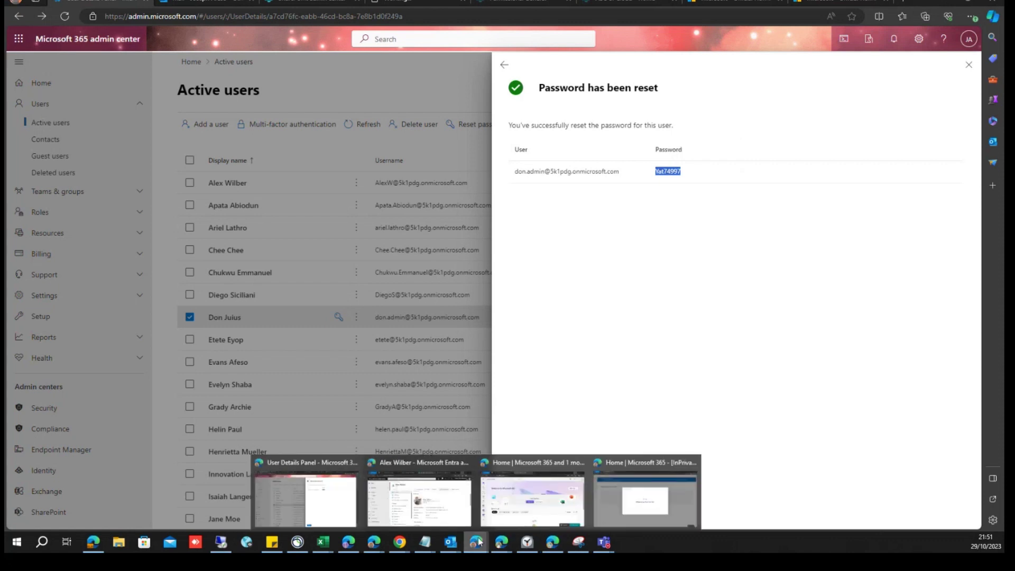
click(968, 17)
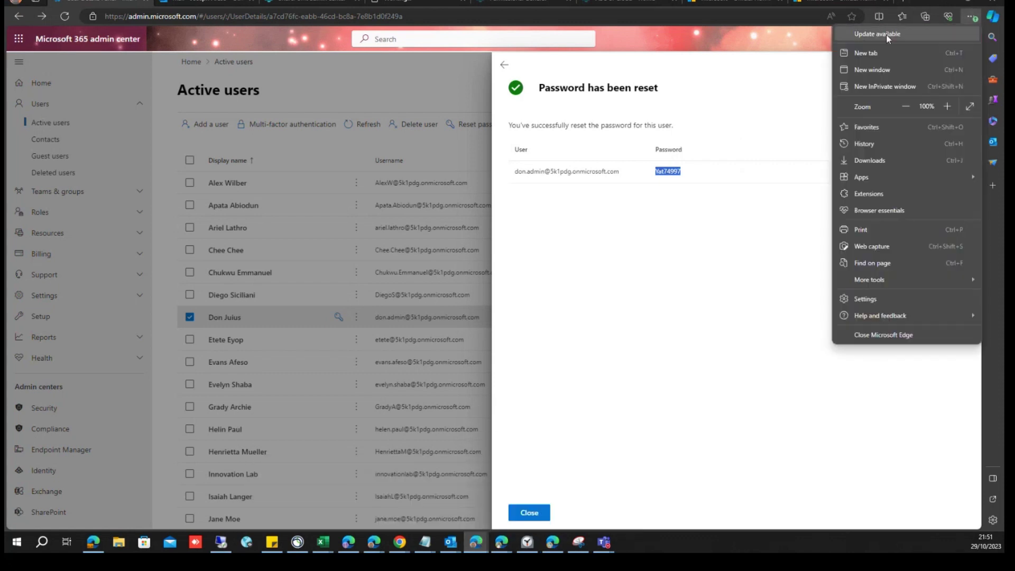
click(859, 86)
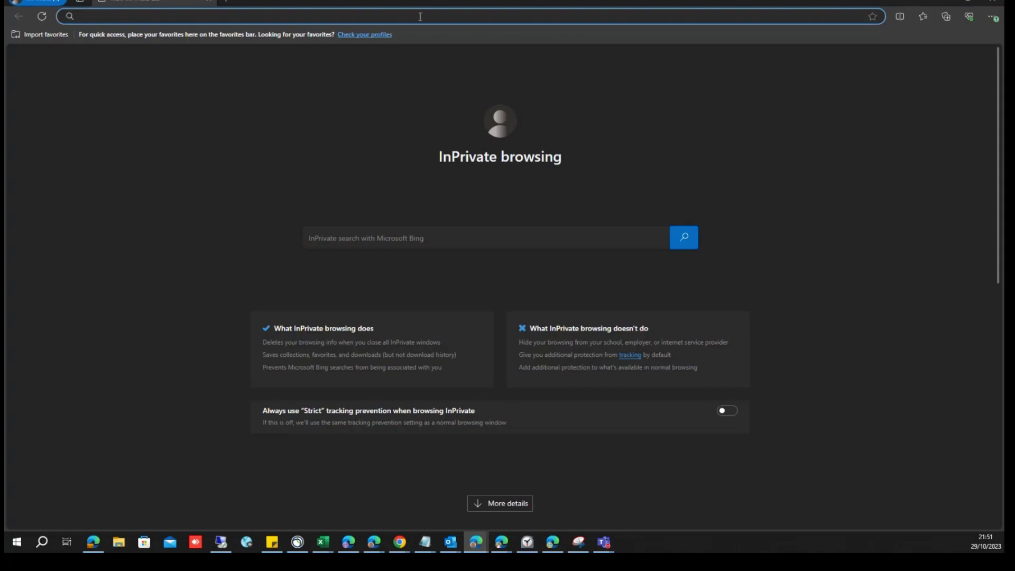
text(office.com)
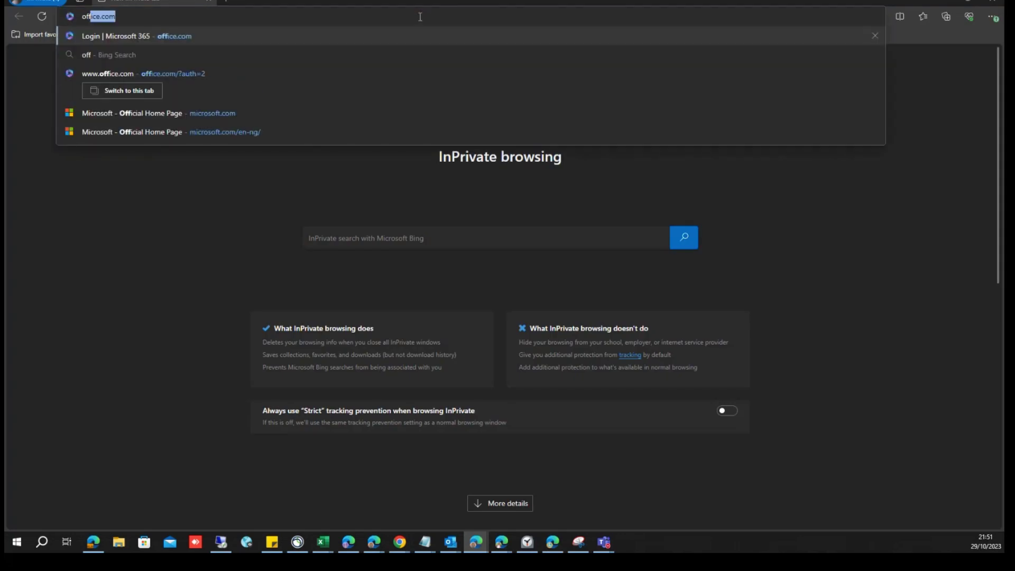
key(Return)
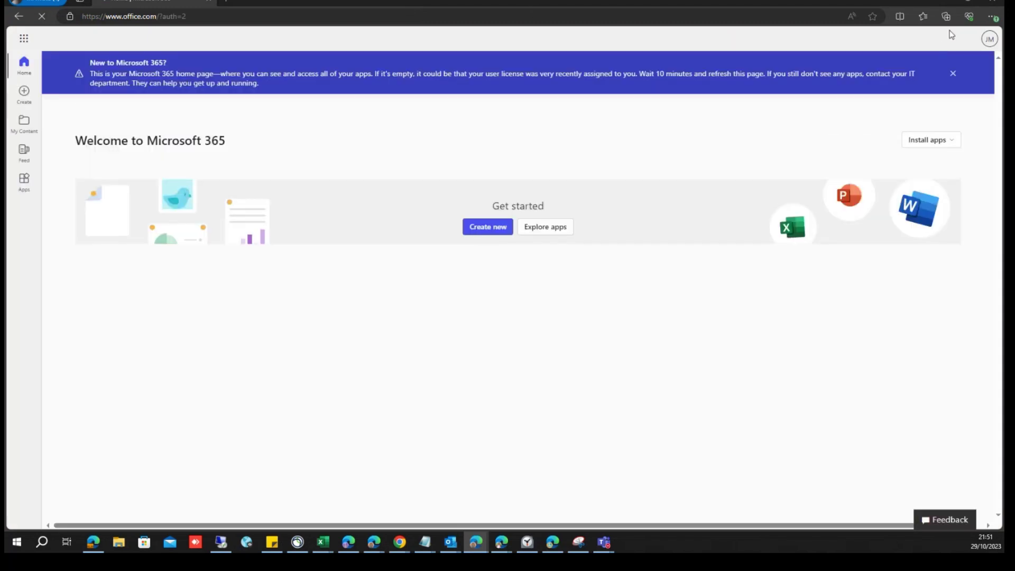
- Try to sign in with a different account using the blocked user's username and temporary password, and highlight the resulting message
click(989, 39)
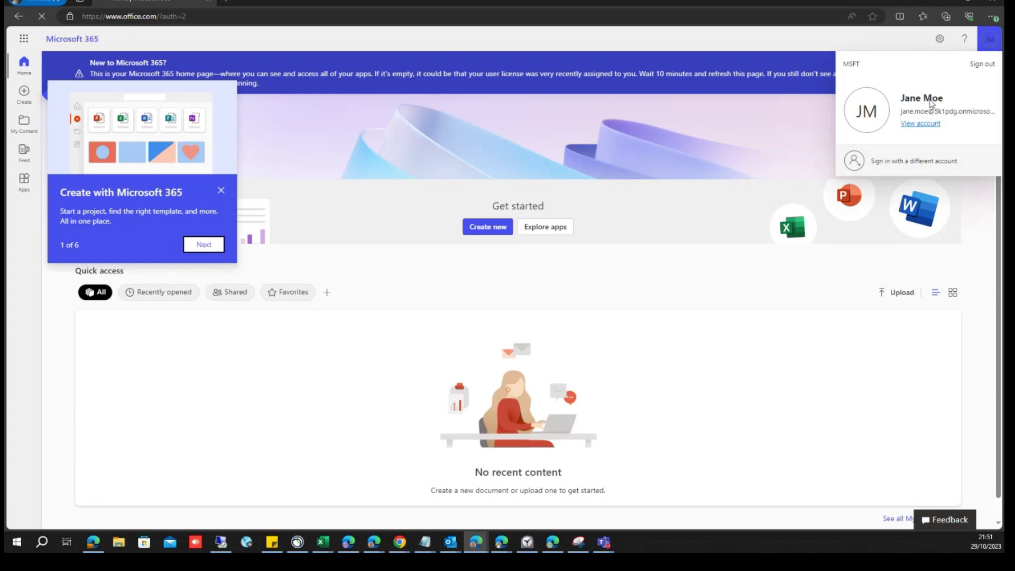
click(897, 164)
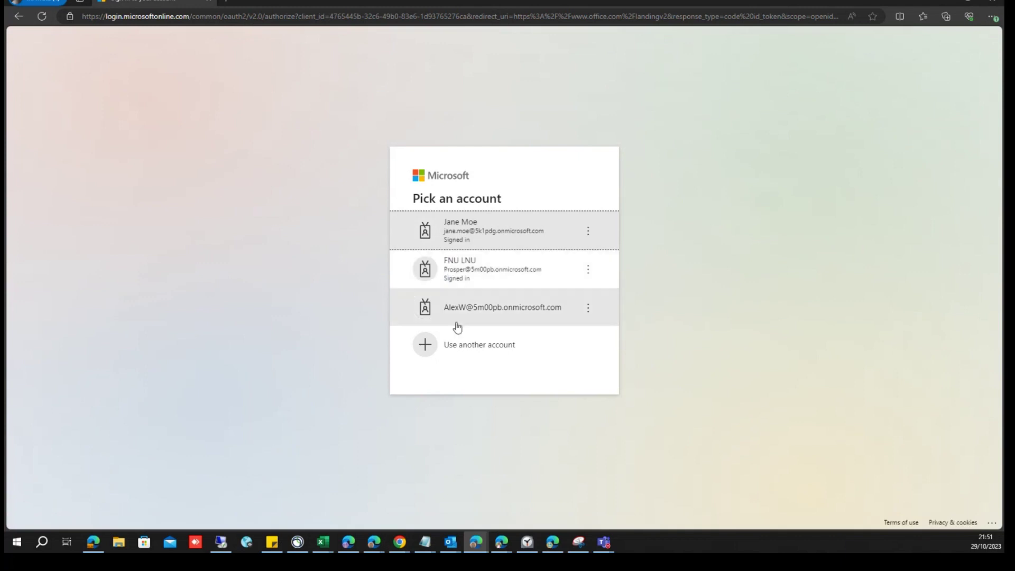
click(454, 345)
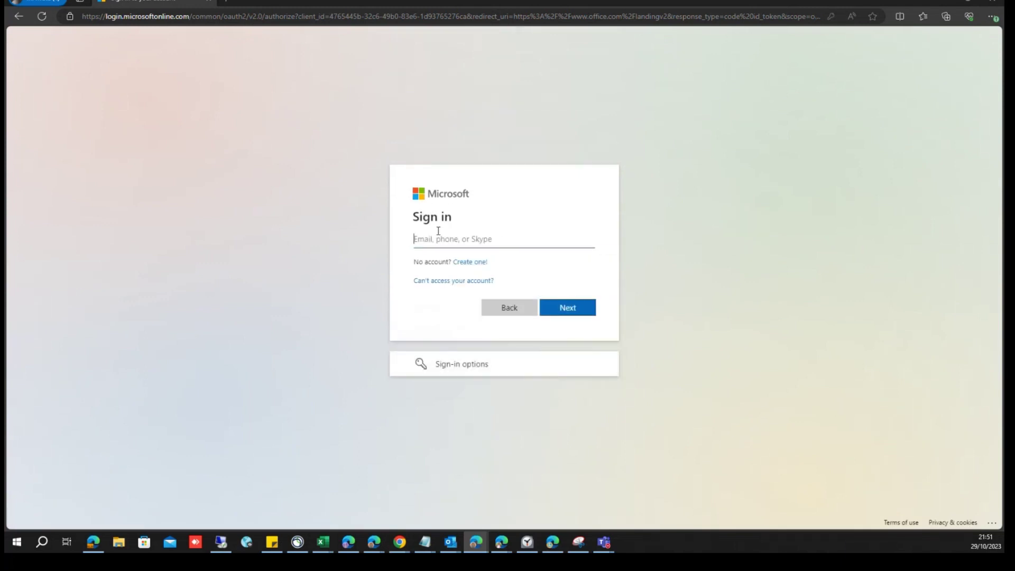
key(super+v)
click(476, 317)
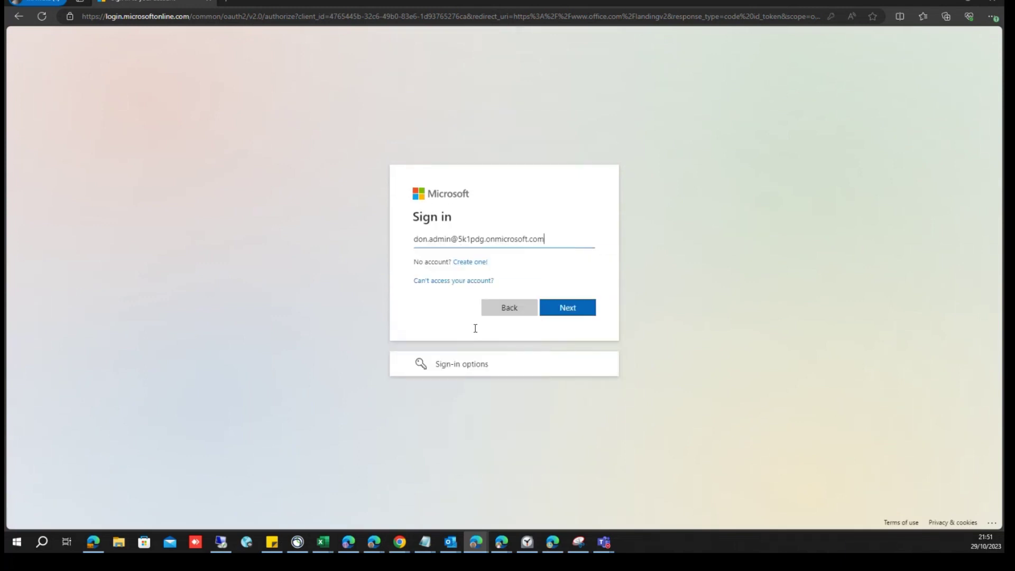
click(556, 317)
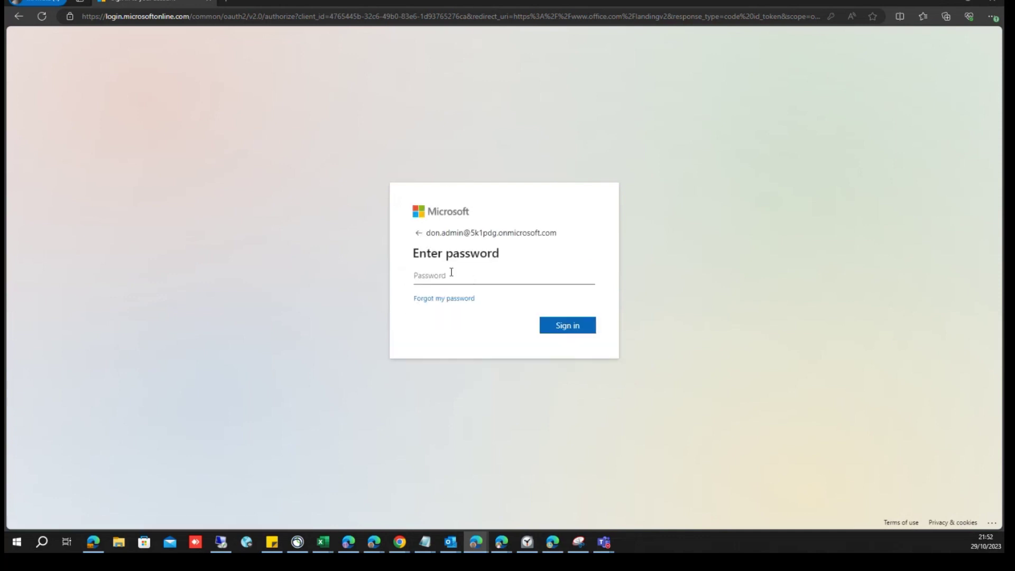
key(super+v)
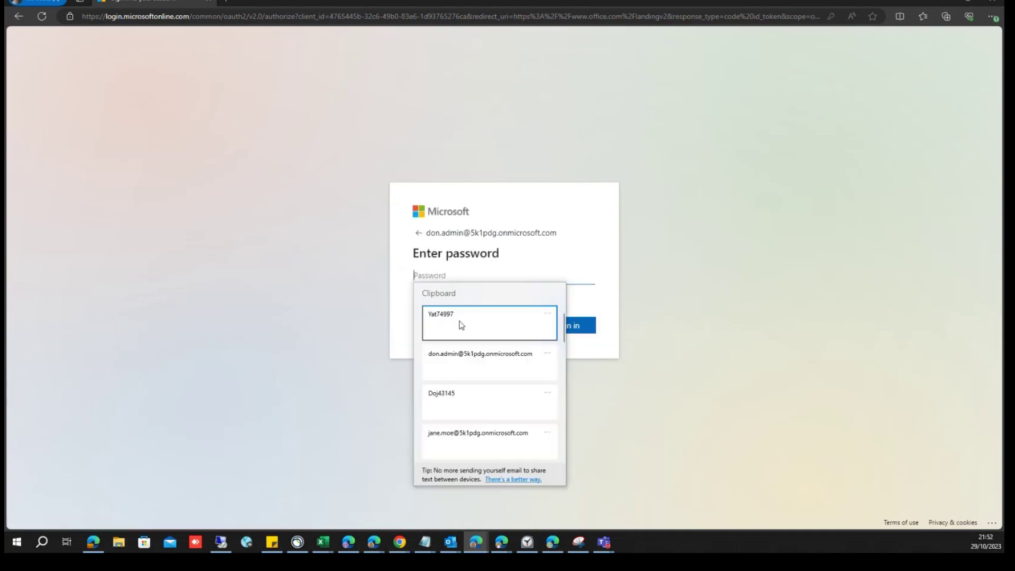
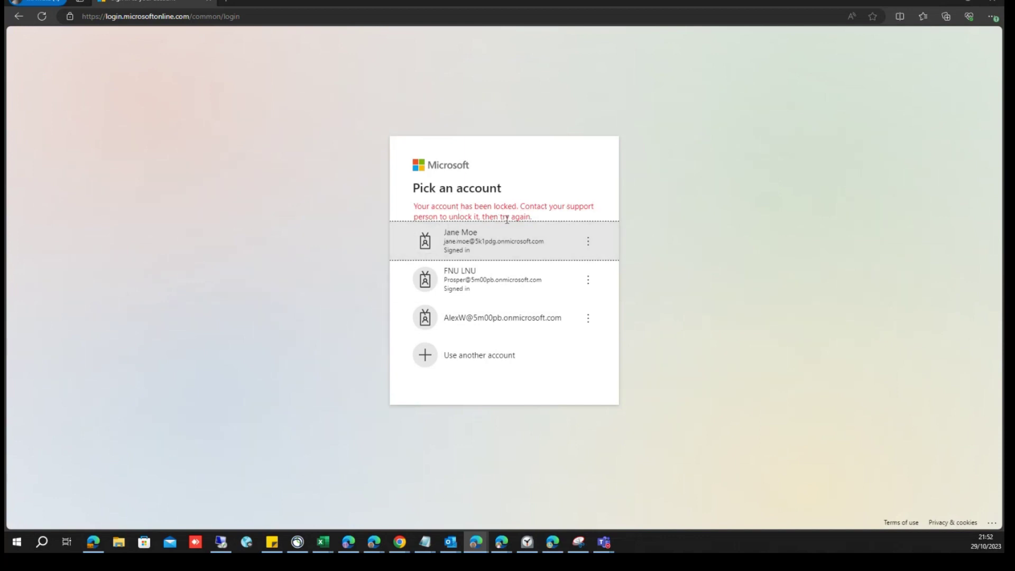
drag(533, 218, 411, 206)
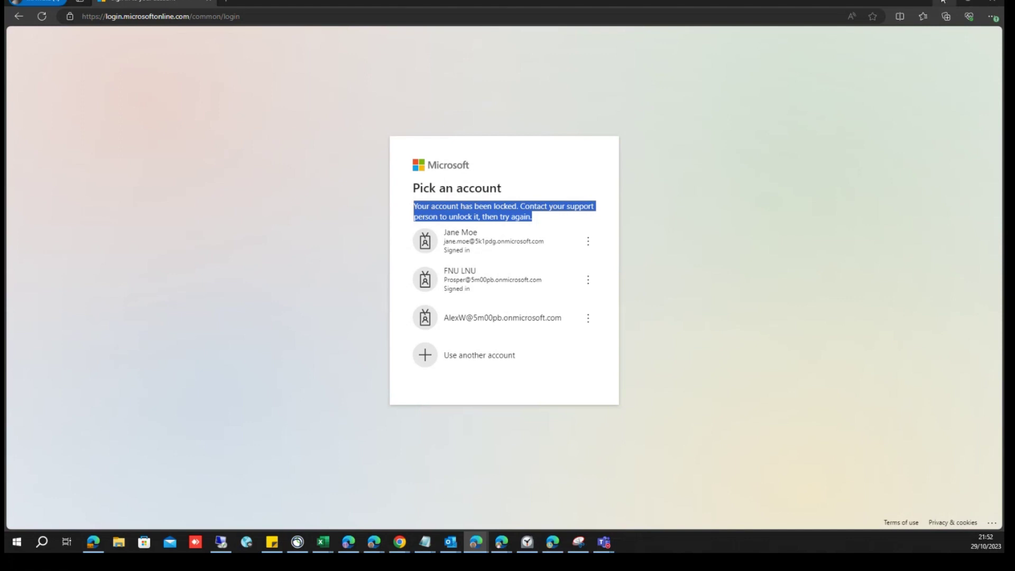
- Return to Microsoft 365 with a signed-in account, check its profile, switch to the other signed-in account, and postpone its multifactor authentication setup
click(540, 230)
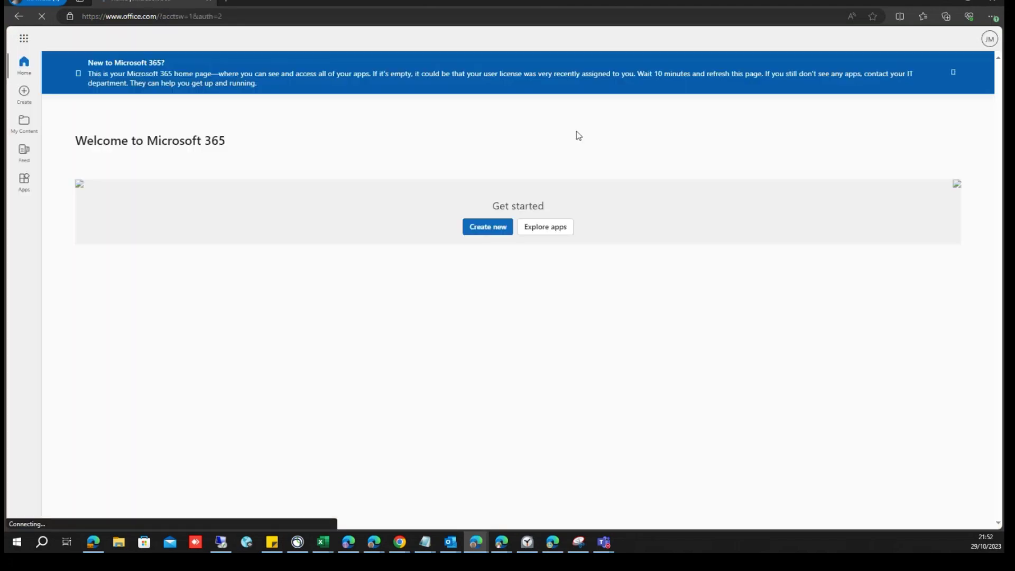
click(987, 42)
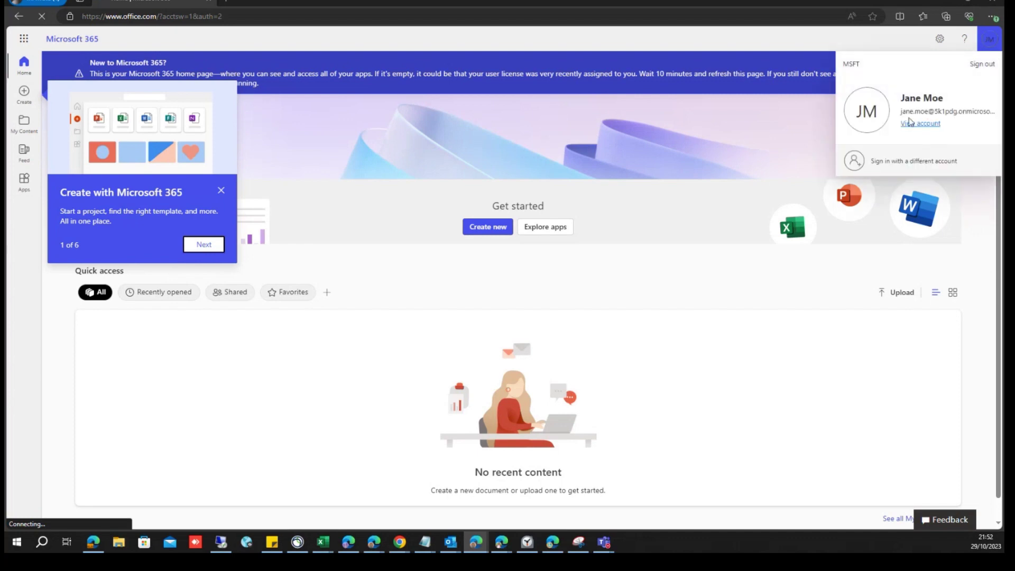
drag(900, 99, 957, 101)
click(983, 64)
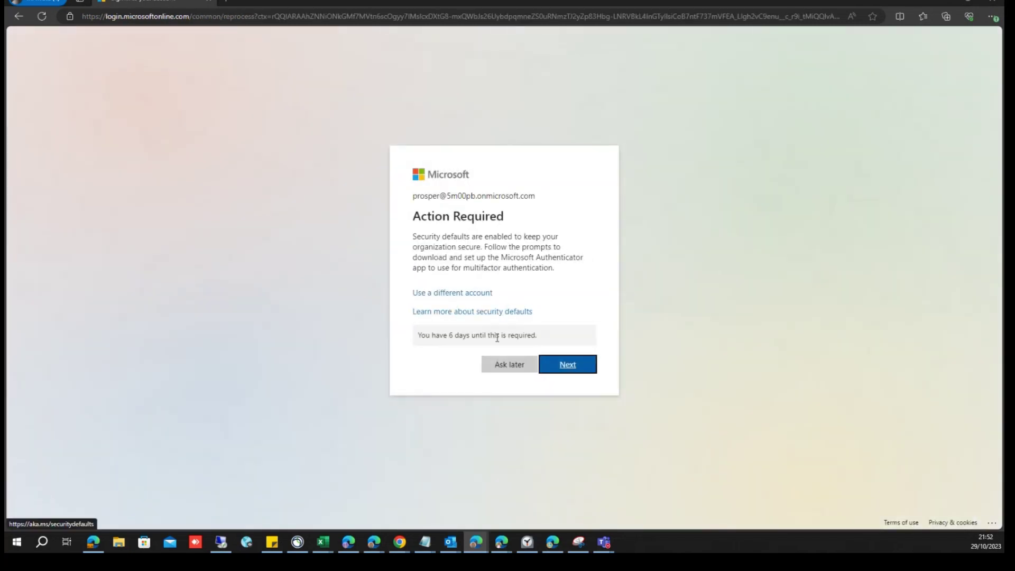
click(509, 364)
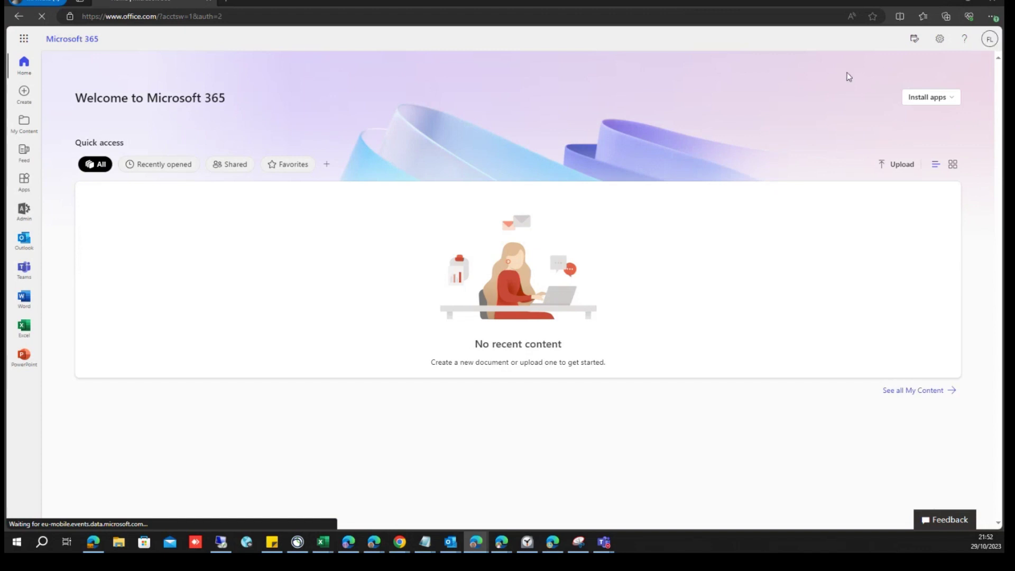
- Try again to sign in with a different account, entering the blocked user's username and temporary password
click(992, 46)
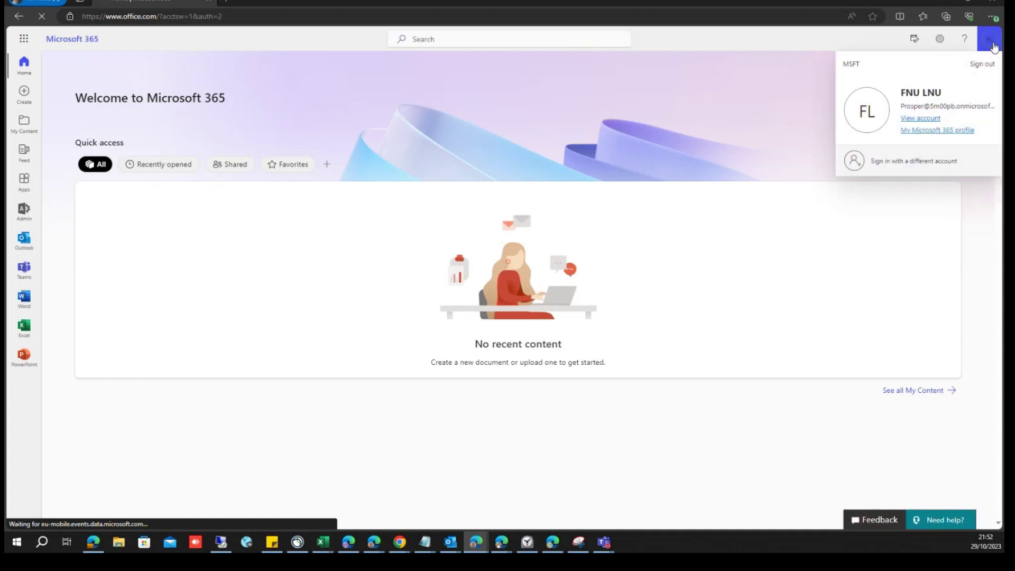
click(907, 162)
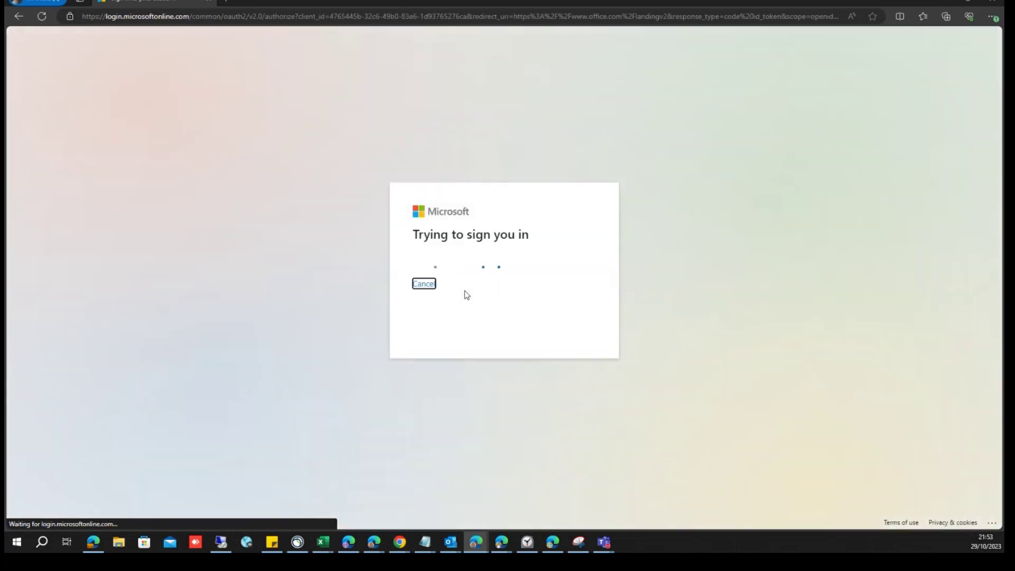
click(463, 348)
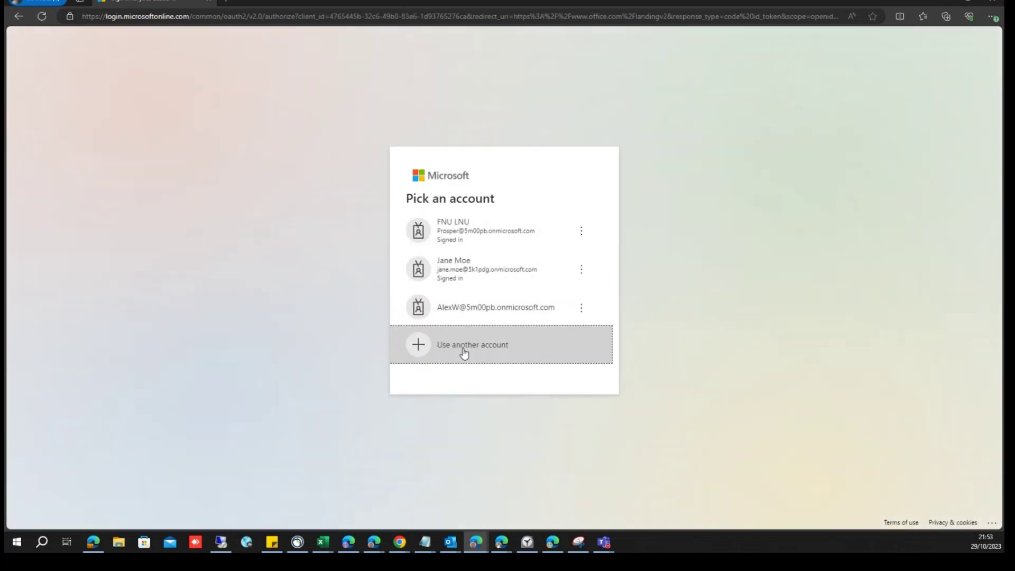
key(super+v)
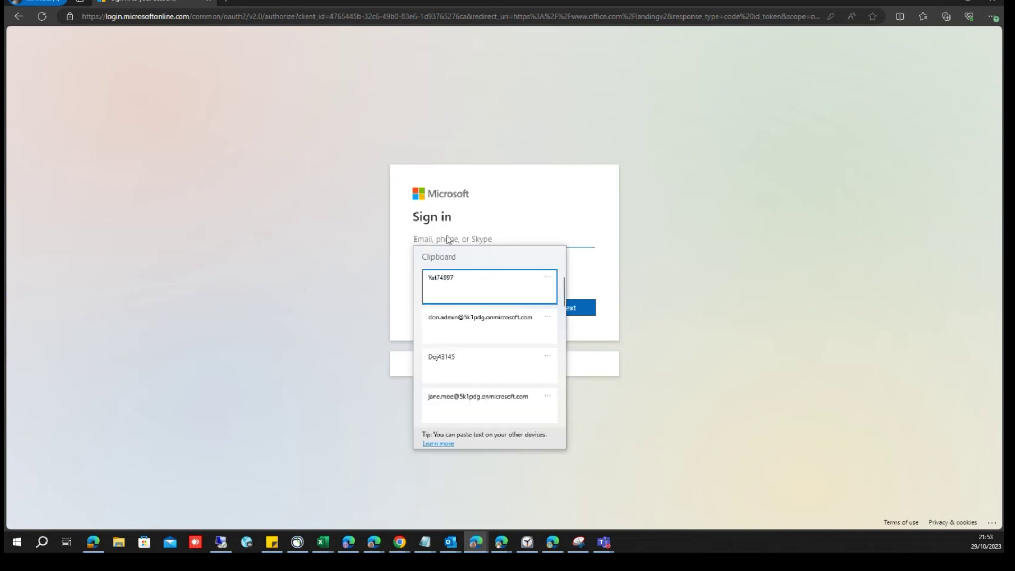
click(460, 319)
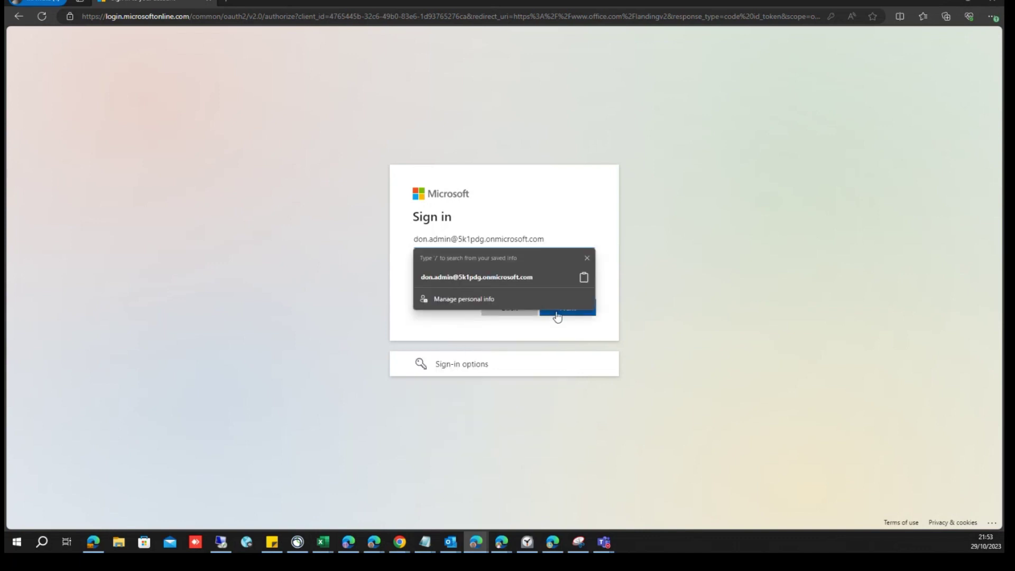
click(557, 317)
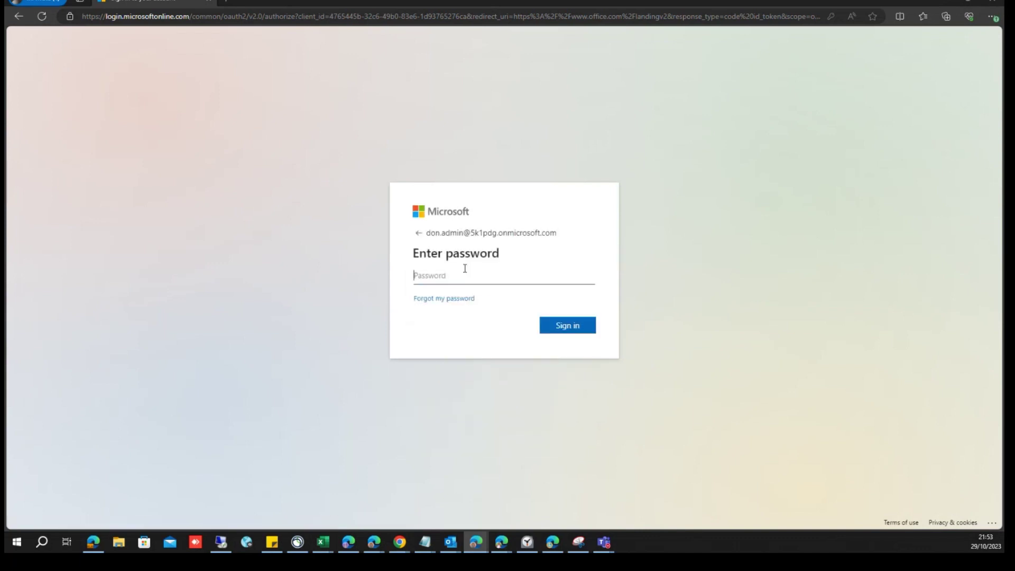
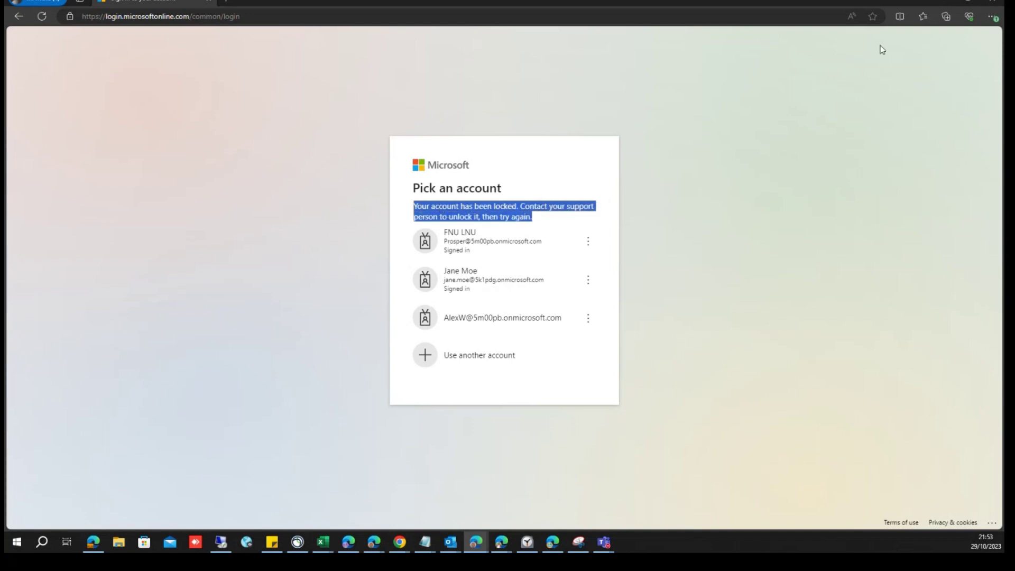
- Return to the admin center, close the password reset confirmation, unblock sign-in for the blocked user, and save the change
click(950, 3)
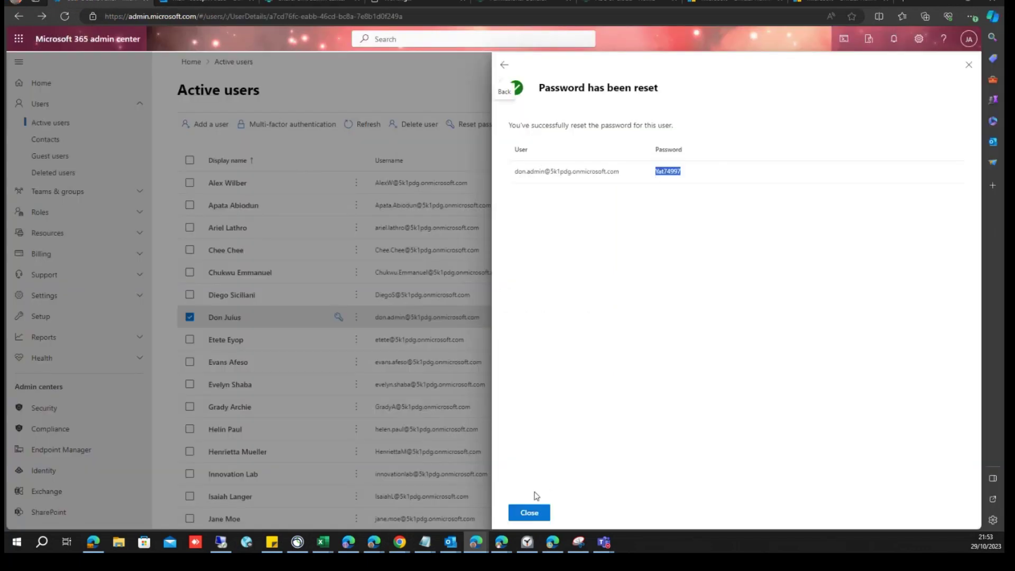
click(529, 512)
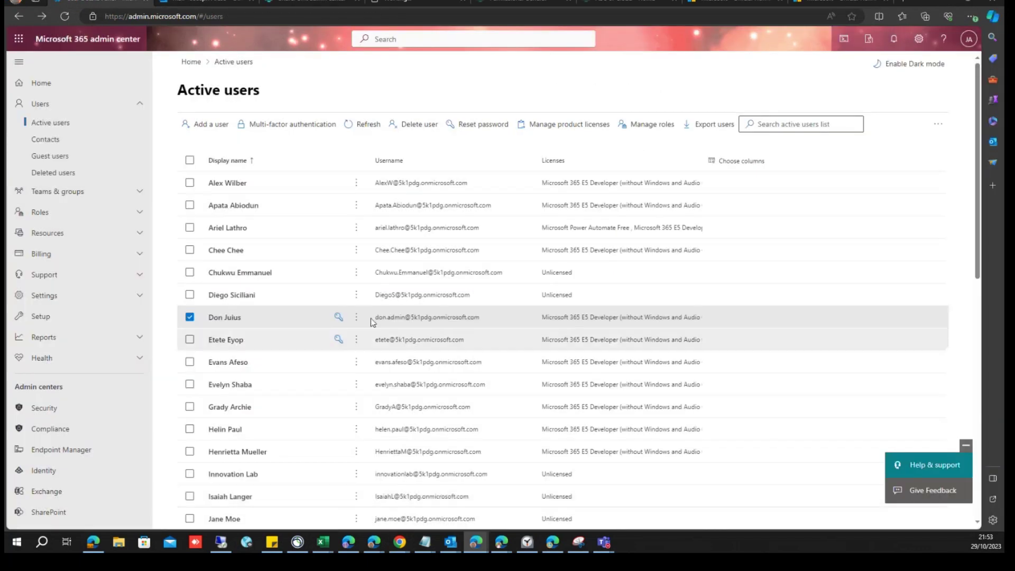
click(220, 320)
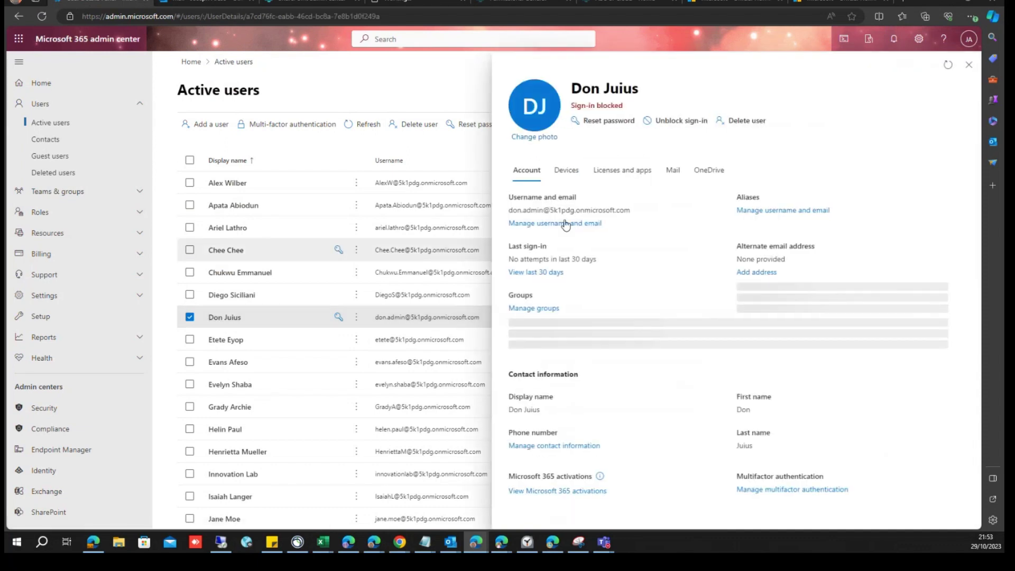
click(672, 122)
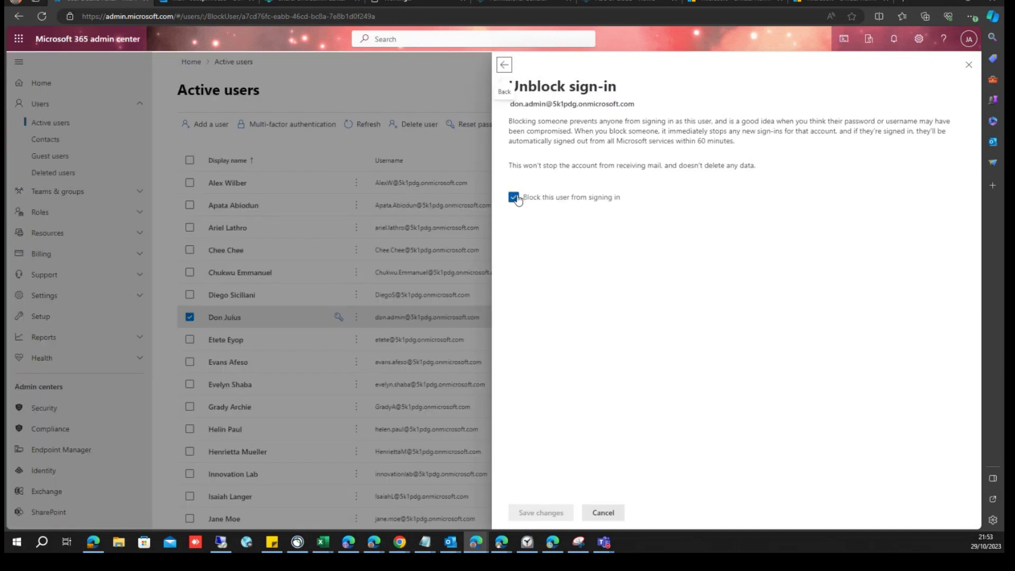
click(514, 198)
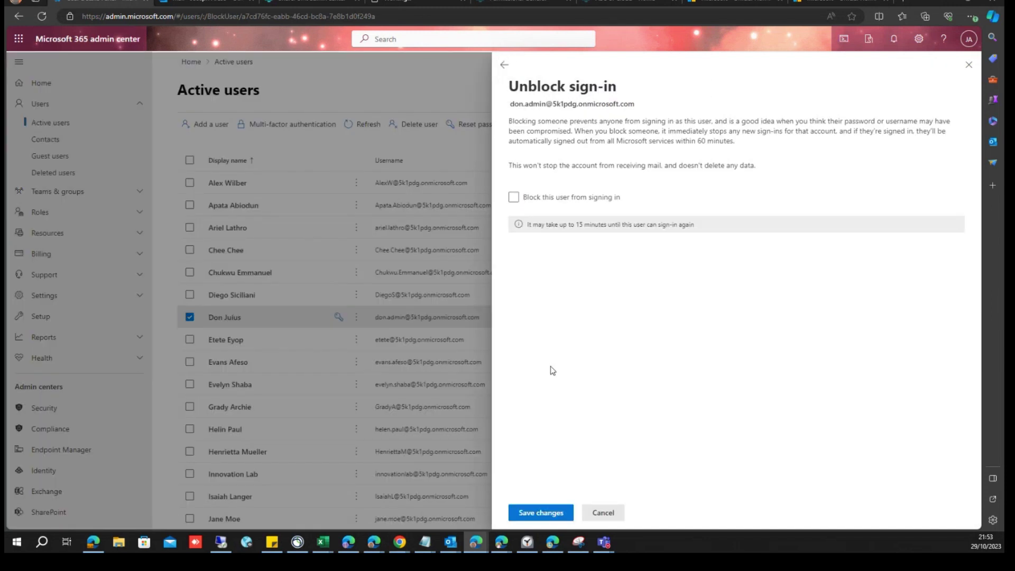
click(534, 513)
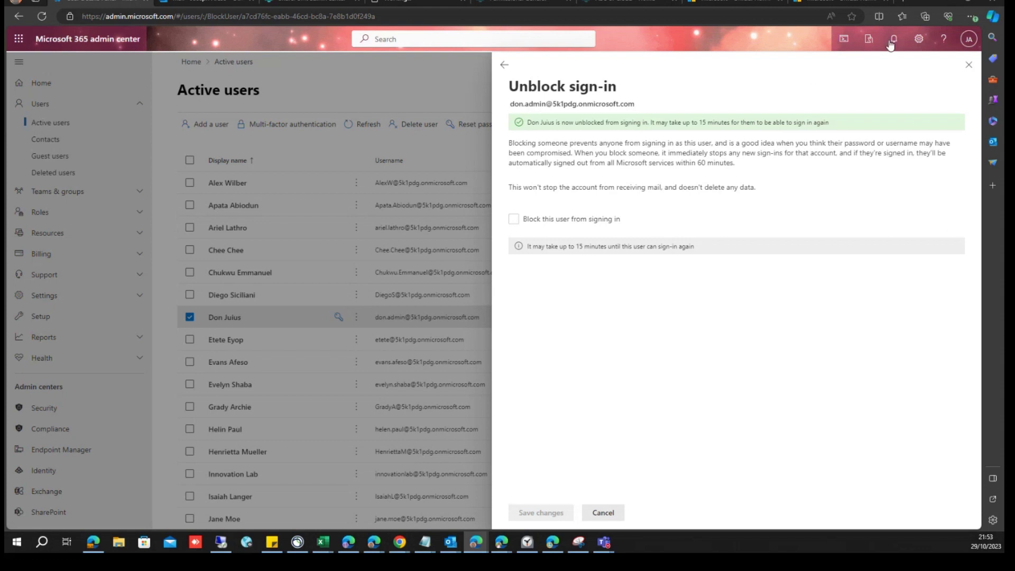
- Open a new InPrivate browser window and load office.com
click(968, 17)
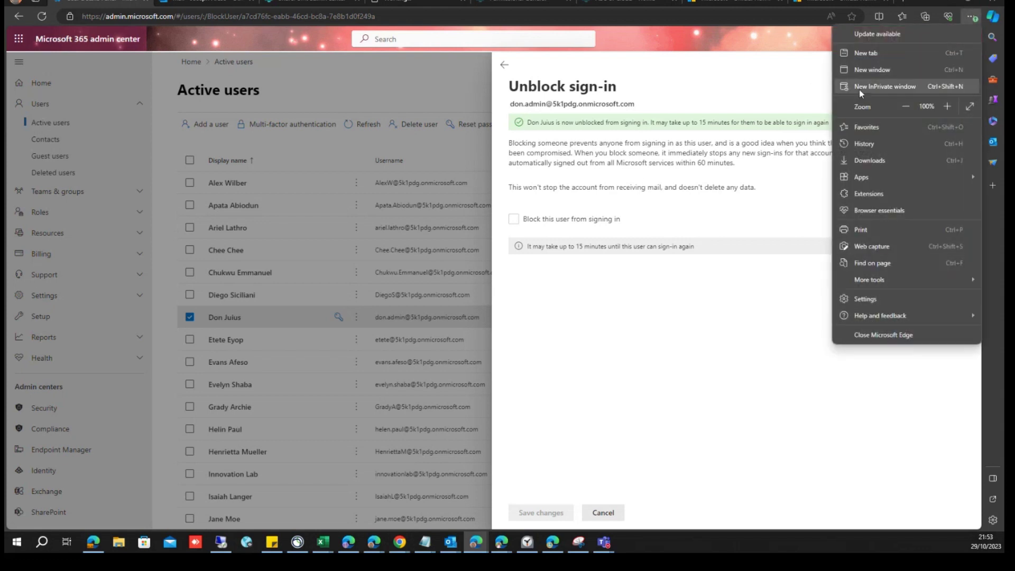
click(884, 86)
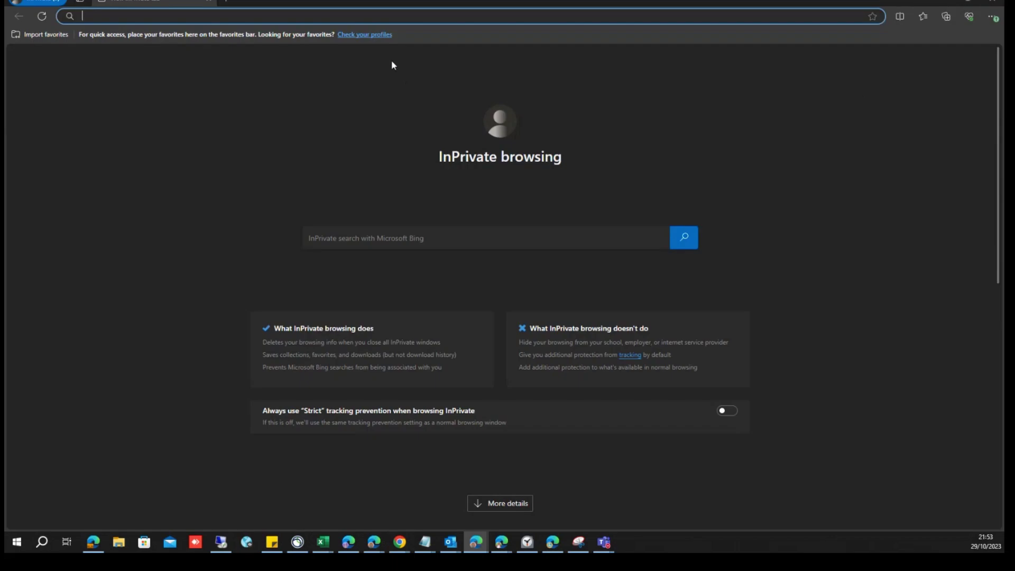
text(office.com)
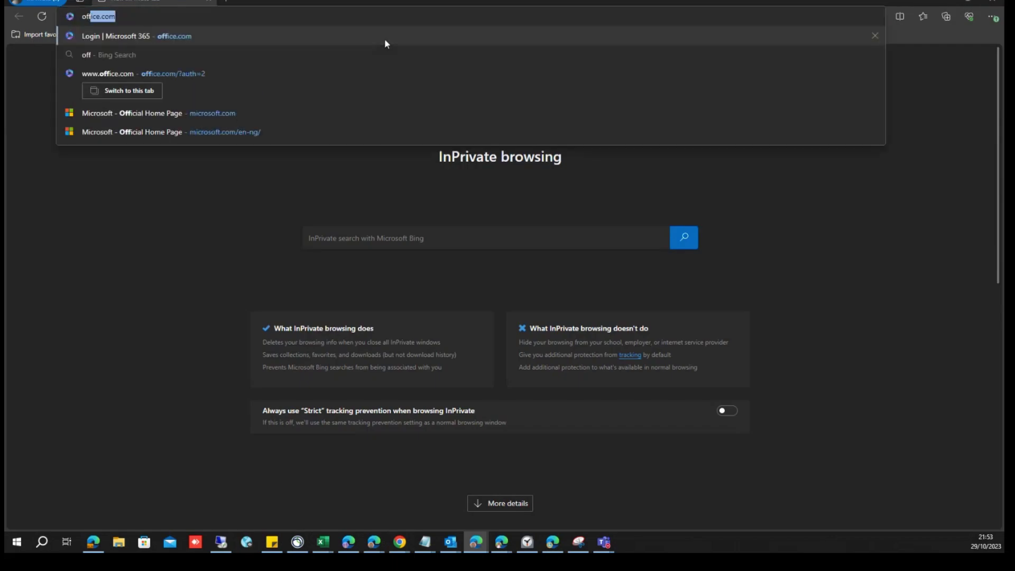
key(Return)
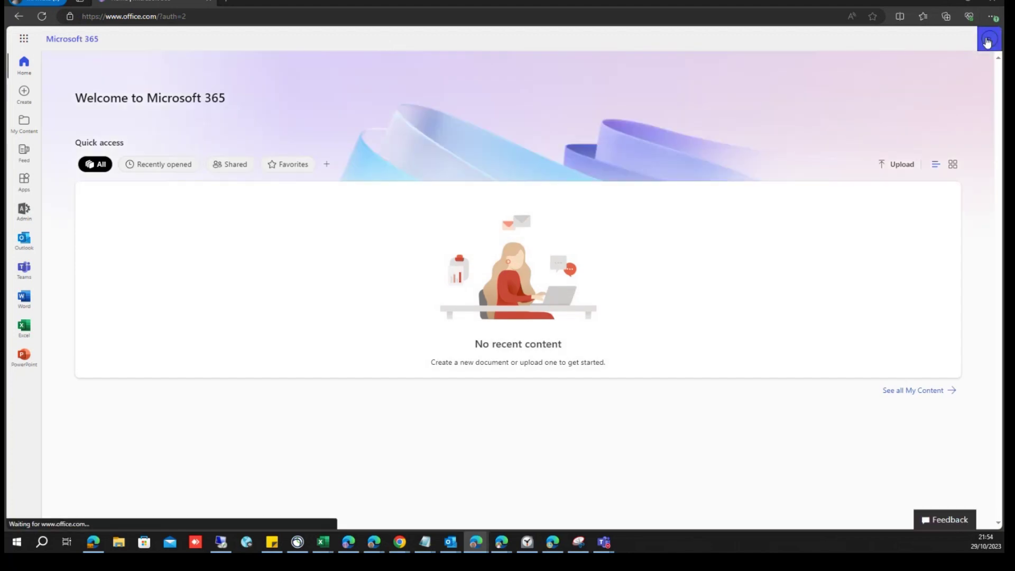
- Sign in to Microsoft 365 with a different account, entering the unblocked user's username and temporary password
click(987, 42)
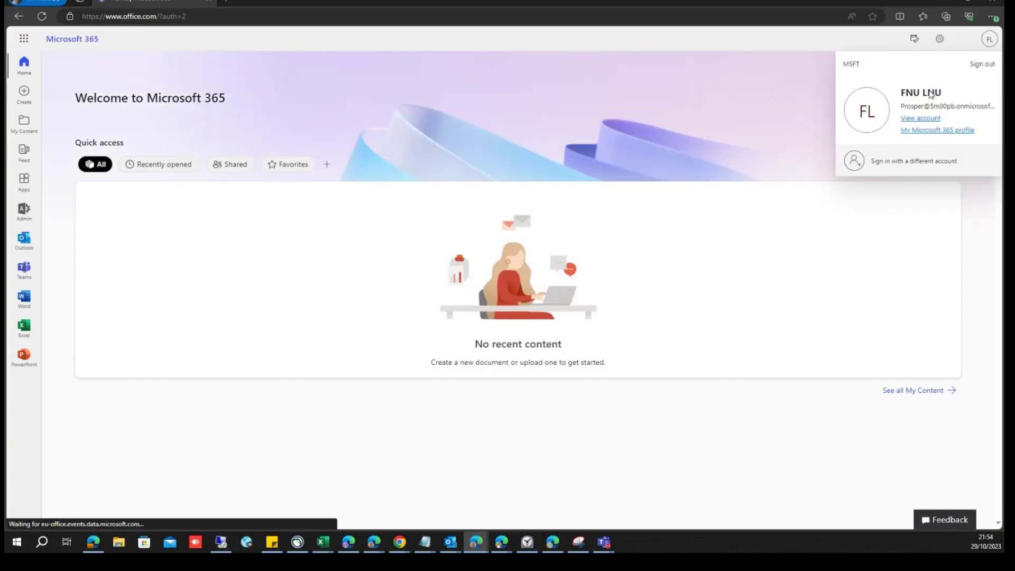
click(887, 162)
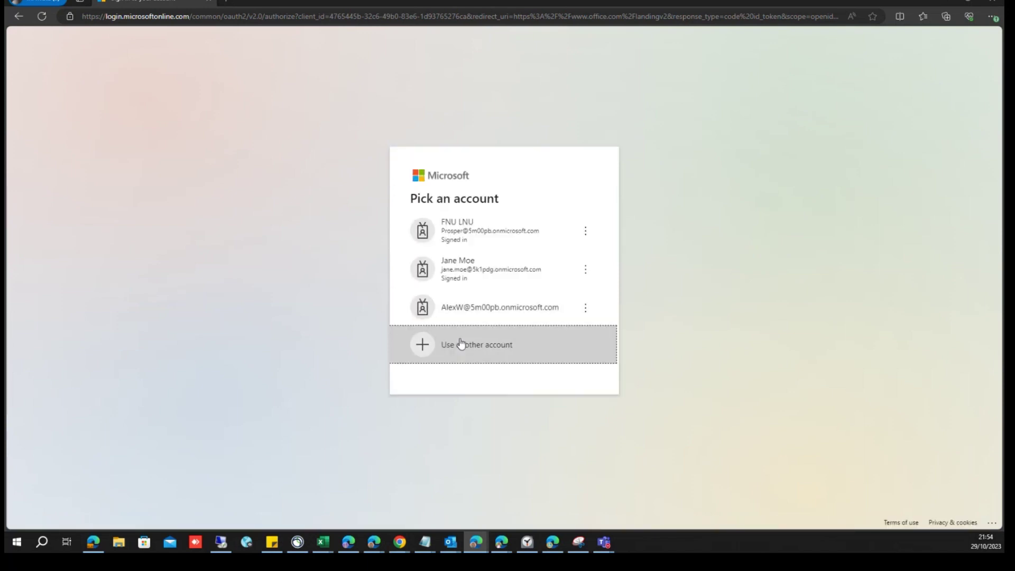
click(461, 344)
key(super+v)
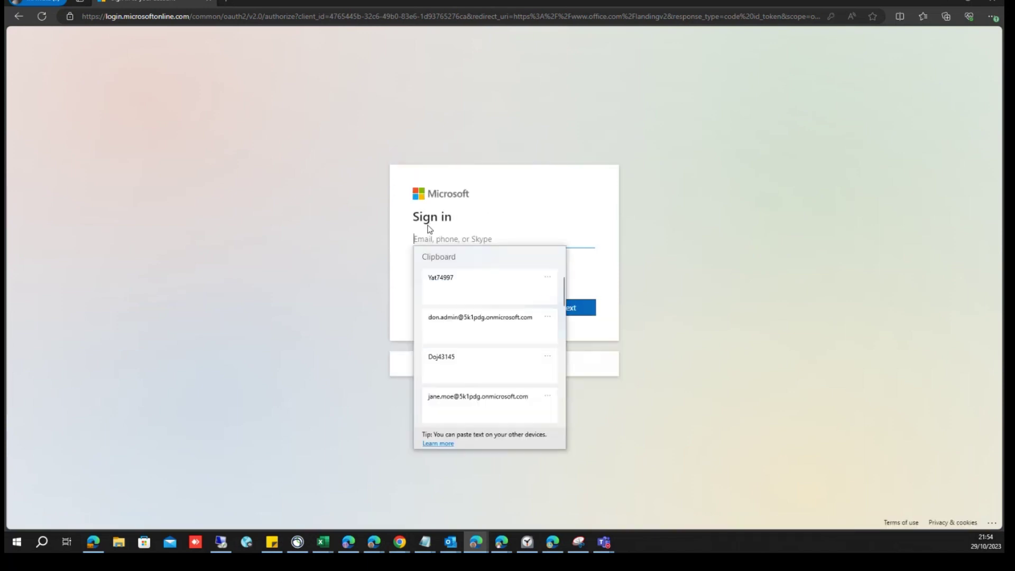
click(473, 321)
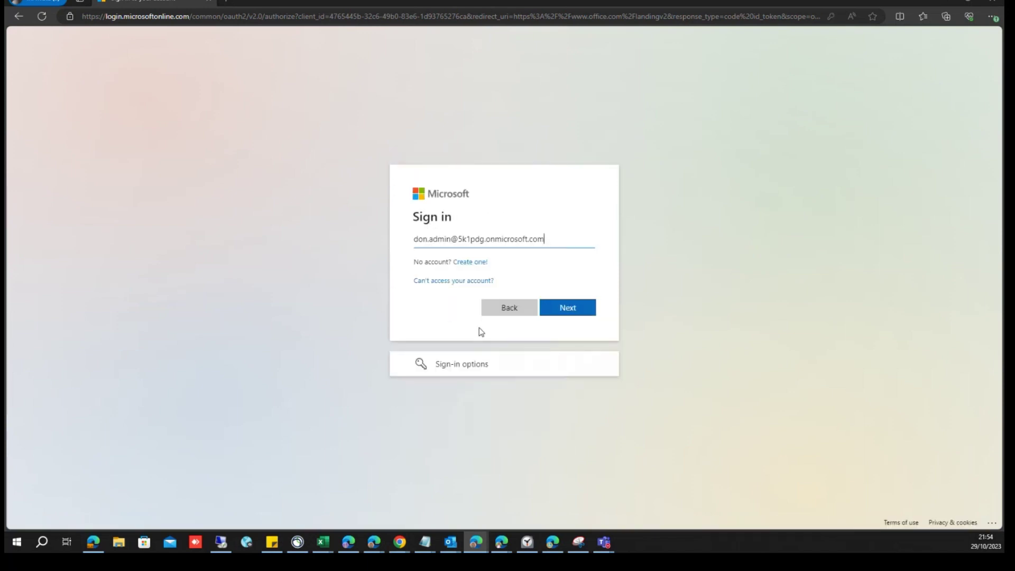
click(569, 317)
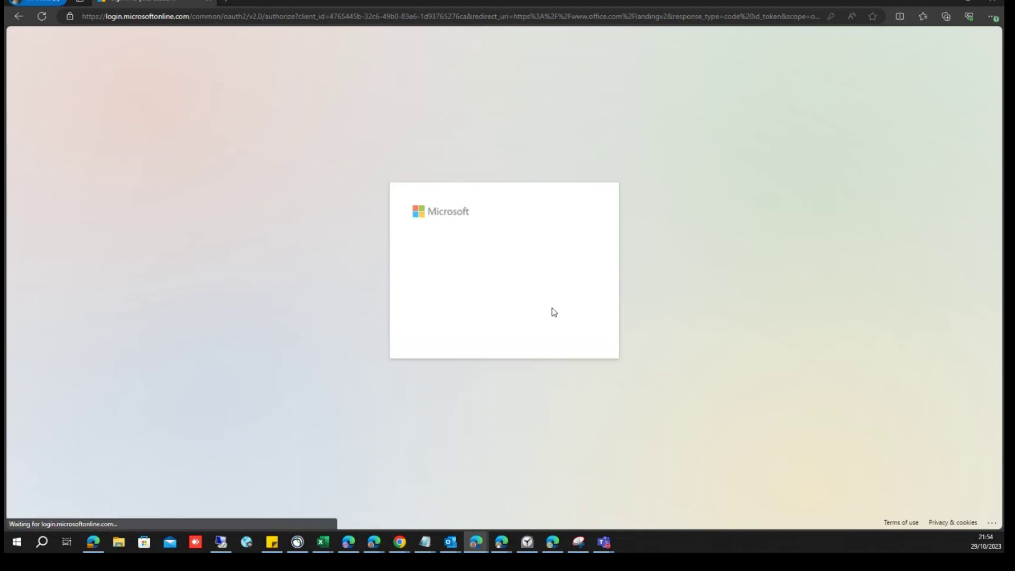
key(super+v)
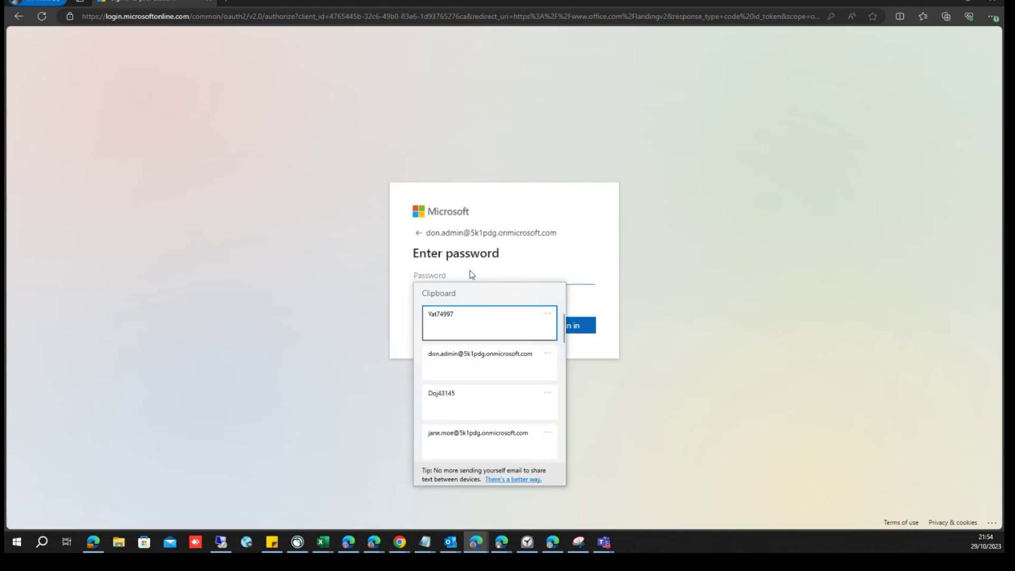
click(448, 319)
click(564, 326)
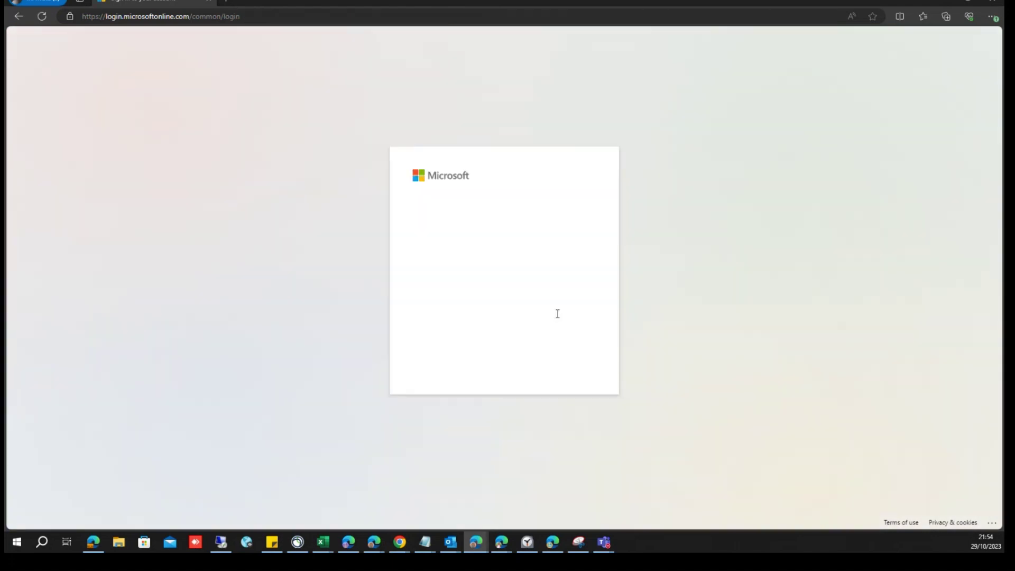
- Update the user's password by entering the current temporary password, a new password and its confirmation, and submit the sign-in
key(super+v)
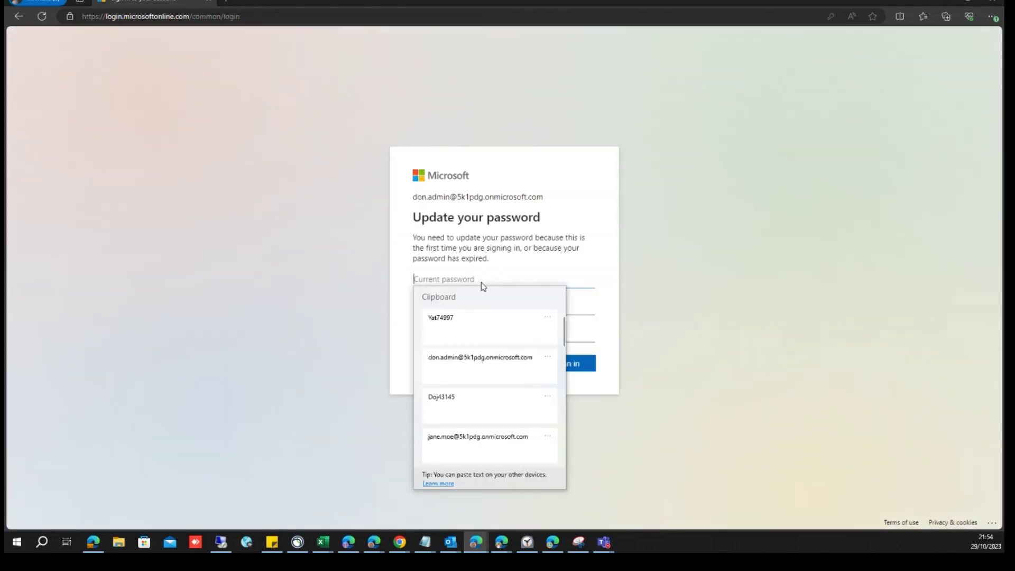
click(516, 330)
click(468, 305)
text(aaa)
key(BackSpace)
key(BackSpace)
key(BackSpace)
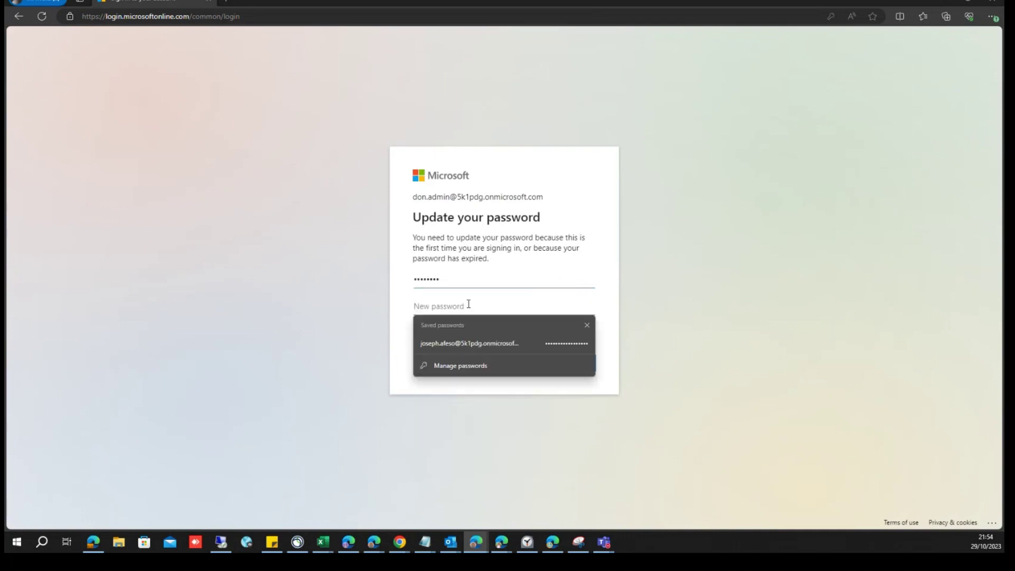
text(aaaaaaaaaaa)
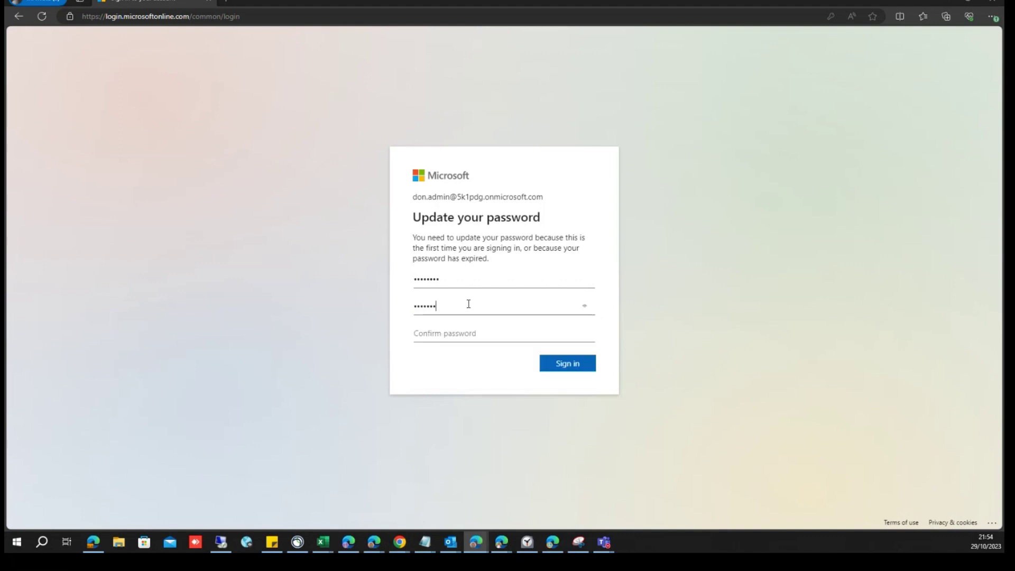
text(aaaaaa)
key(Tab)
text(aaaaaaaaaaaaaaaaa)
key(Return)
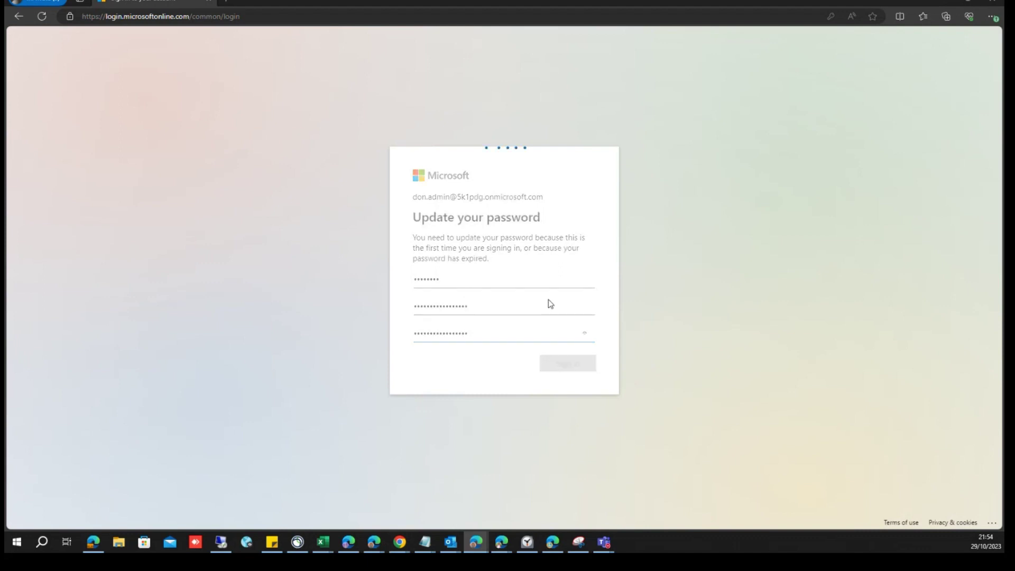
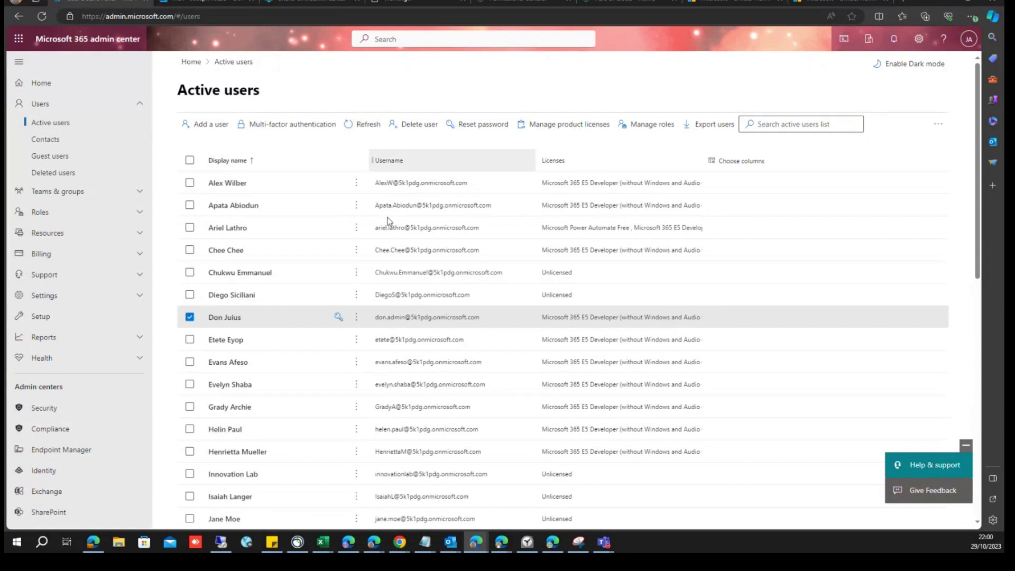
- Clear the selected user in the admin center's active users list and export all active users
click(189, 316)
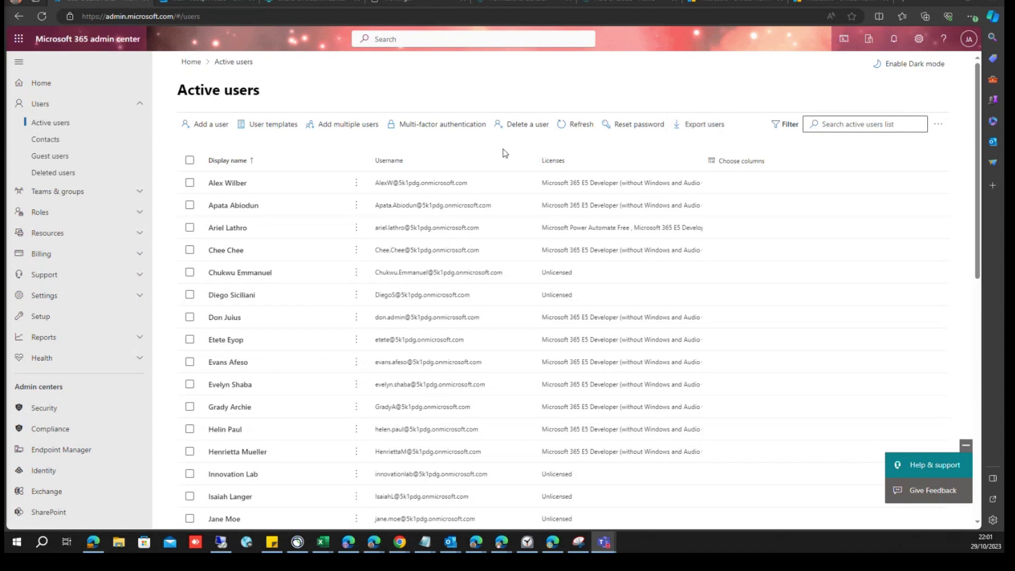
scroll(485, 182, down, 1)
scroll(486, 206, down, 10)
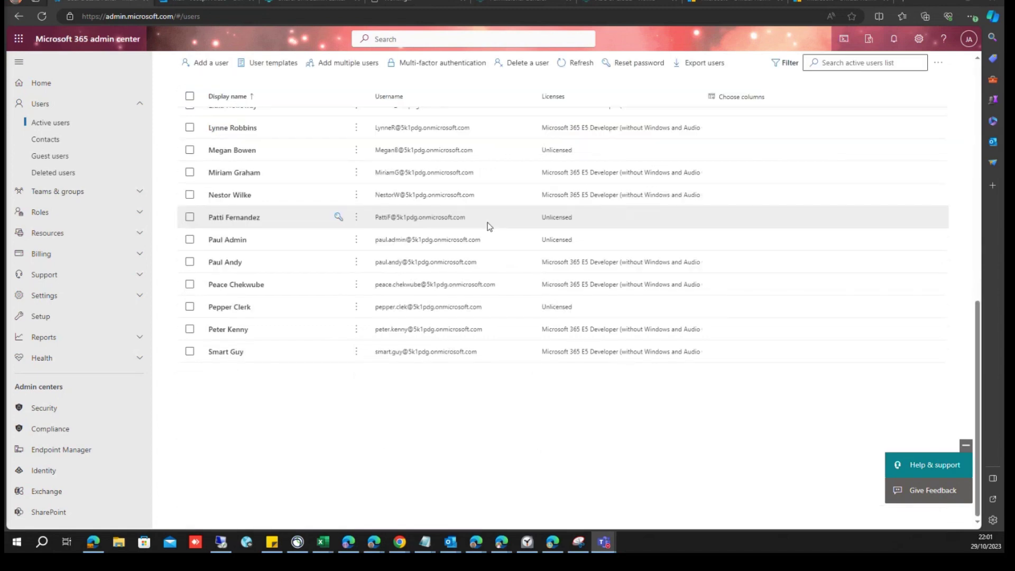
scroll(476, 248, up, 12)
scroll(438, 265, down, 11)
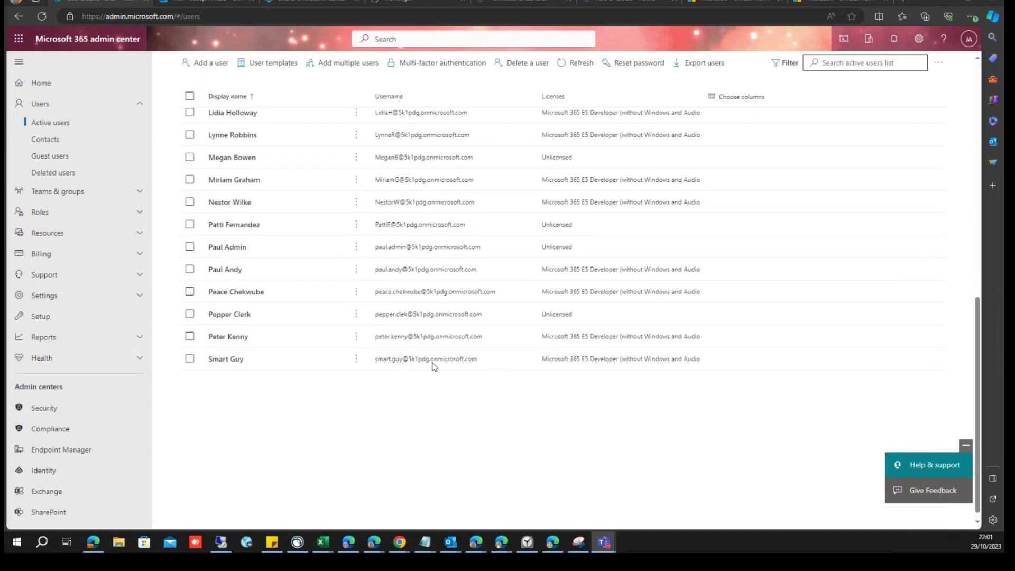
scroll(435, 364, up, 5)
scroll(438, 362, up, 5)
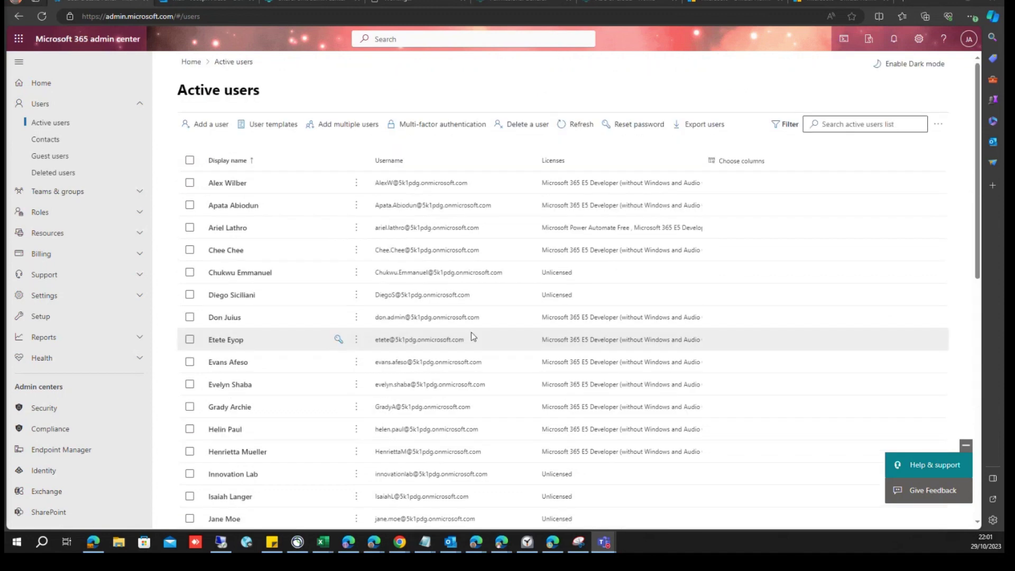
click(700, 126)
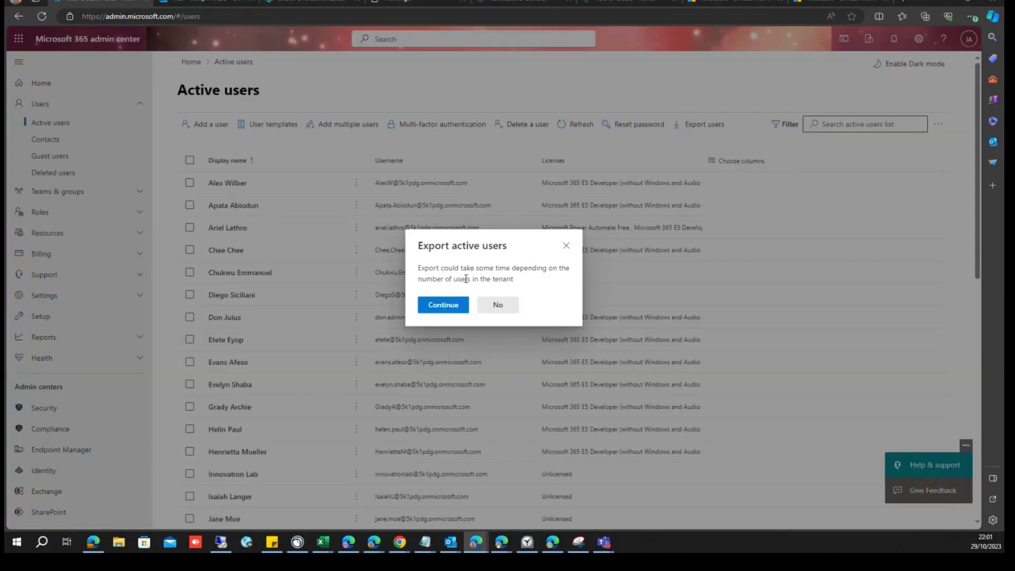
click(442, 305)
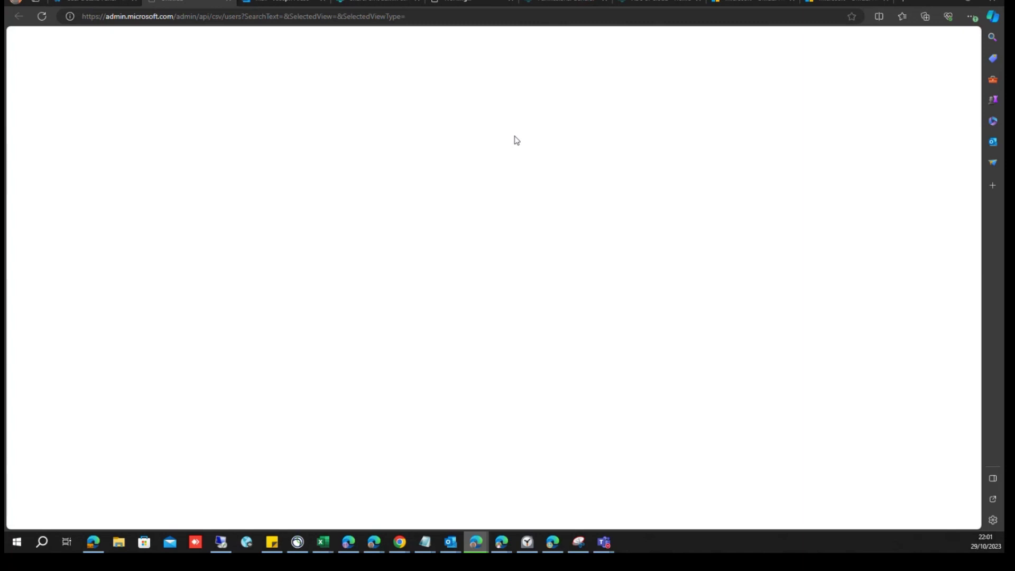
- Open the downloaded users CSV file in Excel, maximize its window and auto-fit the width of all columns
click(773, 60)
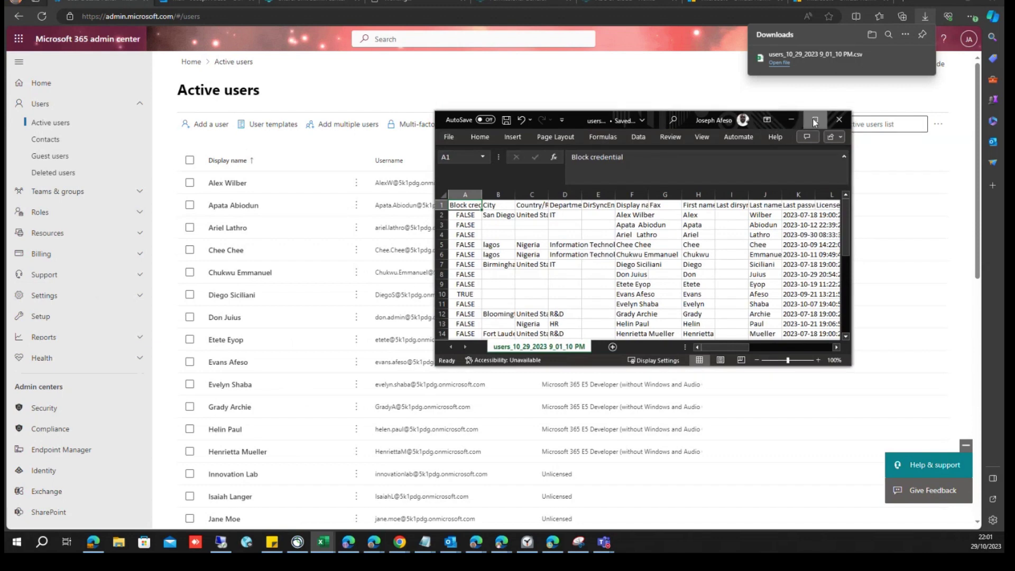
click(814, 120)
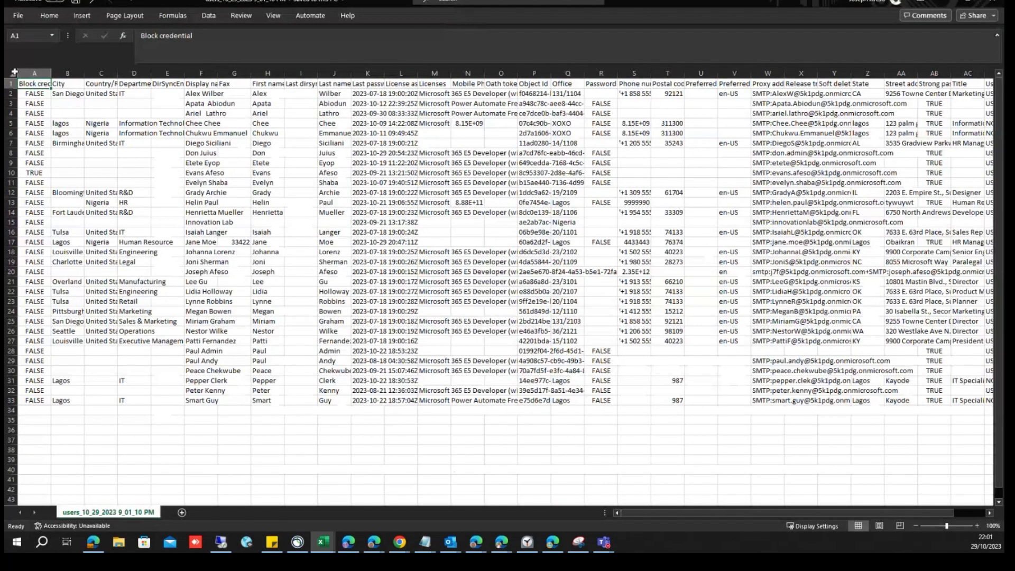
click(14, 72)
double_click(51, 72)
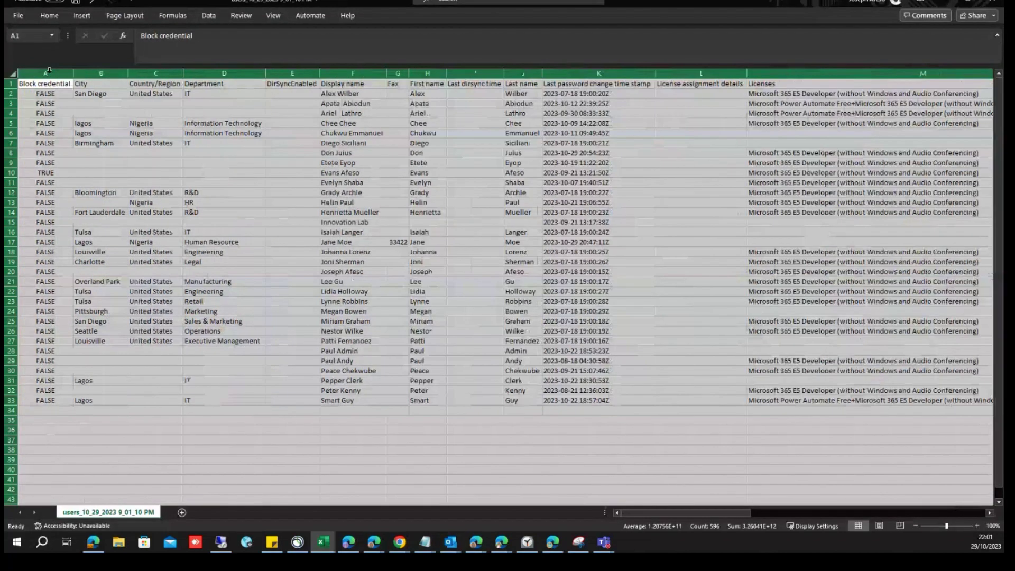
click(350, 314)
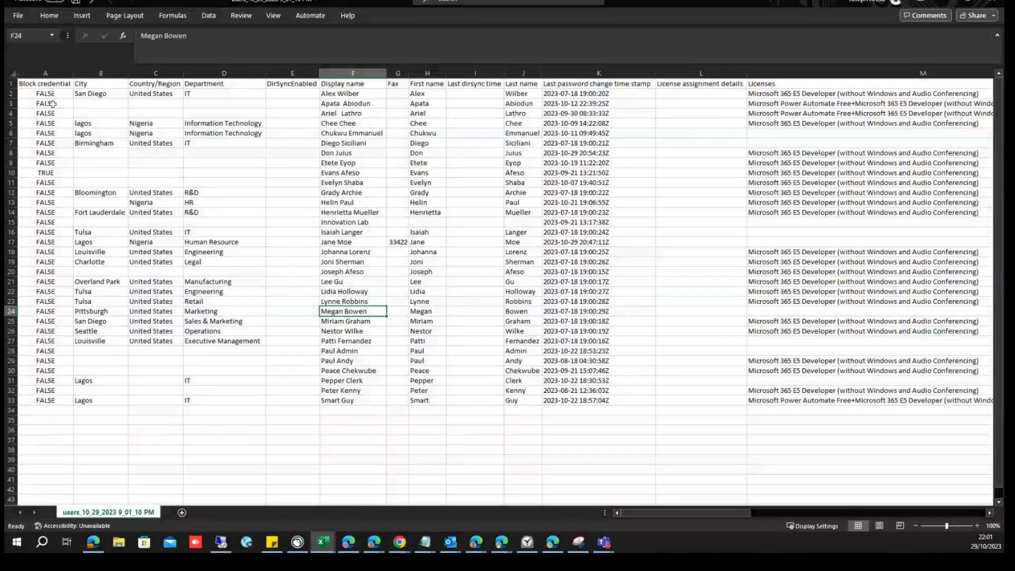
- Review the Block credential, City and Country/Region columns of the exported user list
drag(43, 403, 42, 82)
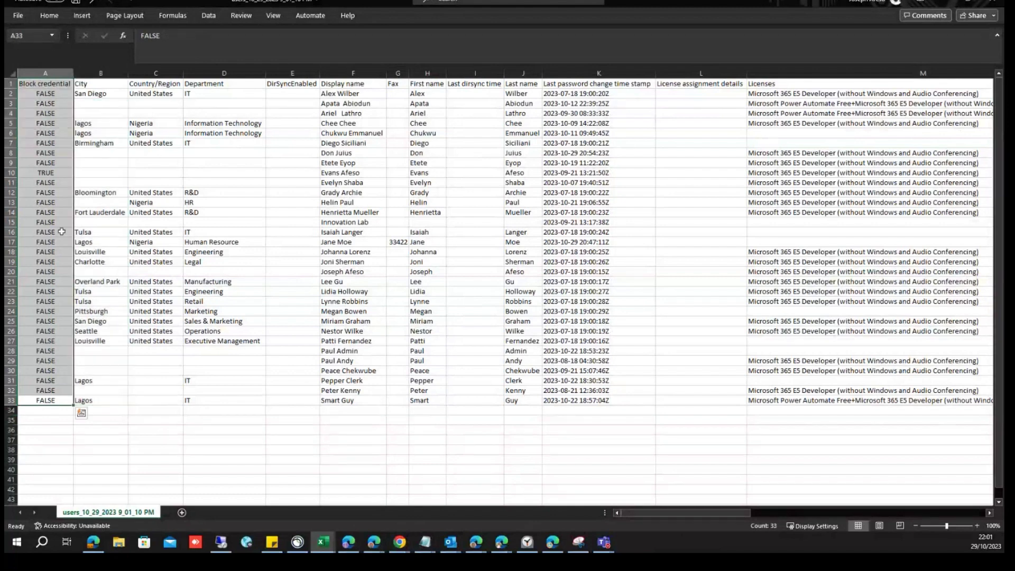
click(101, 420)
drag(101, 410, 109, 82)
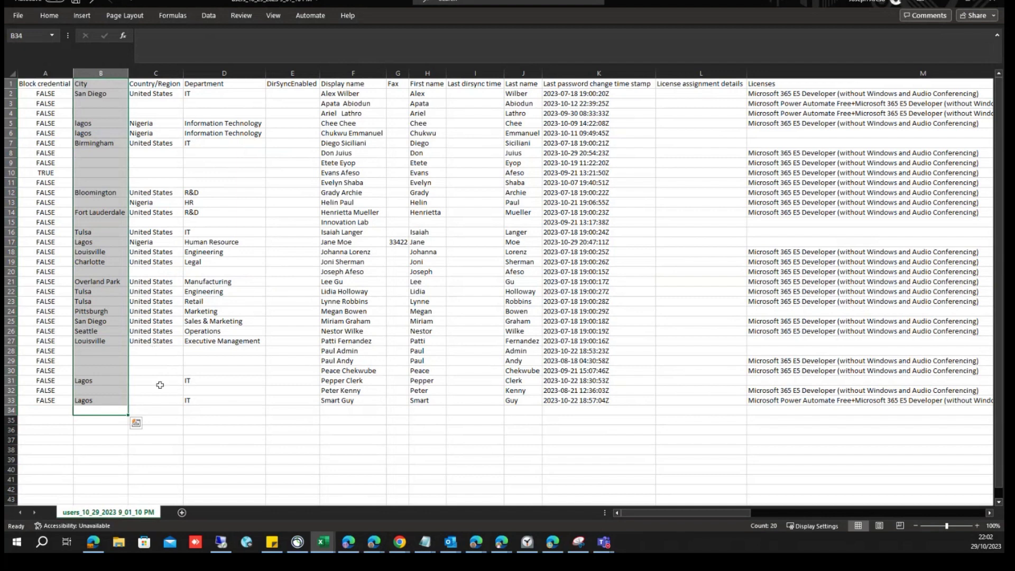
drag(163, 404, 166, 90)
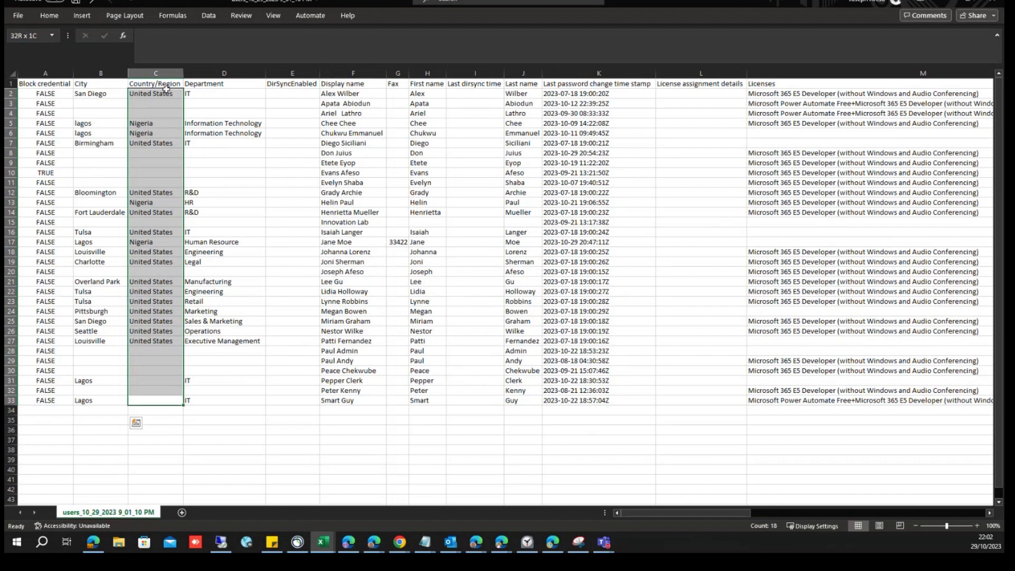
- Compare the Display name, First name and Last name columns for the exported users
drag(343, 94, 344, 291)
drag(427, 420, 458, 403)
drag(523, 83, 523, 400)
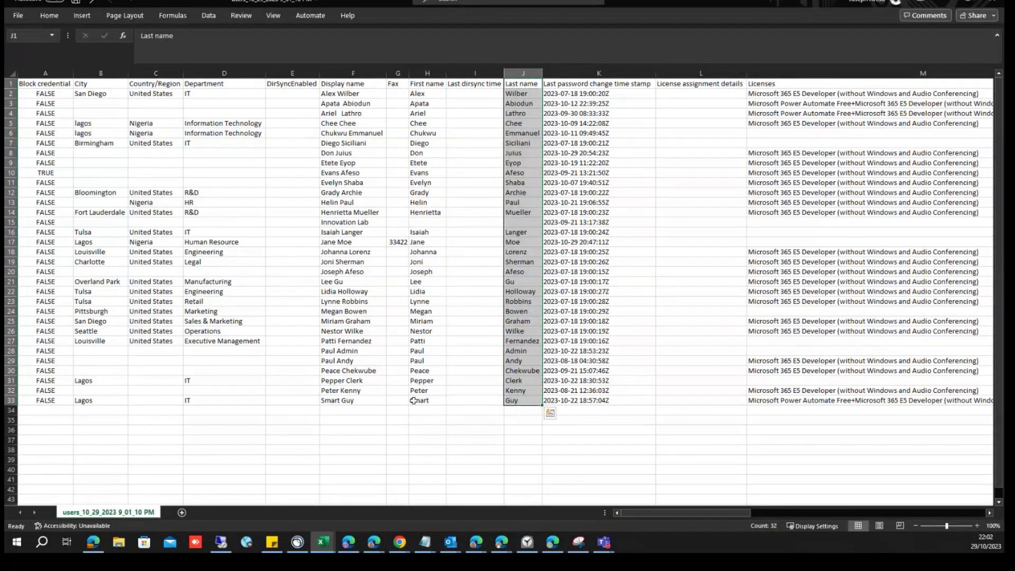
click(345, 400)
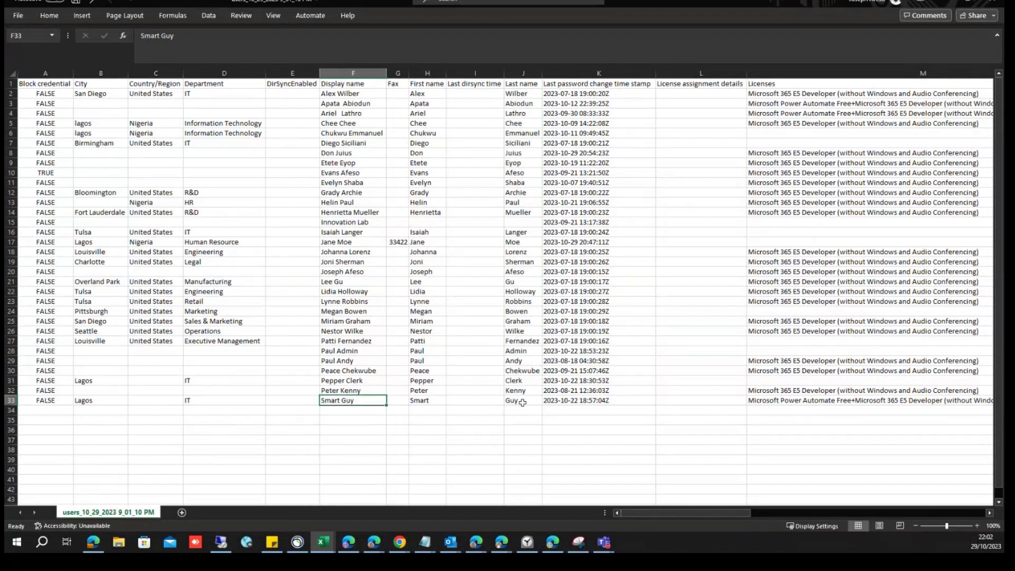
click(343, 382)
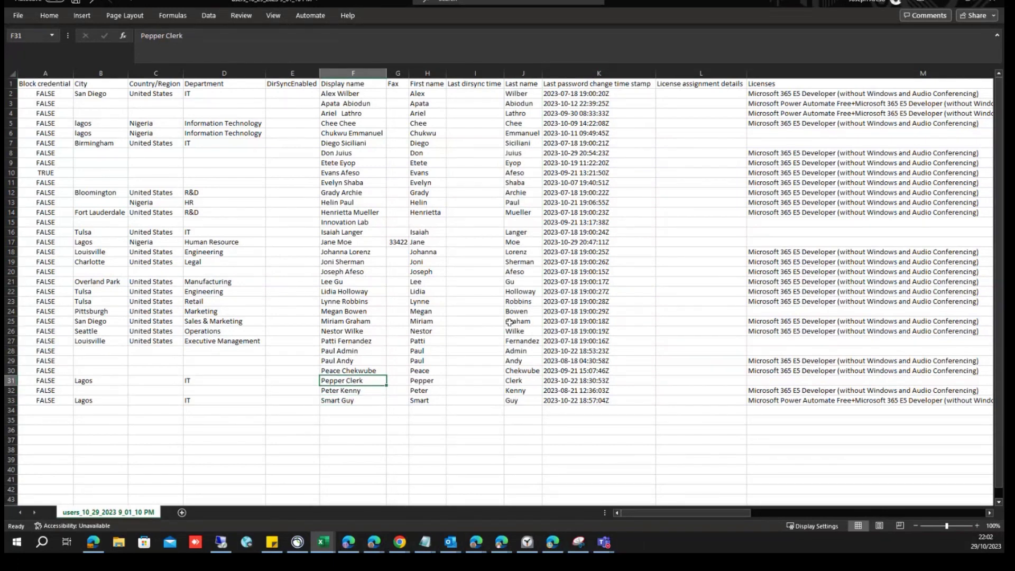
- Examine the Last password change time stamp and License assignment details columns
click(565, 83)
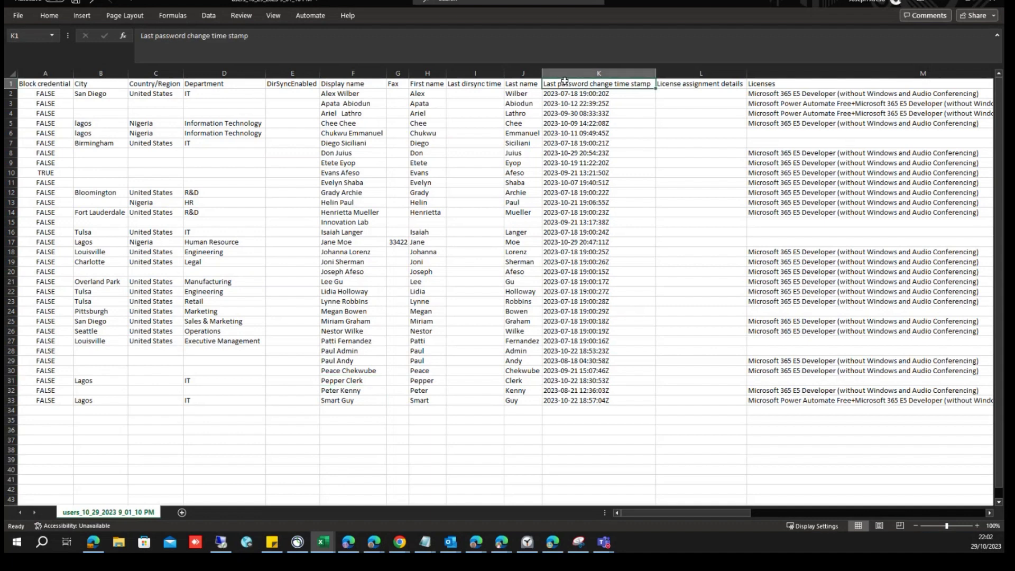
drag(565, 81, 663, 423)
drag(708, 84, 698, 402)
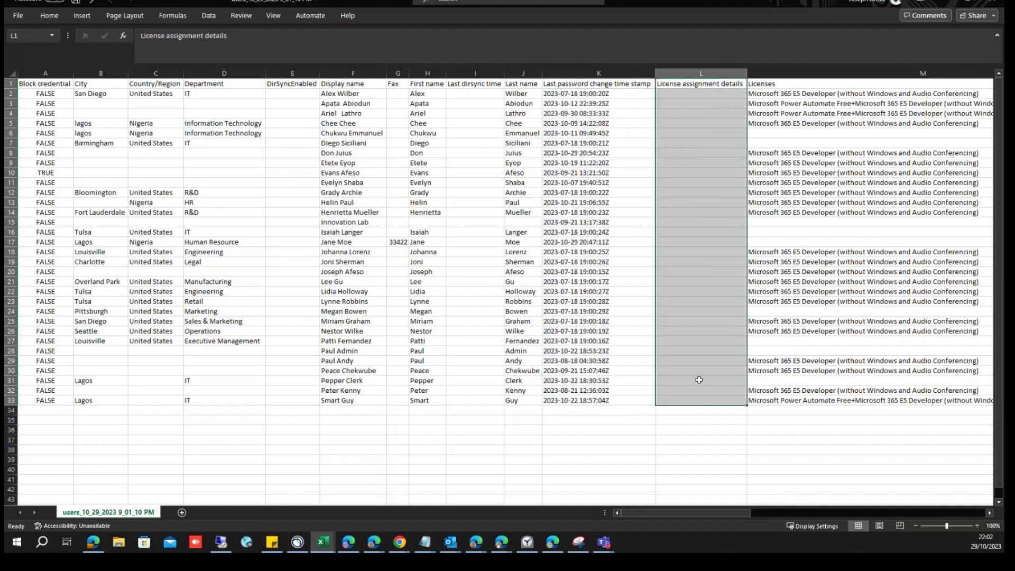
- Review the Licenses column of the exported user list
drag(645, 513, 668, 516)
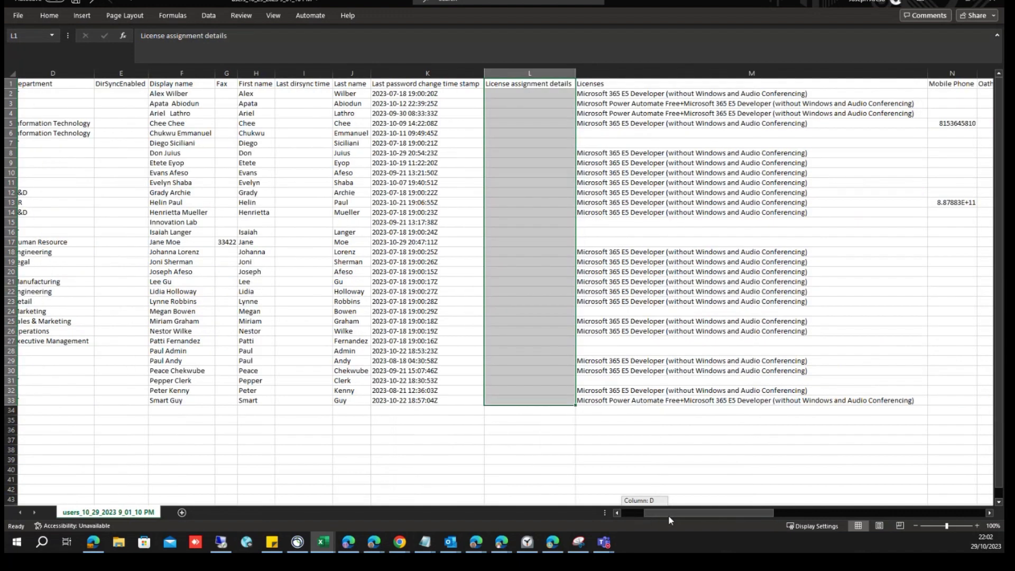
key(Right)
key(ctrl+v)
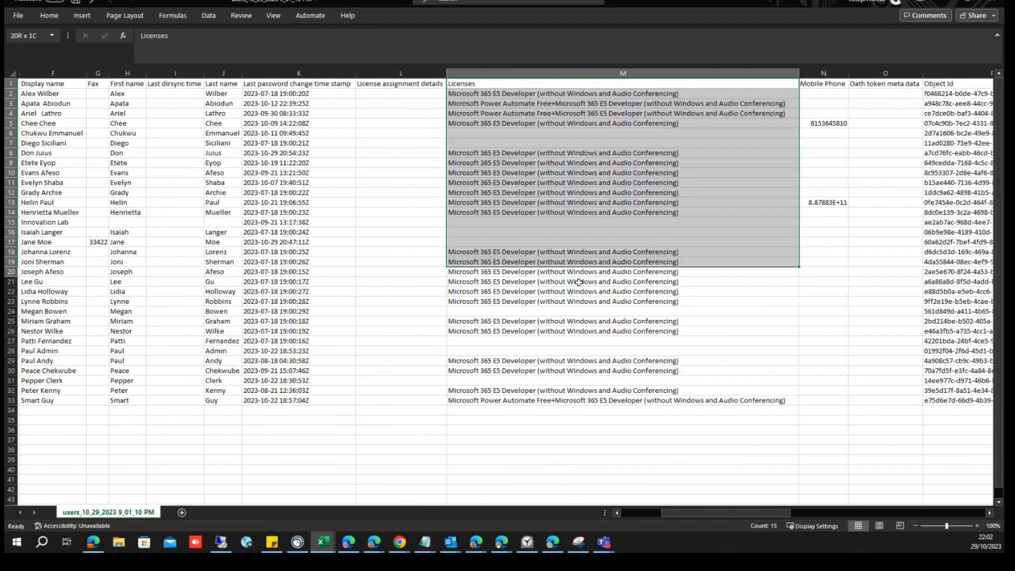
- Examine the Mobile Phone, Oath token meta data and Object Id columns of the exported users
drag(682, 509, 718, 516)
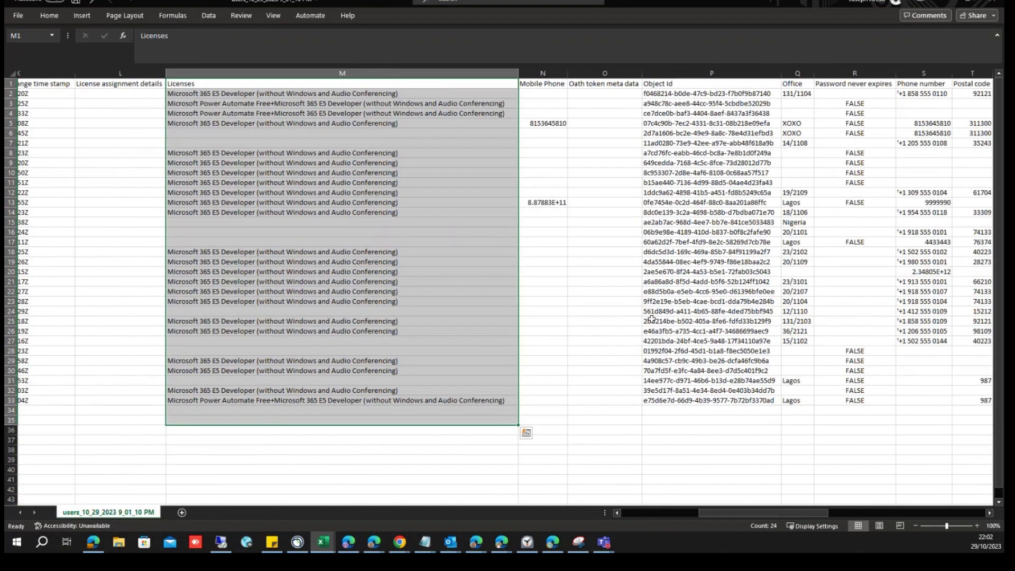
click(542, 73)
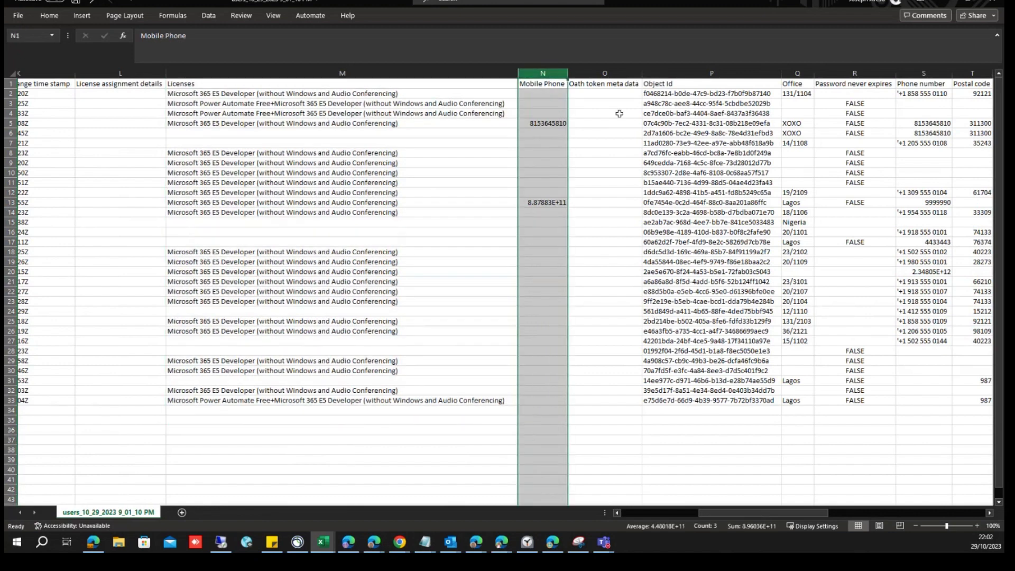
click(604, 73)
shift+click(693, 73)
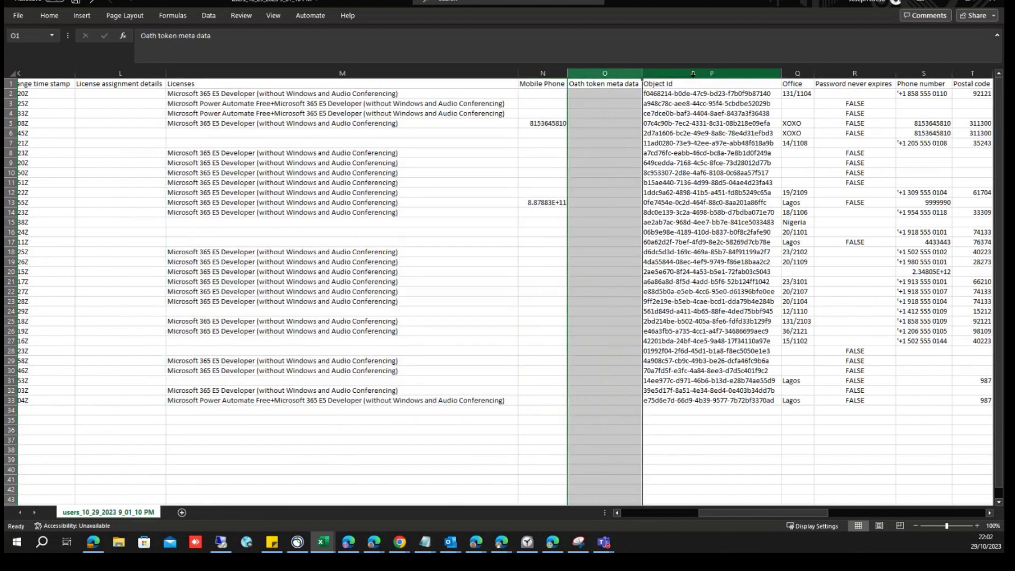
click(693, 74)
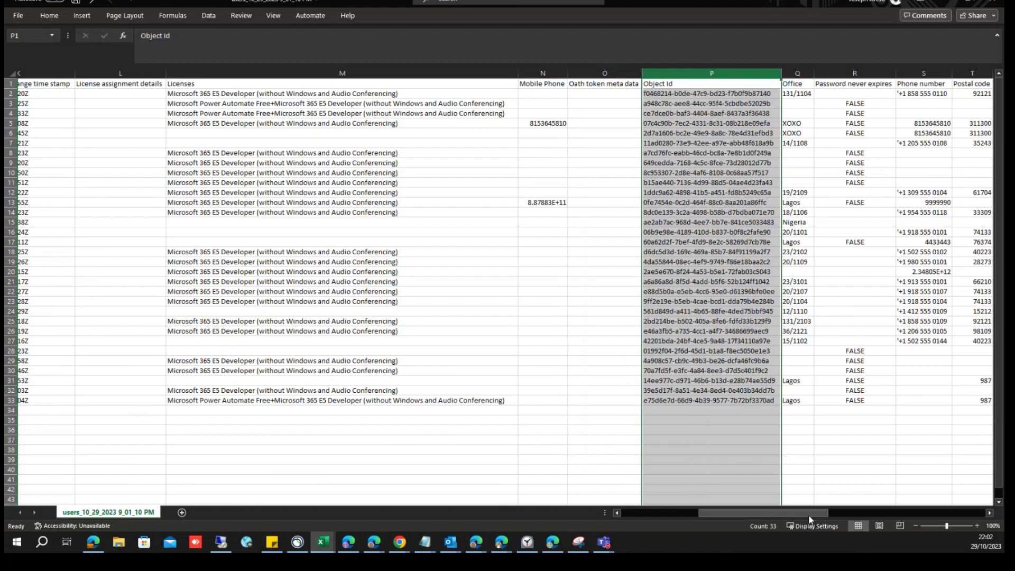
- Review the Office, Password never expires, Phone number and Postal code columns
drag(762, 511, 841, 509)
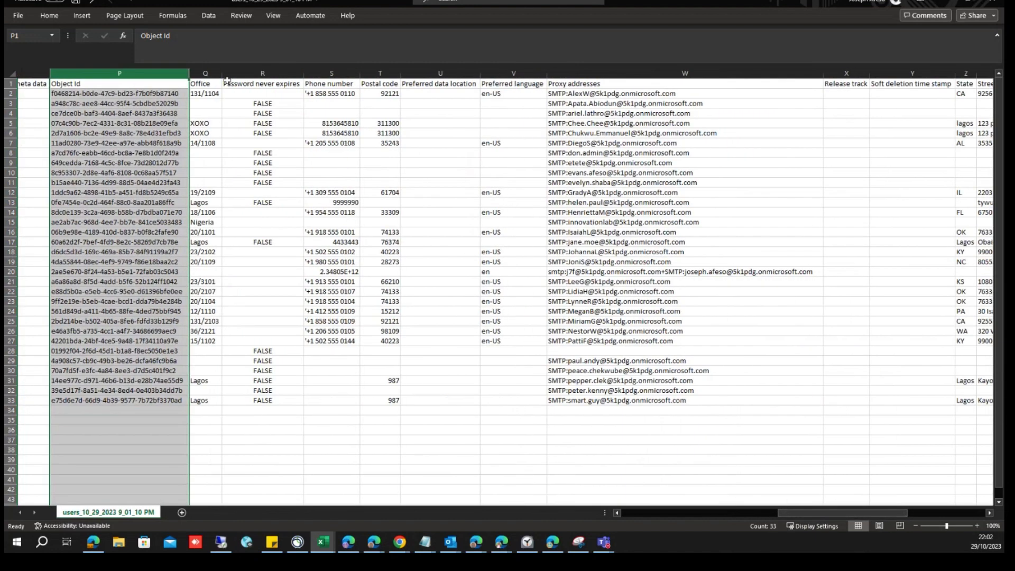
click(205, 73)
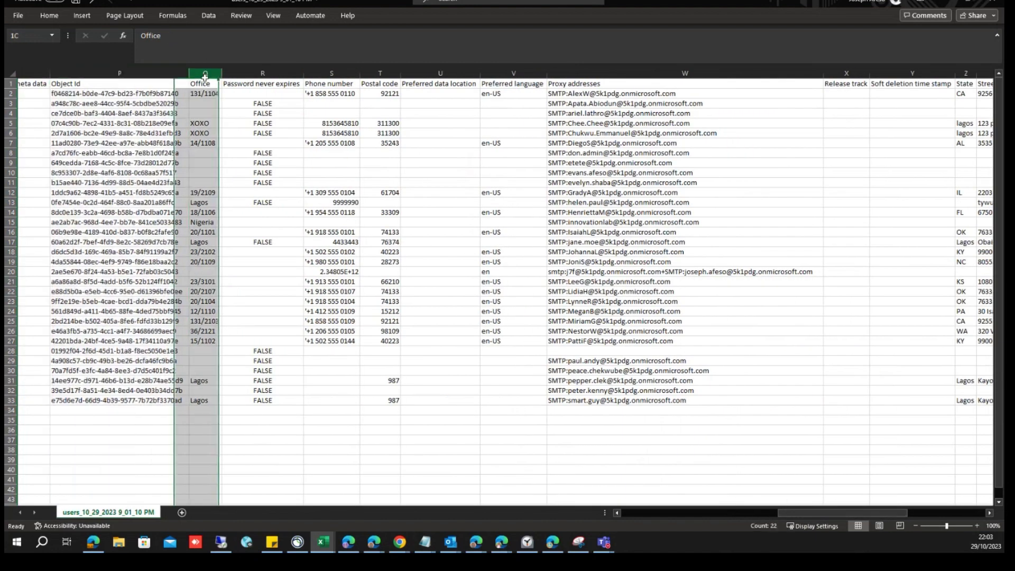
click(283, 73)
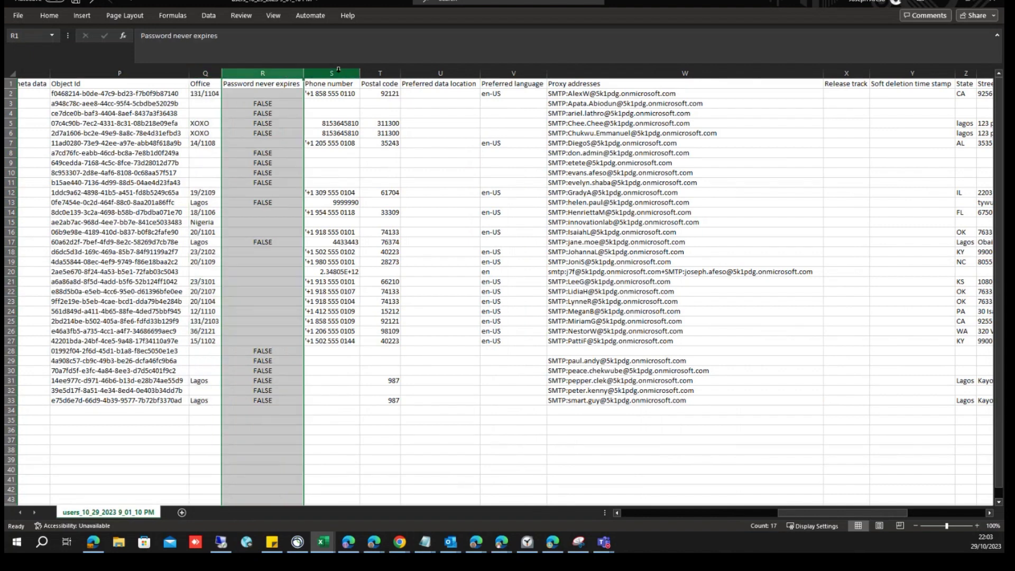
click(343, 70)
drag(343, 69, 384, 69)
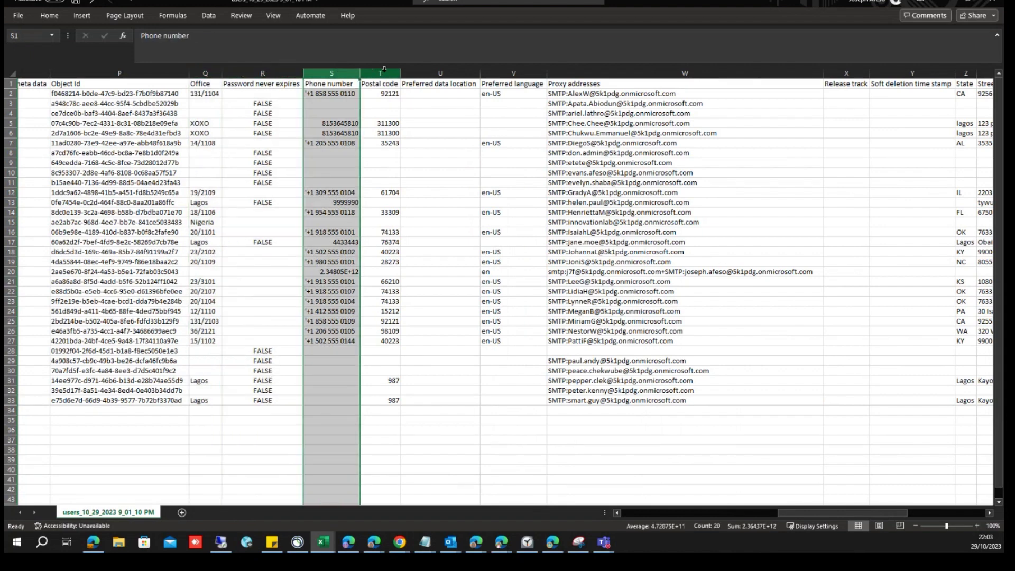
click(384, 69)
- Examine the Preferred data location, Preferred language and Proxy addresses columns
click(444, 73)
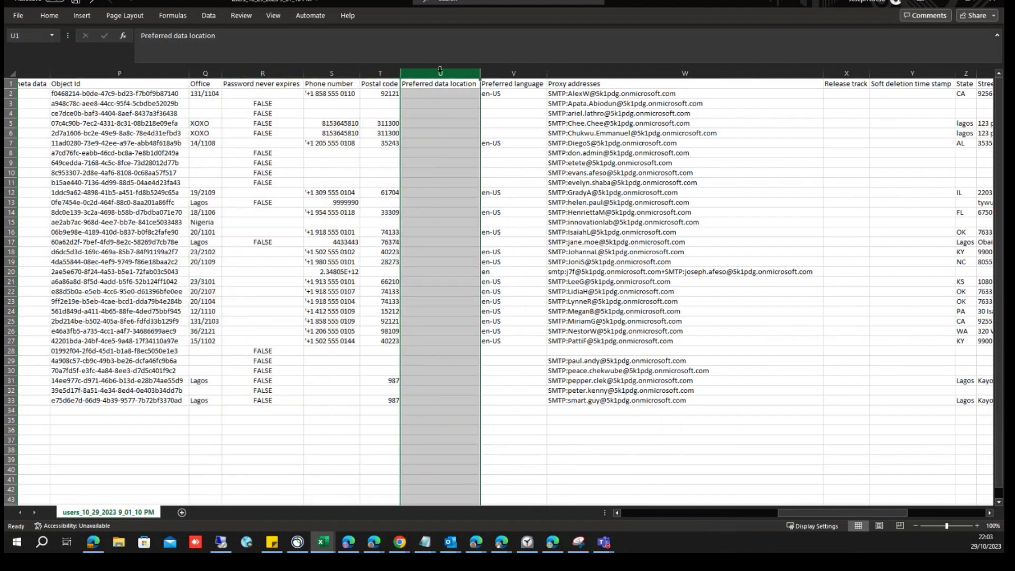
click(498, 80)
click(527, 74)
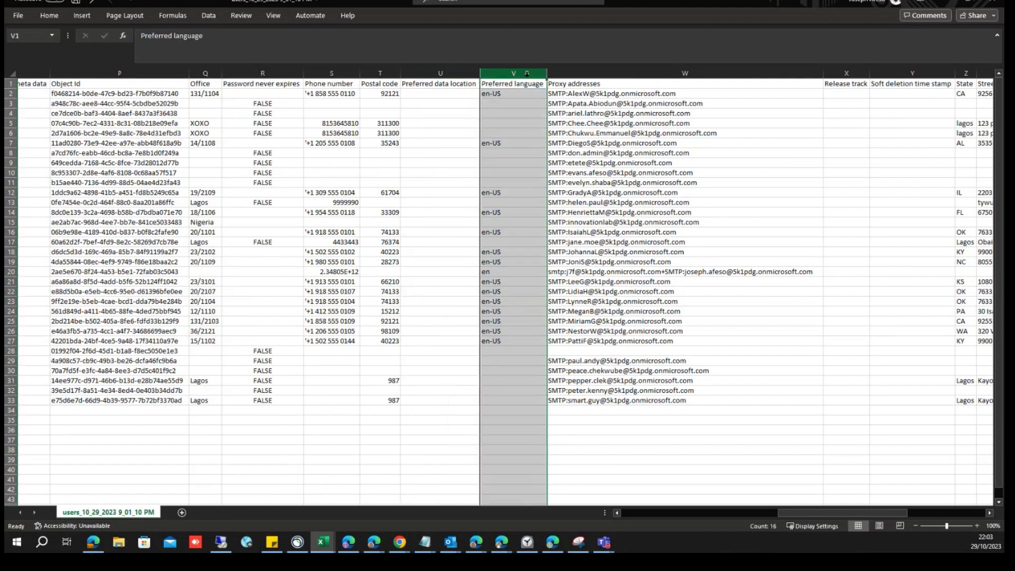
shift+click(601, 74)
click(600, 73)
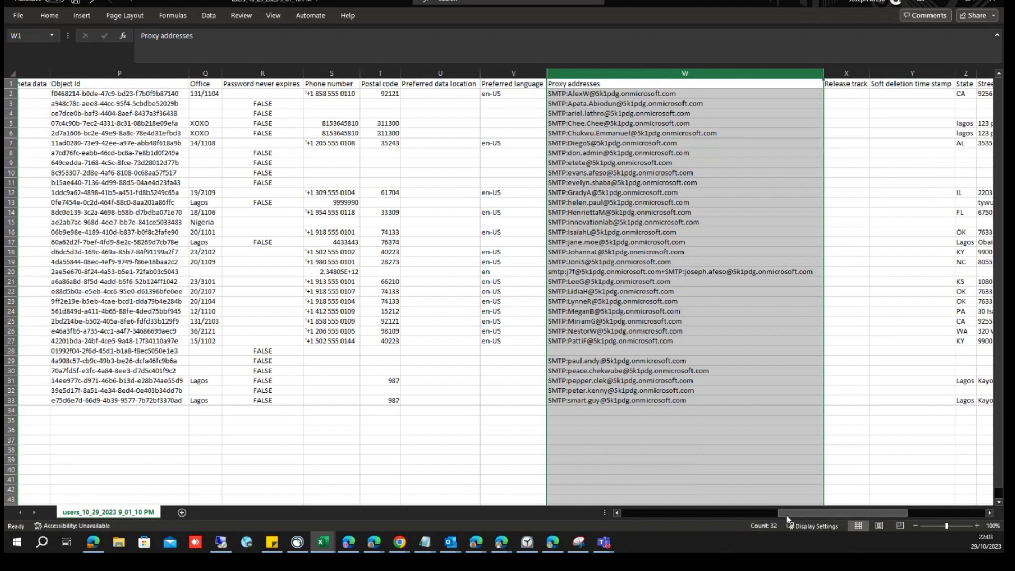
- Review the remaining columns through When created, checking the admin center's Active users page before returning to the first columns of the exported list in Excel
drag(787, 517, 870, 516)
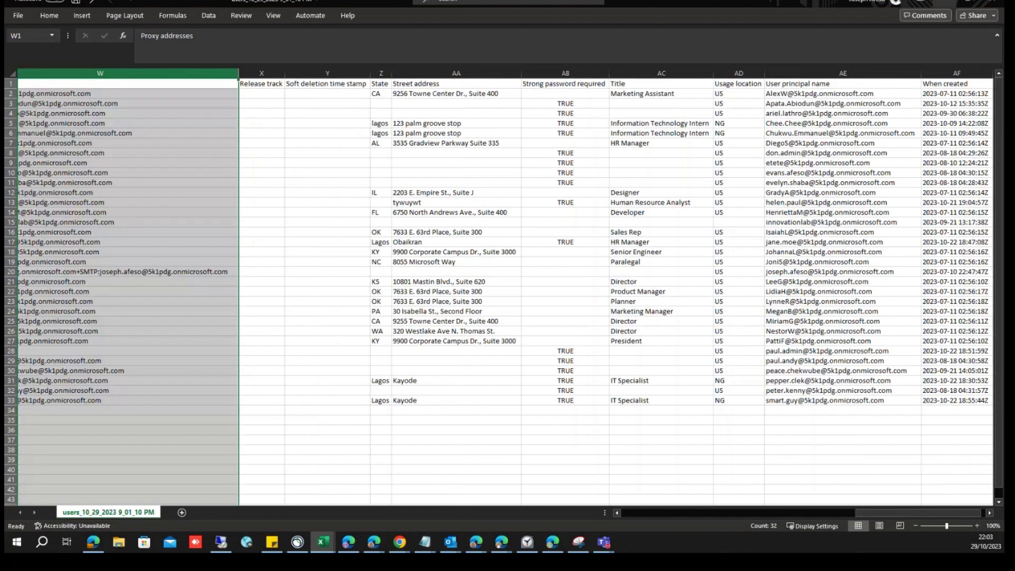
click(950, 3)
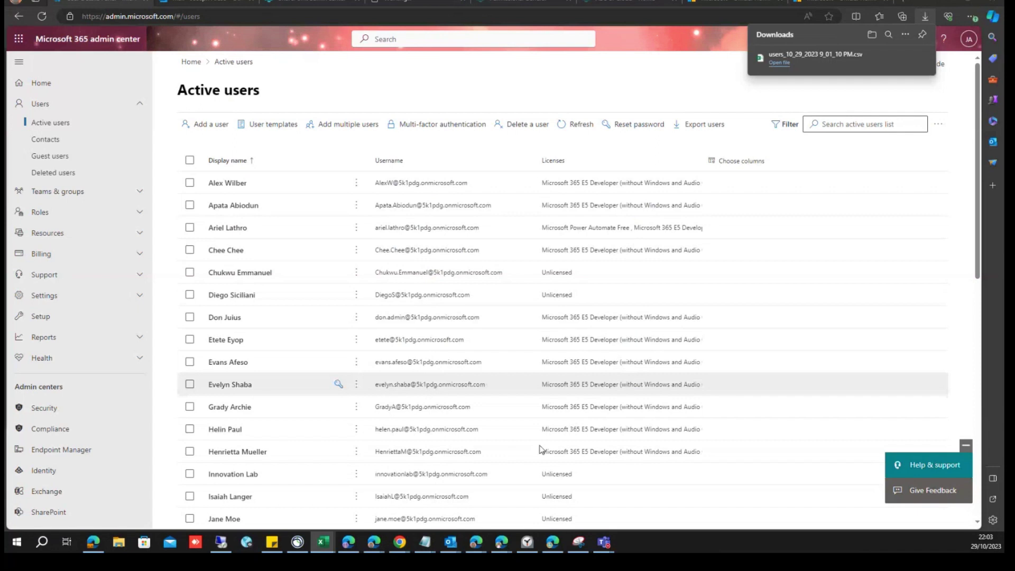
mouse_move(323, 541)
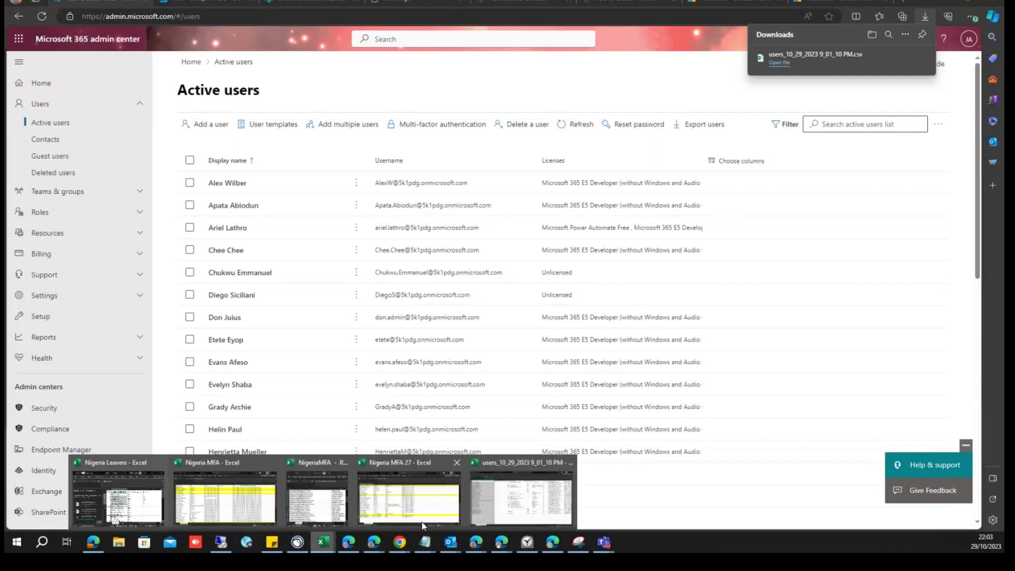
click(540, 490)
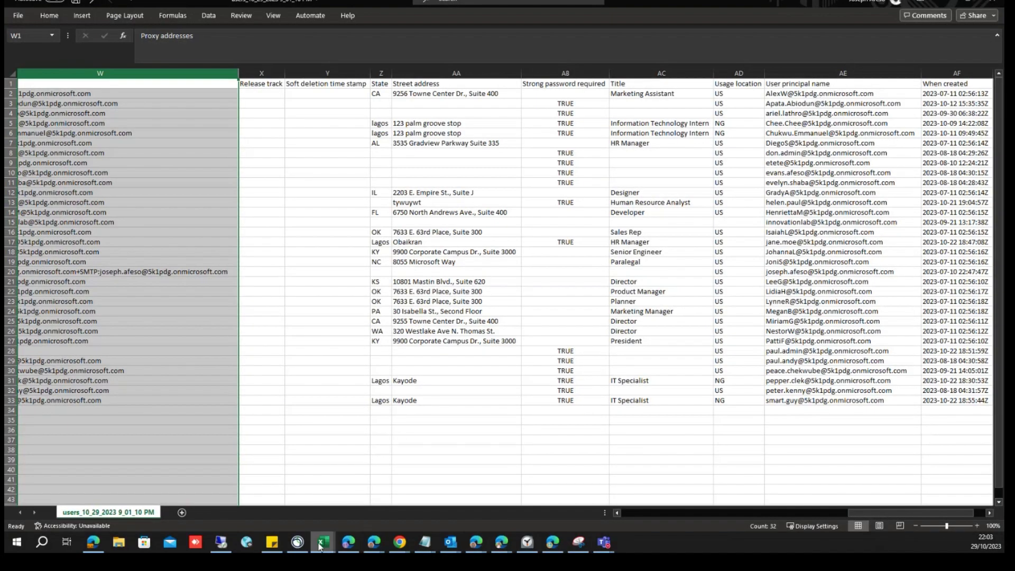
mouse_move(319, 546)
drag(878, 520, 629, 508)
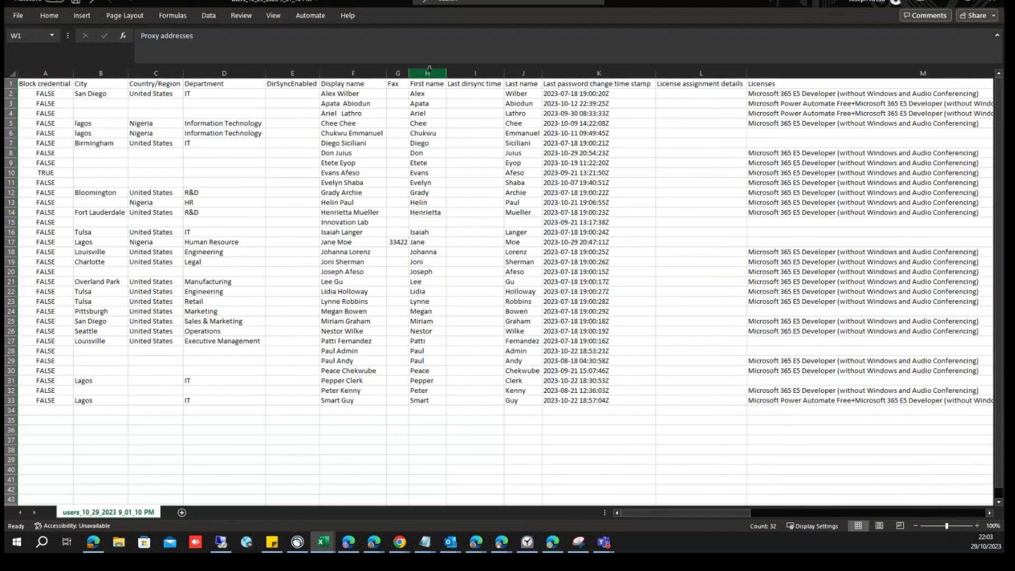
- Copy the User principal name column from the exported list into column A of a new sheet
drag(728, 509, 855, 503)
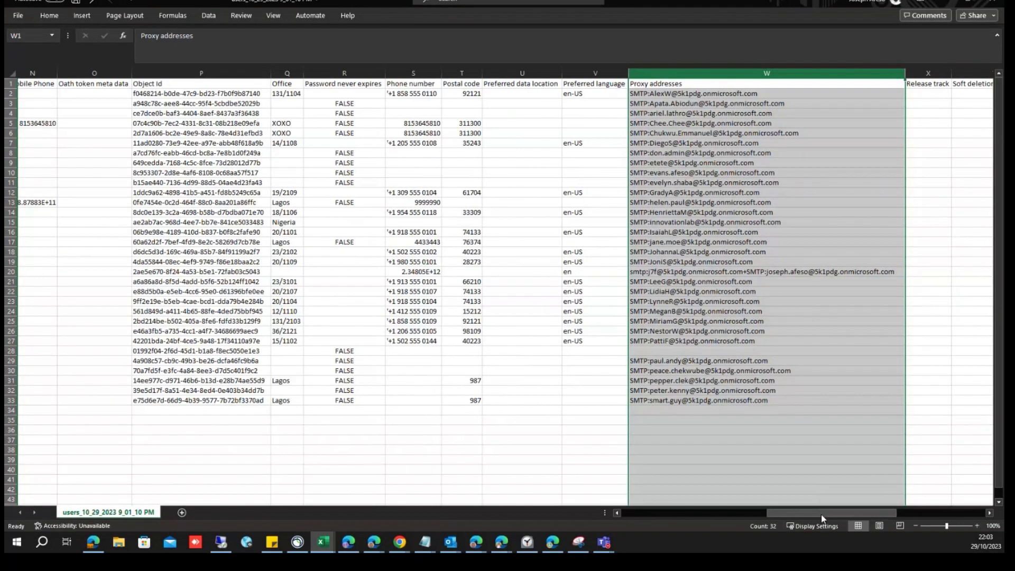
drag(820, 515, 909, 515)
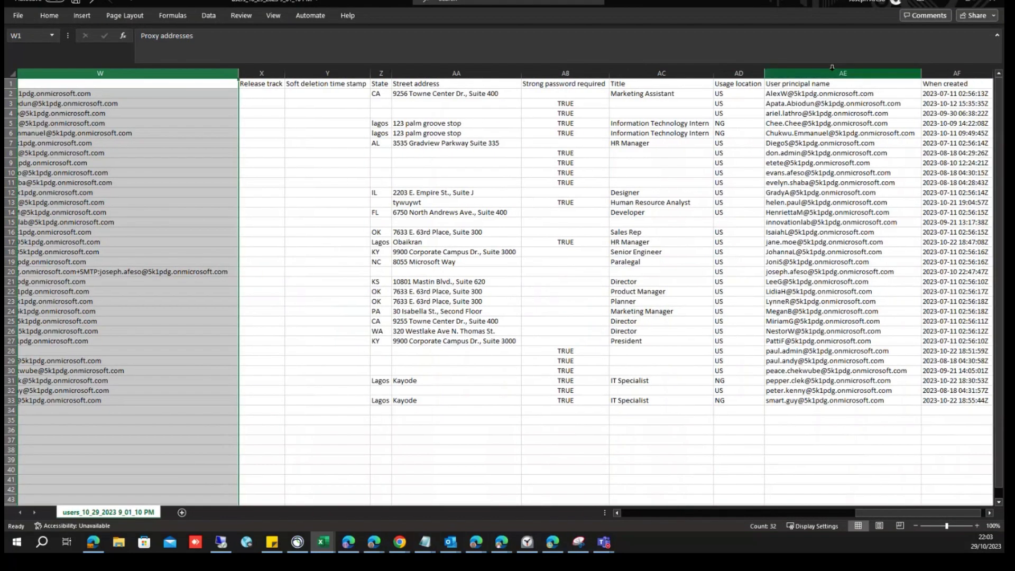
click(831, 70)
right_click(831, 69)
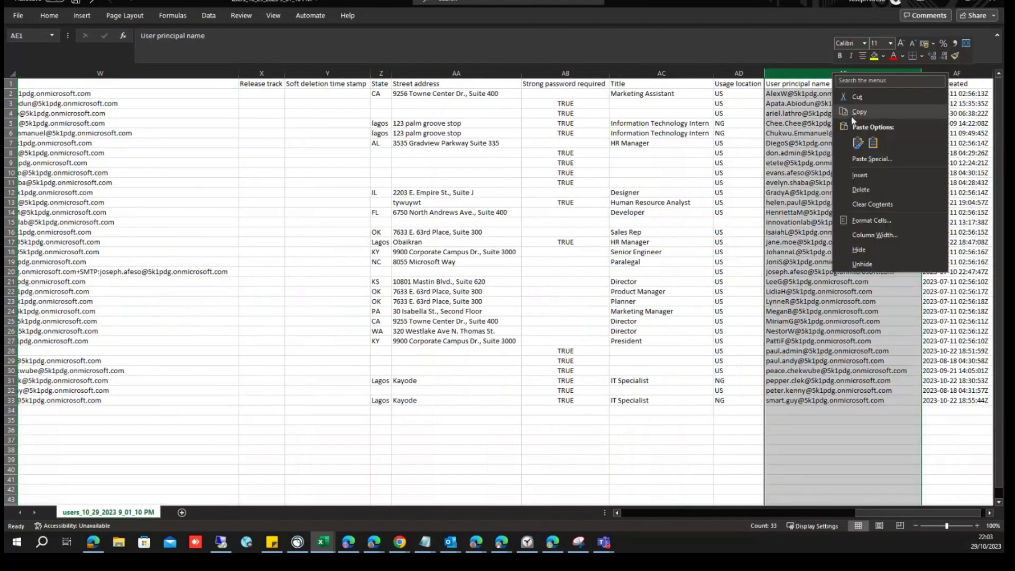
click(859, 112)
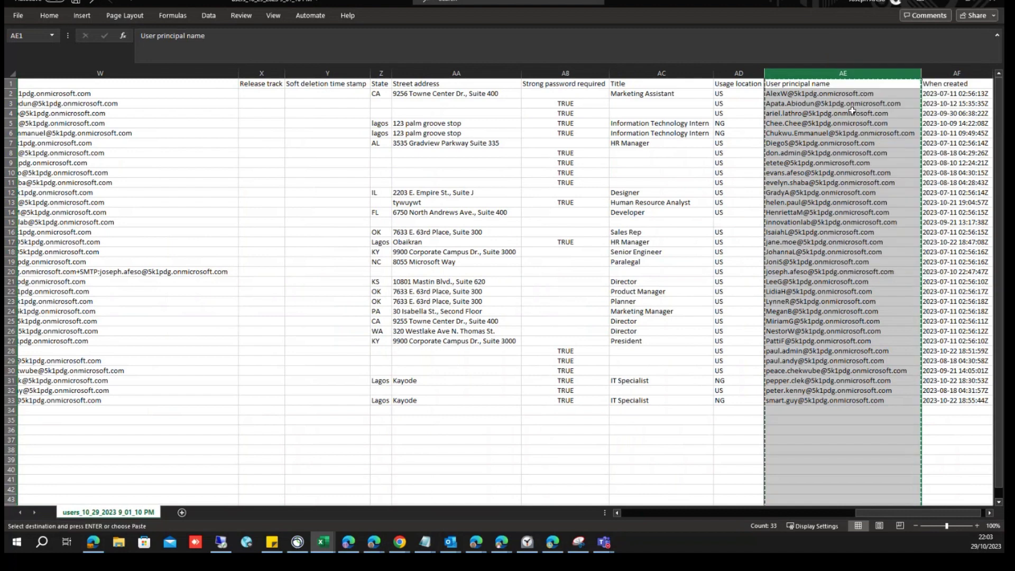
click(181, 512)
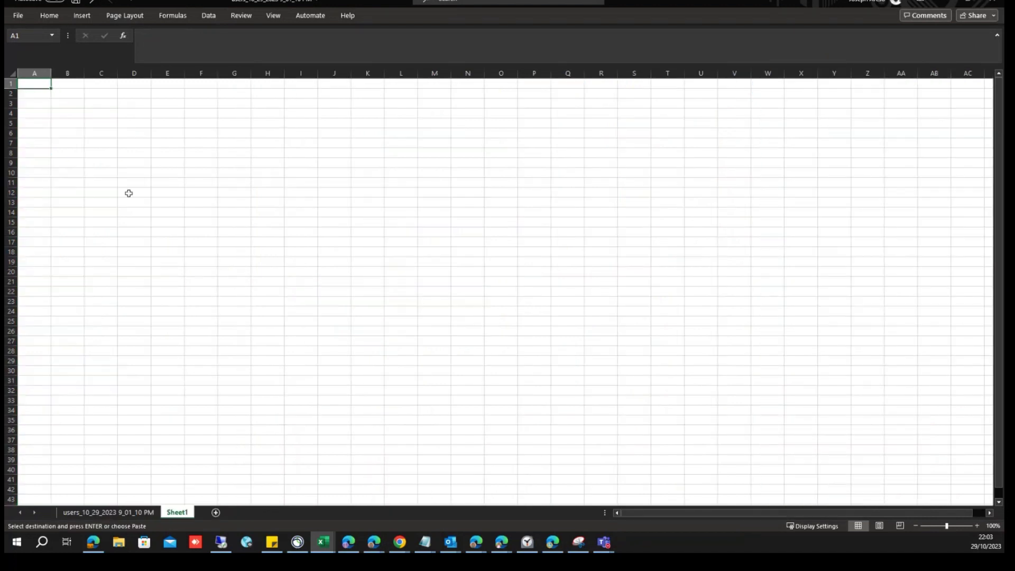
key(ctrl+v)
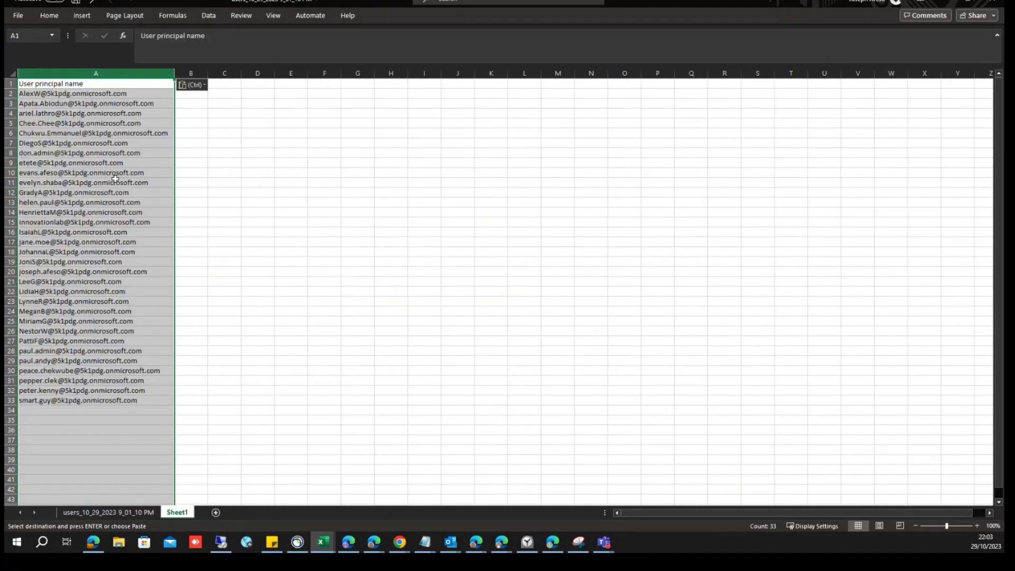
- Review the User principal name header and the pasted addresses in rows 2 to 33, cancelling the accidental cell move
click(21, 83)
key(shift+space)
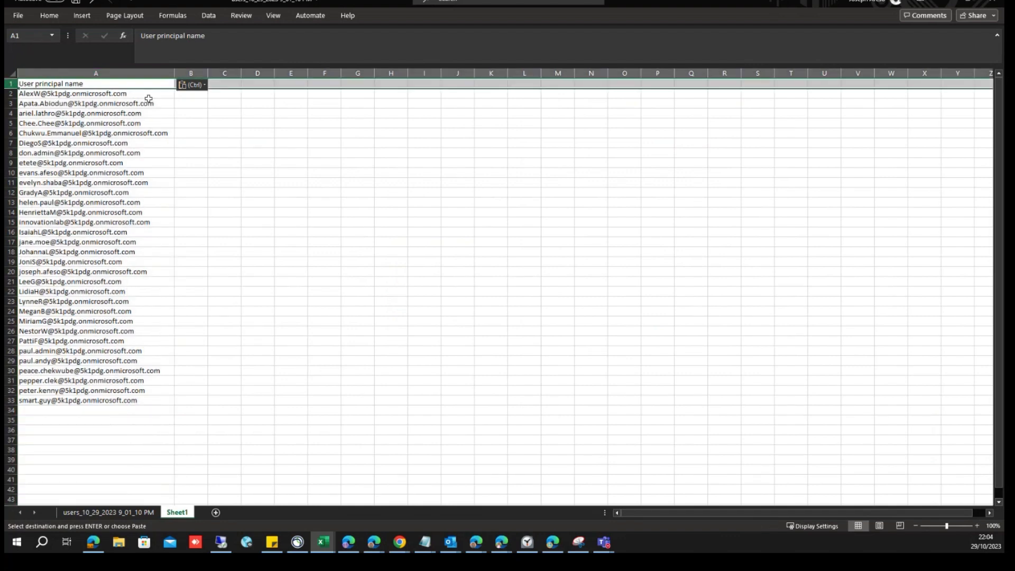
drag(108, 95, 79, 400)
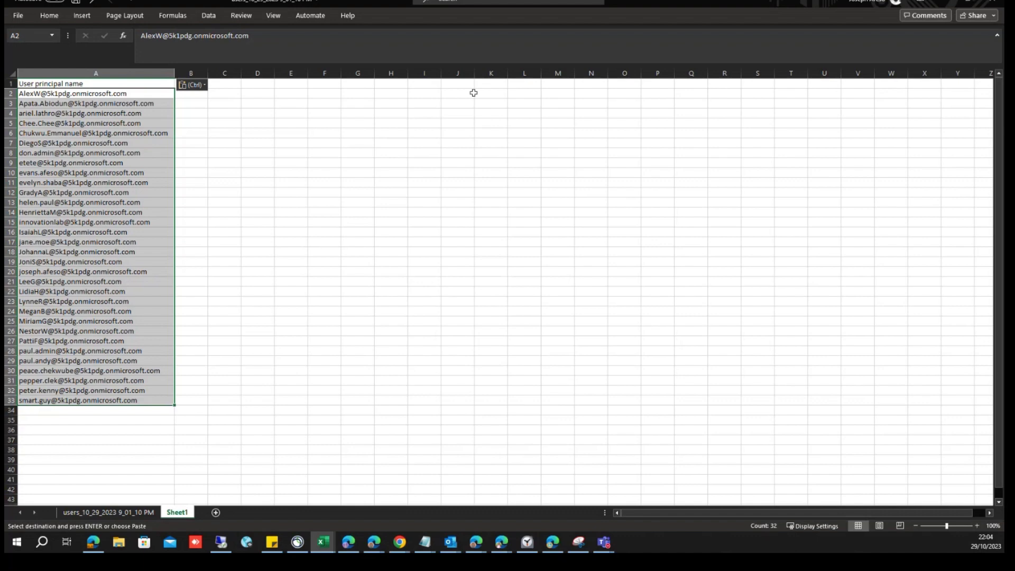
click(66, 103)
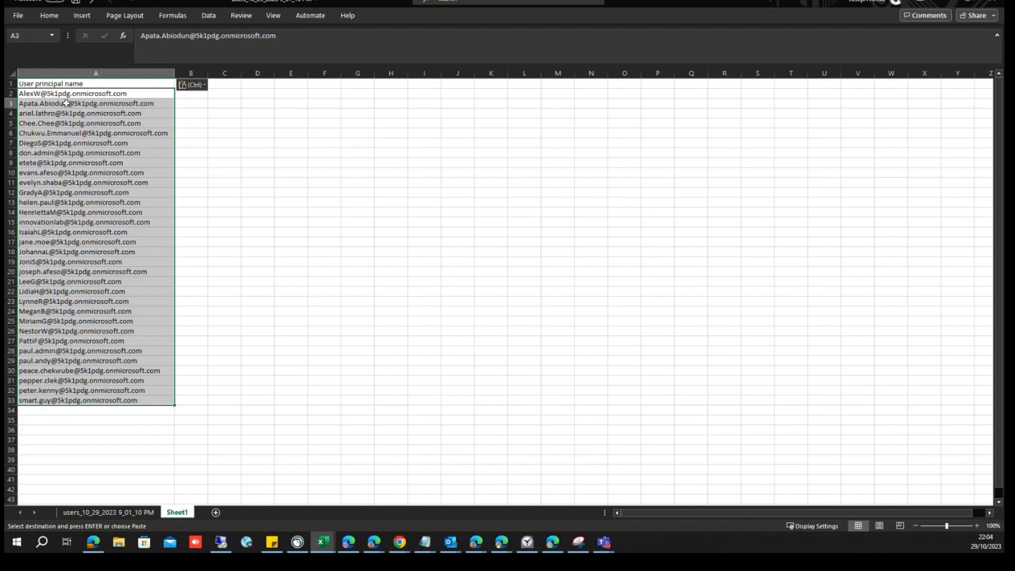
click(62, 114)
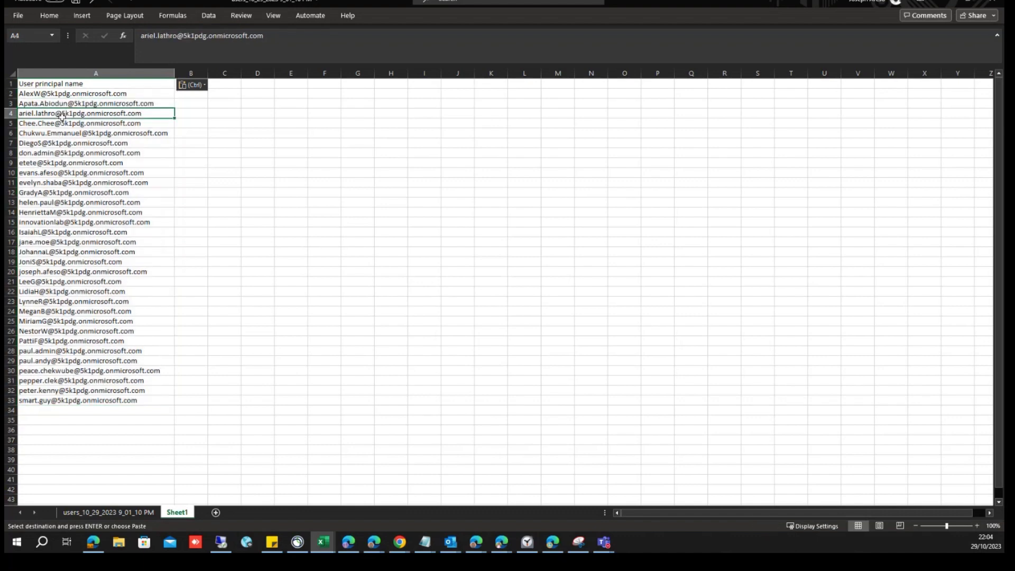
drag(68, 144, 124, 396)
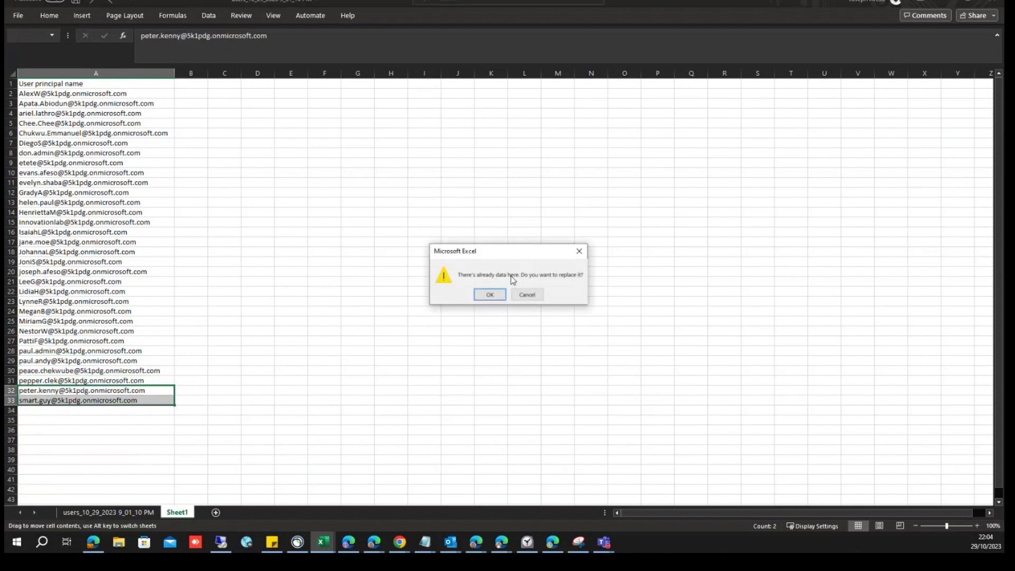
click(576, 251)
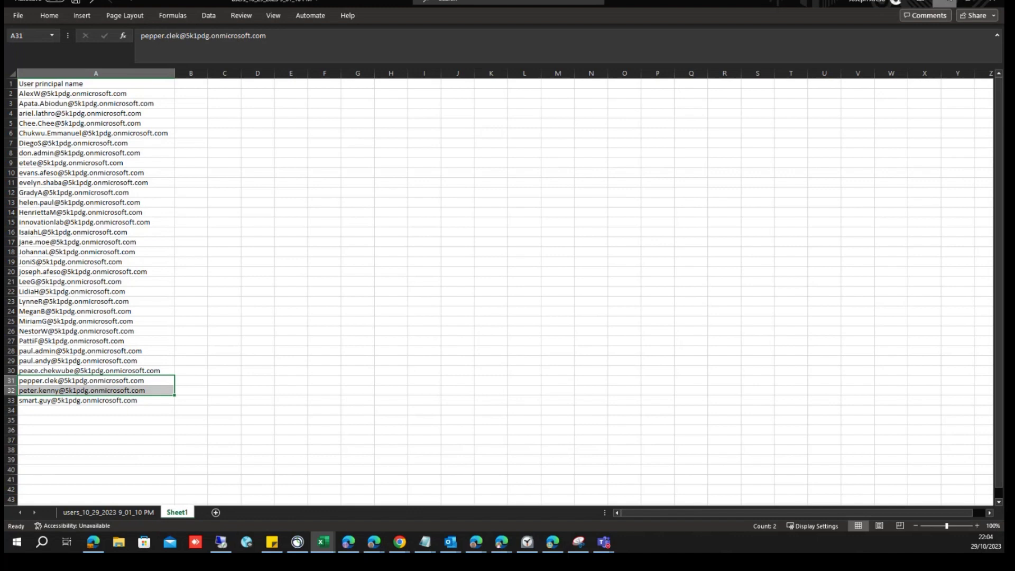
- Switch to the Microsoft 365 admin center, open a new custom filter for active users and review its available conditions
click(944, 3)
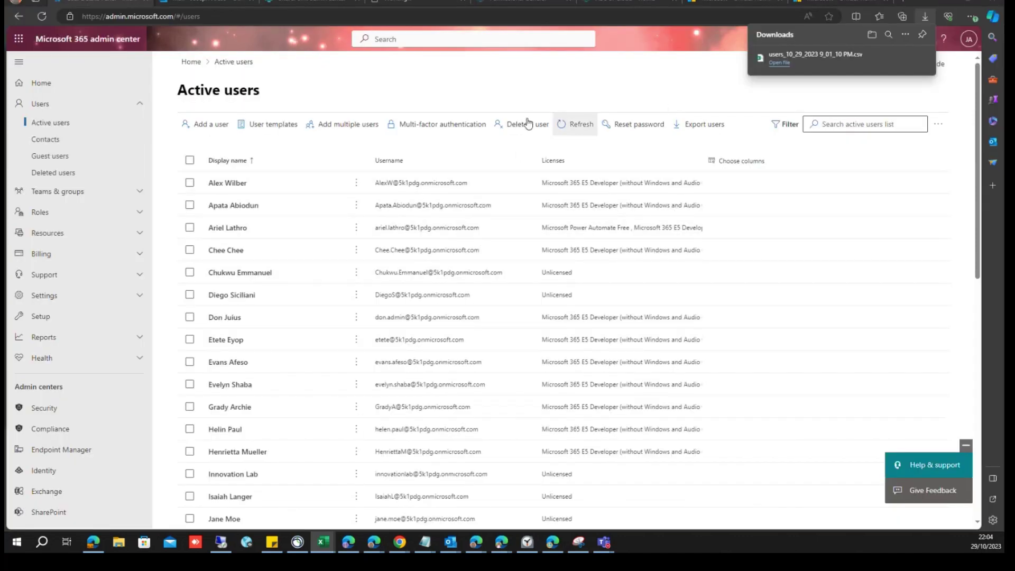
click(787, 125)
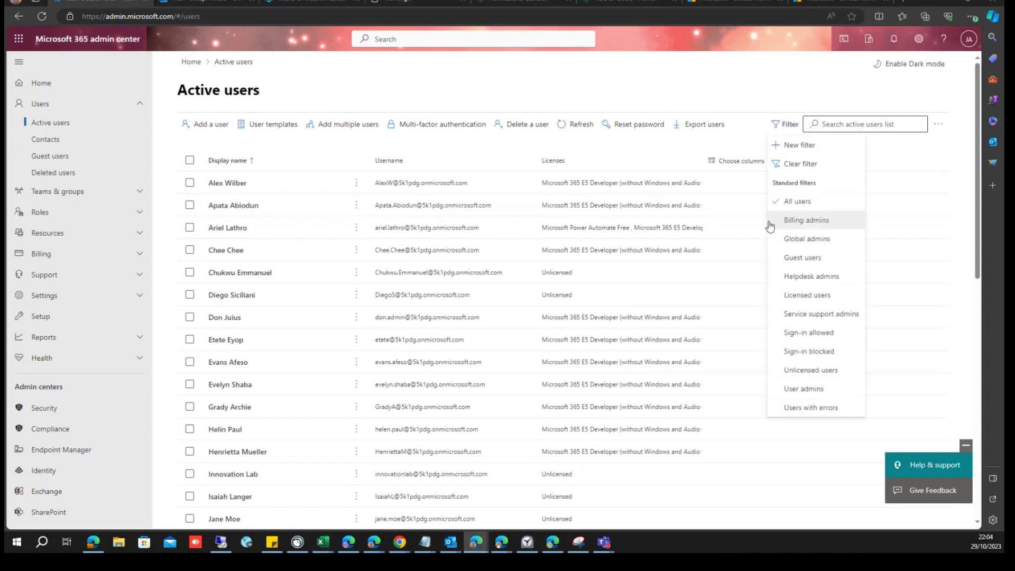
click(799, 147)
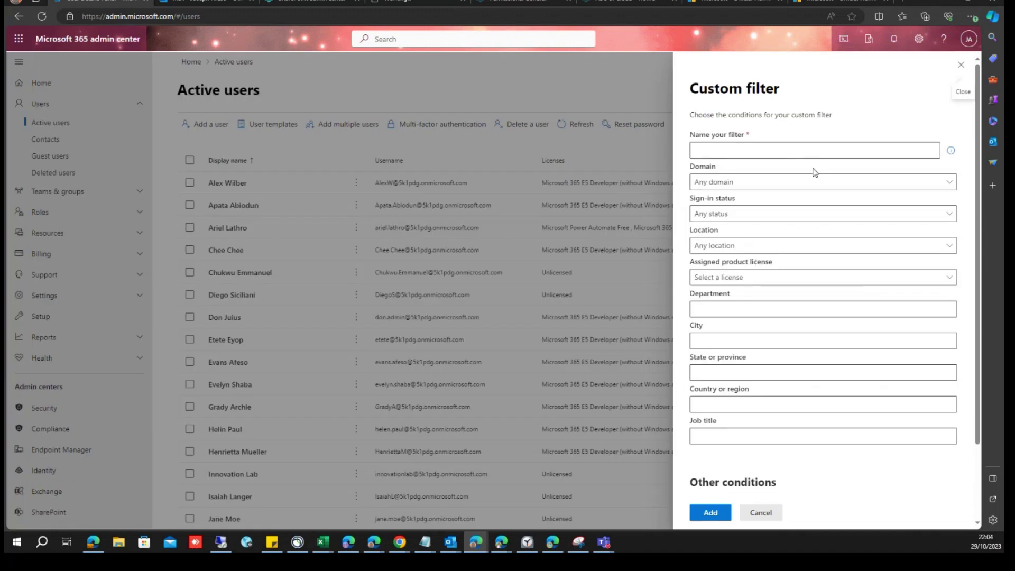
scroll(794, 258, down, 2)
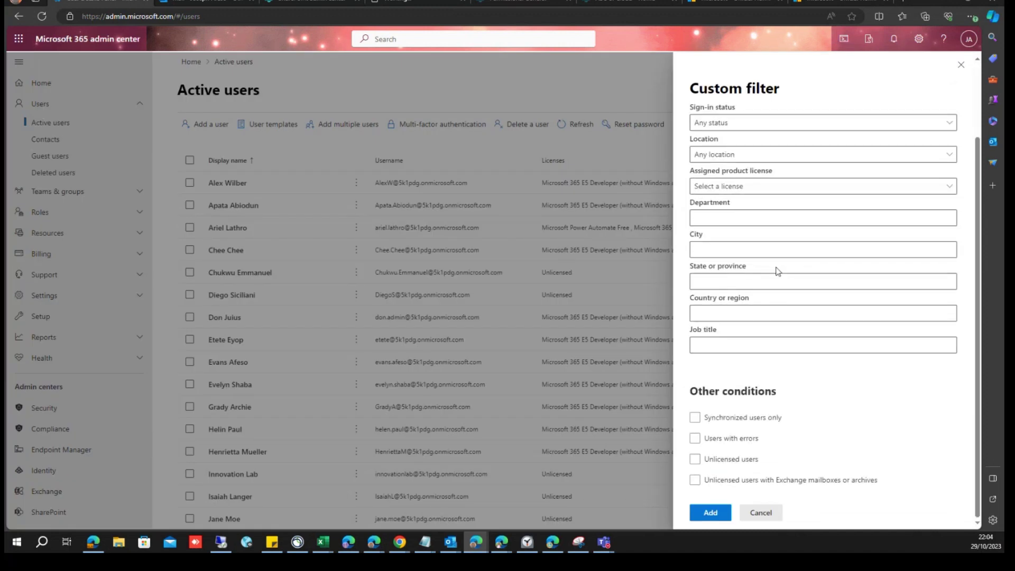
scroll(751, 307, up, 2)
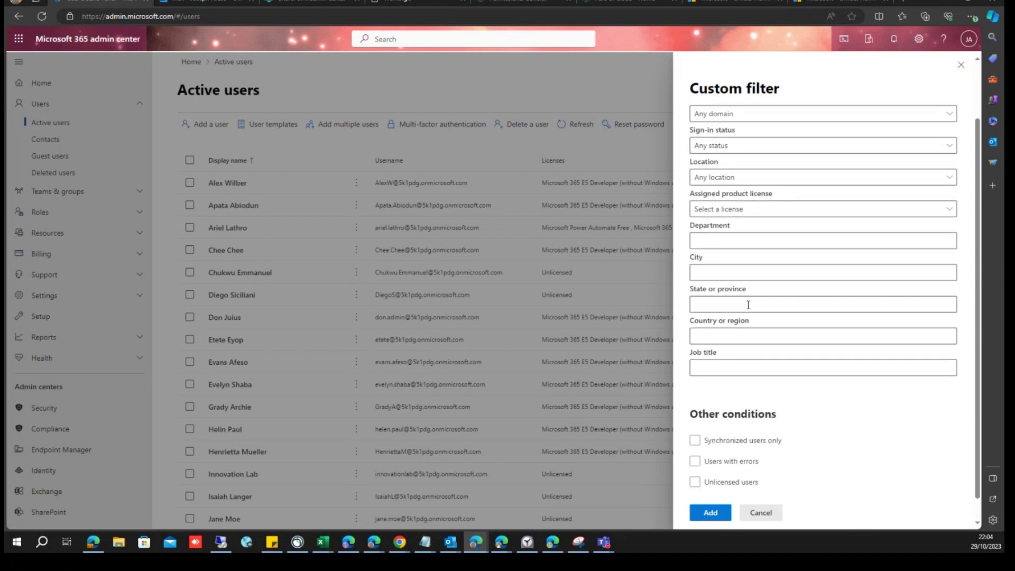
- Set the custom filter's domain to 5k1pdg.onmicrosoft.com, sign-in status to Sign-in allowed and assigned product license to Microsoft Power Automate Free
click(949, 183)
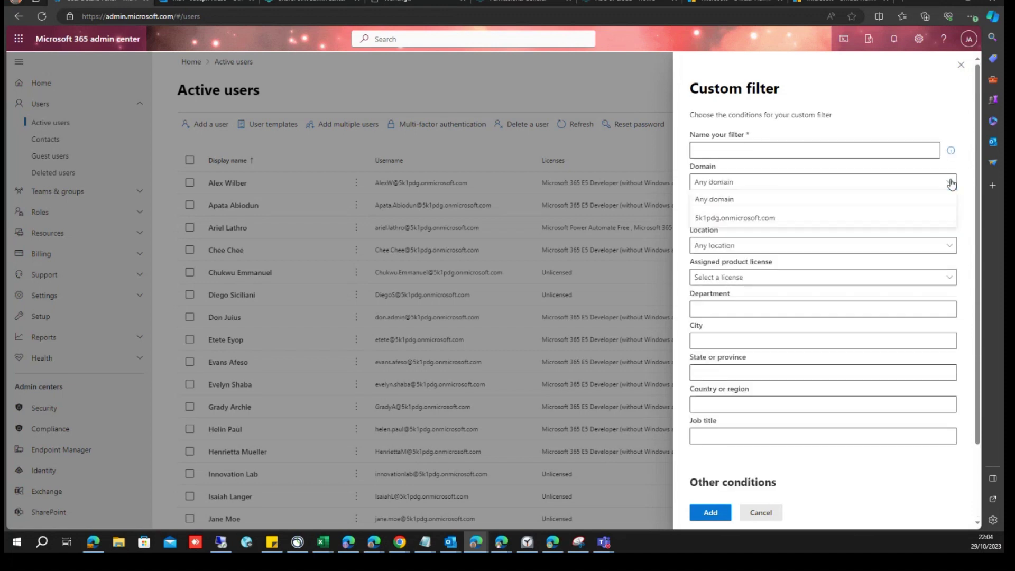
click(790, 226)
click(867, 212)
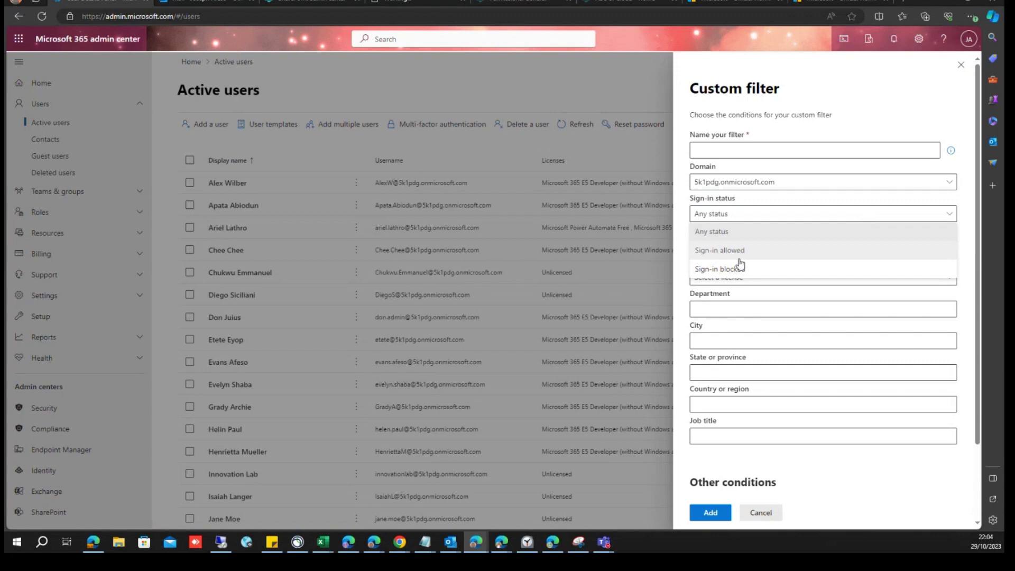
click(750, 250)
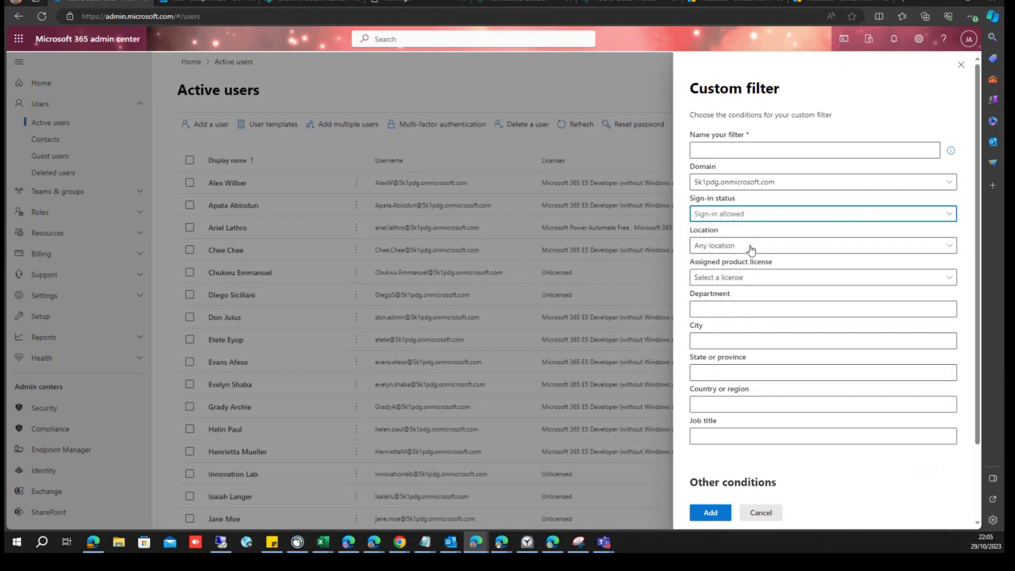
click(723, 283)
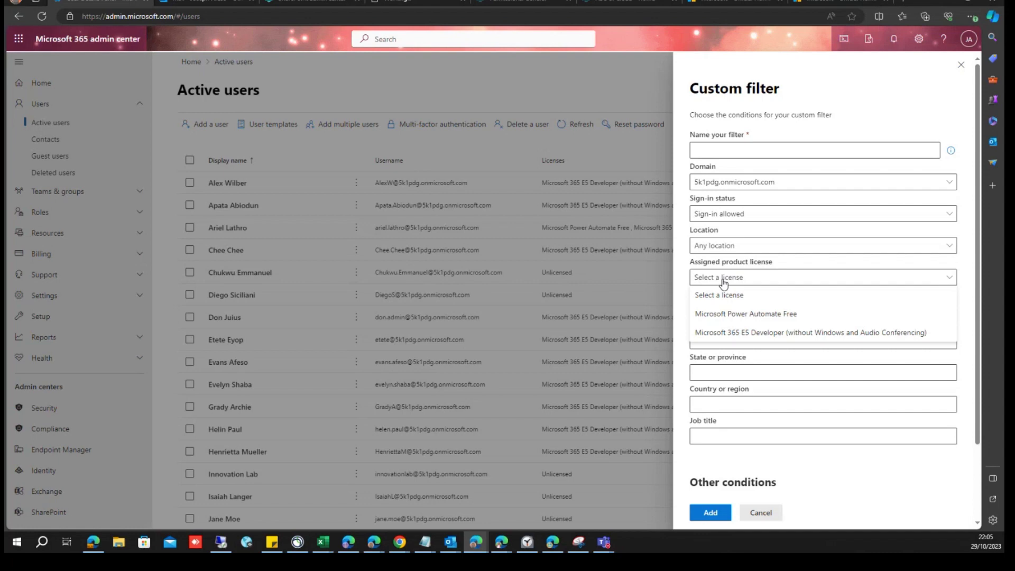
click(745, 313)
- Name the custom filter ghhgg, add it and close the filter form
click(814, 150)
text(ghhgg)
click(710, 513)
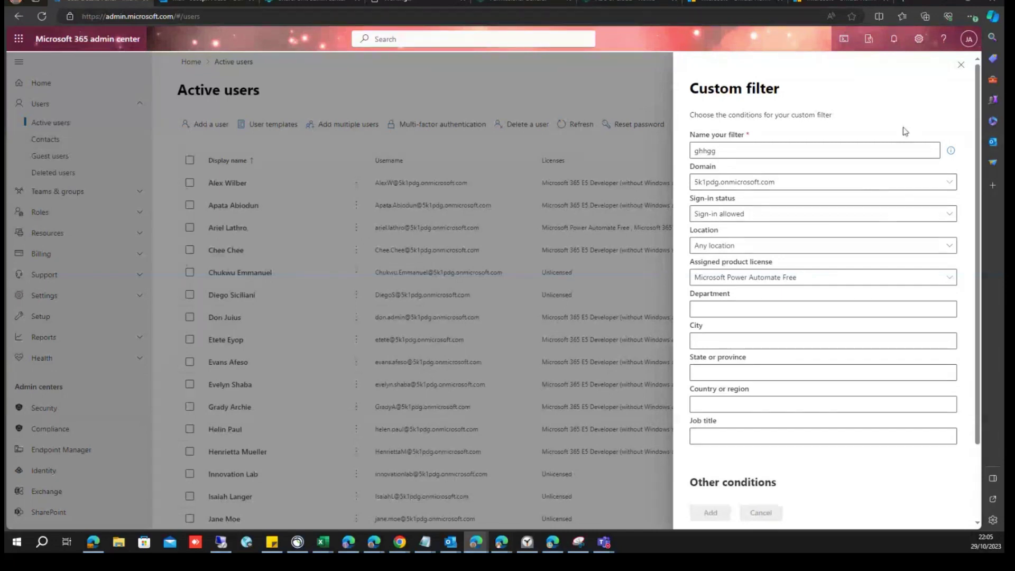
scroll(903, 129, down, 2)
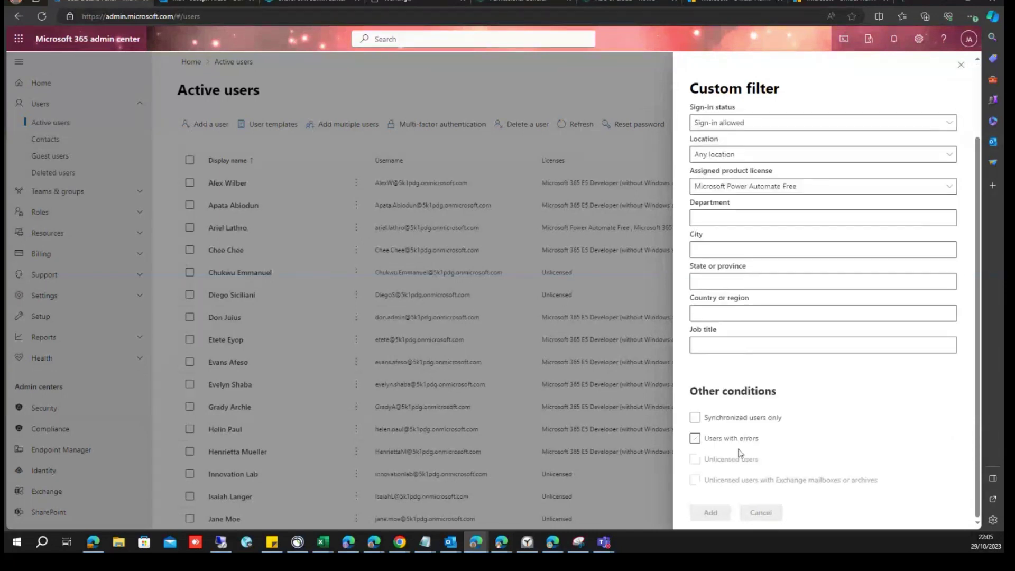
click(760, 512)
- Apply the ghhgg custom filter to the active users list, view the matching users and clear the filter
click(778, 127)
click(788, 202)
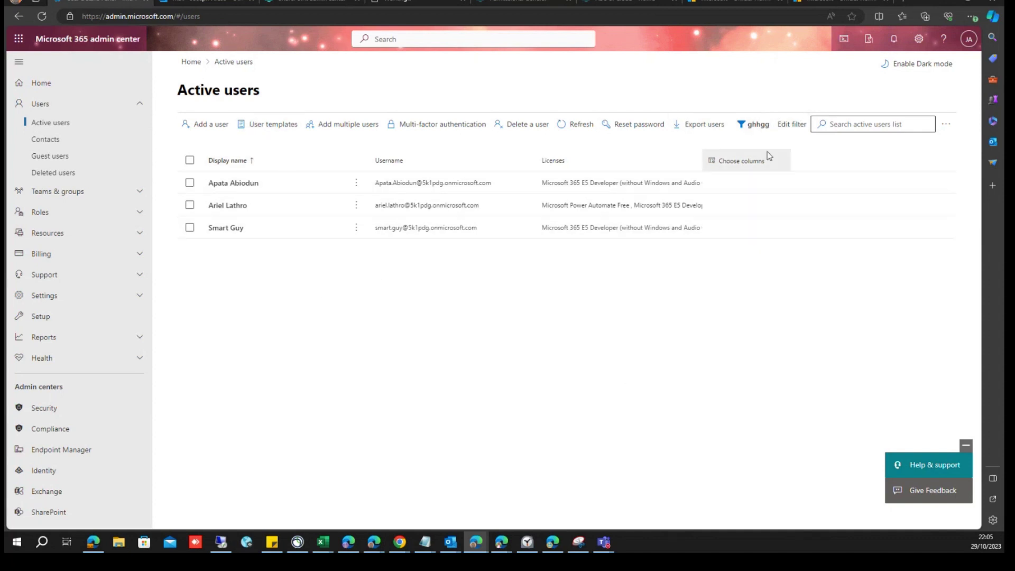
click(752, 125)
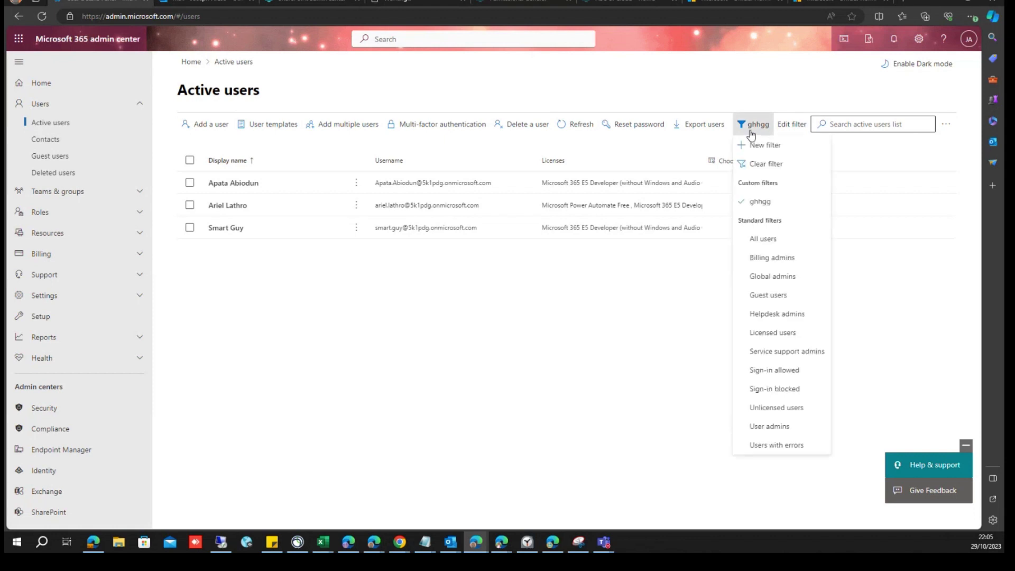
click(759, 171)
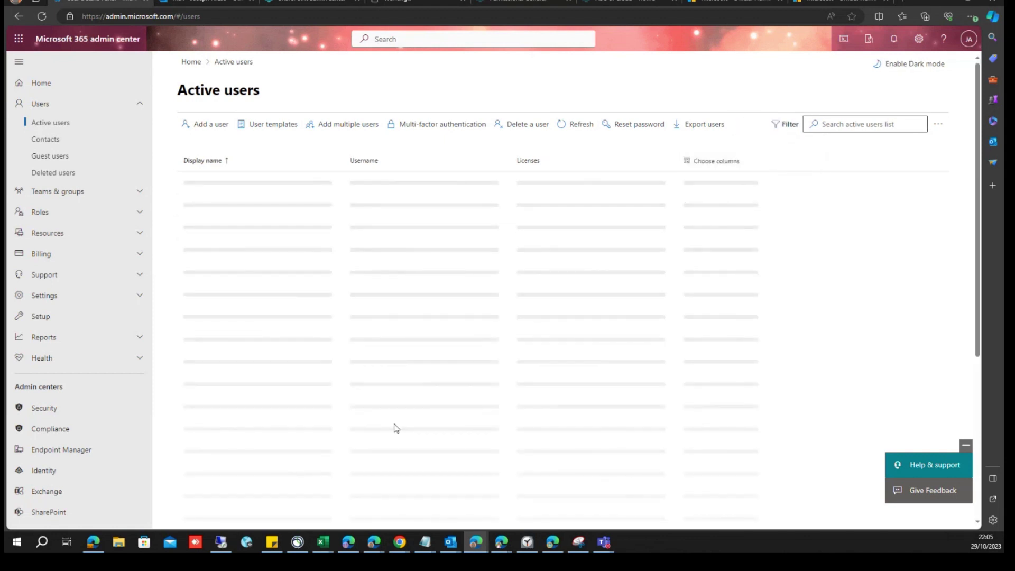
- Filter the active users list by Billing admins and by Global admins to view each group
click(786, 124)
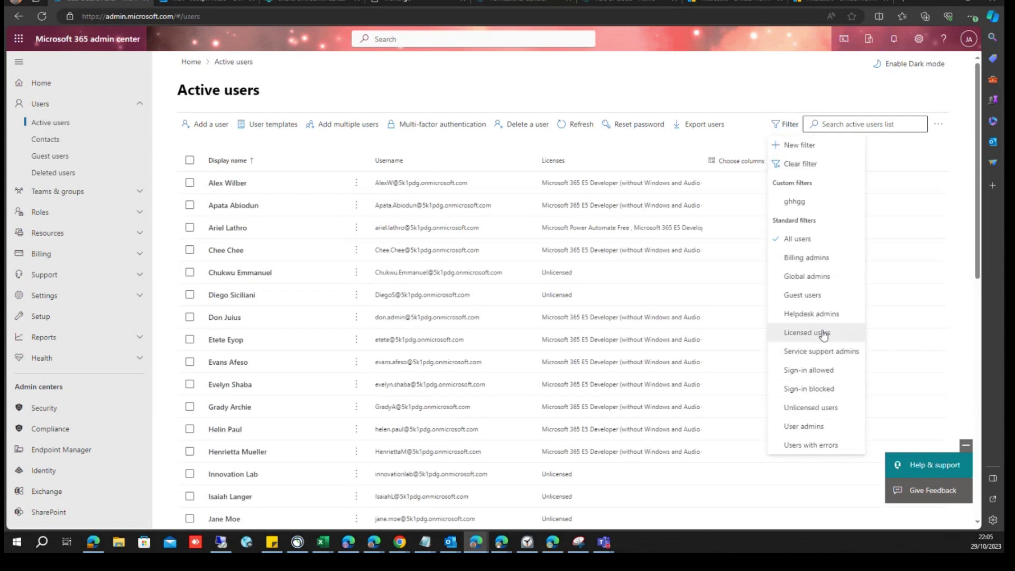
click(823, 259)
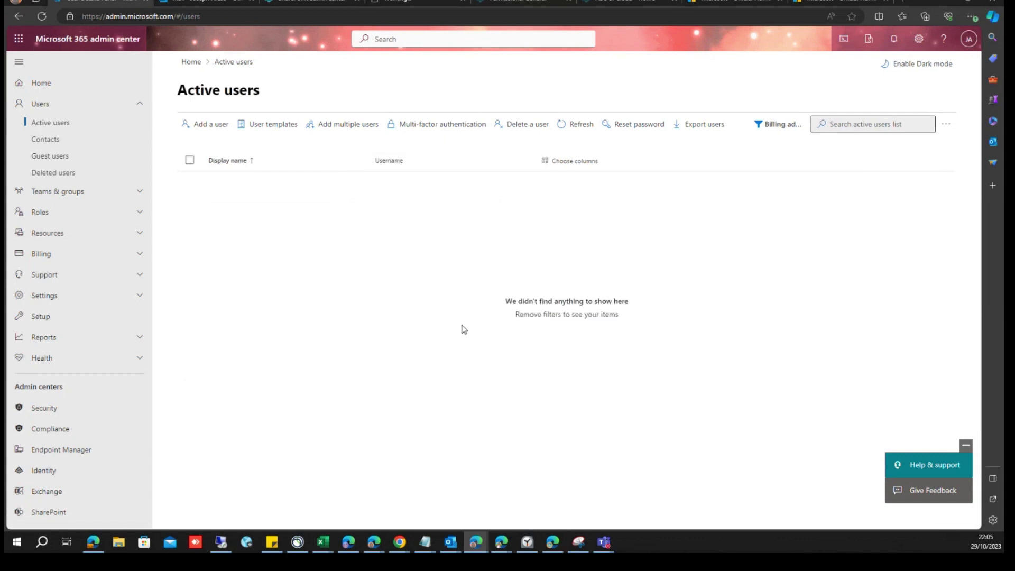
click(782, 118)
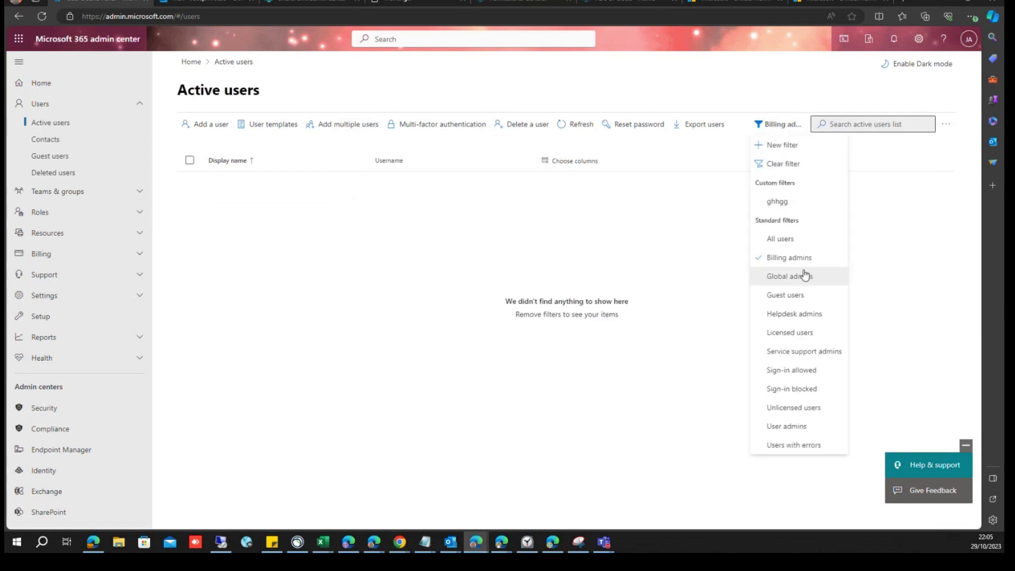
click(784, 276)
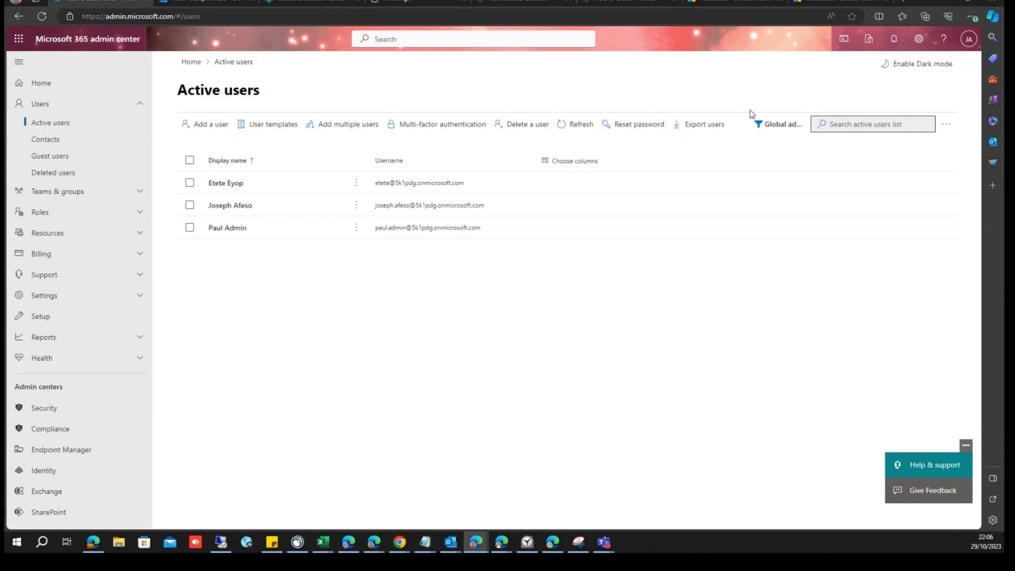
- Filter the active users list by Licensed users and by Unlicensed users to view each group
click(770, 129)
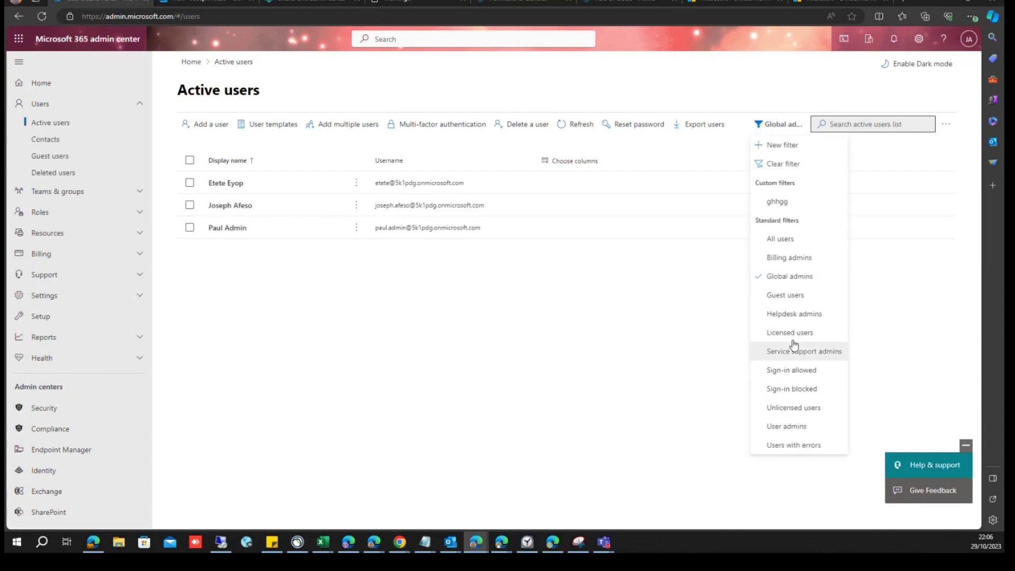
click(764, 333)
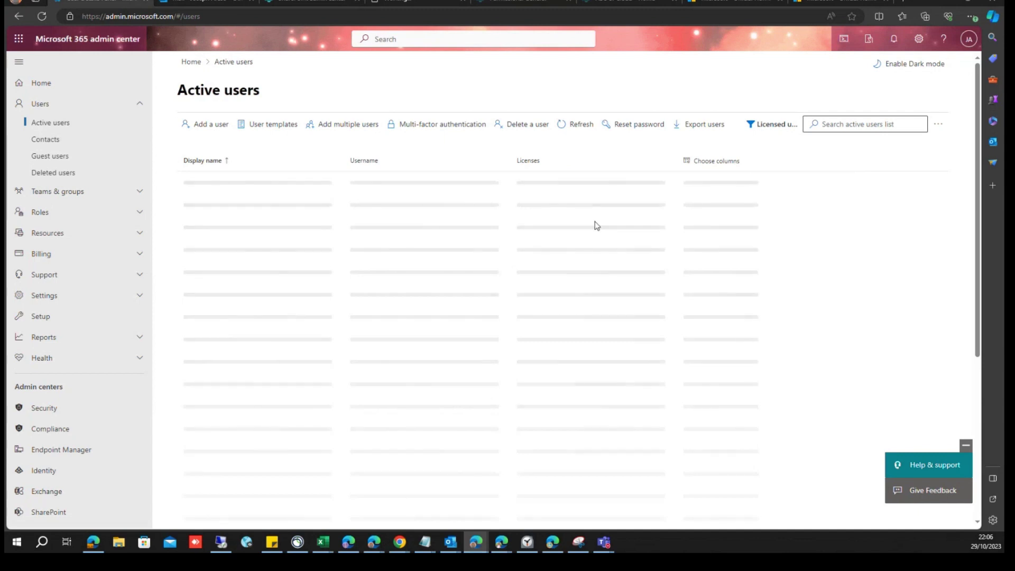
click(773, 129)
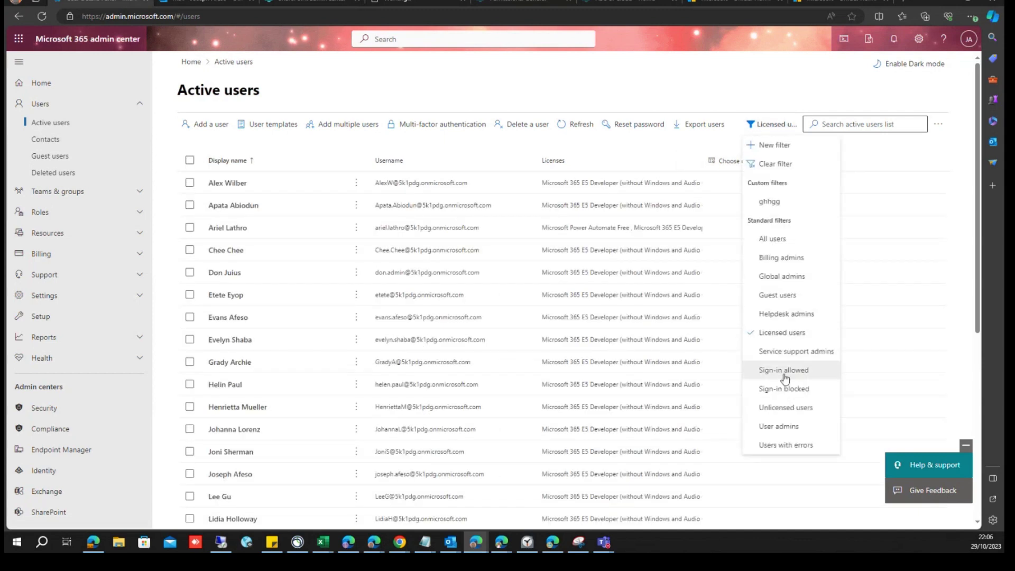
click(789, 411)
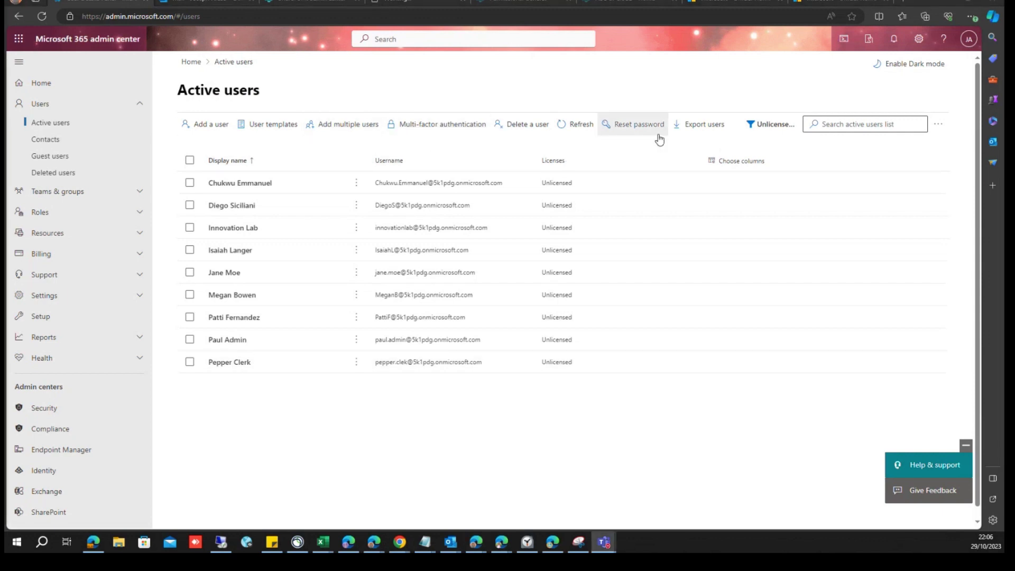
- Return to the admin center home page, reopen the unfiltered Active users page and refresh the list
click(191, 62)
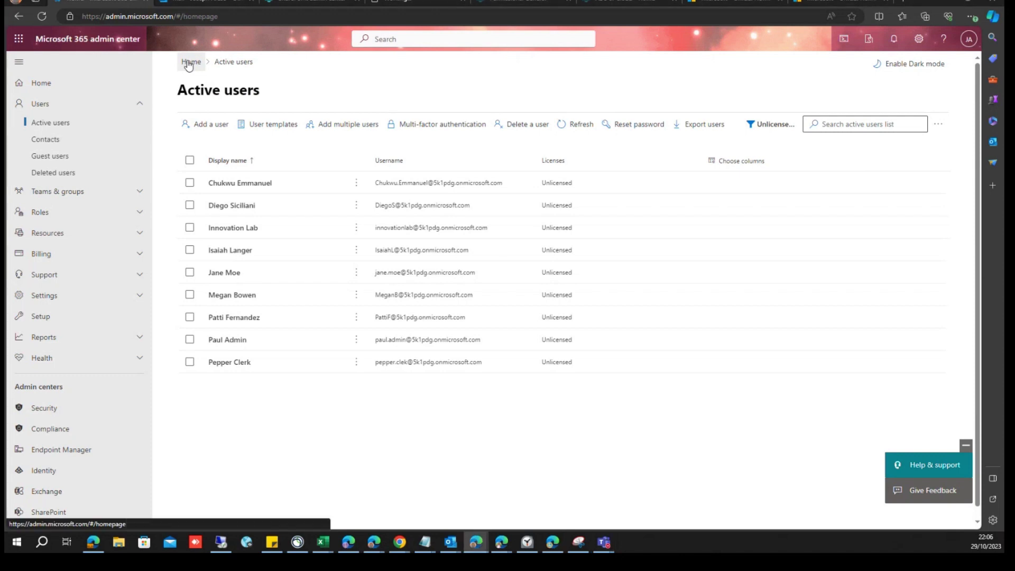
click(44, 125)
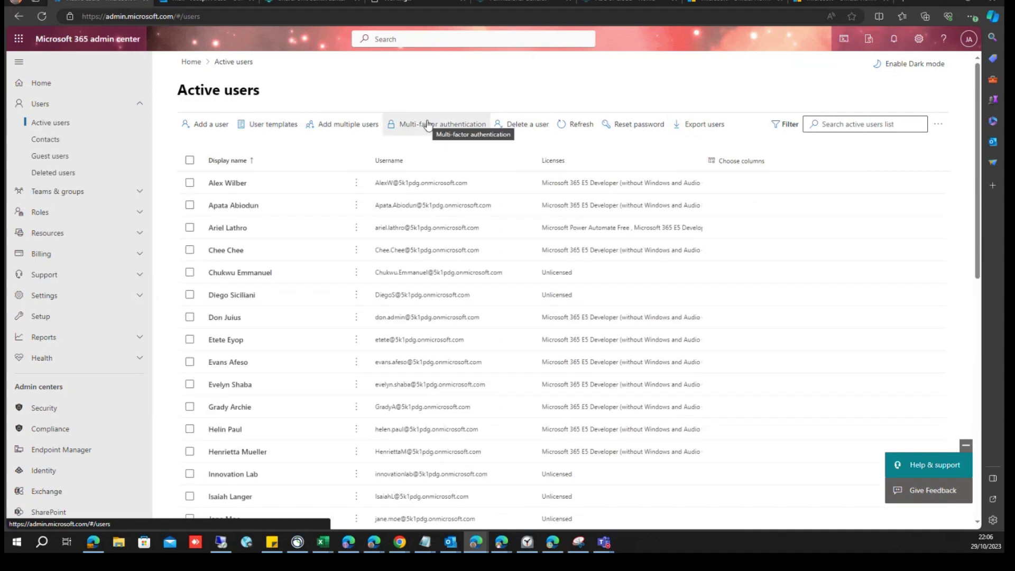
click(569, 128)
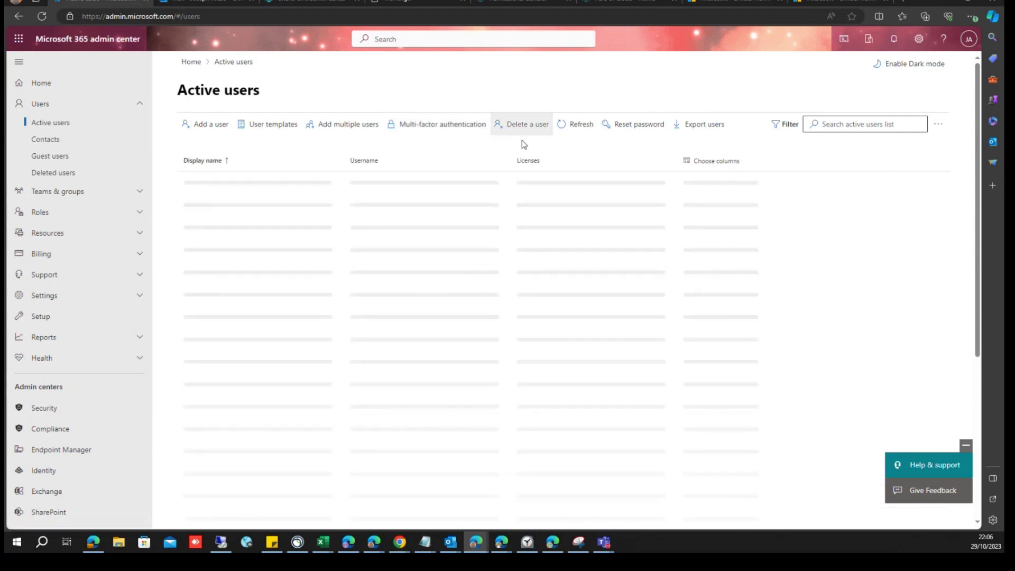